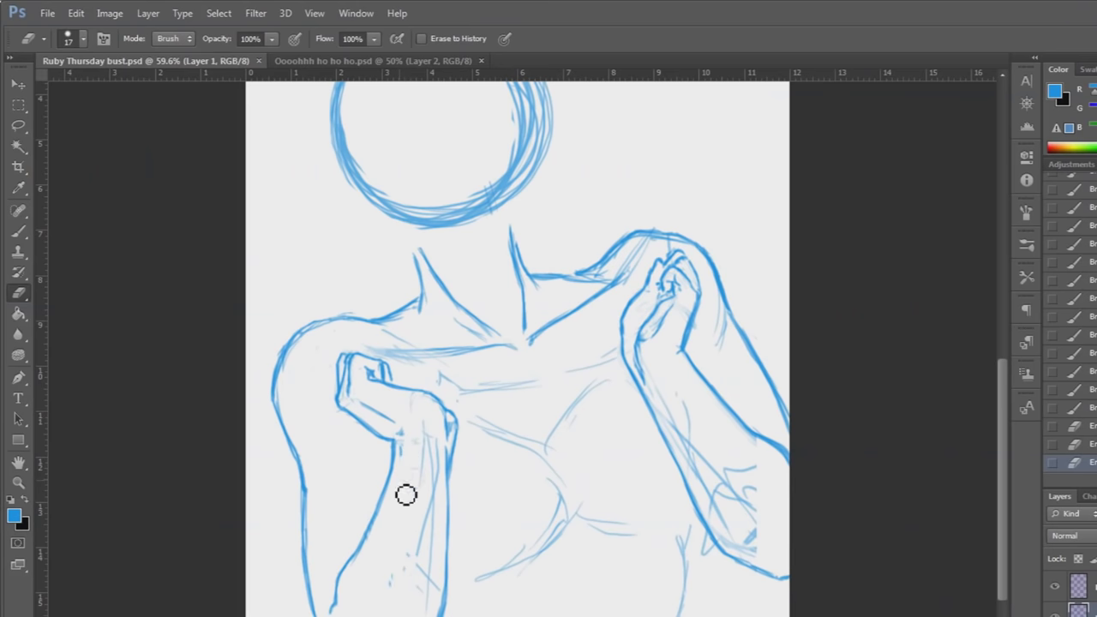
# Draw an inner contour line down the left forearm from the wrist and save the document.
pyautogui.press('b')
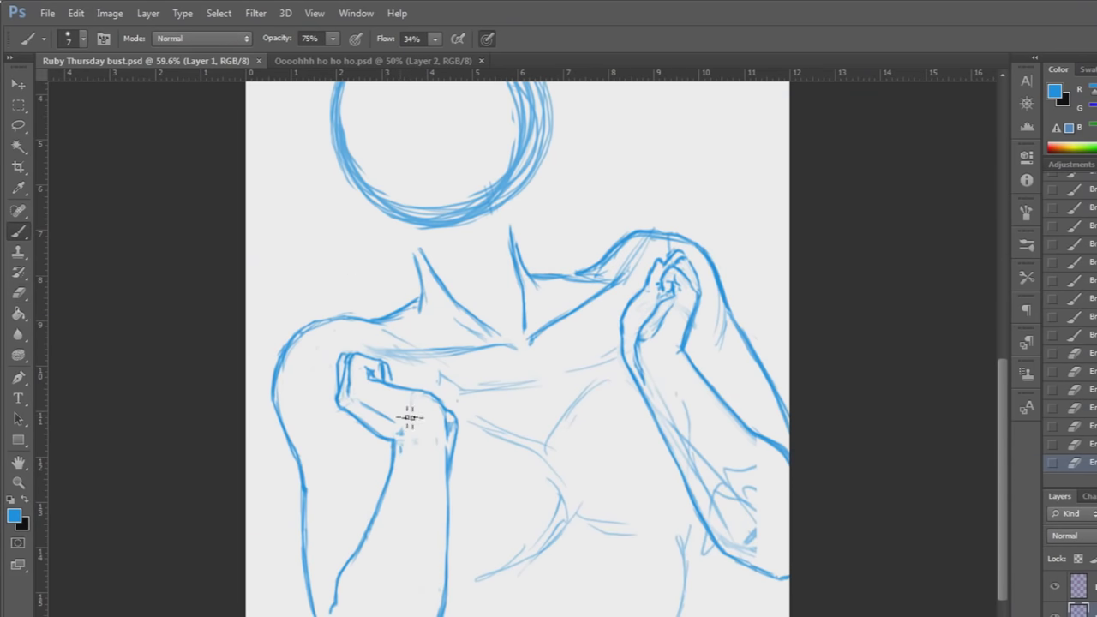
pyautogui.moveTo(400, 444)
pyautogui.mouseDown()
pyautogui.moveTo(396, 530)
pyautogui.moveTo(374, 557)
pyautogui.mouseUp()
pyautogui.hotkey('ctrl', 's')
# Erase the stray sketch lines inside the right forearm and upper arm and the rough strokes on top of the right shoulder.
pyautogui.press('e')
pyautogui.moveTo(661, 384); pyautogui.dragTo(689, 450)
pyautogui.moveTo(668, 410)
pyautogui.mouseDown()
pyautogui.moveTo(715, 479)
pyautogui.moveTo(719, 417)
pyautogui.moveTo(718, 523)
pyautogui.moveTo(749, 523)
pyautogui.mouseUp()
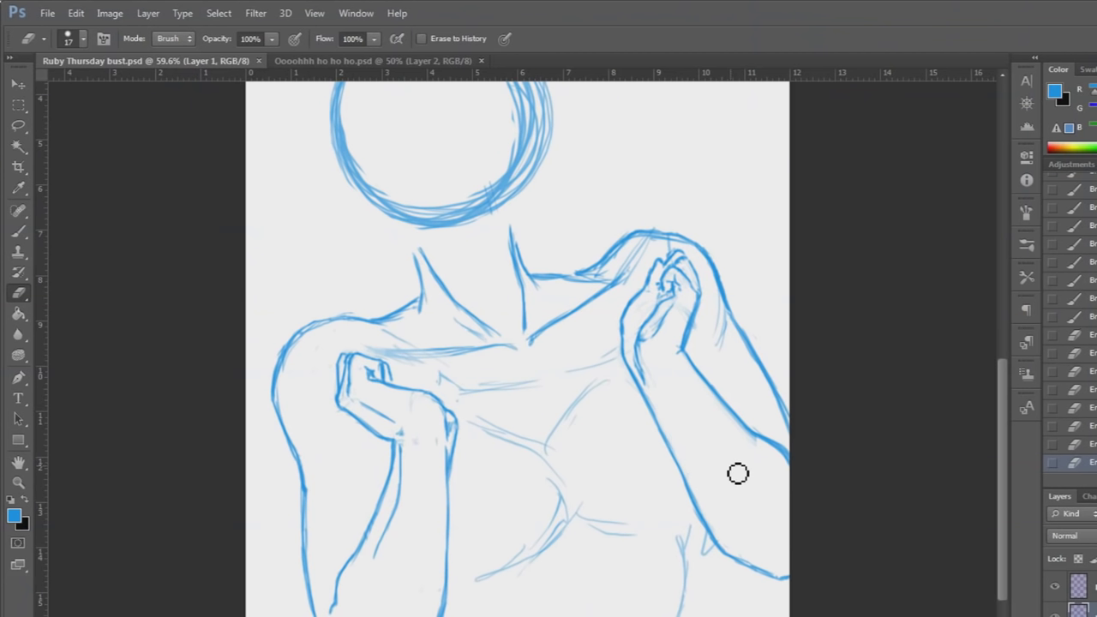
pyautogui.moveTo(725, 309); pyautogui.dragTo(722, 335)
pyautogui.moveTo(609, 285)
pyautogui.mouseDown()
pyautogui.moveTo(651, 248)
pyautogui.moveTo(675, 249)
pyautogui.moveTo(622, 245)
pyautogui.mouseUp()
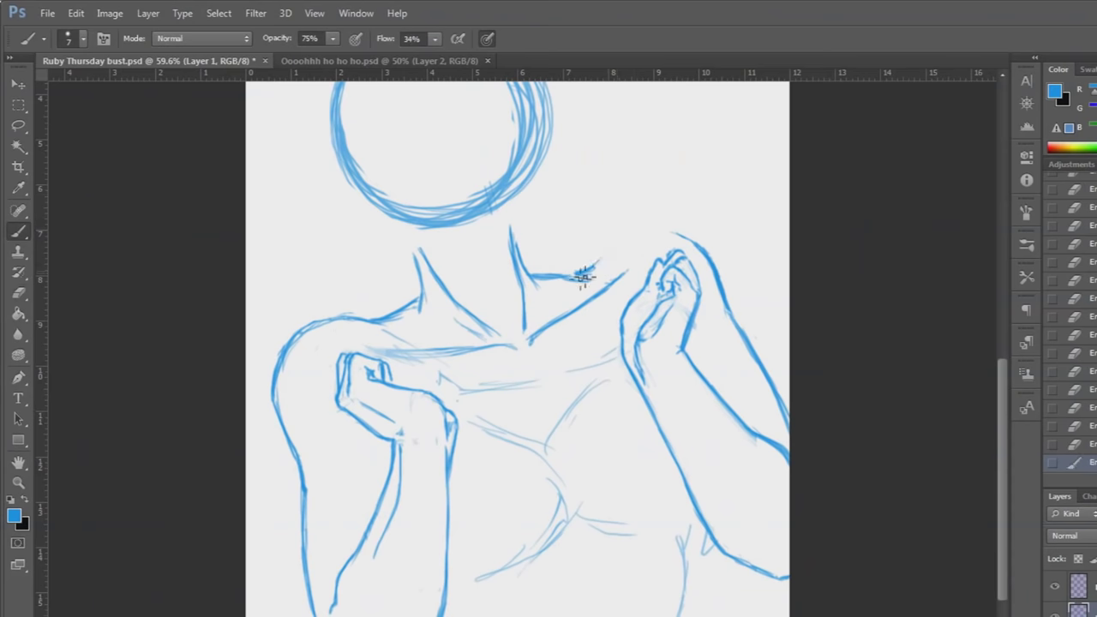
# Redraw the top of the right shoulder as one curve joined to the neck line, add short collarbone strokes, and save.
pyautogui.moveTo(582, 276)
pyautogui.mouseDown()
pyautogui.moveTo(640, 233)
pyautogui.moveTo(672, 232)
pyautogui.mouseUp()
pyautogui.press('e')
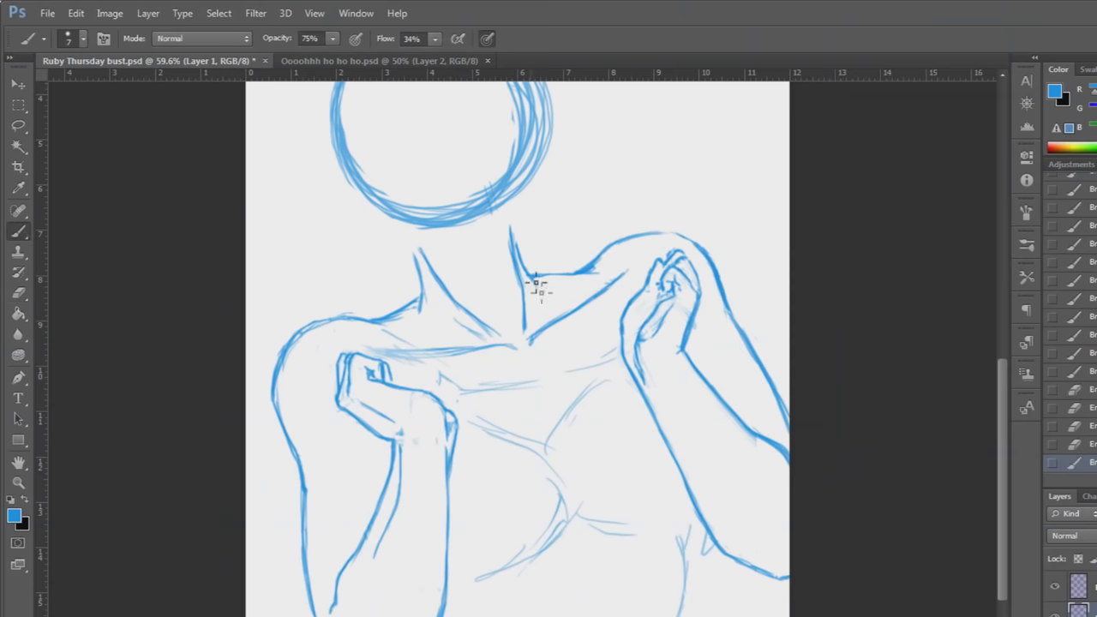
pyautogui.press('e')
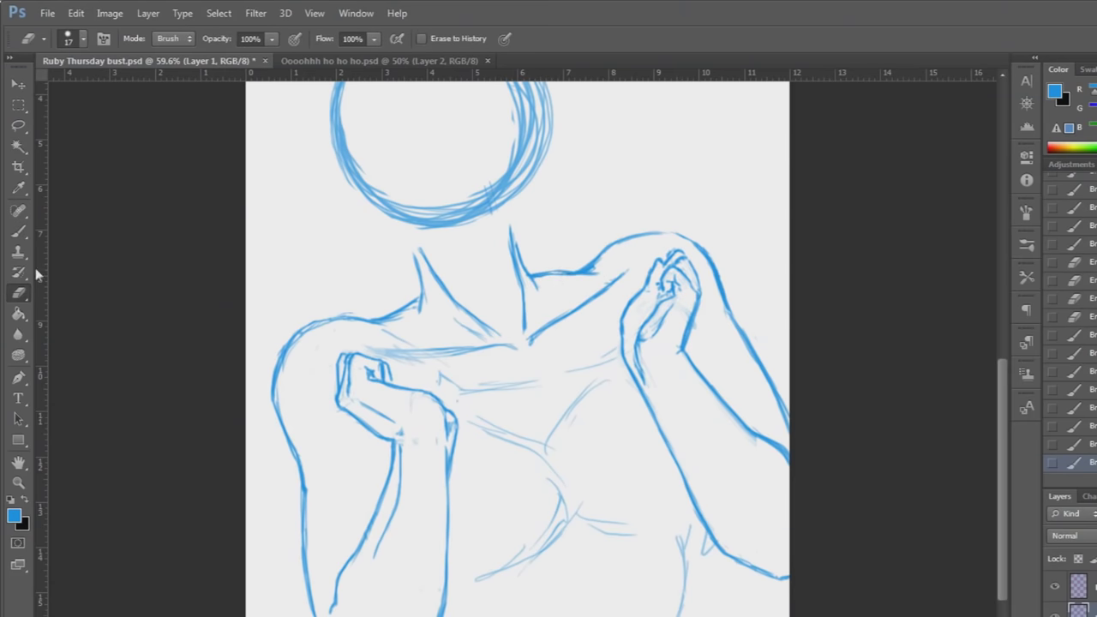
pyautogui.press('b')
pyautogui.moveTo(593, 272); pyautogui.dragTo(619, 264)
pyautogui.moveTo(606, 273); pyautogui.dragTo(623, 274)
pyautogui.hotkey('ctrl', 's')
# Clean up and redraw the slope between the left shoulder and the neck, and save the document.
pyautogui.press('e')
pyautogui.moveTo(398, 344)
pyautogui.mouseDown()
pyautogui.moveTo(365, 316)
pyautogui.moveTo(372, 322)
pyautogui.moveTo(410, 248)
pyautogui.moveTo(386, 322)
pyautogui.mouseUp()
pyautogui.press('b')
pyautogui.moveTo(379, 324); pyautogui.dragTo(406, 312)
pyautogui.moveTo(391, 320)
pyautogui.mouseDown()
pyautogui.moveTo(418, 307)
pyautogui.moveTo(403, 320)
pyautogui.mouseUp()
pyautogui.click(19, 292)
pyautogui.click(23, 232)
pyautogui.moveTo(406, 324)
pyautogui.mouseDown()
pyautogui.moveTo(409, 334)
pyautogui.moveTo(401, 313)
pyautogui.mouseUp()
pyautogui.moveTo(382, 322); pyautogui.dragTo(416, 303)
pyautogui.moveTo(402, 311)
pyautogui.mouseDown()
pyautogui.moveTo(420, 298)
pyautogui.moveTo(413, 306)
pyautogui.mouseUp()
pyautogui.moveTo(407, 310); pyautogui.dragTo(421, 297)
pyautogui.hotkey('ctrl', 's')
# Redraw the rounded top of the left shoulder, extend the neck lines up toward the head circle, and save.
pyautogui.press('e')
pyautogui.moveTo(329, 318); pyautogui.dragTo(365, 320)
pyautogui.moveTo(365, 320)
pyautogui.mouseDown()
pyautogui.moveTo(324, 309)
pyautogui.moveTo(327, 326)
pyautogui.moveTo(360, 314)
pyautogui.mouseUp()
pyautogui.press('b')
pyautogui.moveTo(334, 318)
pyautogui.mouseDown()
pyautogui.moveTo(379, 323)
pyautogui.moveTo(318, 313)
pyautogui.moveTo(289, 349)
pyautogui.mouseUp()
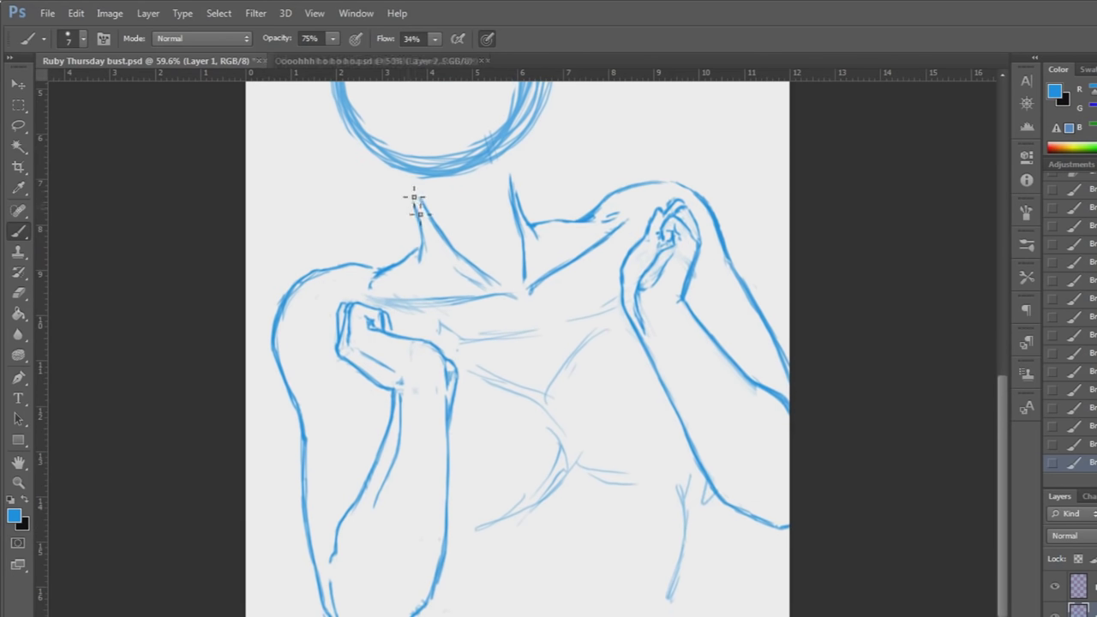
pyautogui.moveTo(407, 180); pyautogui.dragTo(419, 216)
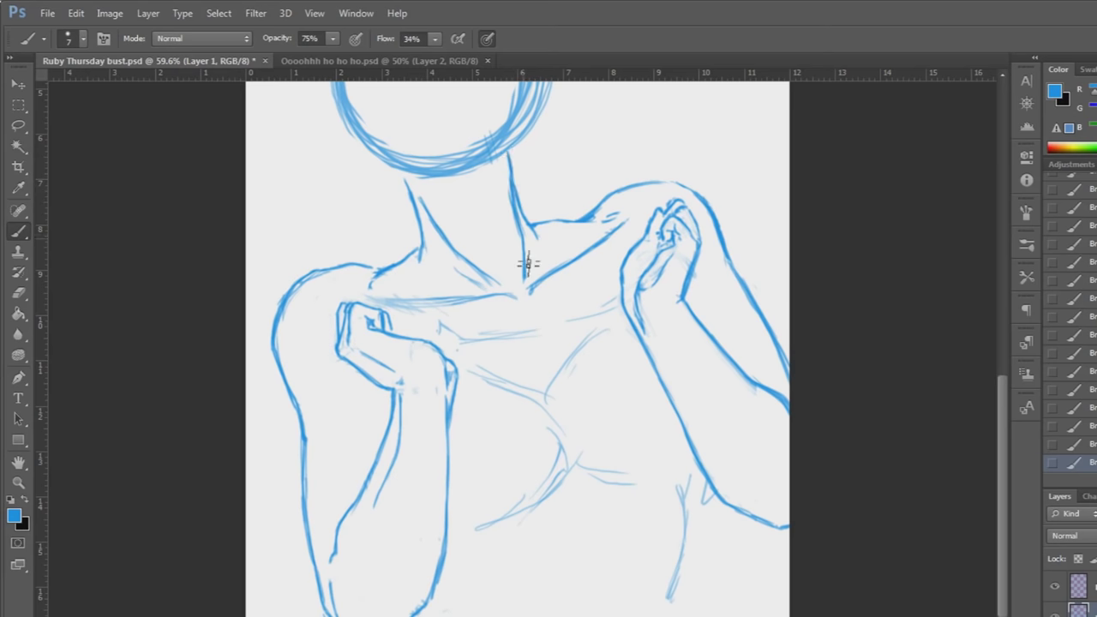
pyautogui.hotkey('ctrl', 's')
# Draw a clean left collarbone line, erase the rough strokes around both collarbones with a 9 px eraser, and save.
pyautogui.moveTo(382, 297); pyautogui.dragTo(517, 296)
pyautogui.click(19, 294)
pyautogui.click(83, 39)
pyautogui.moveTo(40, 90); pyautogui.dragTo(33, 90)
pyautogui.moveTo(370, 303); pyautogui.dragTo(425, 309)
pyautogui.moveTo(411, 308); pyautogui.dragTo(519, 302)
pyautogui.hotkey('ctrl', 's')
pyautogui.moveTo(522, 300); pyautogui.dragTo(548, 286)
pyautogui.moveTo(540, 291); pyautogui.dragTo(562, 270)
pyautogui.hotkey('ctrl', 's')
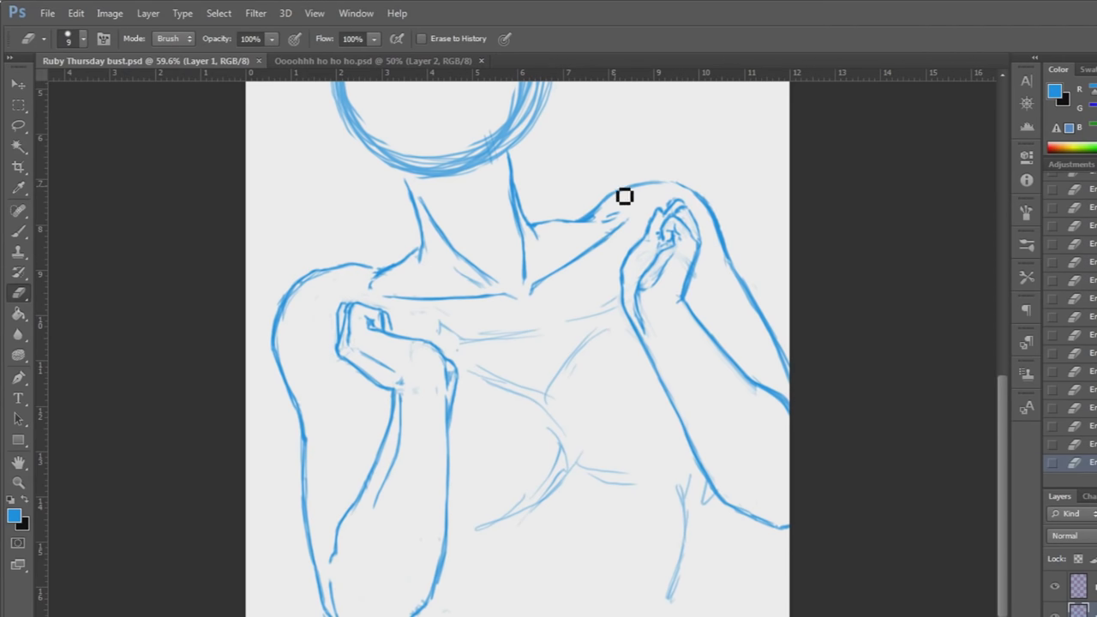
# Strengthen the right collarbone, the outer end of the left collarbone and the line rising from it to the neck.
pyautogui.press('b')
pyautogui.moveTo(621, 229); pyautogui.dragTo(601, 249)
pyautogui.moveTo(393, 298); pyautogui.dragTo(378, 293)
pyautogui.moveTo(377, 291); pyautogui.dragTo(394, 298)
pyautogui.moveTo(375, 273); pyautogui.dragTo(397, 263)
pyautogui.moveTo(382, 270); pyautogui.dragTo(406, 257)
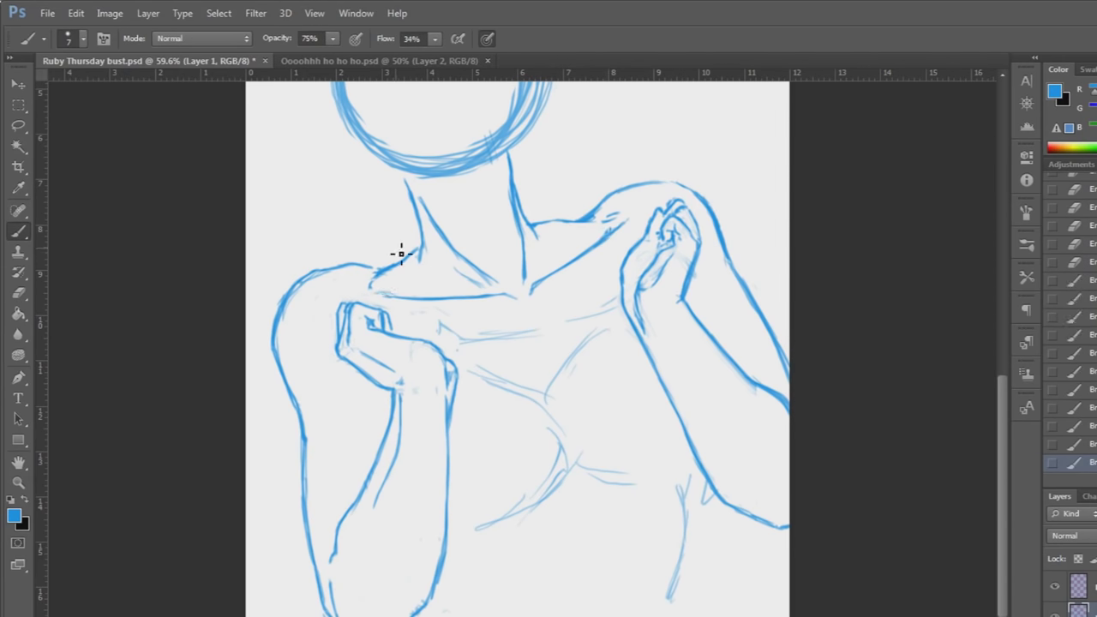
# Trim the overlapping strokes at the outer end of the left collarbone with a 7 px eraser and save.
pyautogui.click(19, 293)
pyautogui.click(83, 38)
pyautogui.moveTo(372, 293); pyautogui.dragTo(382, 297)
pyautogui.moveTo(374, 275); pyautogui.dragTo(382, 267)
pyautogui.hotkey('ctrl', 's')
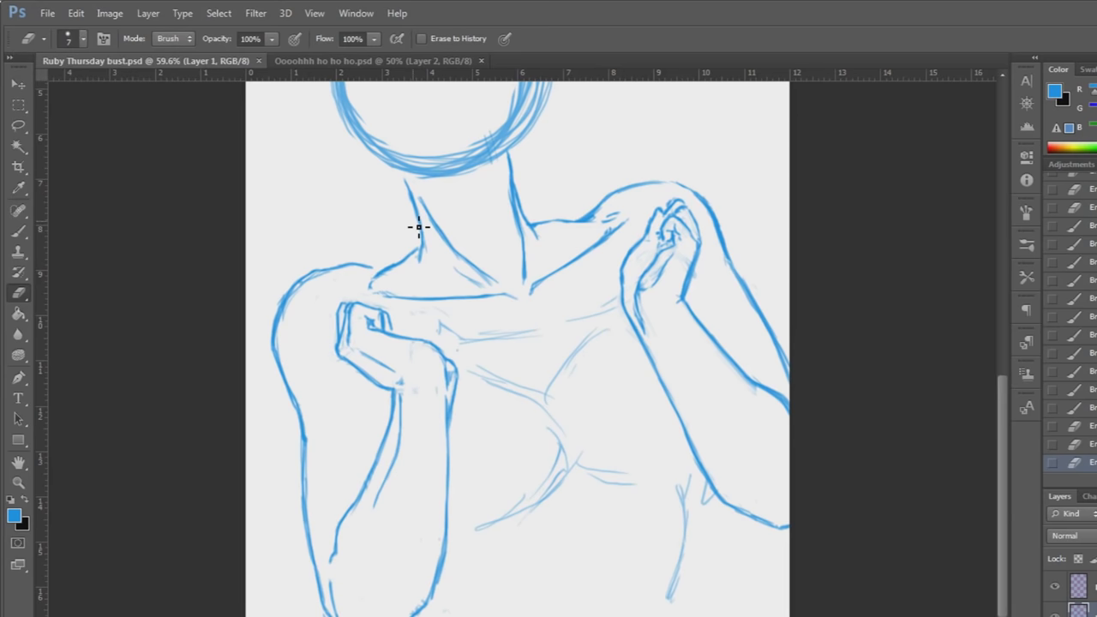
# Clean up and redraw the left shoulder and upper arm outline, and add short crease marks inside both arms.
pyautogui.scroll(2, 417, 231)
pyautogui.moveTo(322, 368); pyautogui.dragTo(305, 358)
pyautogui.press('b')
pyautogui.moveTo(302, 359); pyautogui.dragTo(376, 344)
pyautogui.click(19, 293)
pyautogui.moveTo(272, 389); pyautogui.dragTo(272, 440)
pyautogui.moveTo(273, 401); pyautogui.dragTo(286, 370)
pyautogui.click(18, 231)
pyautogui.moveTo(276, 423); pyautogui.dragTo(298, 370)
pyautogui.moveTo(330, 480); pyautogui.dragTo(381, 472)
pyautogui.moveTo(693, 375); pyautogui.dragTo(716, 350)
# Draw the right side of the torso, a curved stroke across the belly, and the waist lines beside the left elbow.
pyautogui.scroll(-3, 771, 368)
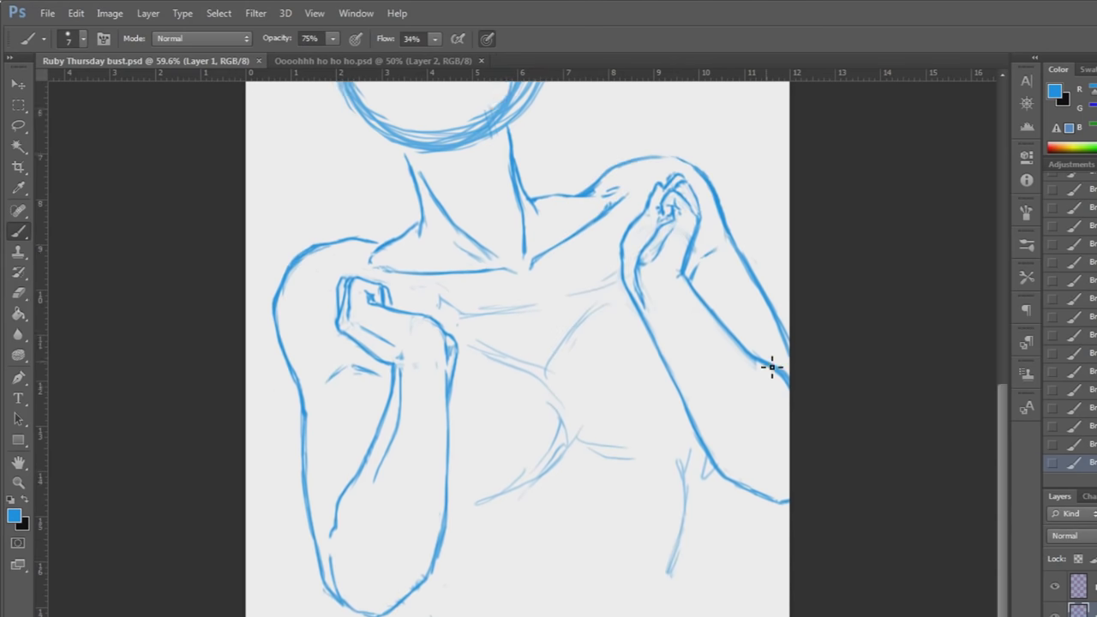
pyautogui.moveTo(691, 443)
pyautogui.mouseDown()
pyautogui.moveTo(696, 496)
pyautogui.moveTo(695, 448)
pyautogui.moveTo(673, 541)
pyautogui.mouseUp()
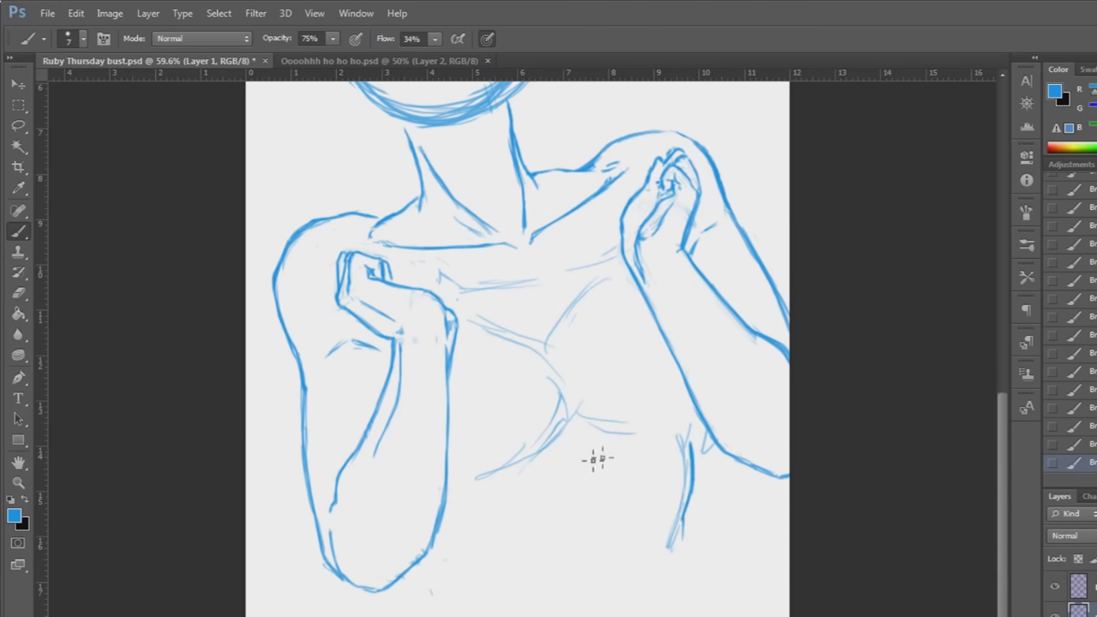
pyautogui.moveTo(588, 498)
pyautogui.mouseDown()
pyautogui.moveTo(622, 503)
pyautogui.moveTo(542, 539)
pyautogui.moveTo(586, 501)
pyautogui.moveTo(621, 494)
pyautogui.mouseUp()
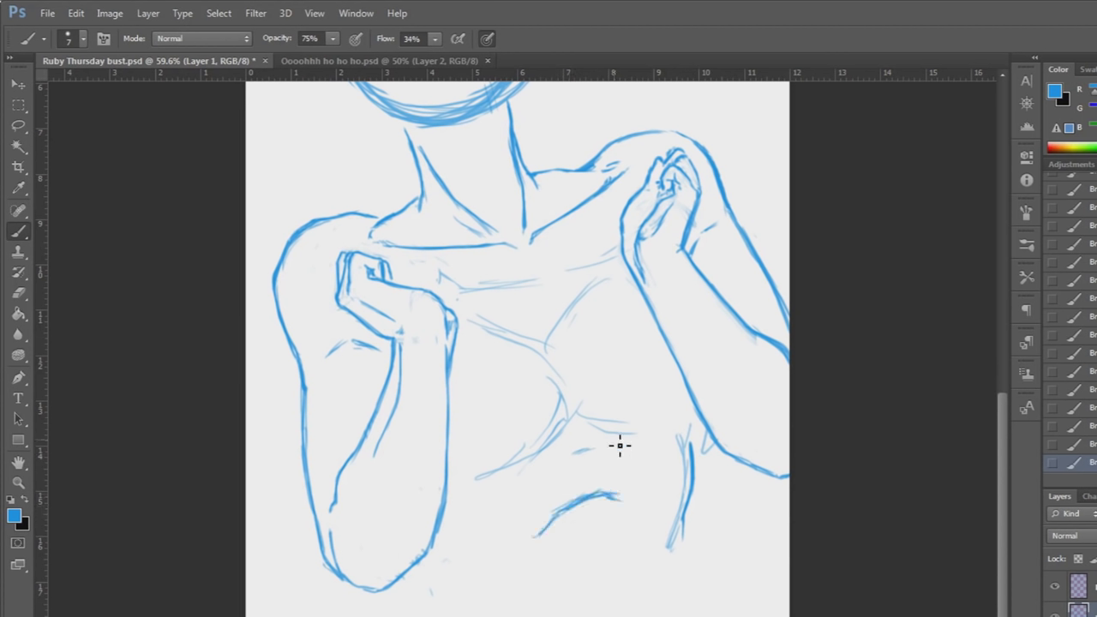
pyautogui.moveTo(683, 535); pyautogui.dragTo(672, 600)
pyautogui.moveTo(435, 568); pyautogui.dragTo(471, 565)
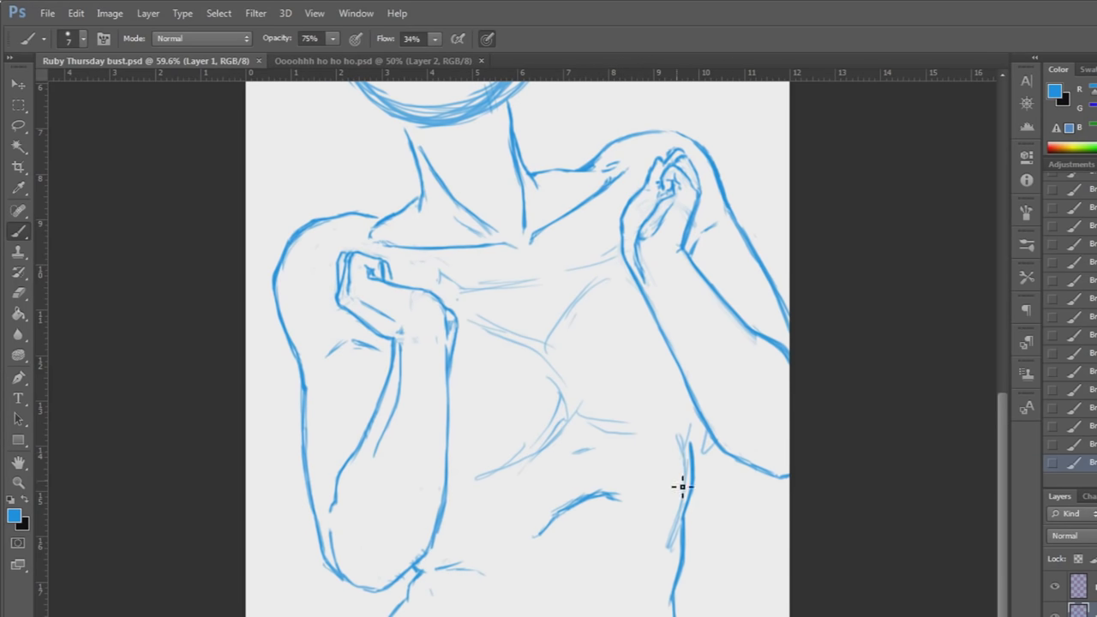
# Redraw the inner contour of the left side of the chest with a darker line and erase the old strokes around it.
pyautogui.scroll(2, 678, 488)
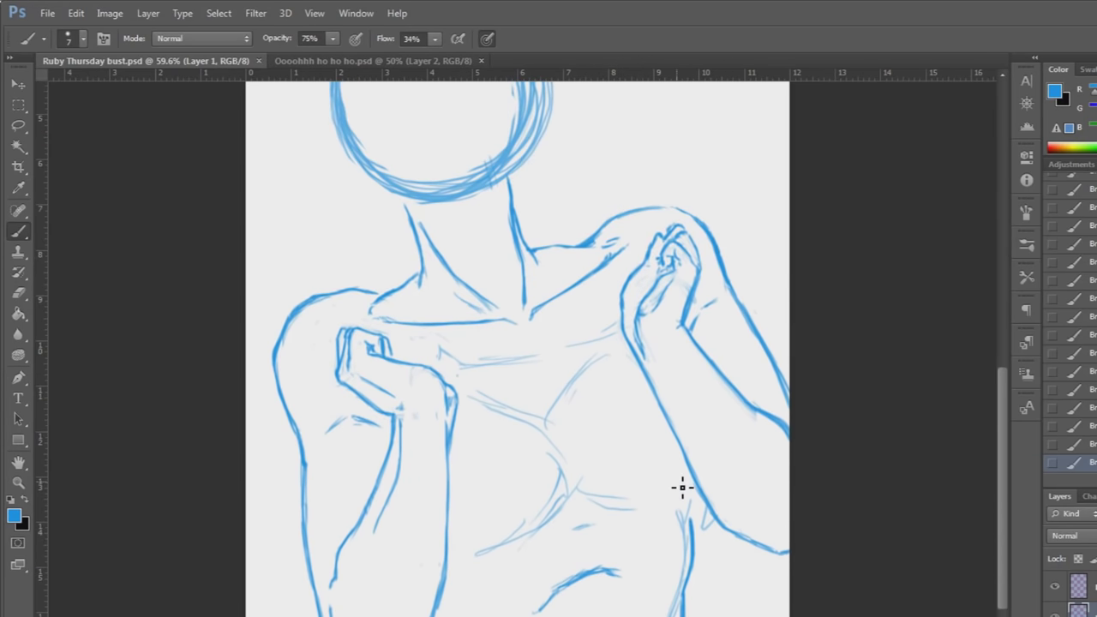
pyautogui.moveTo(469, 406); pyautogui.dragTo(548, 428)
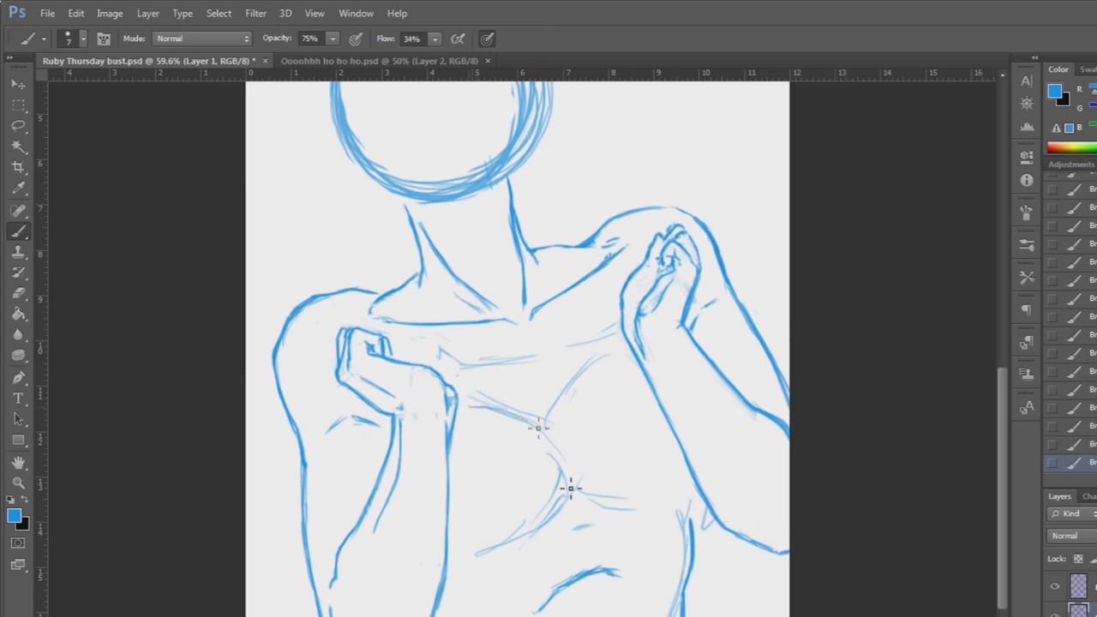
pyautogui.press('e')
pyautogui.moveTo(473, 397)
pyautogui.mouseDown()
pyautogui.moveTo(456, 556)
pyautogui.moveTo(466, 399)
pyautogui.mouseUp()
pyautogui.press('b')
pyautogui.moveTo(533, 416)
pyautogui.mouseDown()
pyautogui.moveTo(549, 454)
pyautogui.moveTo(543, 533)
pyautogui.mouseUp()
pyautogui.press('e')
pyautogui.moveTo(569, 441); pyautogui.dragTo(567, 480)
pyautogui.press('b')
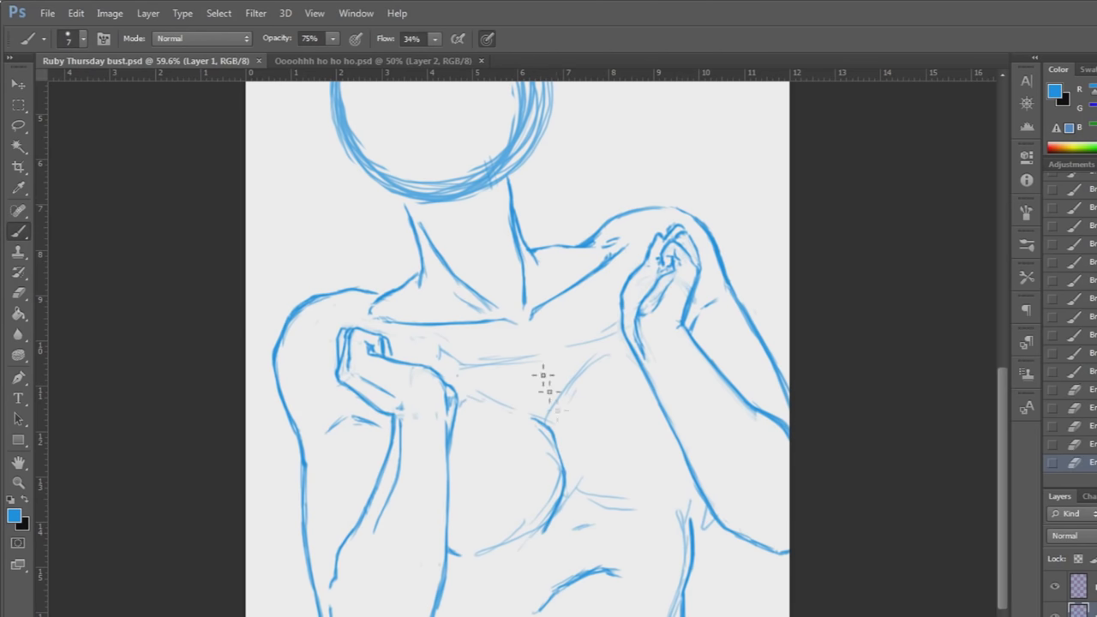
# Redraw the upper and lower contour lines of the right side of the chest and save the document.
pyautogui.press('e')
pyautogui.moveTo(557, 399)
pyautogui.mouseDown()
pyautogui.moveTo(549, 435)
pyautogui.moveTo(545, 423)
pyautogui.moveTo(548, 434)
pyautogui.moveTo(580, 379)
pyautogui.mouseUp()
pyautogui.press('b')
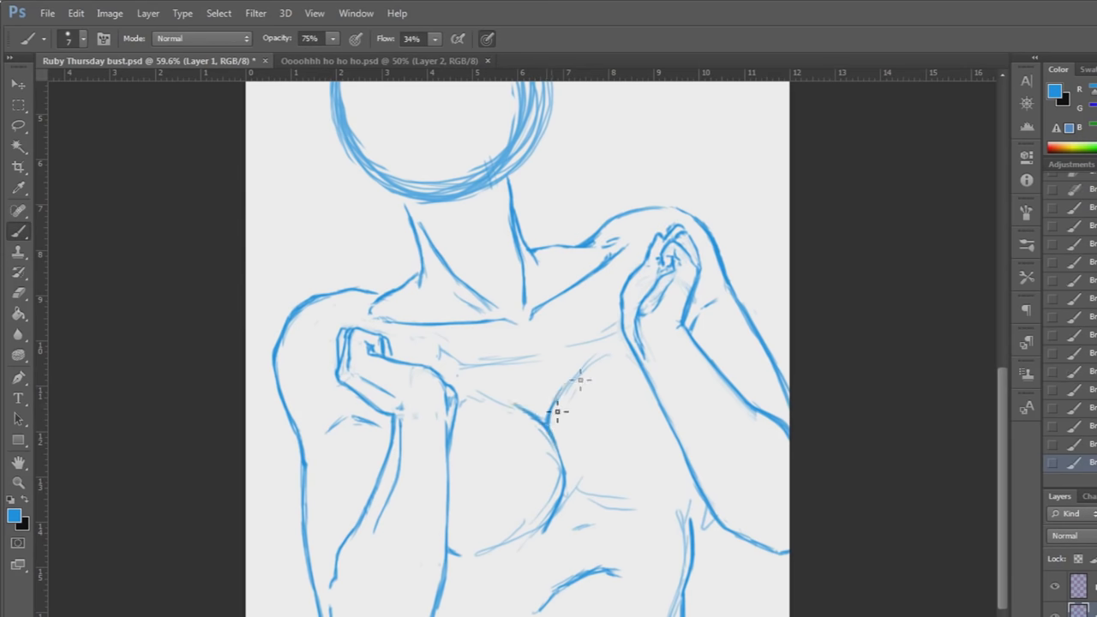
pyautogui.moveTo(565, 488); pyautogui.dragTo(607, 515)
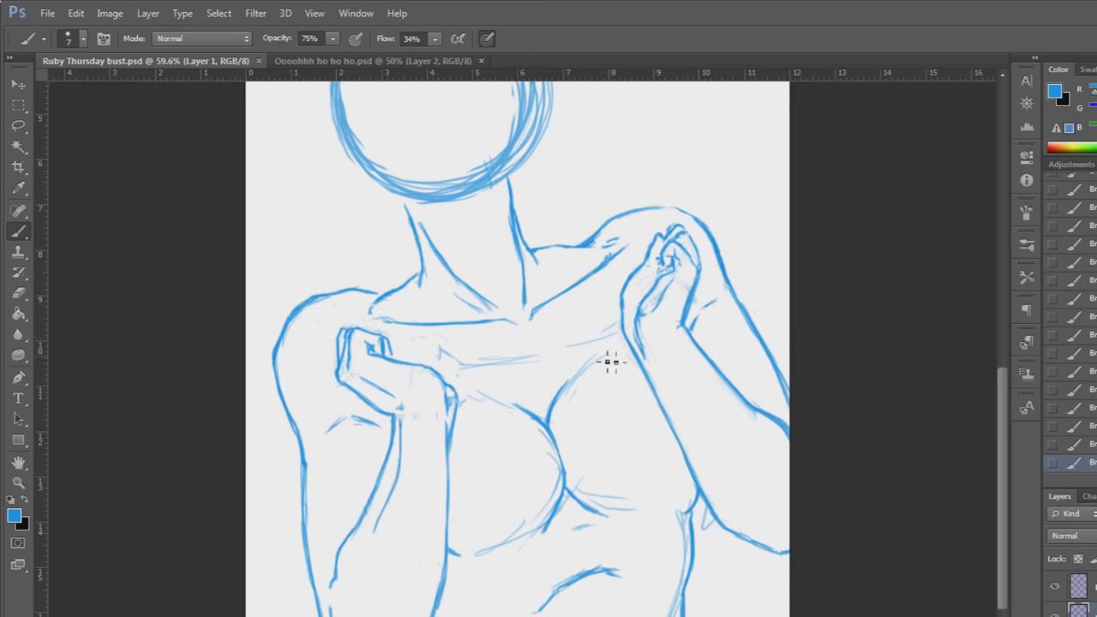
pyautogui.hotkey('ctrl', 's')
# Erase the faint construction lines around the upper chest and chest contours with a 19 px eraser and save.
pyautogui.click(23, 292)
pyautogui.click(83, 38)
pyautogui.moveTo(32, 89); pyautogui.dragTo(37, 89)
pyautogui.moveTo(440, 350)
pyautogui.mouseDown()
pyautogui.moveTo(557, 358)
pyautogui.moveTo(619, 329)
pyautogui.mouseUp()
pyautogui.moveTo(469, 390); pyautogui.dragTo(516, 418)
pyautogui.moveTo(478, 554); pyautogui.dragTo(538, 530)
pyautogui.moveTo(558, 465); pyautogui.dragTo(549, 442)
pyautogui.moveTo(591, 379); pyautogui.dragTo(574, 398)
pyautogui.moveTo(595, 488)
pyautogui.mouseDown()
pyautogui.moveTo(623, 509)
pyautogui.moveTo(587, 496)
pyautogui.mouseUp()
pyautogui.hotkey('ctrl', 's')
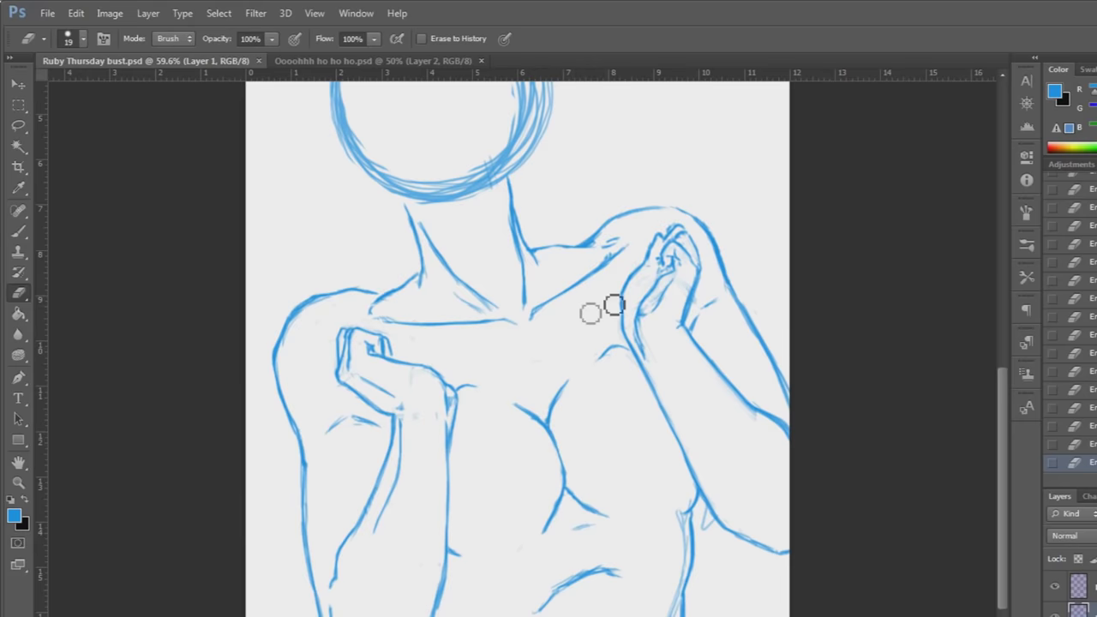
# Set the brush colour to dark red and sketch the upper left edge of a high pointed collar.
pyautogui.scroll(1, 582, 314)
pyautogui.press('b')
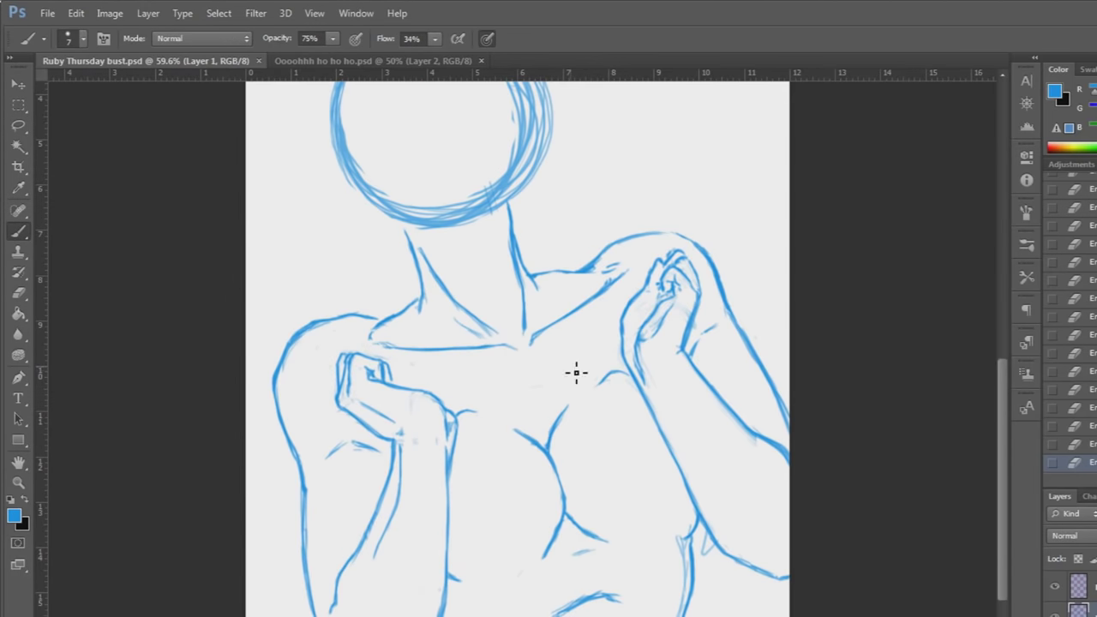
pyautogui.click(1051, 151)
pyautogui.moveTo(296, 208); pyautogui.dragTo(336, 283)
pyautogui.moveTo(297, 208)
pyautogui.mouseDown()
pyautogui.moveTo(427, 360)
pyautogui.moveTo(510, 436)
pyautogui.mouseUp()
pyautogui.hotkey('ctrl', 'z')
pyautogui.moveTo(317, 246); pyautogui.dragTo(531, 447)
pyautogui.hotkey('ctrl', 'z')
# Sketch the collar's left neckline across the chest and its right edge rising past the shoulder, and save.
pyautogui.moveTo(329, 272); pyautogui.dragTo(498, 424)
pyautogui.moveTo(492, 414)
pyautogui.mouseDown()
pyautogui.moveTo(529, 522)
pyautogui.moveTo(610, 410)
pyautogui.mouseUp()
pyautogui.moveTo(610, 351); pyautogui.dragTo(679, 139)
pyautogui.hotkey('ctrl', 's')
# Add the collar's pointed tips, right inner edge and V-shaped bottom, double its left edge, and save.
pyautogui.moveTo(346, 203); pyautogui.dragTo(298, 200)
pyautogui.moveTo(548, 167); pyautogui.dragTo(689, 125)
pyautogui.moveTo(587, 276)
pyautogui.mouseDown()
pyautogui.moveTo(604, 301)
pyautogui.moveTo(612, 424)
pyautogui.mouseUp()
pyautogui.moveTo(537, 509)
pyautogui.mouseDown()
pyautogui.moveTo(592, 489)
pyautogui.moveTo(624, 403)
pyautogui.moveTo(619, 377)
pyautogui.mouseUp()
pyautogui.moveTo(301, 208)
pyautogui.mouseDown()
pyautogui.moveTo(306, 201)
pyautogui.moveTo(335, 257)
pyautogui.moveTo(491, 396)
pyautogui.moveTo(521, 443)
pyautogui.mouseUp()
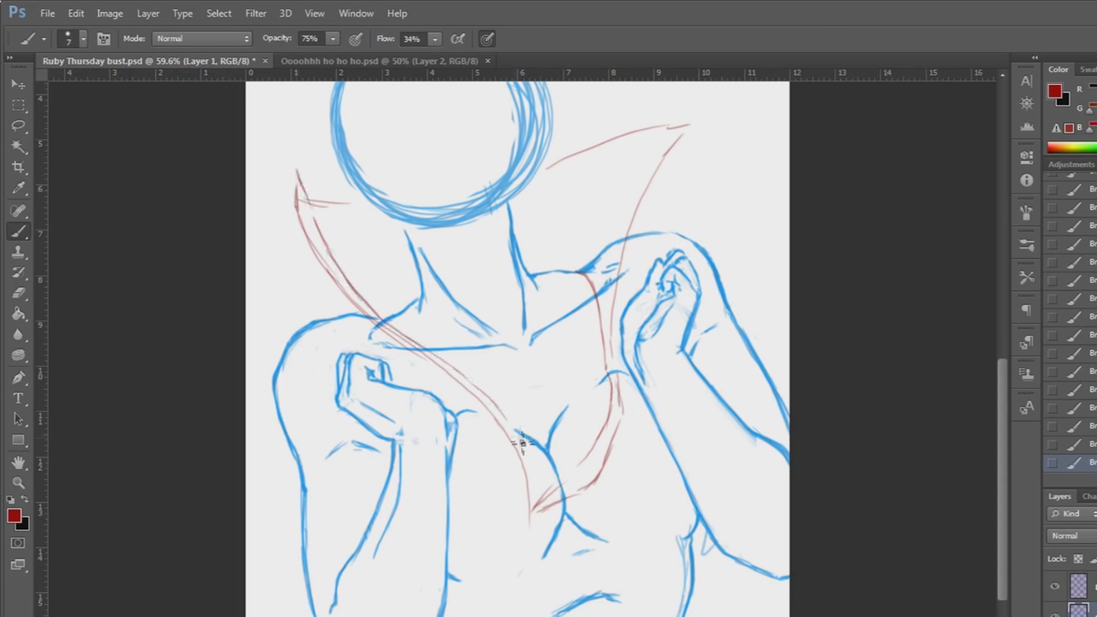
pyautogui.hotkey('ctrl', 's')
# Draw short red garment edges at the shoulders, save, and sketch a double red band across the torso below the chest.
pyautogui.moveTo(363, 318); pyautogui.dragTo(375, 340)
pyautogui.hotkey('ctrl', 's')
pyautogui.moveTo(449, 593)
pyautogui.mouseDown()
pyautogui.moveTo(685, 553)
pyautogui.moveTo(490, 608)
pyautogui.moveTo(647, 574)
pyautogui.mouseUp()
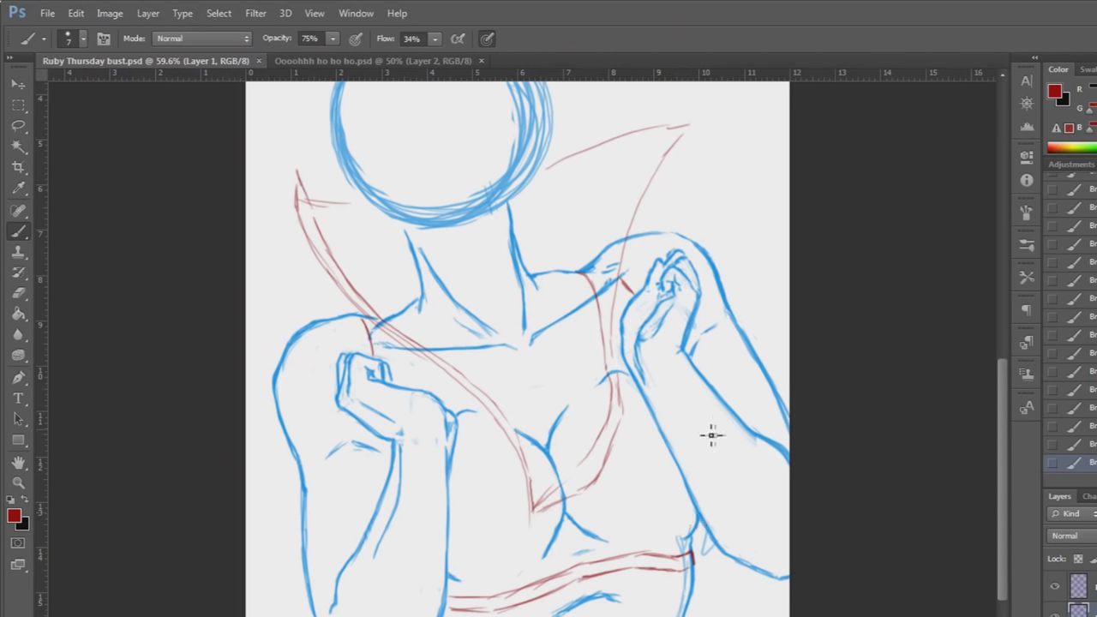
# Retrace the collar's left tip and both of its left edges down to the chest with darker red strokes.
pyautogui.press('z')
pyautogui.moveTo(711, 435); pyautogui.dragTo(454, 394)
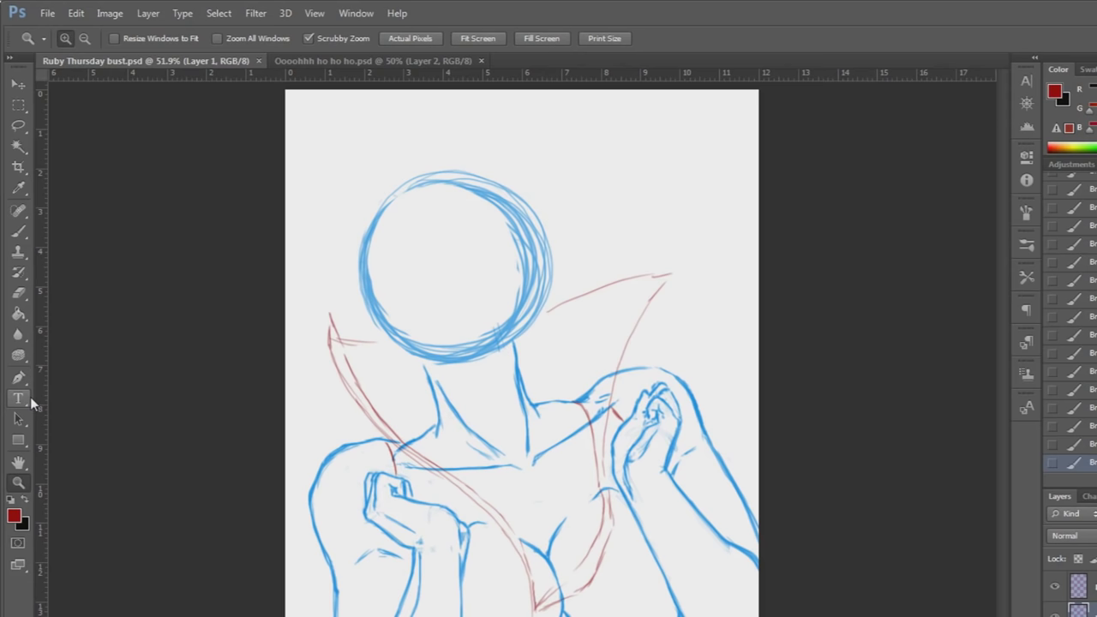
pyautogui.press('b')
pyautogui.moveTo(330, 339); pyautogui.dragTo(331, 314)
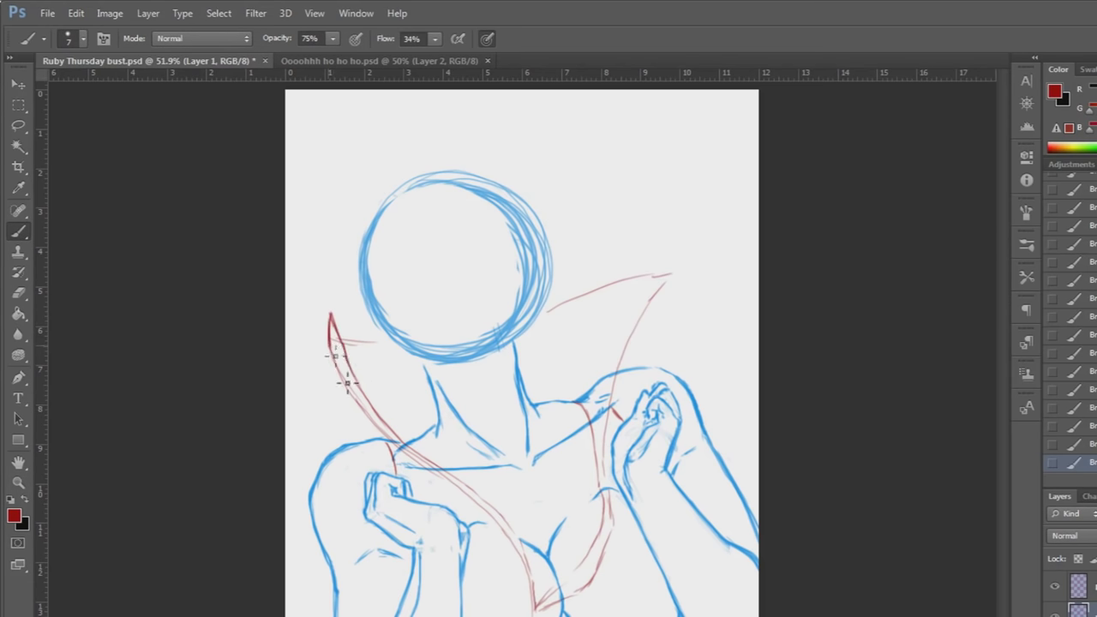
pyautogui.moveTo(338, 364)
pyautogui.mouseDown()
pyautogui.moveTo(364, 413)
pyautogui.moveTo(396, 441)
pyautogui.mouseUp()
pyautogui.moveTo(357, 404); pyautogui.dragTo(442, 472)
pyautogui.moveTo(339, 358); pyautogui.dragTo(416, 453)
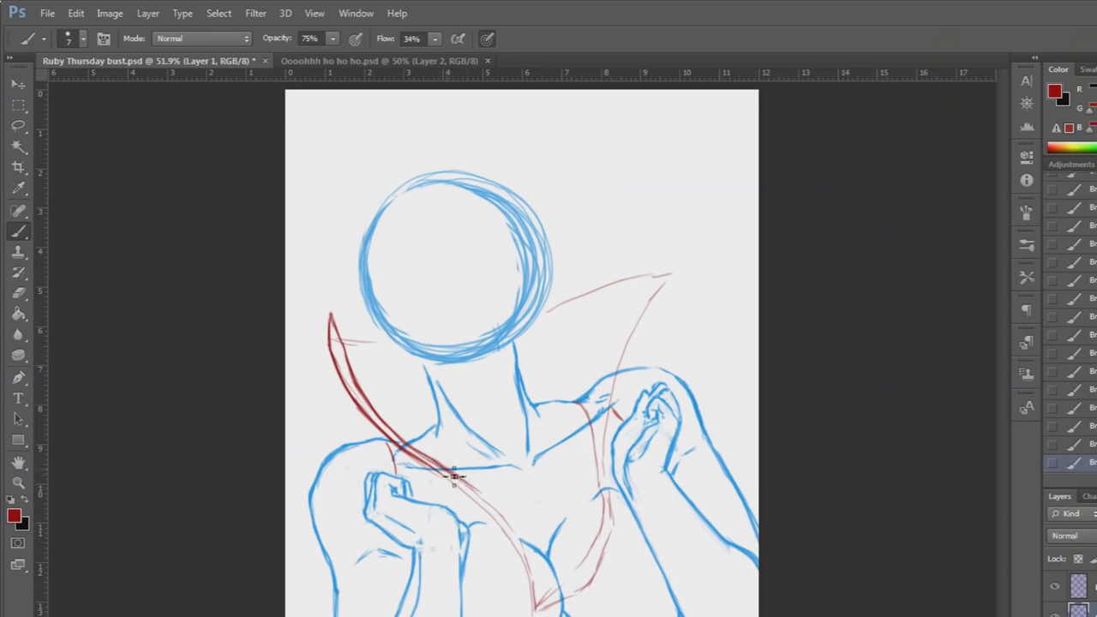
pyautogui.hotkey('ctrl', 's')
pyautogui.moveTo(503, 519); pyautogui.dragTo(480, 490)
pyautogui.click(1083, 587)
pyautogui.hotkey('ctrl', 's')
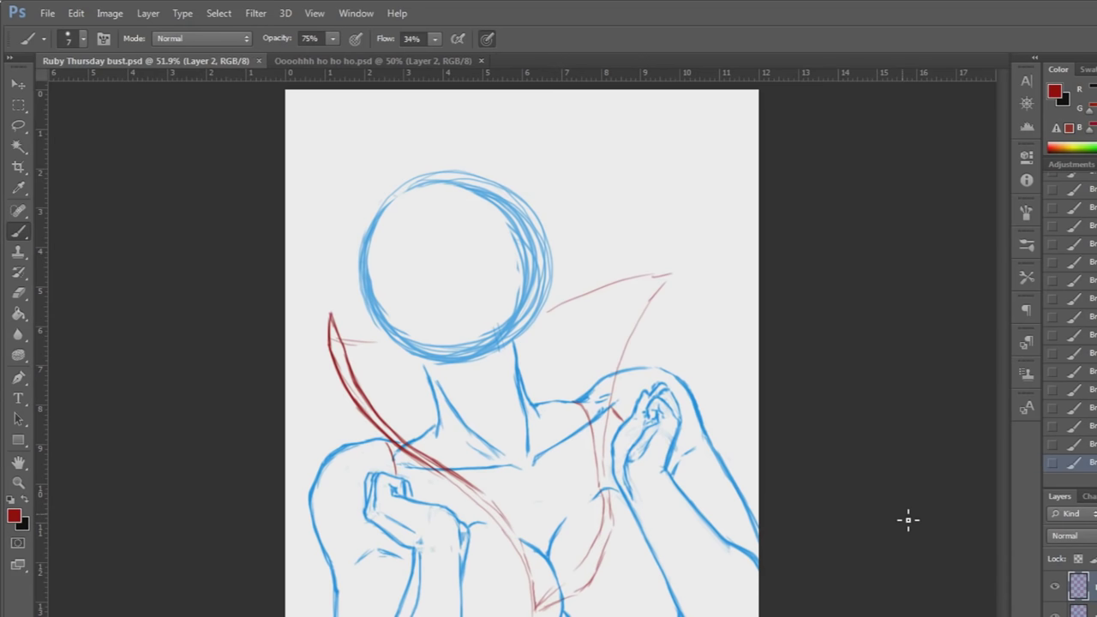
pyautogui.click(1052, 96)
pyautogui.click(18, 482)
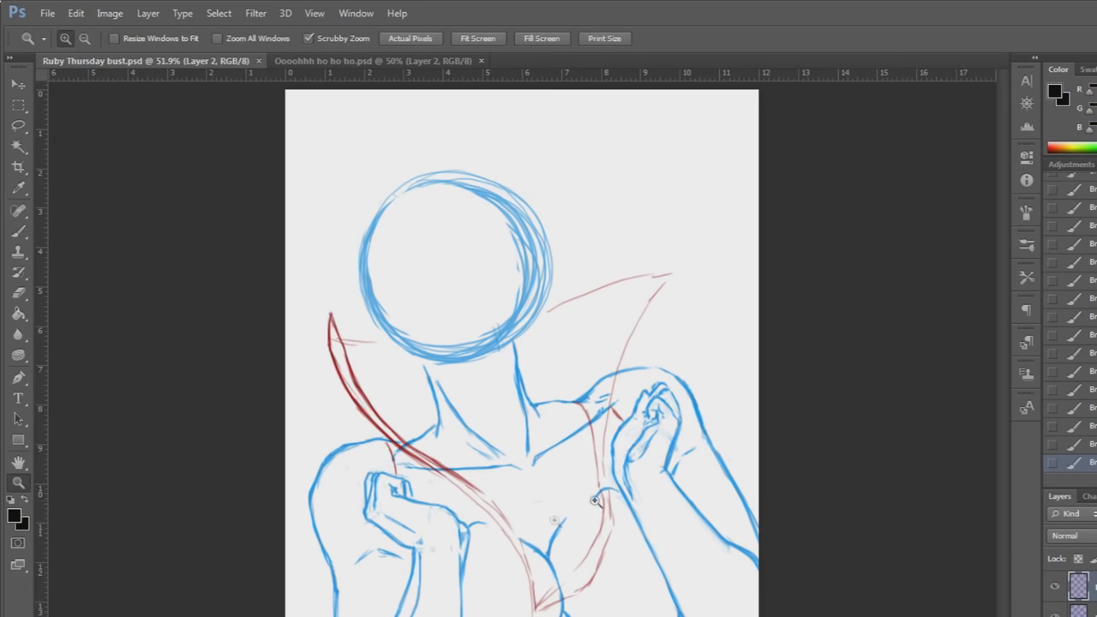
pyautogui.click(471, 598)
pyautogui.click(444, 589)
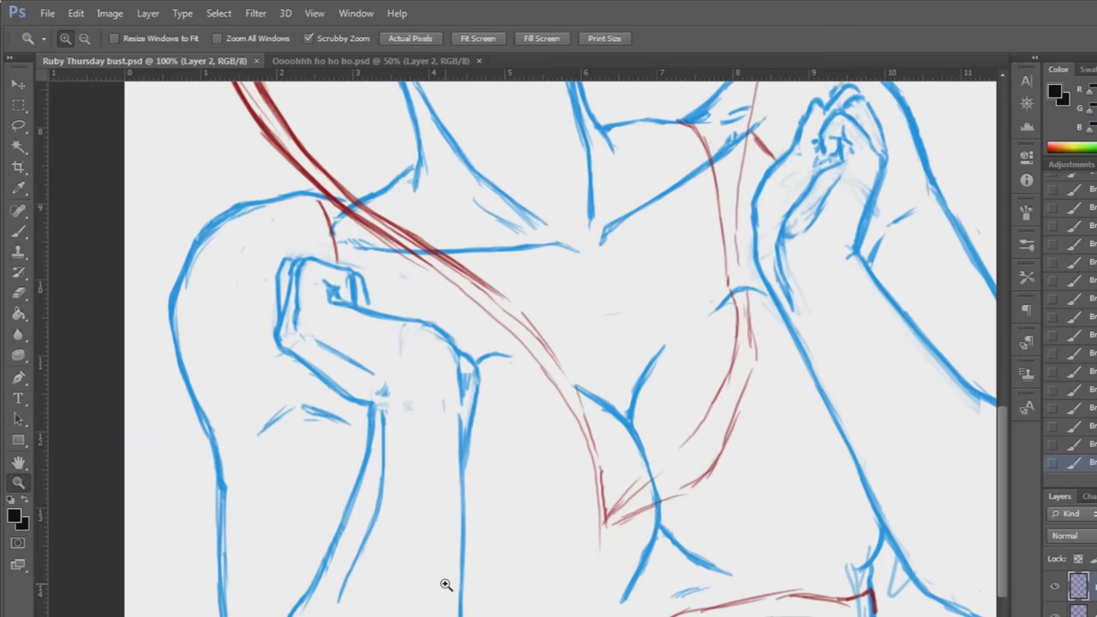
pyautogui.hotkey('ctrl', '0')
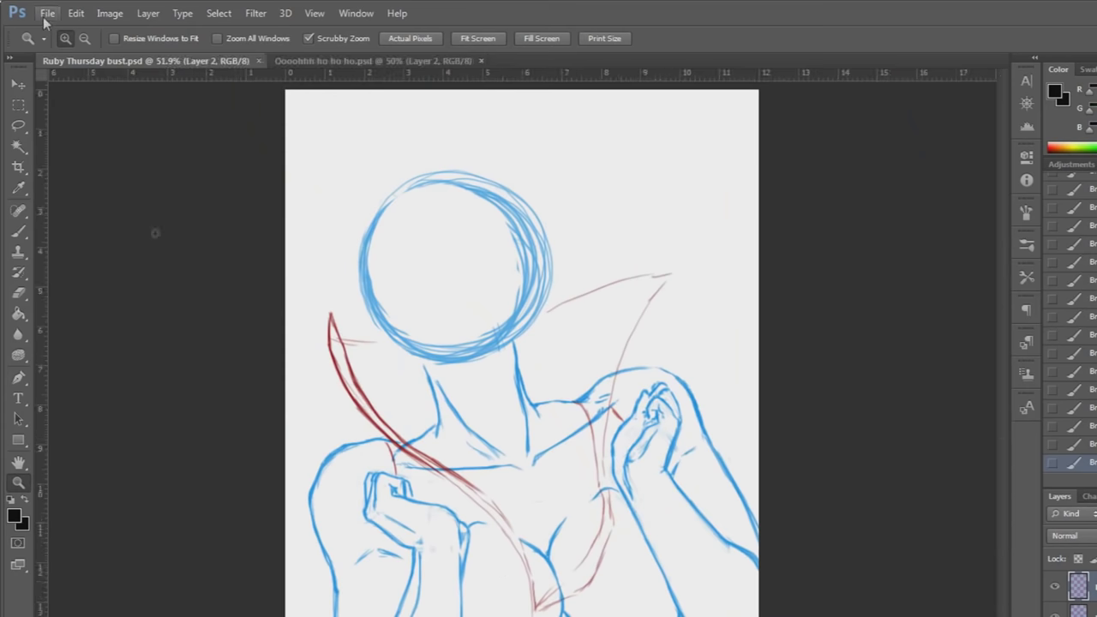
# Draw a row of evenly spaced slanted dark red lines down the neck on Layer 1.
pyautogui.click(469, 351)
pyautogui.click(468, 350)
pyautogui.click(1055, 149)
pyautogui.click(18, 231)
pyautogui.click(1078, 608)
pyautogui.moveTo(374, 380); pyautogui.dragTo(404, 496)
pyautogui.moveTo(592, 449); pyautogui.dragTo(562, 332)
pyautogui.moveTo(490, 369)
pyautogui.mouseDown()
pyautogui.moveTo(519, 479)
pyautogui.moveTo(490, 368)
pyautogui.moveTo(552, 491)
pyautogui.mouseUp()
pyautogui.moveTo(542, 362); pyautogui.dragTo(570, 474)
pyautogui.moveTo(457, 378); pyautogui.dragTo(493, 500)
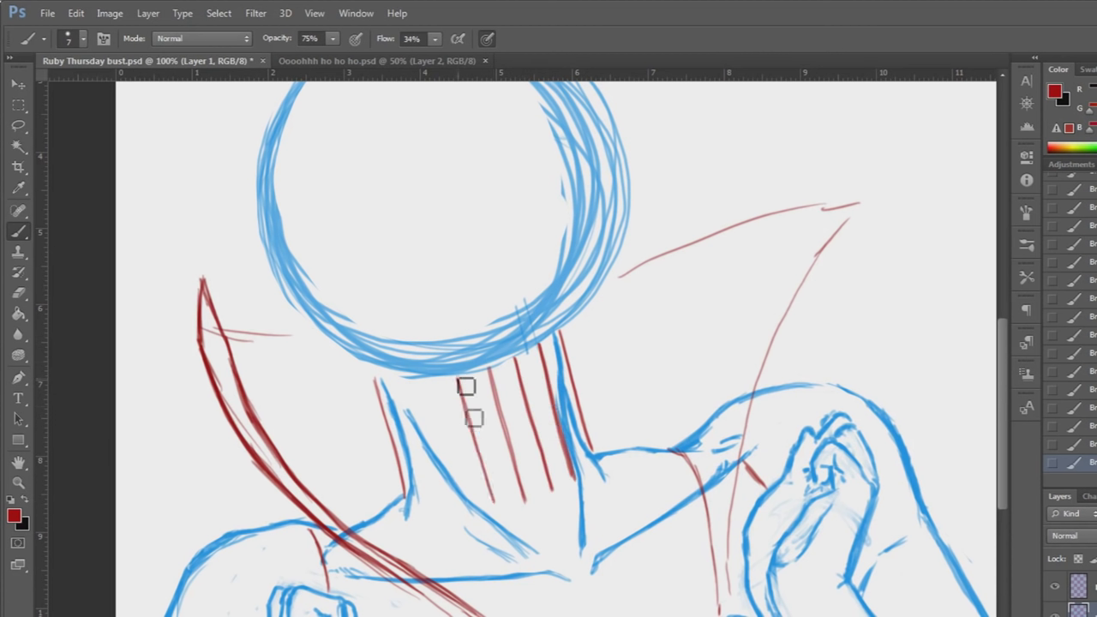
pyautogui.moveTo(431, 379)
pyautogui.mouseDown()
pyautogui.moveTo(465, 499)
pyautogui.moveTo(437, 500)
pyautogui.mouseUp()
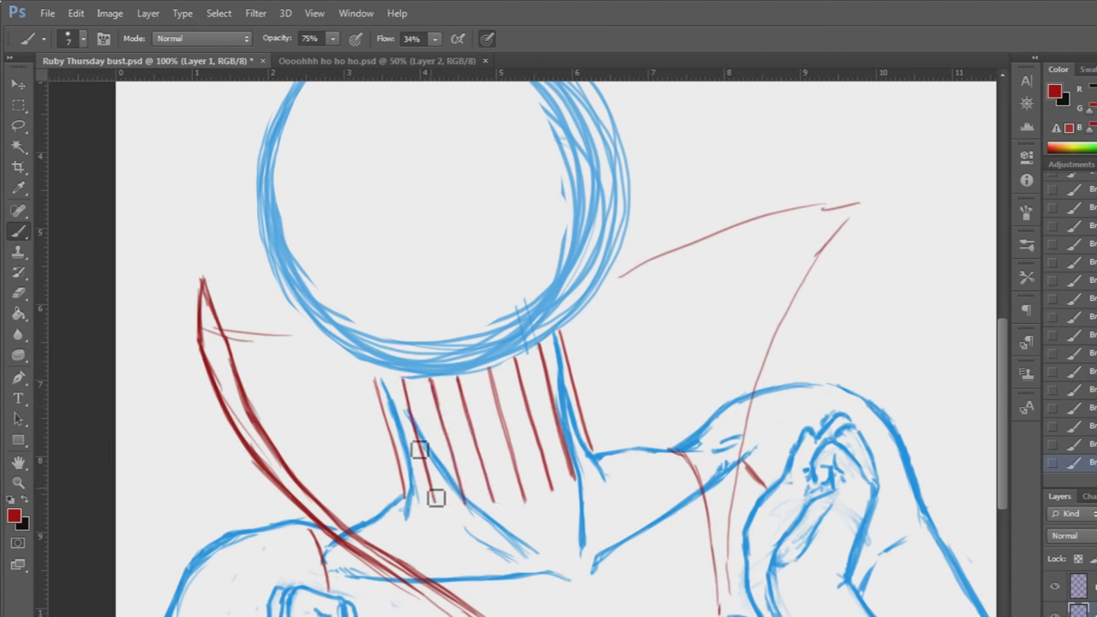
# Close the bottom of the striped neck band with short strokes, reinforce its left edge, and save.
pyautogui.moveTo(529, 508)
pyautogui.mouseDown()
pyautogui.moveTo(593, 477)
pyautogui.moveTo(486, 521)
pyautogui.moveTo(456, 497)
pyautogui.moveTo(418, 513)
pyautogui.moveTo(538, 512)
pyautogui.mouseUp()
pyautogui.click(19, 293)
pyautogui.click(19, 231)
pyautogui.hotkey('ctrl', 's')
pyautogui.moveTo(376, 382); pyautogui.dragTo(404, 490)
pyautogui.press('e')
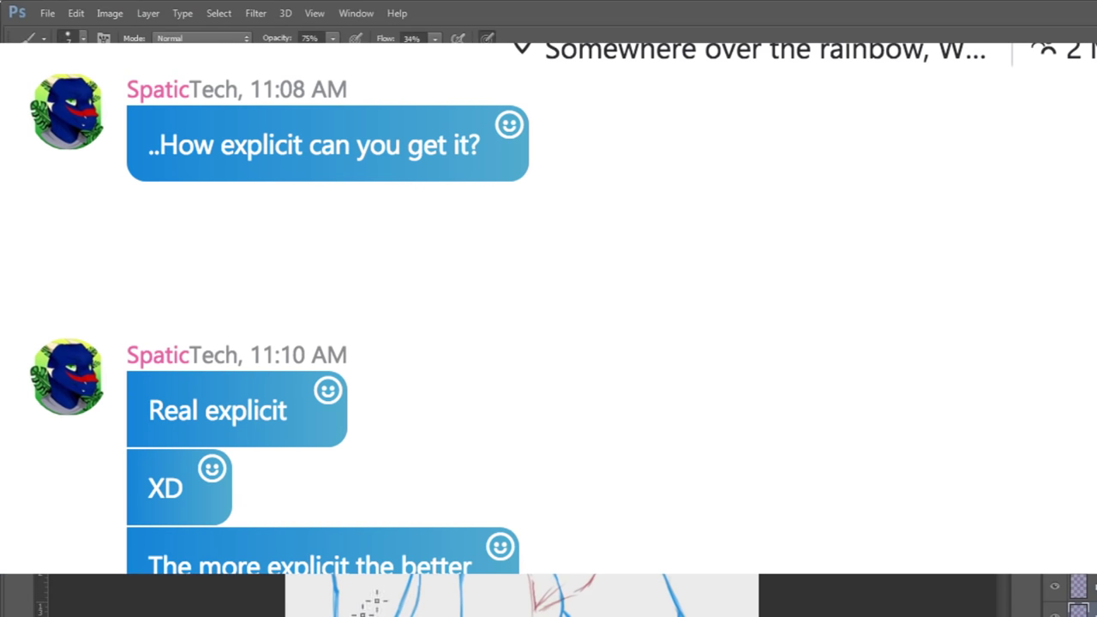
# Draw curved red bands and fold lines across both arms and wrists, and save the document.
pyautogui.moveTo(344, 613); pyautogui.dragTo(400, 591)
pyautogui.moveTo(694, 505); pyautogui.dragTo(737, 489)
pyautogui.moveTo(732, 543); pyautogui.dragTo(756, 538)
pyautogui.moveTo(650, 476); pyautogui.dragTo(631, 499)
pyautogui.moveTo(417, 548); pyautogui.dragTo(432, 564)
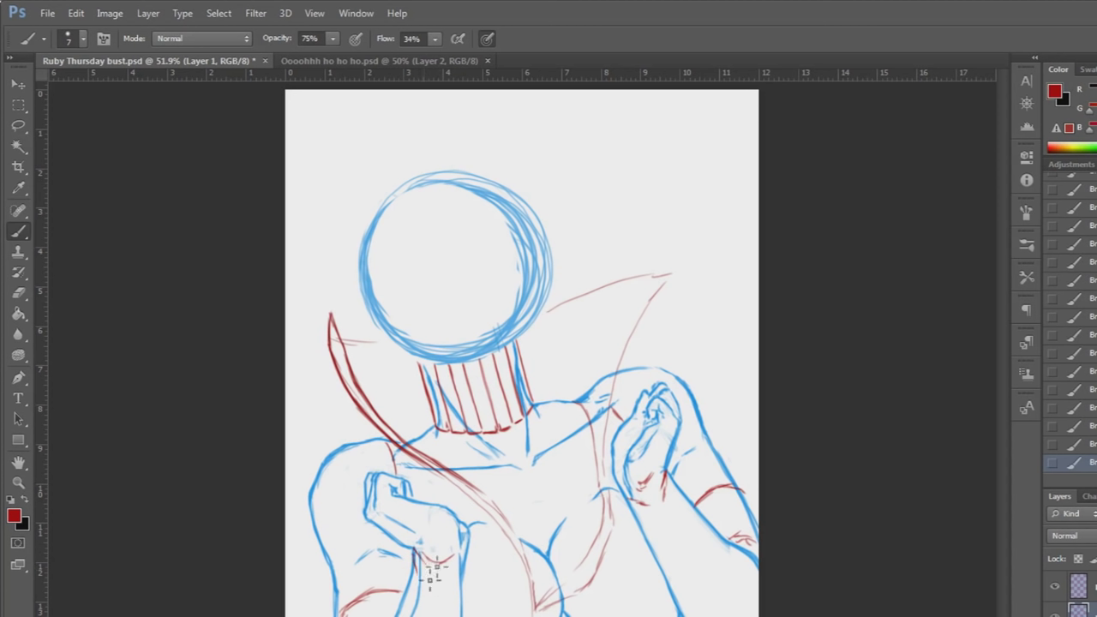
pyautogui.hotkey('ctrl', 's')
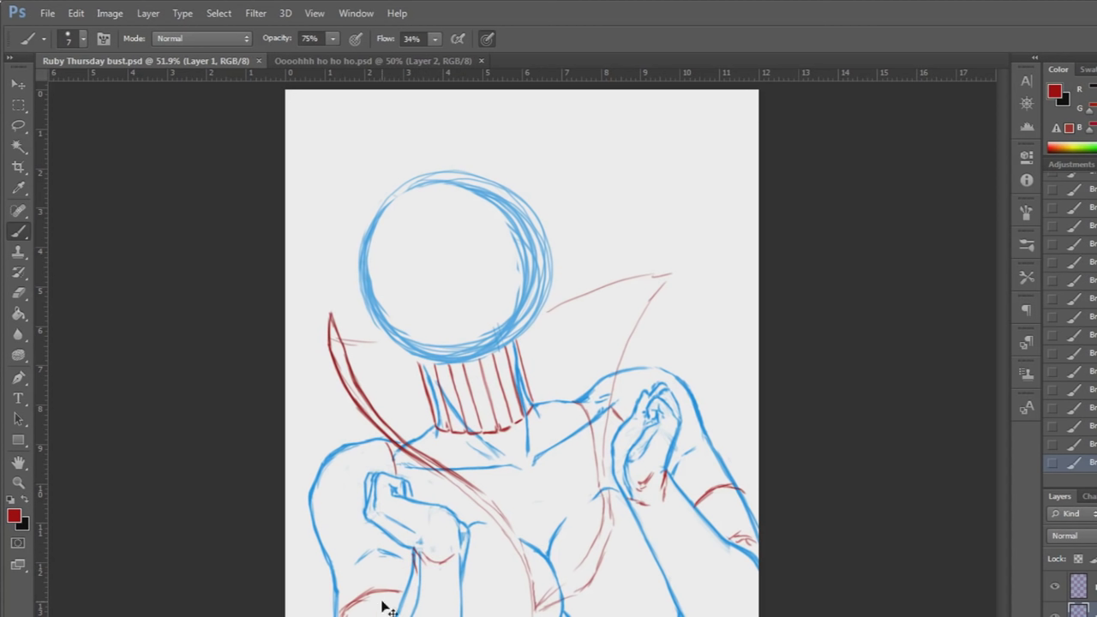
# Add a stroke to the collar's right wing, save, and draw a spiky red burst bubble with hearts inside above it.
pyautogui.moveTo(546, 311); pyautogui.dragTo(577, 297)
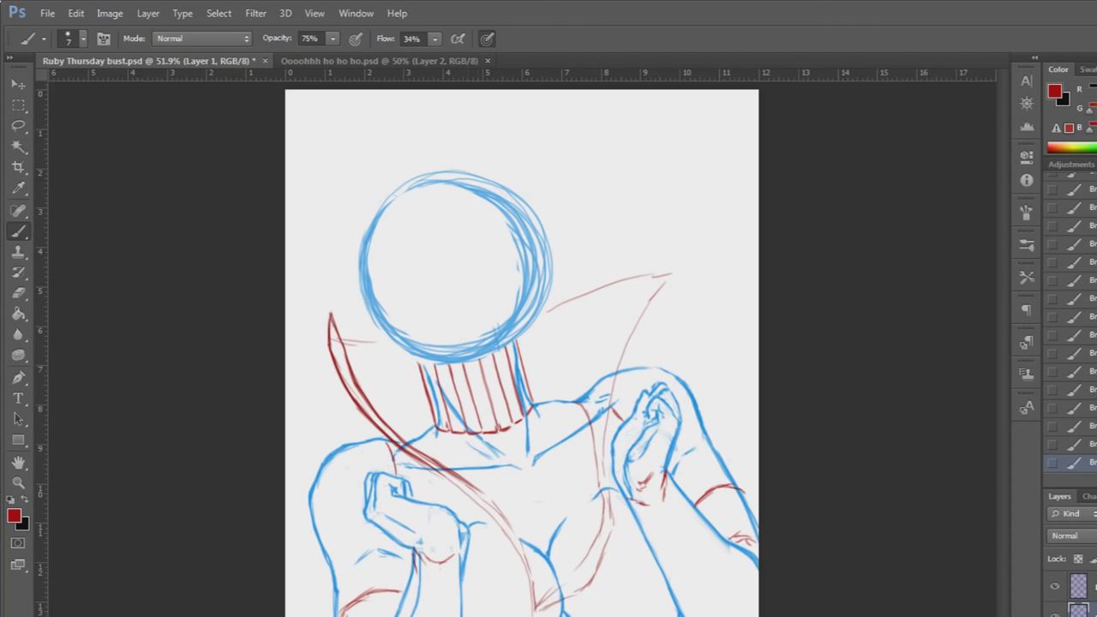
pyautogui.hotkey('ctrl', 's')
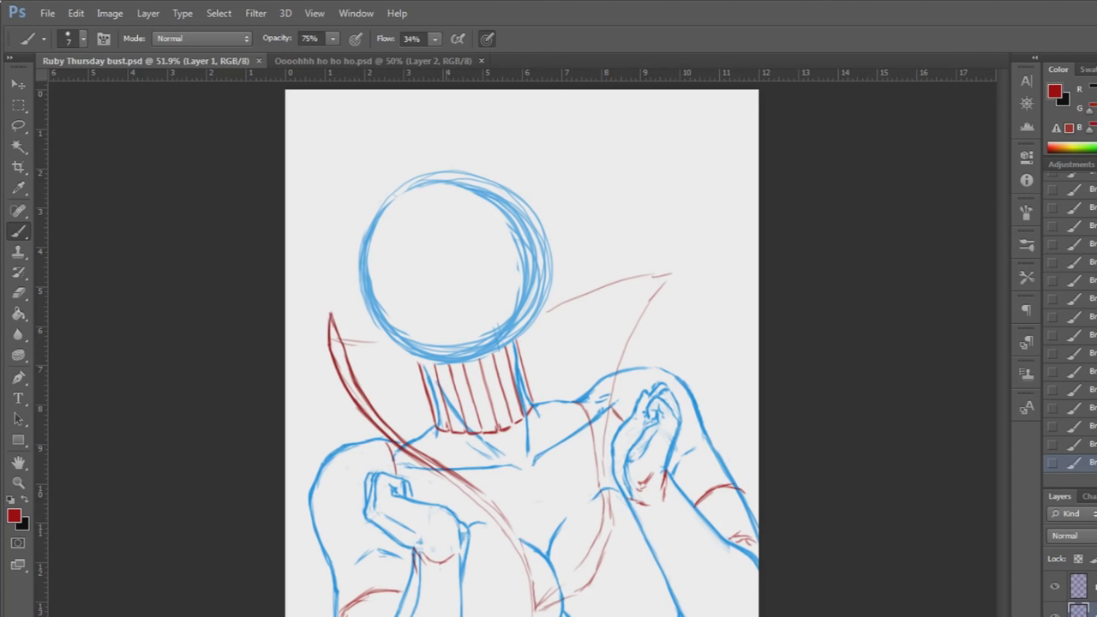
pyautogui.moveTo(607, 148)
pyautogui.mouseDown()
pyautogui.moveTo(577, 176)
pyautogui.moveTo(656, 118)
pyautogui.moveTo(612, 215)
pyautogui.moveTo(675, 182)
pyautogui.moveTo(583, 171)
pyautogui.moveTo(618, 195)
pyautogui.mouseUp()
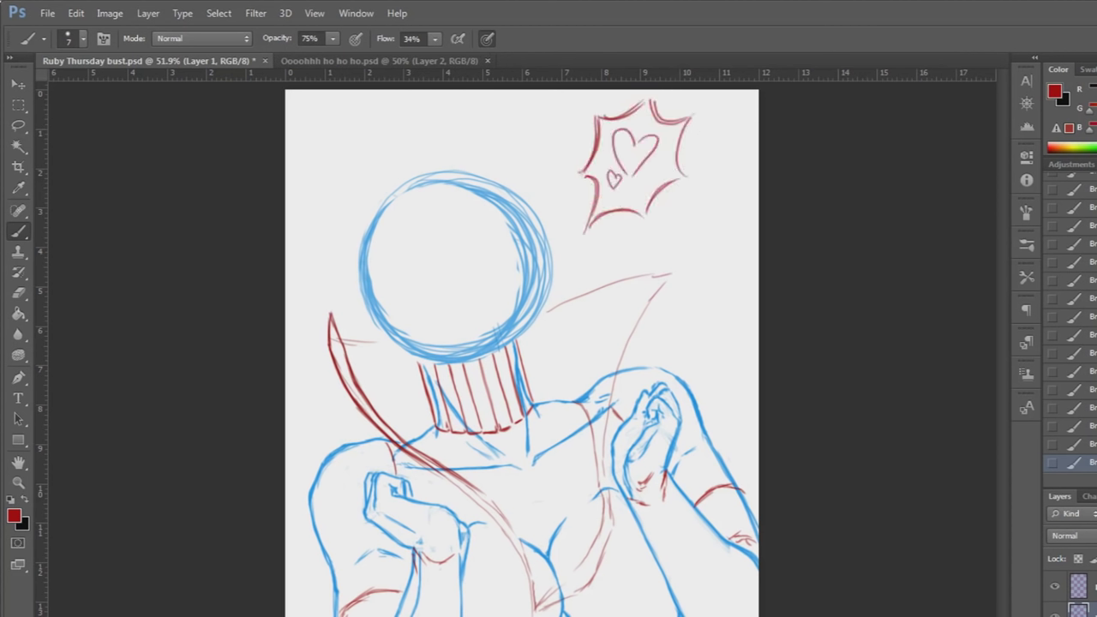
# Undo the hearts drawn inside the burst bubble and save the document.
pyautogui.hotkey('ctrl', 'alt', 'z')
pyautogui.hotkey('ctrl', 'alt', 'z')
pyautogui.hotkey('ctrl', 'alt', 'z')
pyautogui.hotkey('ctrl', 'alt', 'z')
pyautogui.hotkey('ctrl', 's')
pyautogui.hotkey('ctrl', 'alt', 'z')
pyautogui.moveTo(614, 146); pyautogui.dragTo(615, 178)
pyautogui.moveTo(611, 148)
pyautogui.mouseDown()
pyautogui.moveTo(648, 150)
pyautogui.moveTo(623, 159)
pyautogui.moveTo(618, 182)
pyautogui.moveTo(636, 174)
pyautogui.moveTo(624, 144)
pyautogui.mouseUp()
pyautogui.click(1082, 444)
pyautogui.click(1083, 408)
pyautogui.click(1083, 353)
pyautogui.click(1083, 335)
pyautogui.click(1083, 264)
# Sketch a small desktop computer with monitor, stand and keyboard inside the burst bubble in dark red.
pyautogui.moveTo(614, 141); pyautogui.dragTo(619, 167)
pyautogui.moveTo(614, 141); pyautogui.dragTo(643, 134)
pyautogui.moveTo(646, 132)
pyautogui.mouseDown()
pyautogui.moveTo(652, 153)
pyautogui.moveTo(622, 168)
pyautogui.moveTo(667, 169)
pyautogui.mouseUp()
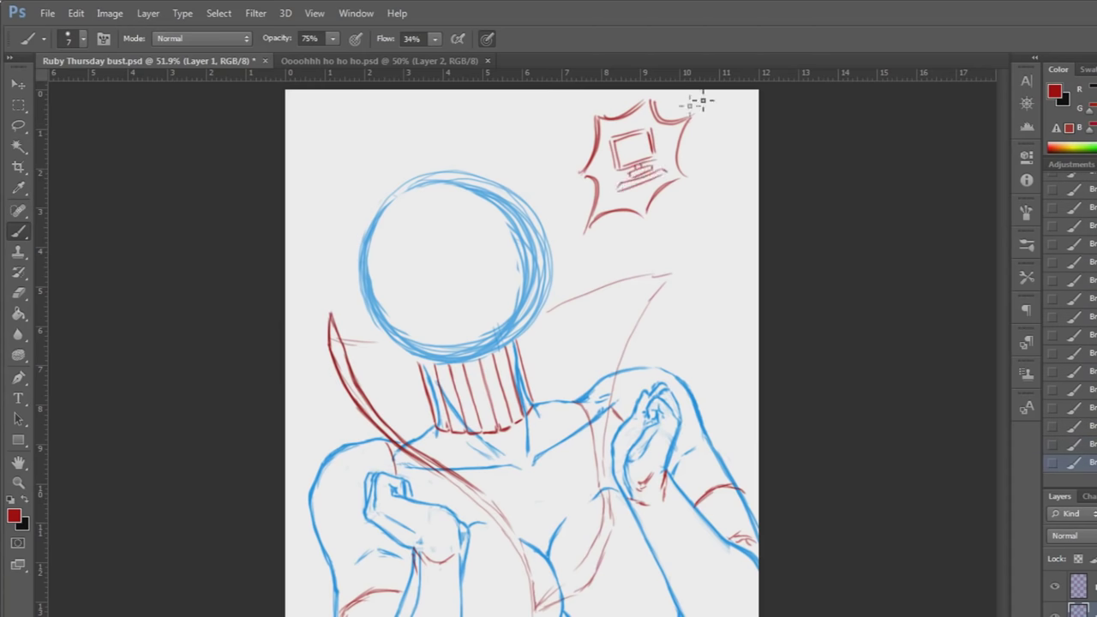
# Scatter small dark red hearts around the head and the burst bubble, undoing unwanted strokes, and save.
pyautogui.moveTo(517, 125)
pyautogui.mouseDown()
pyautogui.moveTo(522, 161)
pyautogui.moveTo(538, 146)
pyautogui.moveTo(528, 137)
pyautogui.mouseUp()
pyautogui.hotkey('ctrl', 'alt', 'z')
pyautogui.hotkey('ctrl', 'alt', 'z')
pyautogui.hotkey('ctrl', 'alt', 'z')
pyautogui.hotkey('ctrl', 'alt', 'z')
pyautogui.hotkey('ctrl', 'alt', 'z')
pyautogui.moveTo(568, 196); pyautogui.dragTo(571, 209)
pyautogui.moveTo(570, 196); pyautogui.dragTo(573, 209)
pyautogui.moveTo(354, 123); pyautogui.dragTo(355, 149)
pyautogui.moveTo(355, 123); pyautogui.dragTo(357, 149)
pyautogui.moveTo(314, 195)
pyautogui.mouseDown()
pyautogui.moveTo(324, 216)
pyautogui.moveTo(315, 210)
pyautogui.mouseUp()
pyautogui.moveTo(699, 225); pyautogui.dragTo(719, 225)
pyautogui.moveTo(736, 159); pyautogui.dragTo(733, 168)
pyautogui.moveTo(716, 99); pyautogui.dragTo(726, 100)
pyautogui.moveTo(708, 302); pyautogui.dragTo(718, 310)
pyautogui.hotkey('ctrl', 'alt', 'z')
pyautogui.hotkey('ctrl', 'alt', 'z')
pyautogui.moveTo(305, 287); pyautogui.dragTo(309, 298)
pyautogui.moveTo(306, 286); pyautogui.dragTo(310, 298)
pyautogui.hotkey('ctrl', 's')
# Switch to Macromedia Flash Professional 8 and open the FanArt 5 document from the Non-Comic Related Work folders.
pyautogui.hotkey('alt', 'Tab')
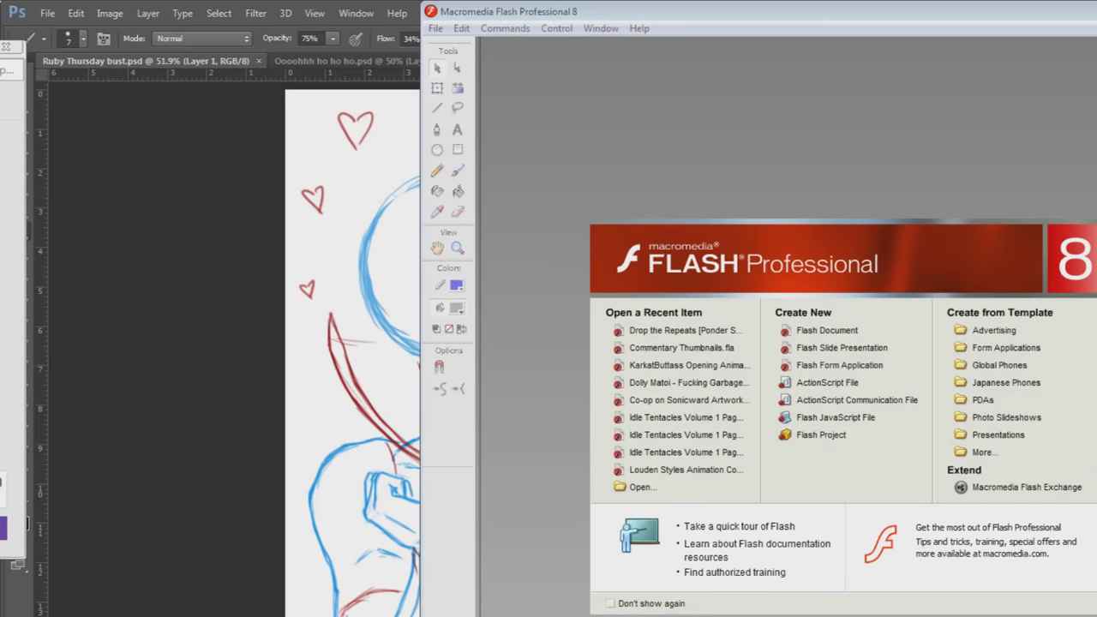
pyautogui.hotkey('ctrl', 'o')
pyautogui.click(482, 258)
pyautogui.doubleClick(605, 306)
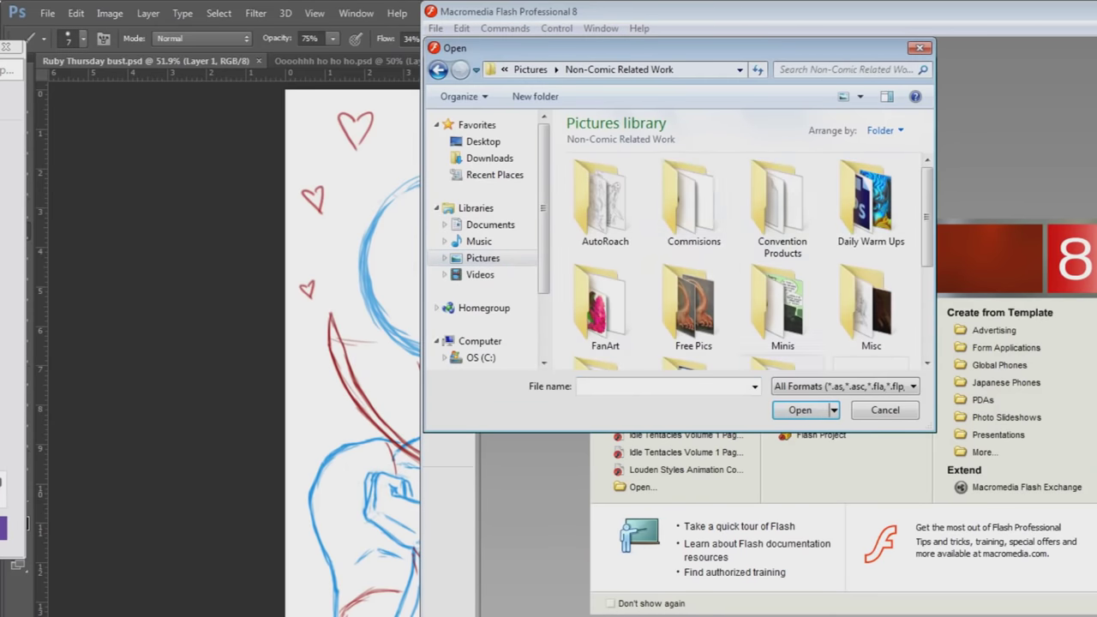
pyautogui.doubleClick(604, 307)
pyautogui.scroll(-5, 692, 313)
pyautogui.doubleClick(870, 210)
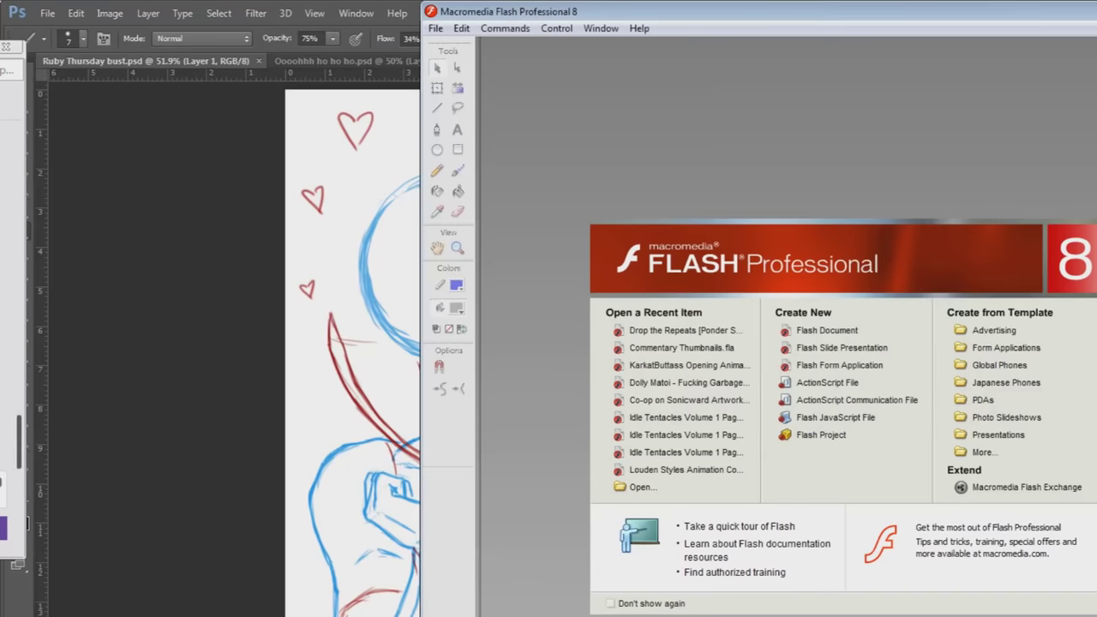
# Insert a blank keyframe at frame 45, directly after the last drawing on the timeline.
pyautogui.click(458, 249)
pyautogui.click(458, 367)
pyautogui.click(754, 360)
pyautogui.click(754, 359)
pyautogui.scroll(3, 754, 360)
pyautogui.moveTo(625, 255); pyautogui.dragTo(883, 443)
pyautogui.click(771, 385)
pyautogui.click(771, 385)
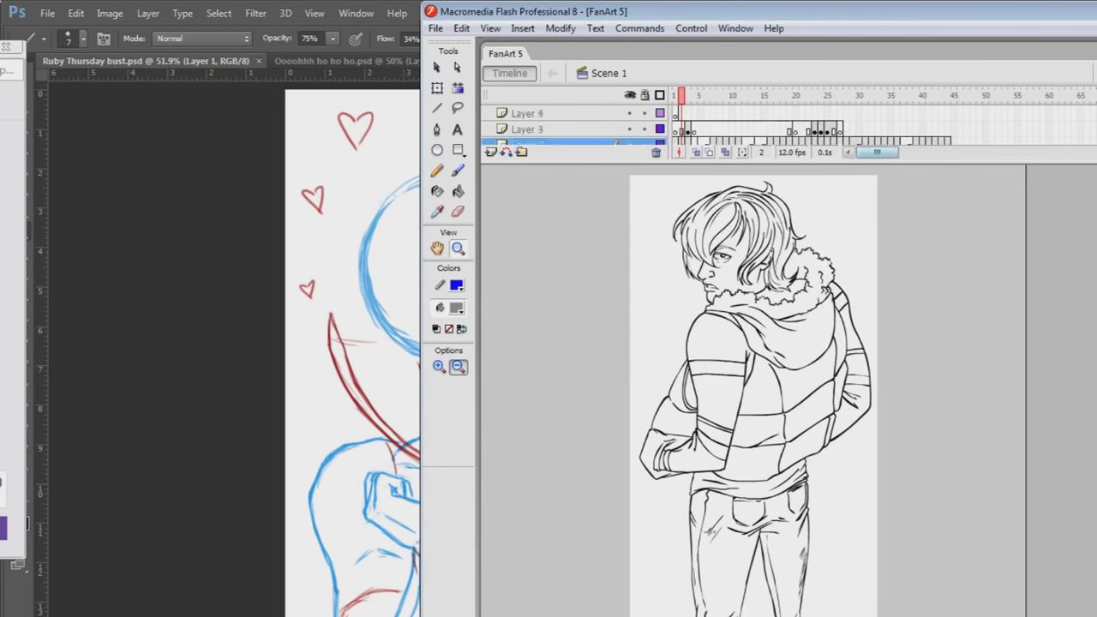
pyautogui.rightClick(952, 128)
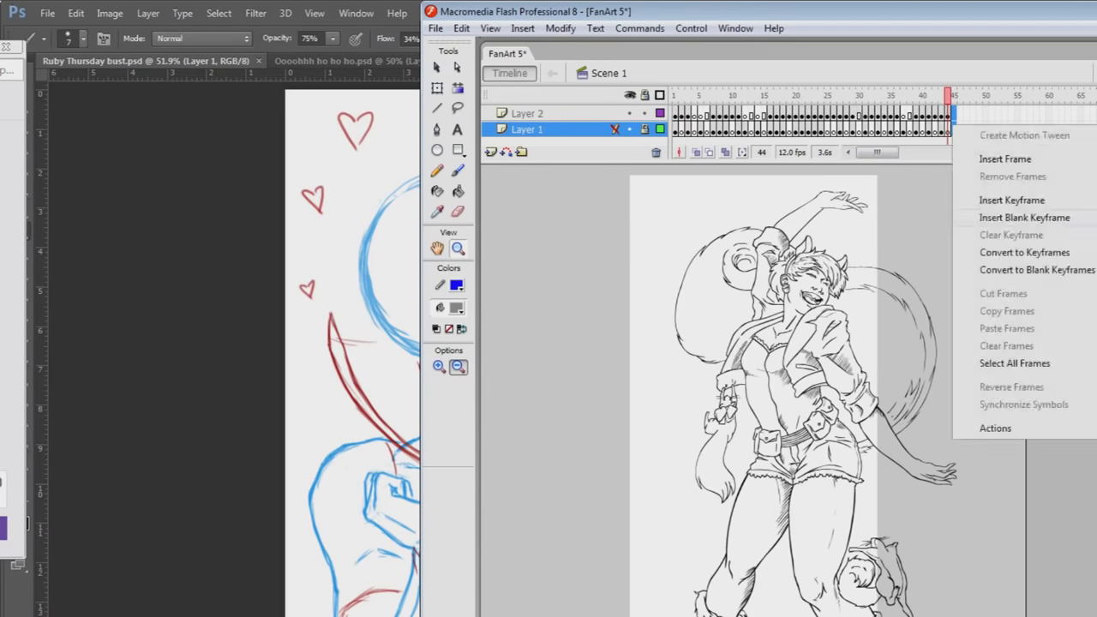
pyautogui.click(994, 217)
# Switch to Photoshop and save the Ruby Thursday bust drawing as a PNG file in the Fanart PDFs folder.
pyautogui.hotkey('alt', 'Tab')
pyautogui.click(47, 13)
pyautogui.click(73, 196)
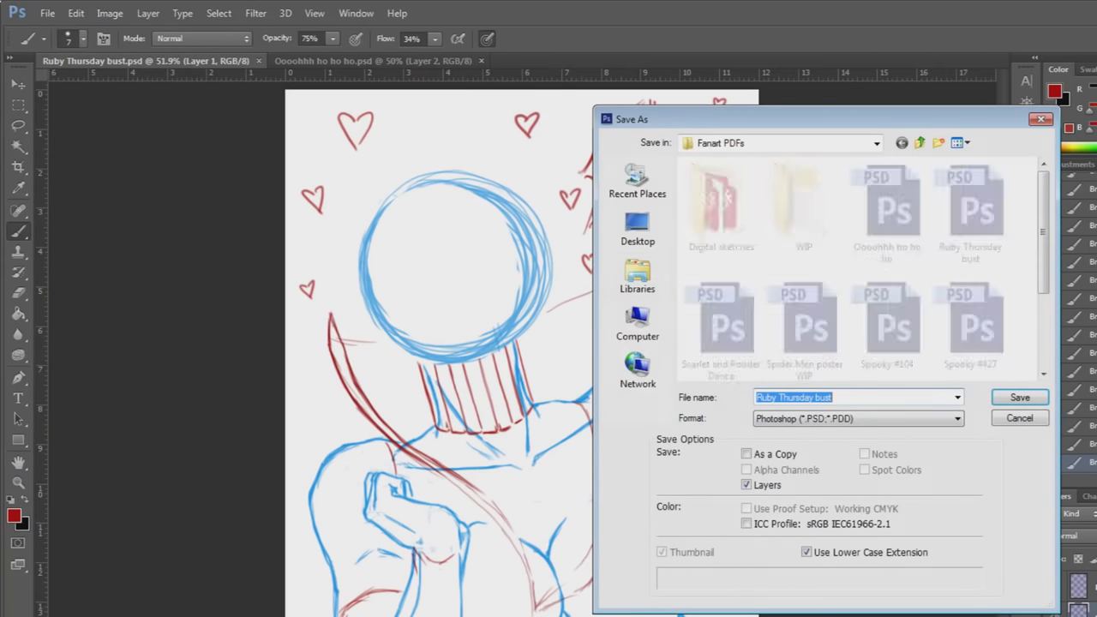
pyautogui.click(856, 418)
pyautogui.click(793, 608)
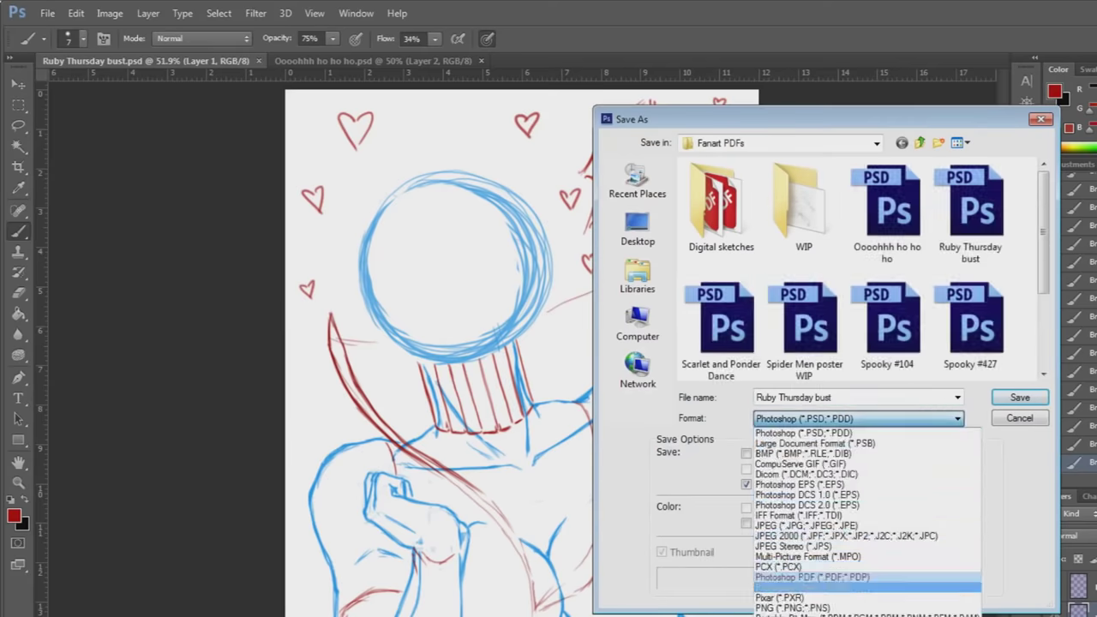
pyautogui.click(793, 608)
pyautogui.press('Return')
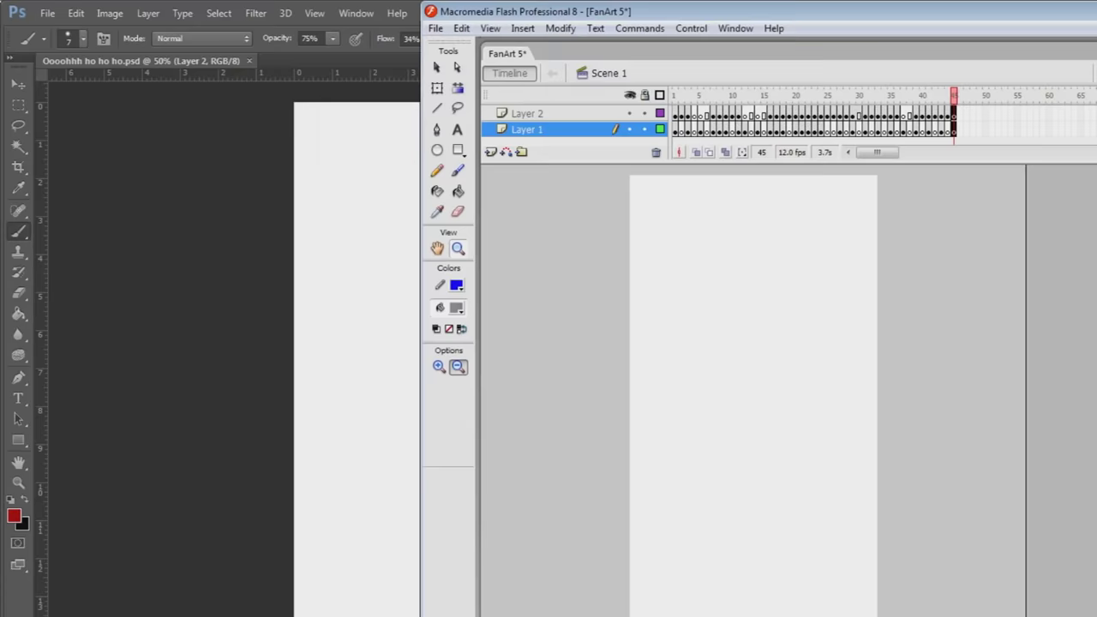
# Move the Flash window fully into view and import the saved sketch image from the Fanart PDFs folder into the library.
pyautogui.moveTo(422, 343); pyautogui.dragTo(0, 343)
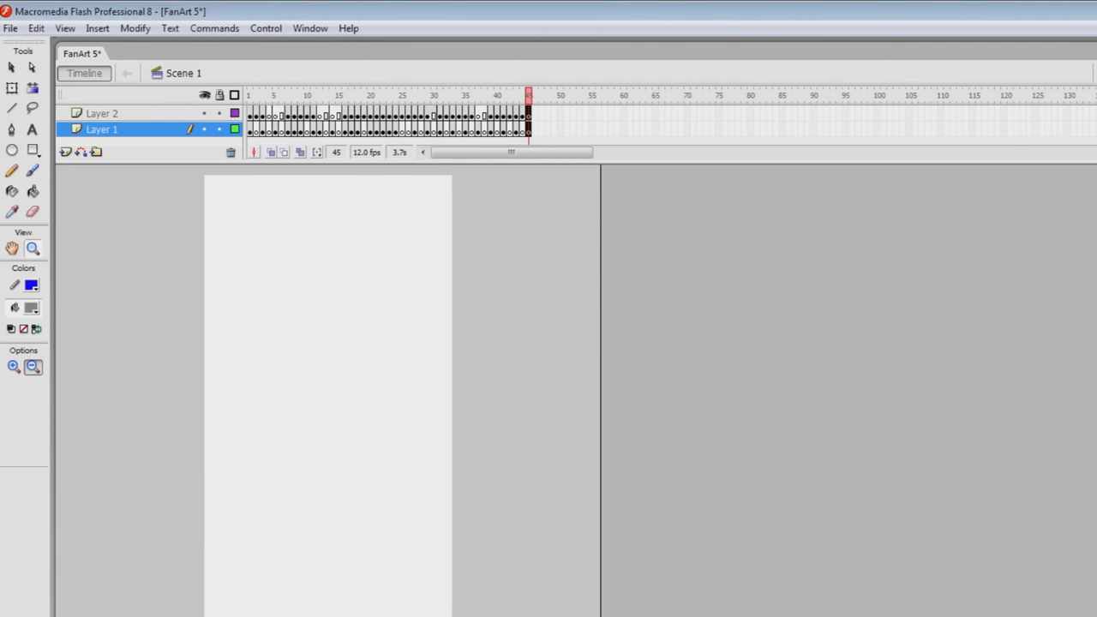
pyautogui.click(10, 29)
pyautogui.click(3, 304)
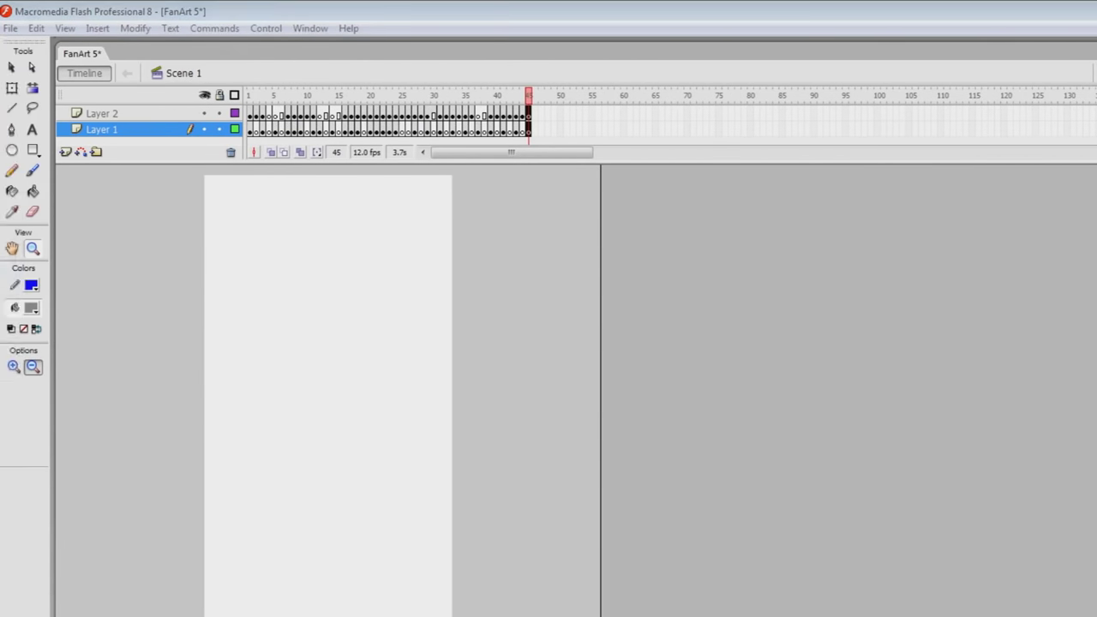
pyautogui.click(58, 257)
pyautogui.scroll(-3, 356, 296)
pyautogui.doubleClick(356, 295)
pyautogui.scroll(-3, 358, 310)
pyautogui.doubleClick(180, 215)
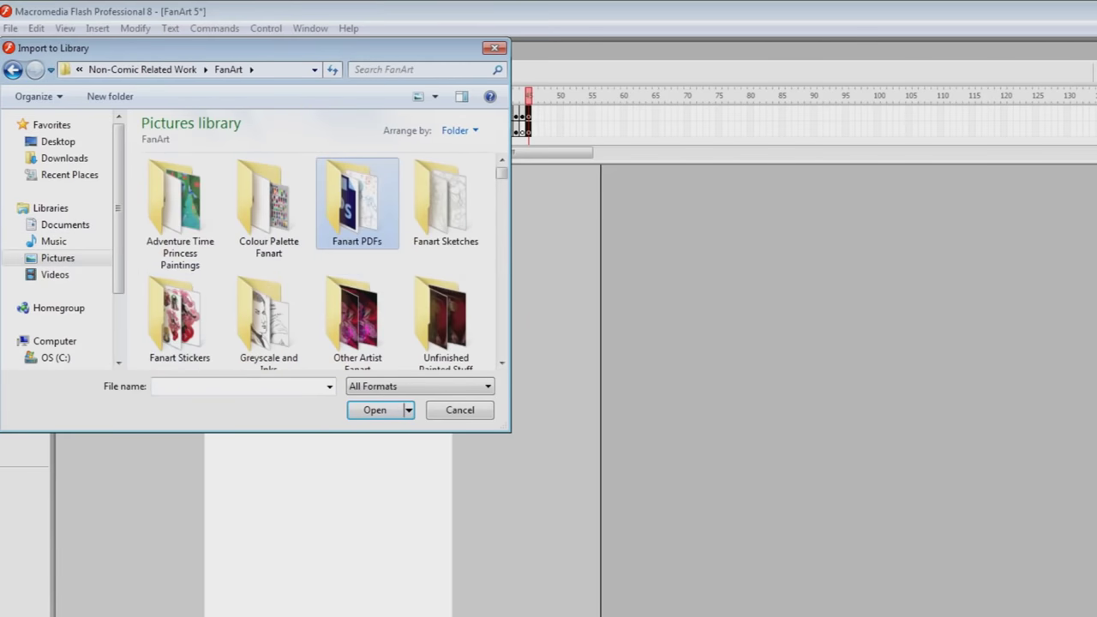
pyautogui.doubleClick(356, 206)
pyautogui.scroll(-10, 356, 210)
pyautogui.click(180, 204)
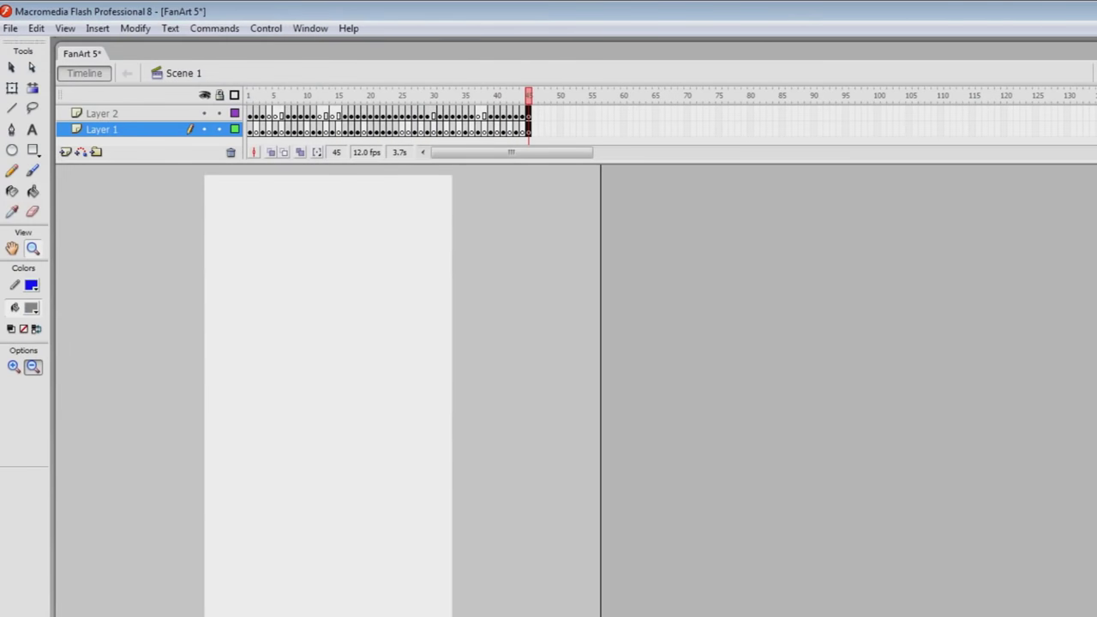
# Place the imported sketch from the library onto the stage at frame 45 of Layer 1.
pyautogui.click(310, 28)
pyautogui.click(167, 140)
pyautogui.scroll(-3, 454, 488)
pyautogui.click(445, 524)
pyautogui.scroll(-2, 445, 514)
pyautogui.moveTo(446, 490); pyautogui.dragTo(332, 355)
pyautogui.click(538, 285)
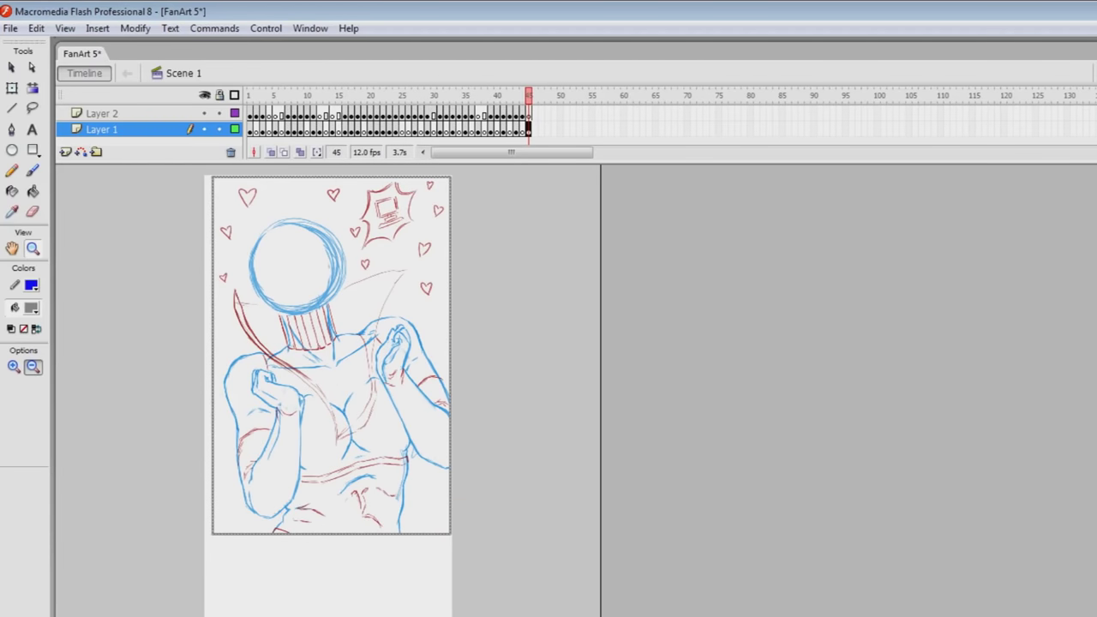
# Widen the document and scale the imported sketch up, positioning it against the stage's upper-left corner.
pyautogui.hotkey('ctrl', 'j')
pyautogui.write('22')
pyautogui.press('Return')
pyautogui.click(12, 88)
pyautogui.moveTo(451, 178); pyautogui.dragTo(549, 29)
pyautogui.moveTo(411, 359); pyautogui.dragTo(511, 467)
pyautogui.moveTo(648, 616); pyautogui.dragTo(622, 616)
pyautogui.moveTo(411, 359); pyautogui.dragTo(379, 358)
pyautogui.moveTo(590, 175); pyautogui.dragTo(596, 167)
pyautogui.moveTo(411, 360); pyautogui.dragTo(424, 370)
pyautogui.hotkey('shift', 'Left')
pyautogui.press('Escape')
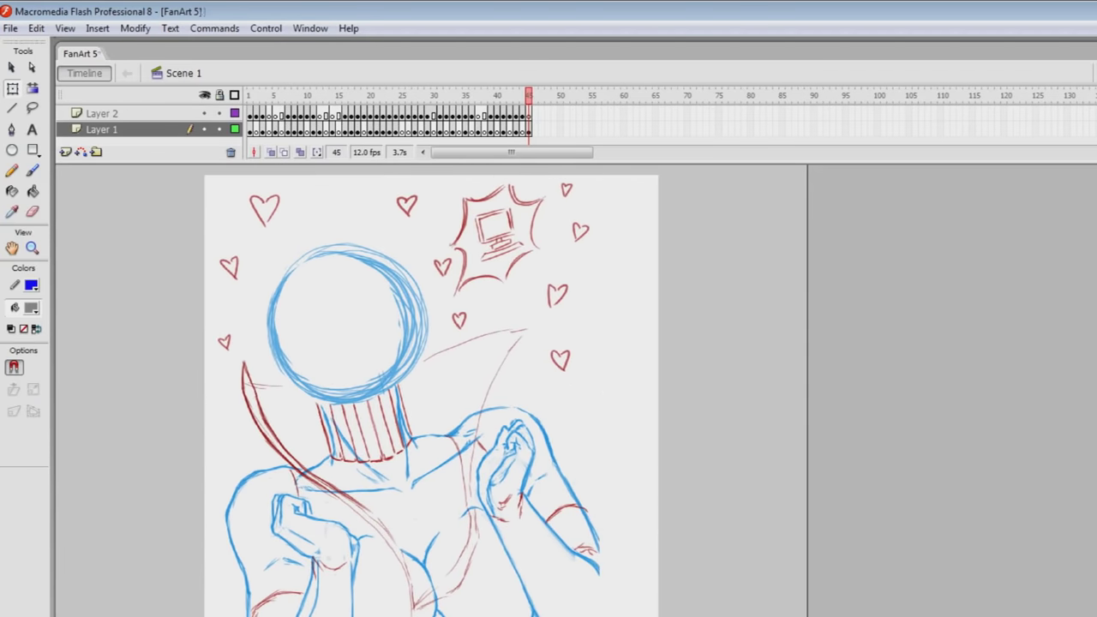
# Reduce the document width to 2100 px and further to 1900 px to fit the sketch.
pyautogui.hotkey('ctrl', 'j')
pyautogui.write('2100')
pyautogui.press('Return')
pyautogui.hotkey('ctrl', 'j')
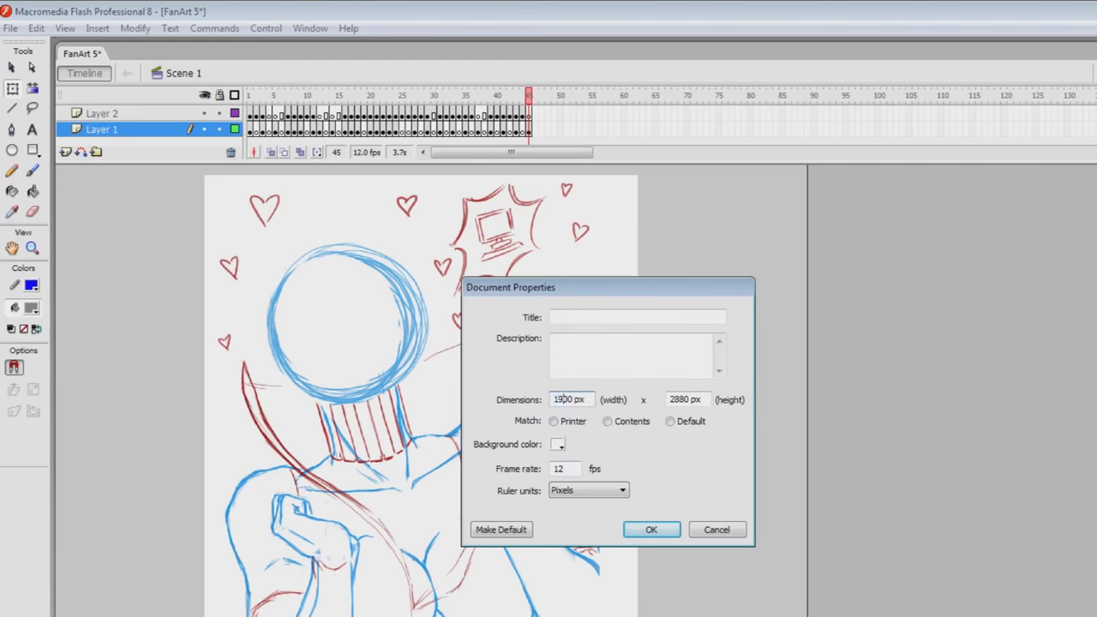
pyautogui.press('Return')
# Nudge the sketch slightly to the left so it lines up with the narrowed stage.
pyautogui.hotkey('ctrl', 'a')
pyautogui.press('Left')
pyautogui.press('Left')
pyautogui.press('Left')
pyautogui.press('Left')
pyautogui.press('Right')
pyautogui.press('Right')
pyautogui.press('Escape')
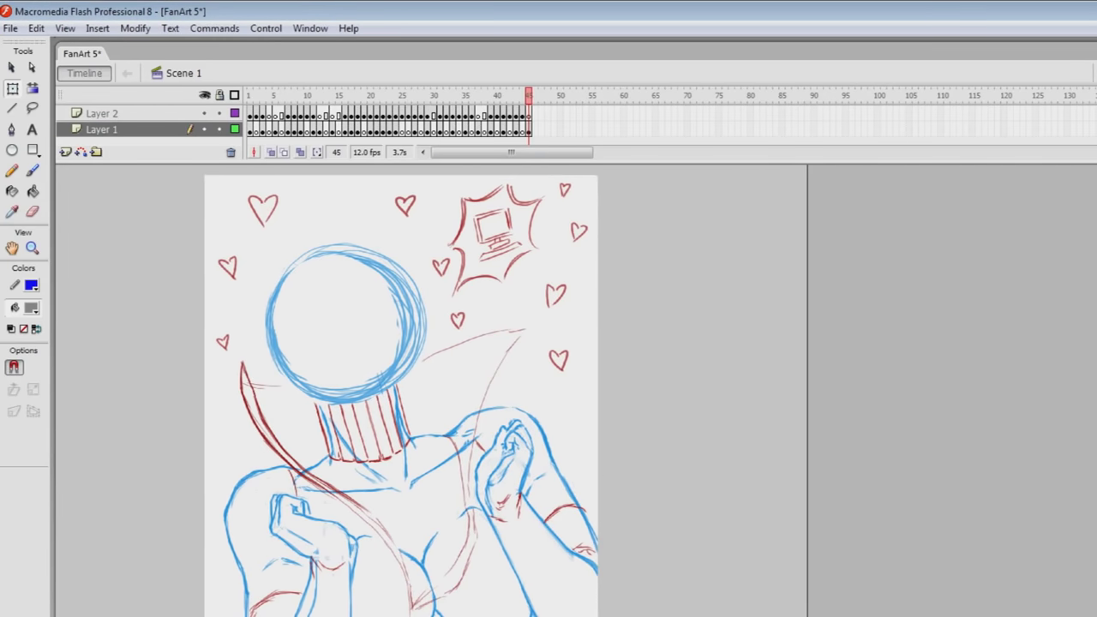
# Lock Layer 1, make Layer 2 the active layer, and save the document.
pyautogui.click(219, 130)
pyautogui.click(103, 113)
pyautogui.hotkey('ctrl', 's')
pyautogui.hotkey('alt', 'Tab')
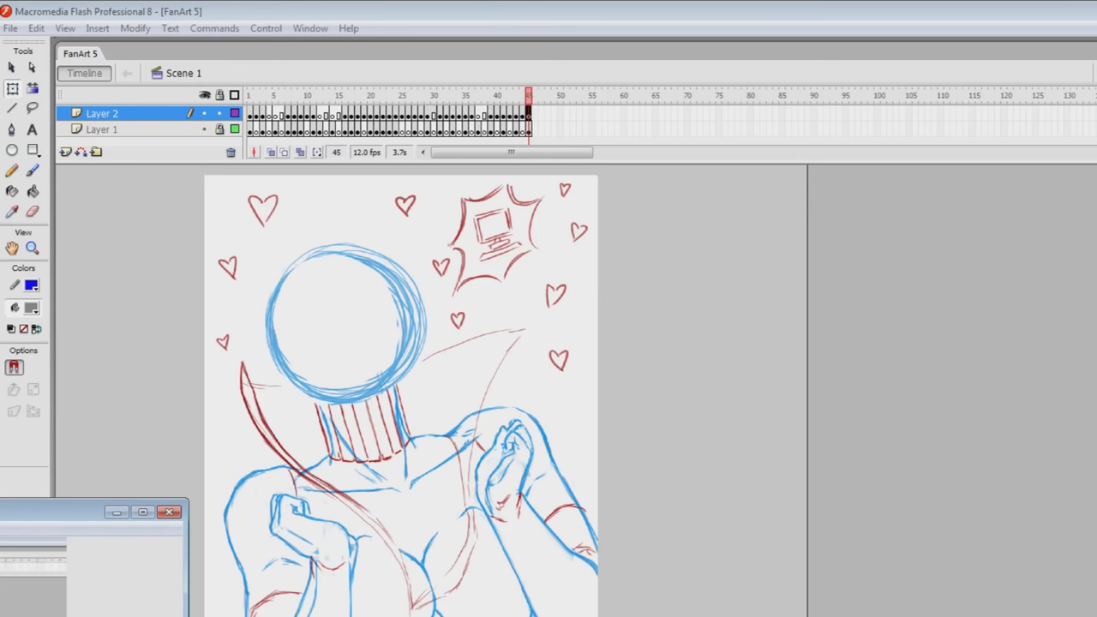
# Set the fill colour to black and choose the Brush tool's size and shape for inking.
pyautogui.click(31, 307)
pyautogui.click(14, 352)
pyautogui.click(33, 171)
pyautogui.click(22, 431)
pyautogui.click(21, 497)
pyautogui.click(22, 409)
pyautogui.click(21, 446)
# Ink the top and left side of the head circle in black and adjust the bend at its upper left.
pyautogui.click(33, 249)
pyautogui.click(362, 316)
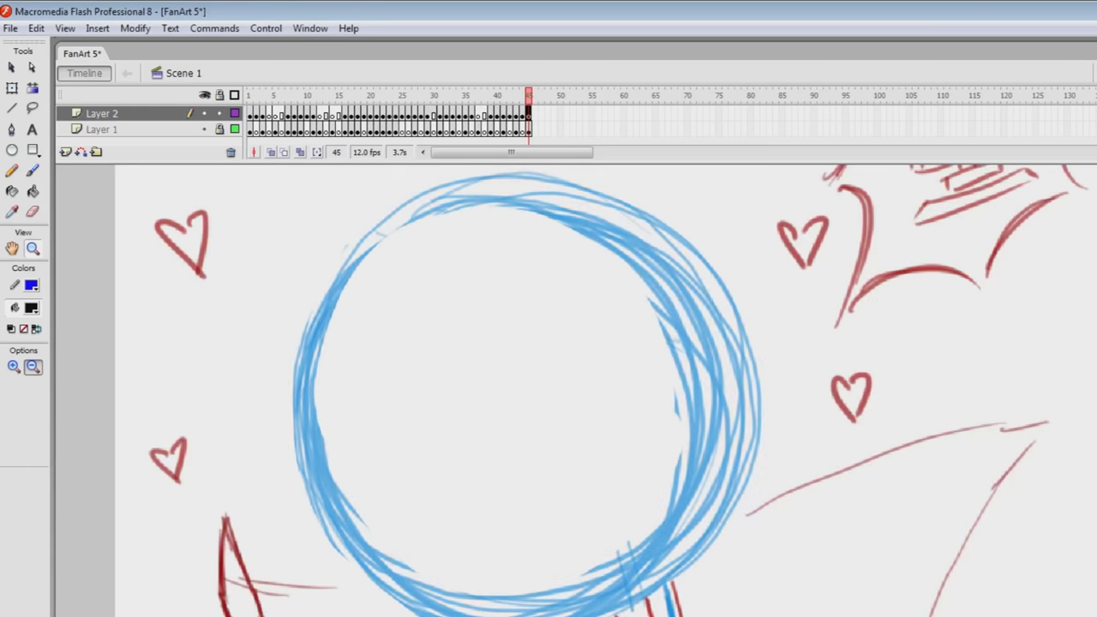
pyautogui.press('b')
pyautogui.moveTo(428, 189)
pyautogui.mouseDown()
pyautogui.moveTo(437, 615)
pyautogui.moveTo(672, 224)
pyautogui.mouseUp()
pyautogui.hotkey('ctrl', 'z')
pyautogui.moveTo(407, 203)
pyautogui.mouseDown()
pyautogui.moveTo(588, 188)
pyautogui.moveTo(753, 398)
pyautogui.mouseUp()
pyautogui.press('v')
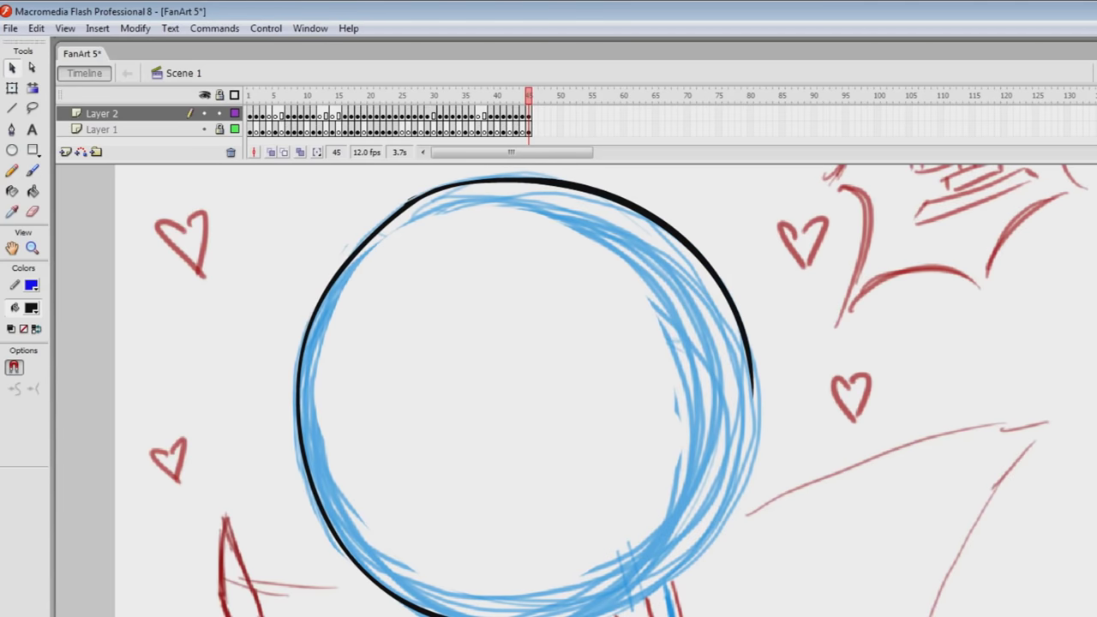
pyautogui.moveTo(435, 192); pyautogui.dragTo(433, 189)
pyautogui.click(434, 191)
pyautogui.click(463, 283)
# Ink the right side of the head circle down to the bottom, clean up the join, and save.
pyautogui.scroll(-2, 523, 386)
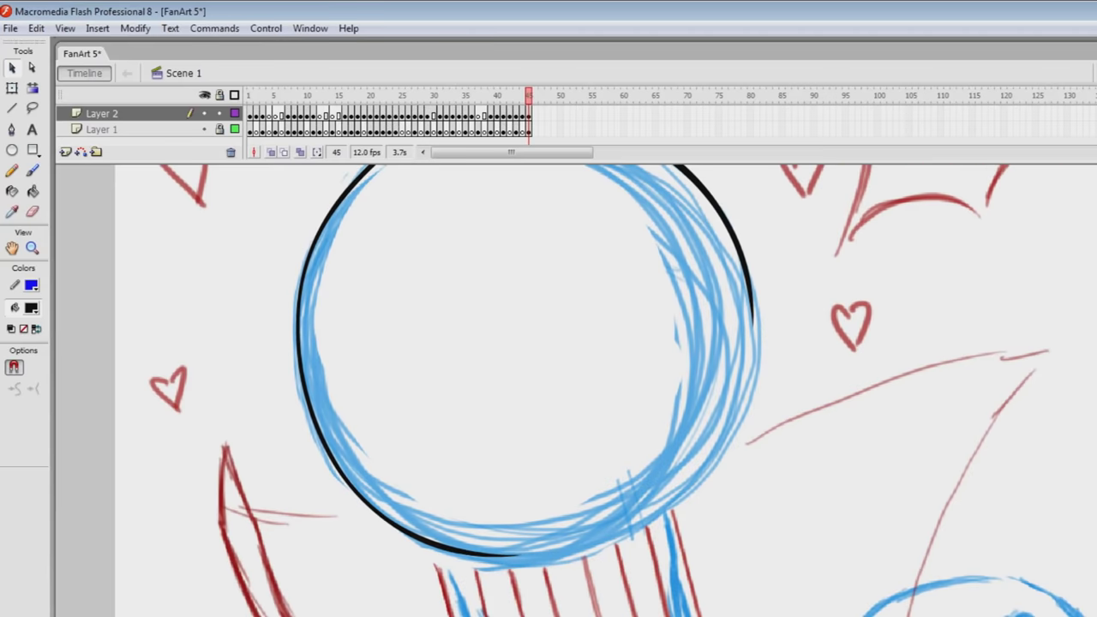
pyautogui.press('b')
pyautogui.hotkey('ctrl', 's')
pyautogui.moveTo(751, 297)
pyautogui.mouseDown()
pyautogui.moveTo(746, 379)
pyautogui.moveTo(444, 551)
pyautogui.moveTo(458, 554)
pyautogui.mouseUp()
pyautogui.press('v')
pyautogui.rightClick(469, 555)
pyautogui.rightClick(471, 558)
pyautogui.rightClick(463, 558)
pyautogui.click(456, 540)
pyautogui.hotkey('ctrl', 's')
# Adjust the bottom line of the inked head circle and narrow the whole circle horizontally with Free Transform.
pyautogui.moveTo(548, 551); pyautogui.dragTo(548, 546)
pyautogui.scroll(2, 523, 385)
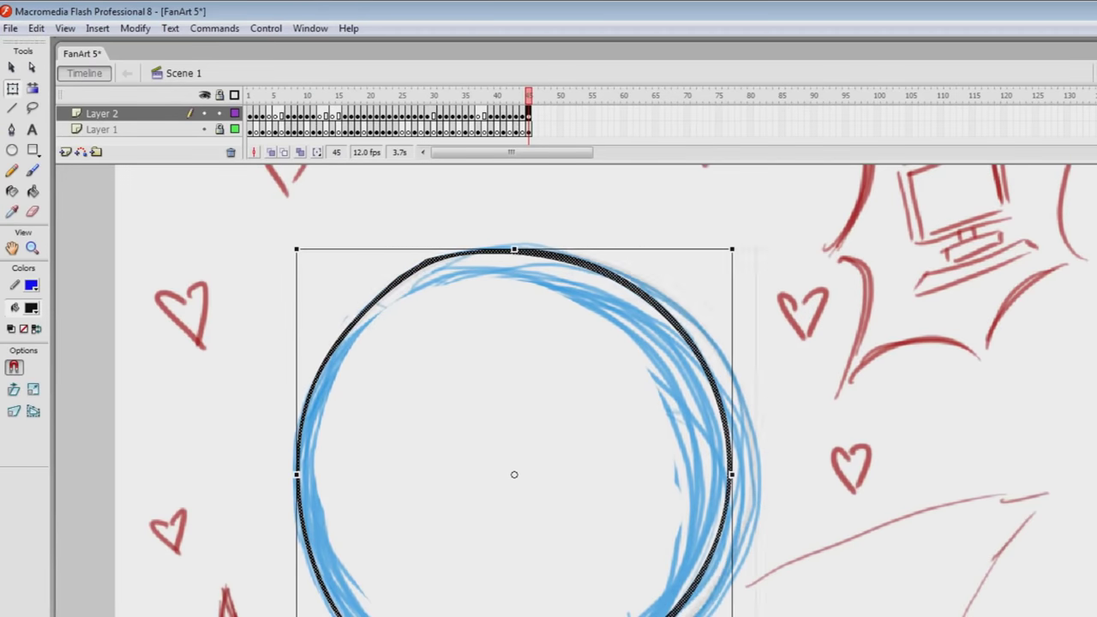
pyautogui.press('Escape')
pyautogui.scroll(-3, 514, 385)
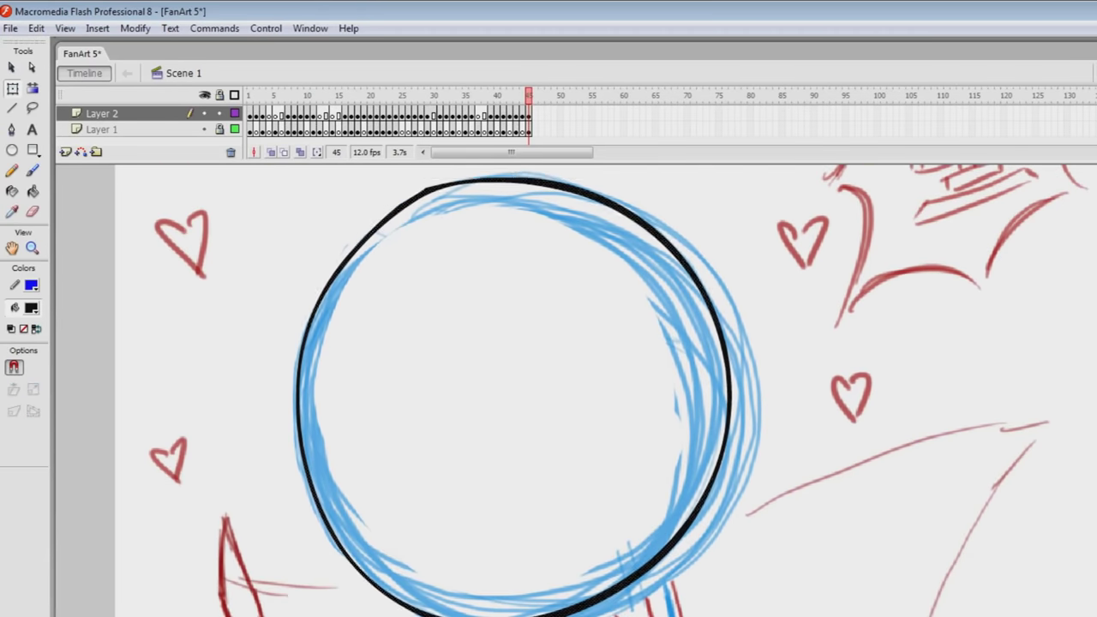
# Try to overlay an unfilled oval outline on the head circle, and delete it.
pyautogui.scroll(3, 514, 385)
pyautogui.press('o')
pyautogui.click(32, 307)
pyautogui.click(208, 333)
pyautogui.moveTo(279, 254); pyautogui.dragTo(718, 616)
pyautogui.press('v')
pyautogui.click(718, 466)
pyautogui.moveTo(718, 467); pyautogui.dragTo(735, 467)
pyautogui.press('Escape')
pyautogui.doubleClick(734, 467)
pyautogui.press('Delete')
# Lower the top edge of the inked head circle slightly with Free Transform.
pyautogui.click(729, 467)
pyautogui.press('q')
pyautogui.moveTo(514, 247); pyautogui.dragTo(514, 250)
pyautogui.press('Escape')
pyautogui.scroll(-2, 549, 386)
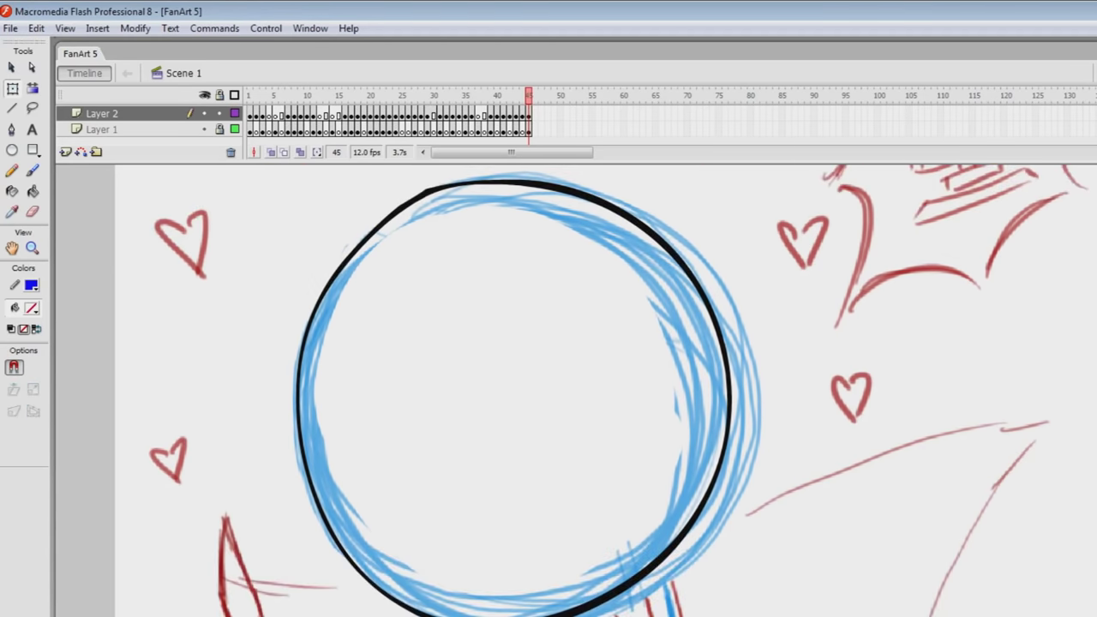
# Reshape the lower-right edge of the inked head circle to smooth its curve, and save the document.
pyautogui.moveTo(690, 530); pyautogui.dragTo(688, 550)
pyautogui.moveTo(731, 402); pyautogui.dragTo(731, 407)
pyautogui.moveTo(681, 546)
pyautogui.mouseDown()
pyautogui.moveTo(668, 566)
pyautogui.moveTo(652, 564)
pyautogui.moveTo(666, 556)
pyautogui.moveTo(648, 569)
pyautogui.moveTo(674, 563)
pyautogui.moveTo(665, 560)
pyautogui.mouseUp()
pyautogui.moveTo(707, 494); pyautogui.dragTo(712, 497)
pyautogui.moveTo(730, 403); pyautogui.dragTo(733, 404)
pyautogui.hotkey('ctrl', 's')
# Ink short black crease strokes over the sketch at the wrist of the raised left-hand arm.
pyautogui.scroll(-10, 574, 391)
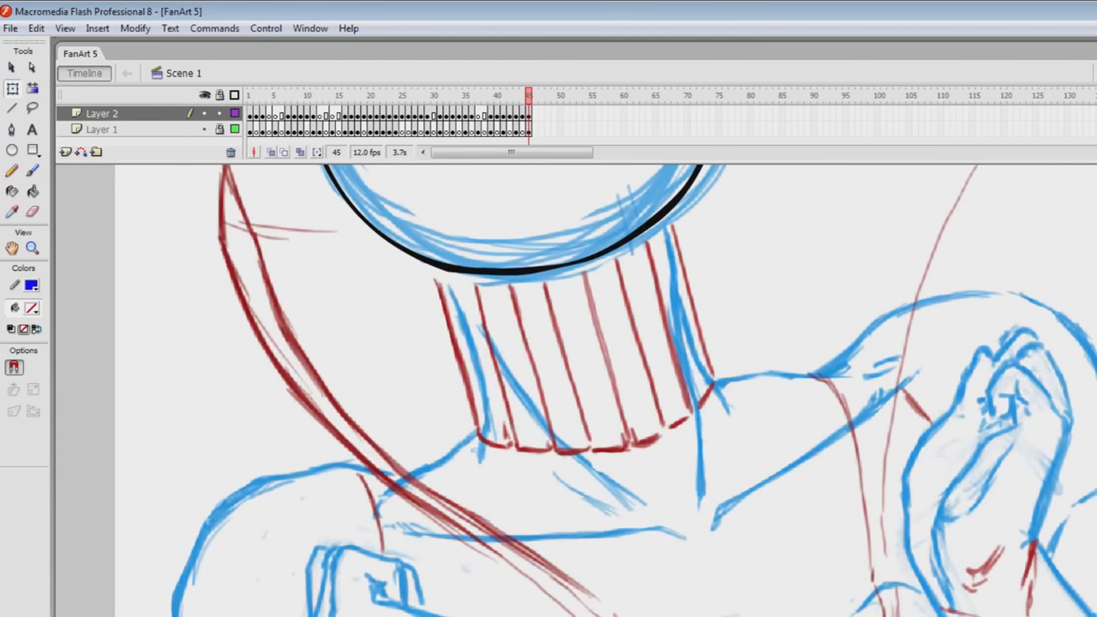
pyautogui.press('z')
pyautogui.keyDown('alt'); pyautogui.click(668, 429); pyautogui.keyUp('alt')
pyautogui.moveTo(277, 392); pyautogui.dragTo(651, 556)
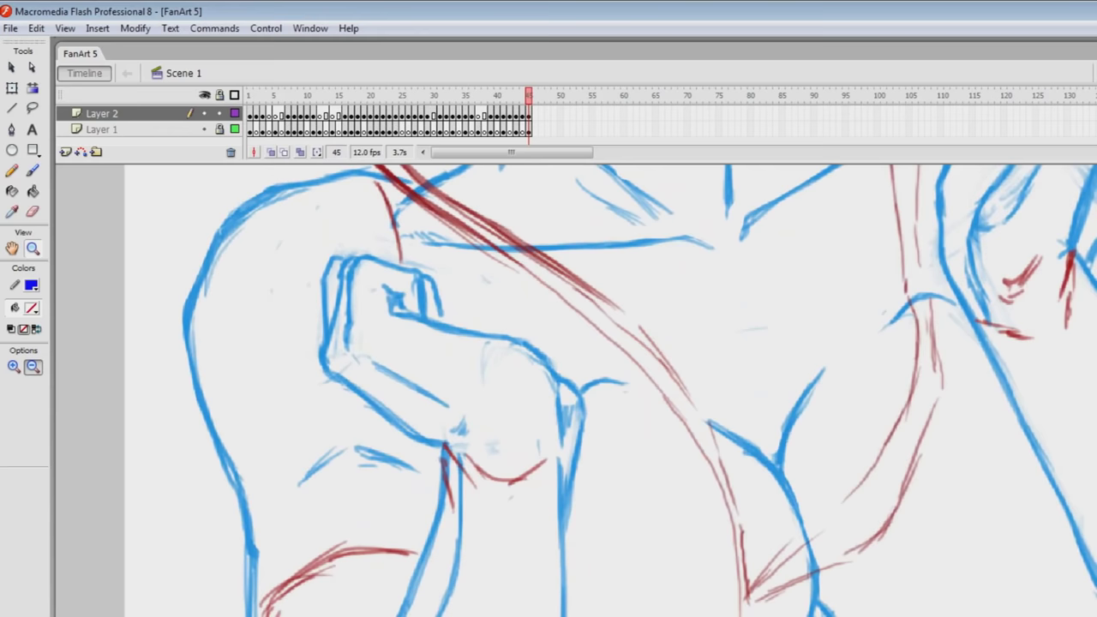
pyautogui.press('b')
pyautogui.scroll(-3, 574, 390)
pyautogui.moveTo(466, 368); pyautogui.dragTo(531, 434)
pyautogui.moveTo(499, 374)
pyautogui.mouseDown()
pyautogui.moveTo(565, 422)
pyautogui.moveTo(615, 367)
pyautogui.mouseUp()
pyautogui.moveTo(468, 372); pyautogui.dragTo(488, 467)
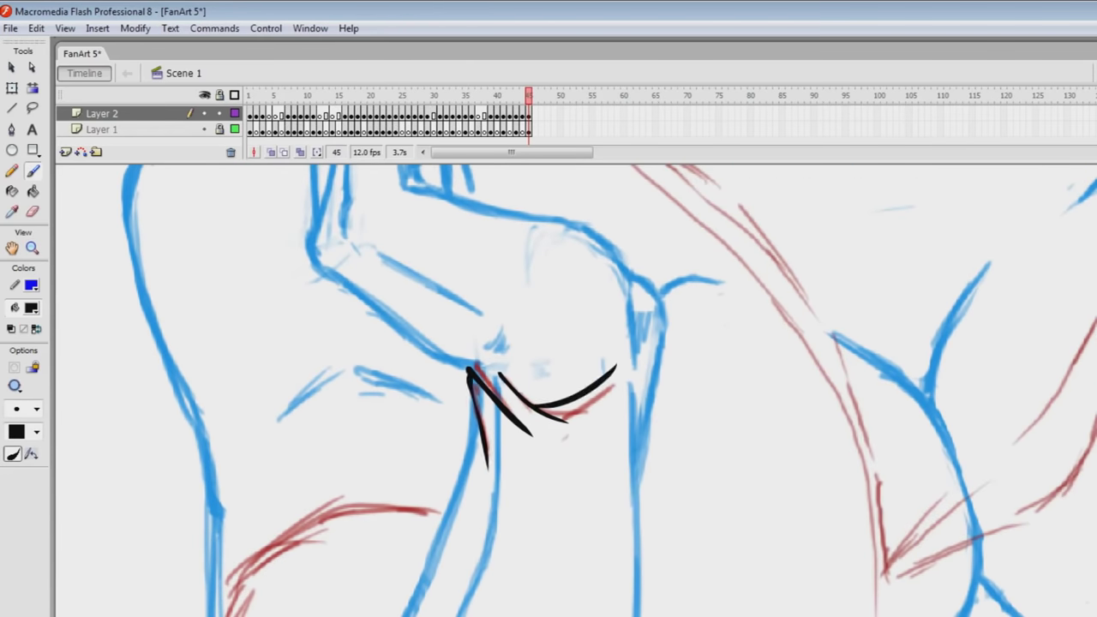
# Ink the forearm's left edge from the wrist down towards the elbow, and bend the line to smooth it.
pyautogui.scroll(-5, 488, 467)
pyautogui.moveTo(473, 187)
pyautogui.mouseDown()
pyautogui.moveTo(336, 505)
pyautogui.moveTo(306, 613)
pyautogui.mouseUp()
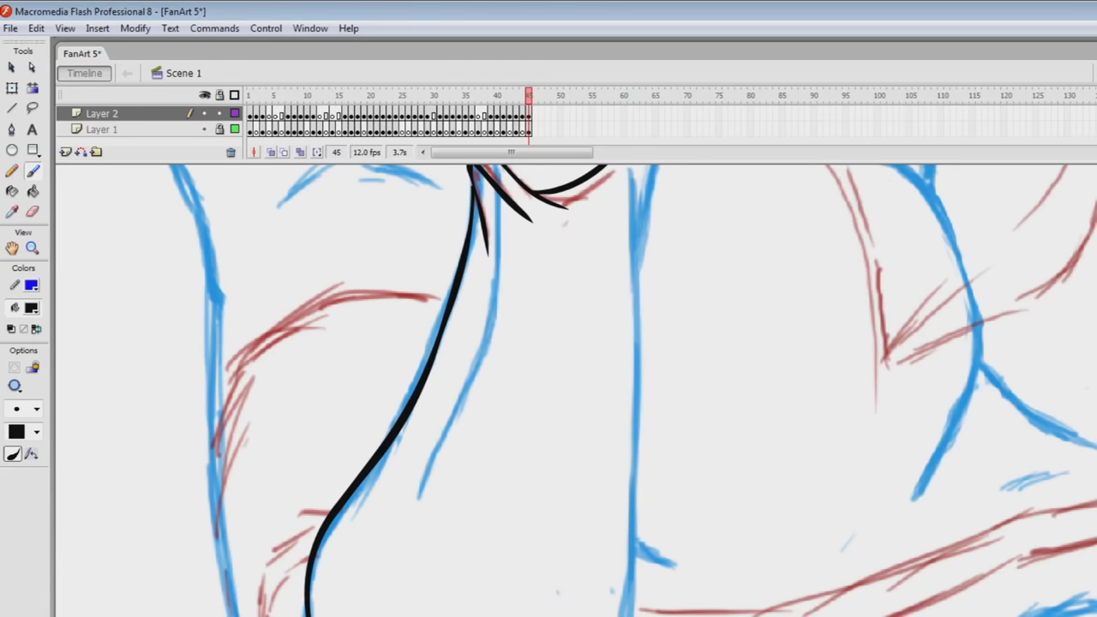
pyautogui.press('v')
pyautogui.moveTo(413, 388); pyautogui.dragTo(408, 386)
pyautogui.moveTo(461, 284); pyautogui.dragTo(458, 283)
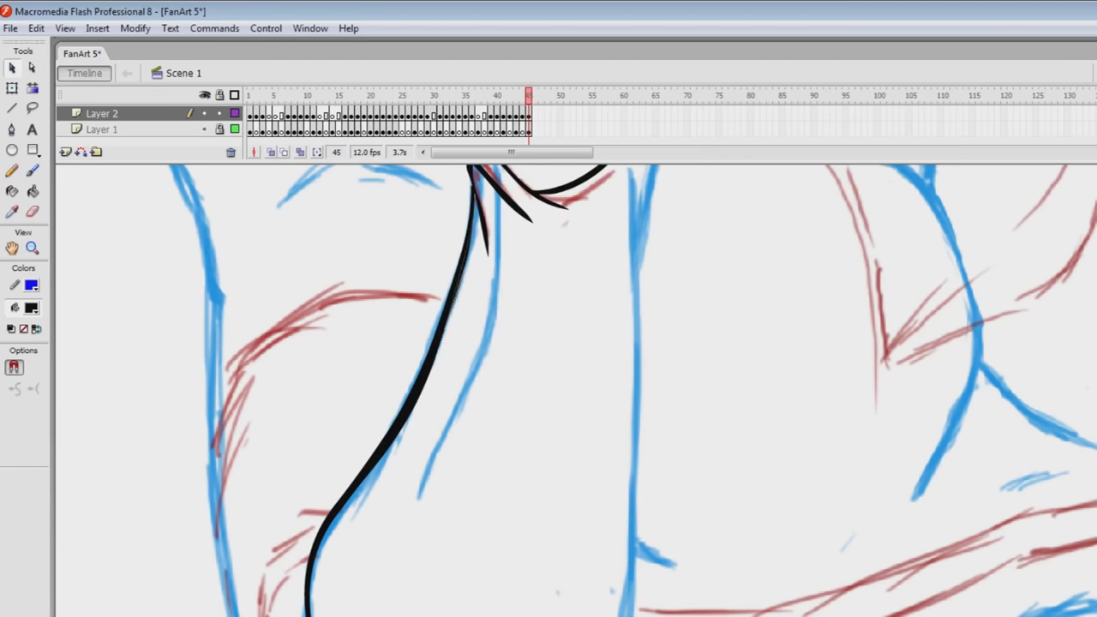
# Ink the forearm's right edge down to the elbow and start the curve at the elbow's lower left.
pyautogui.scroll(2, 458, 283)
pyautogui.press('b')
pyautogui.scroll(-2, 548, 390)
pyautogui.moveTo(634, 245); pyautogui.dragTo(629, 613)
pyautogui.scroll(-6, 574, 391)
pyautogui.moveTo(288, 534); pyautogui.dragTo(319, 615)
pyautogui.moveTo(603, 469); pyautogui.dragTo(519, 615)
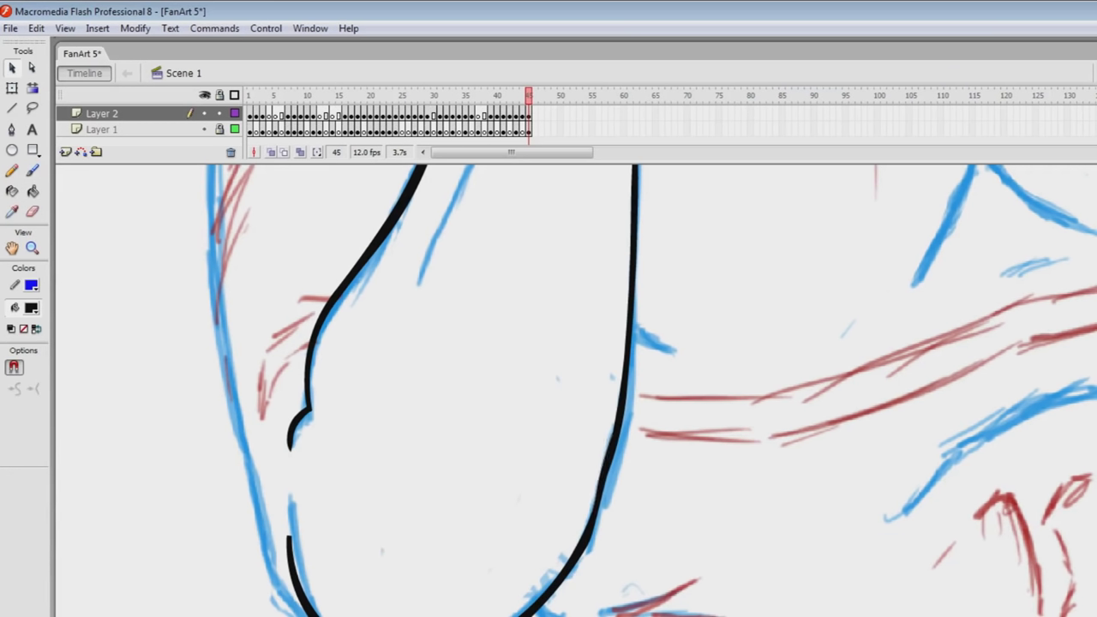
# Ink short curved fold strokes beside the lower left edge of the forearm.
pyautogui.scroll(7, 576, 390)
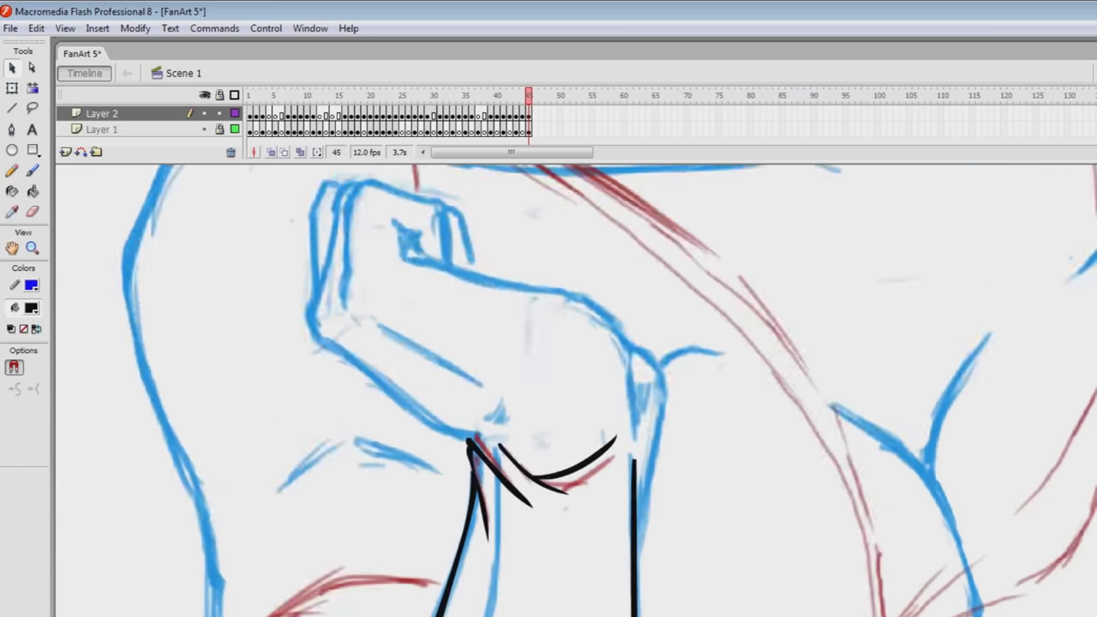
pyautogui.scroll(-4, 576, 390)
pyautogui.press('b')
pyautogui.moveTo(310, 553); pyautogui.dragTo(264, 615)
pyautogui.moveTo(294, 542); pyautogui.dragTo(260, 615)
pyautogui.moveTo(325, 516); pyautogui.dragTo(271, 541)
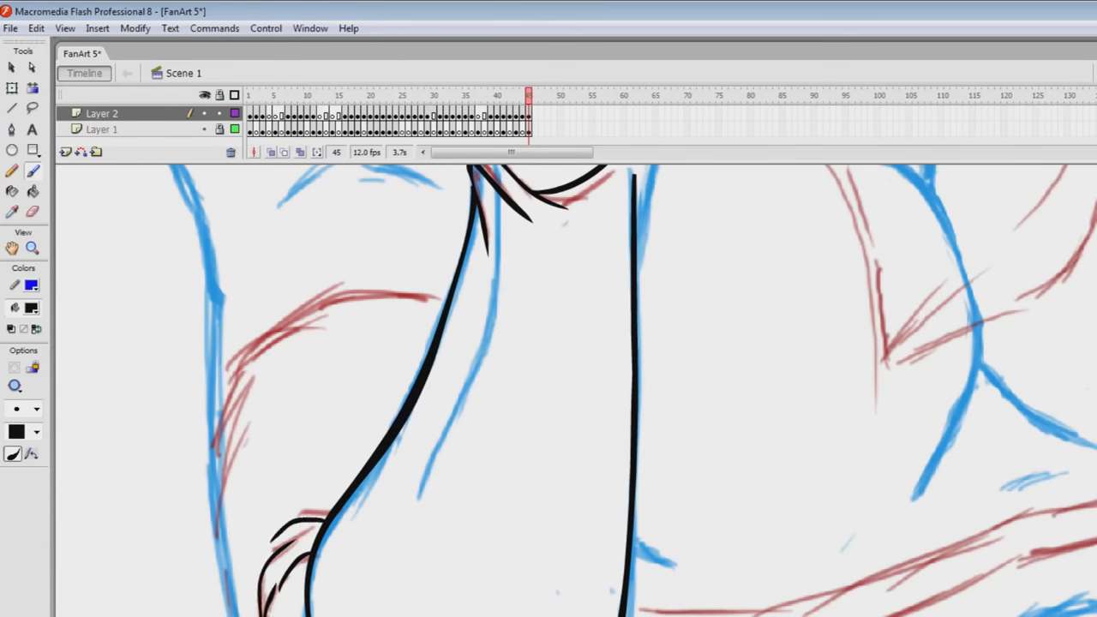
# Ink the outer left arm contour down around the elbow, extend the short inner line there, and save.
pyautogui.scroll(-3, 574, 386)
pyautogui.moveTo(283, 236)
pyautogui.mouseDown()
pyautogui.moveTo(214, 383)
pyautogui.moveTo(257, 612)
pyautogui.mouseUp()
pyautogui.press('v')
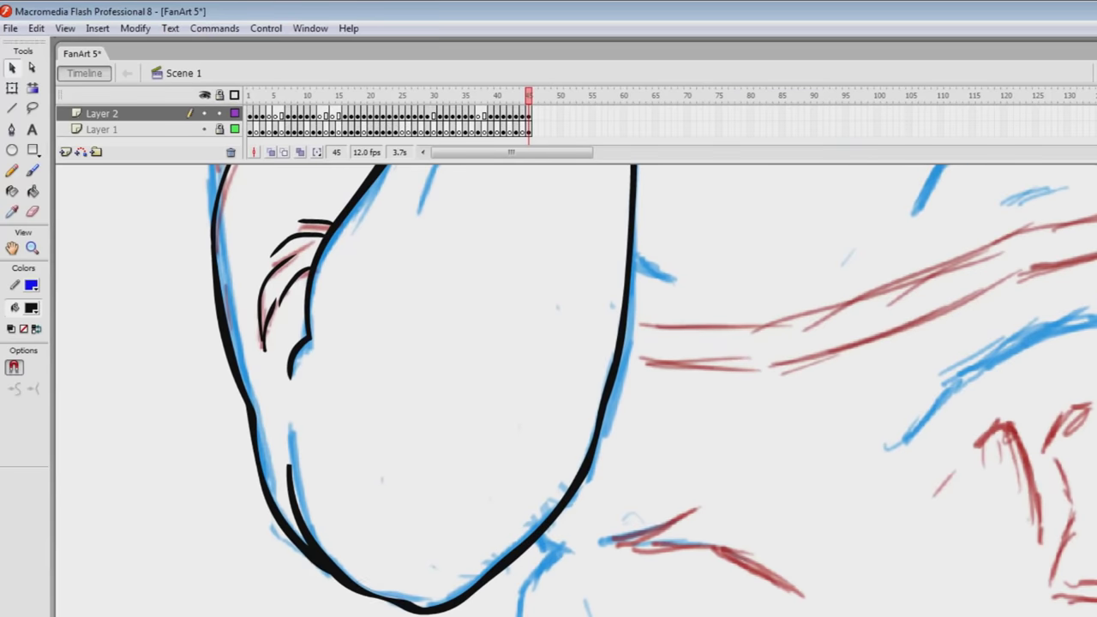
pyautogui.press('b')
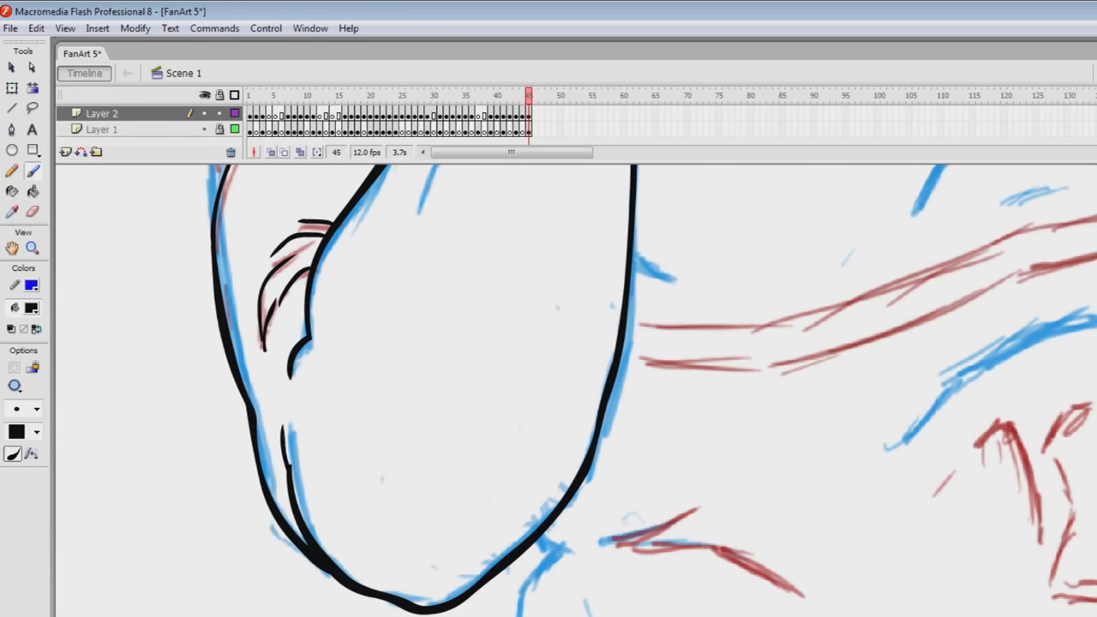
pyautogui.hotkey('ctrl', 's')
# Ink the curved sleeve lines arching from the outer arm across to the forearm's left edge.
pyautogui.scroll(5, 574, 390)
pyautogui.moveTo(210, 471); pyautogui.dragTo(338, 329)
pyautogui.moveTo(214, 419); pyautogui.dragTo(445, 293)
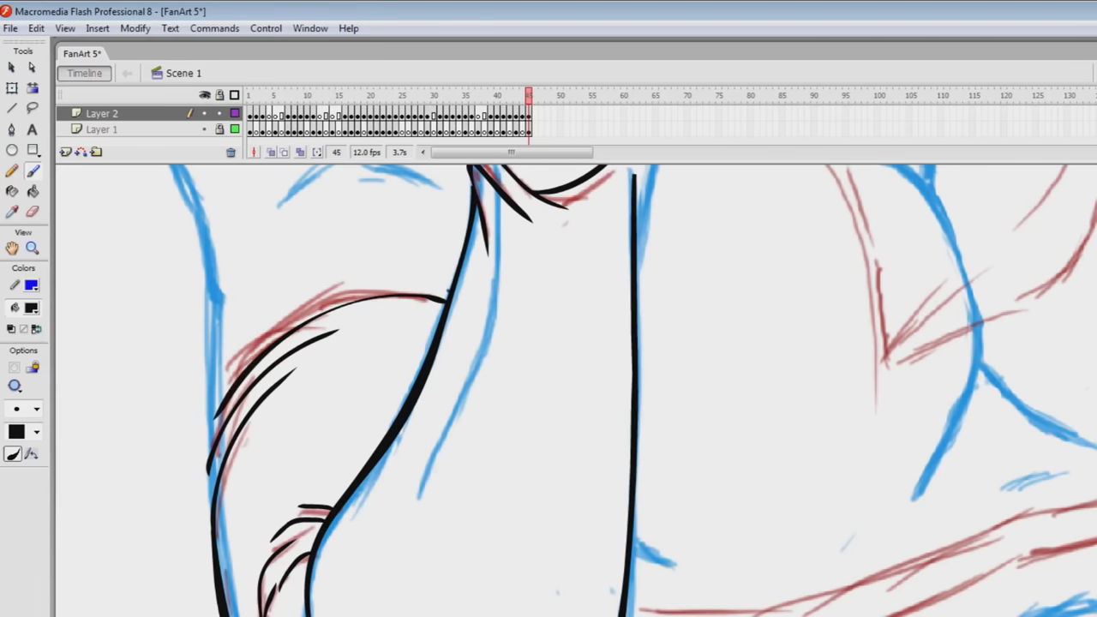
pyautogui.moveTo(245, 356); pyautogui.dragTo(449, 288)
pyautogui.moveTo(197, 433); pyautogui.dragTo(308, 308)
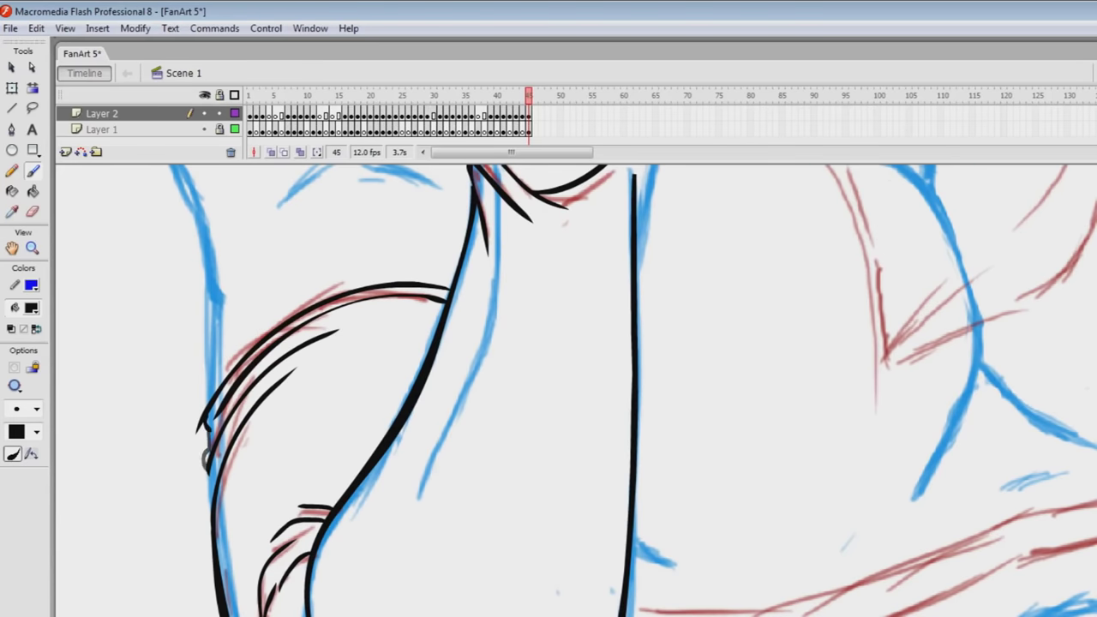
pyautogui.press('v')
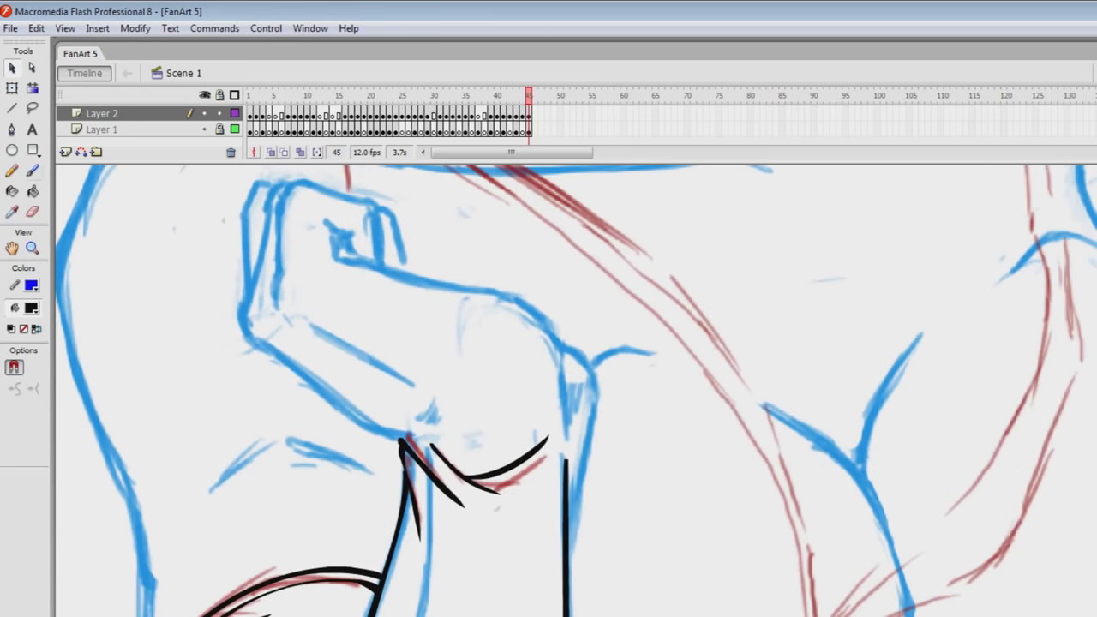
# Ink the palm crease, the small marks near the wrist, and the outlines of the raised hand's first finger.
pyautogui.press('b')
pyautogui.moveTo(276, 270)
pyautogui.mouseDown()
pyautogui.moveTo(292, 325)
pyautogui.moveTo(413, 384)
pyautogui.moveTo(415, 424)
pyautogui.mouseUp()
pyautogui.moveTo(429, 424); pyautogui.dragTo(445, 423)
pyautogui.moveTo(241, 306); pyautogui.dragTo(265, 347)
pyautogui.moveTo(268, 202)
pyautogui.mouseDown()
pyautogui.moveTo(241, 308)
pyautogui.moveTo(291, 180)
pyautogui.mouseUp()
pyautogui.moveTo(300, 180)
pyautogui.mouseDown()
pyautogui.moveTo(281, 208)
pyautogui.moveTo(276, 271)
pyautogui.moveTo(244, 292)
pyautogui.mouseUp()
pyautogui.press('v')
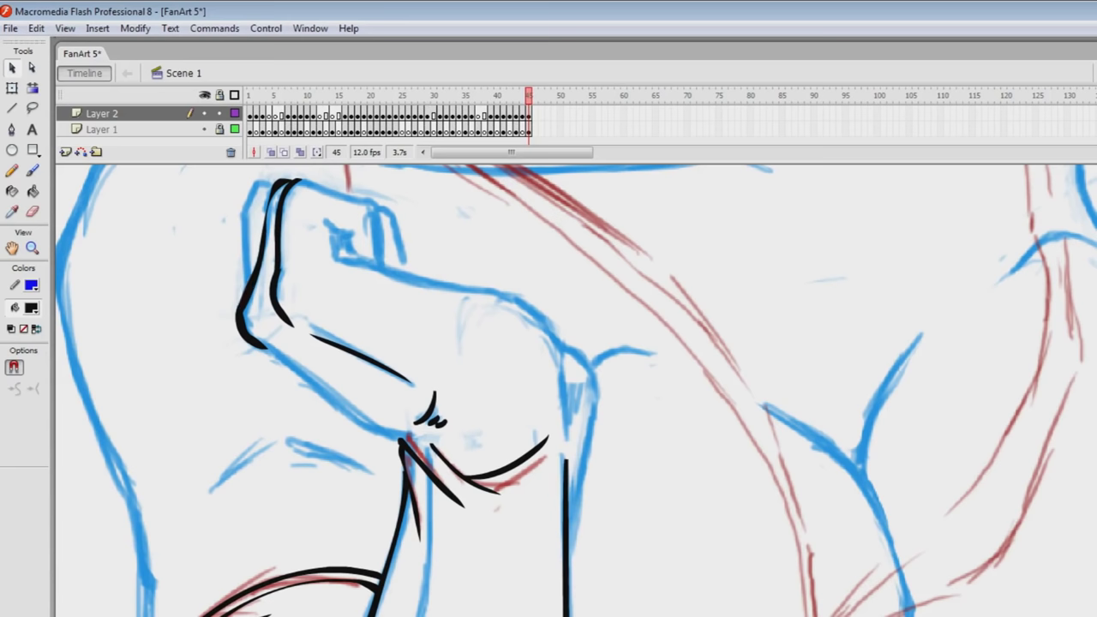
# Ink the outermost finger on the left side of the raised hand.
pyautogui.press('b')
pyautogui.moveTo(241, 196); pyautogui.dragTo(240, 257)
pyautogui.moveTo(276, 176); pyautogui.dragTo(240, 246)
pyautogui.press('v')
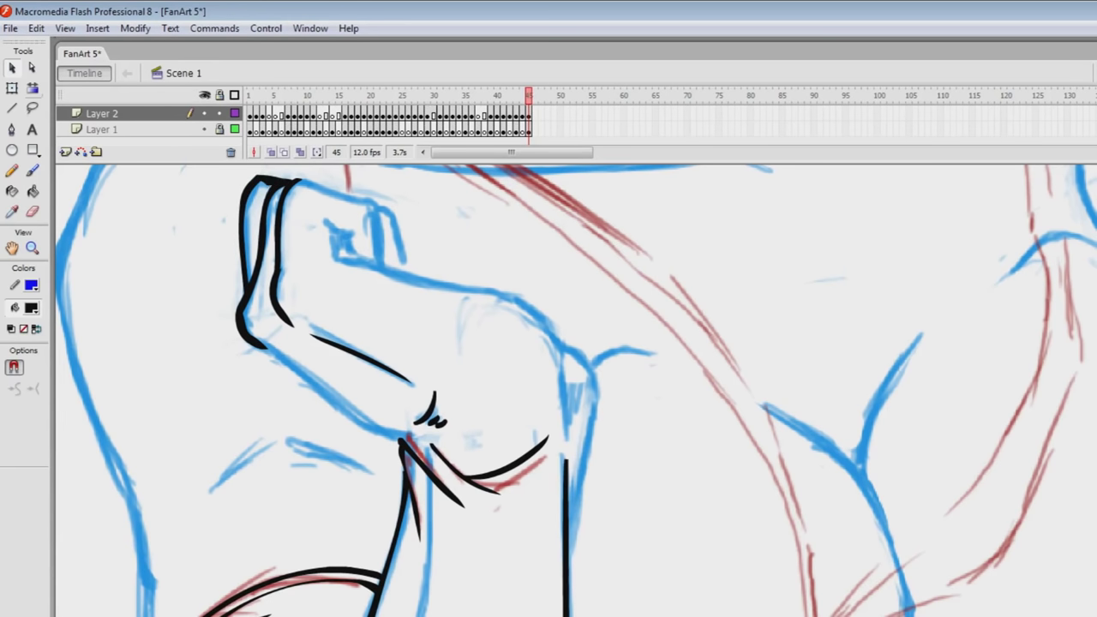
# Ink the hand's upper edge along the thumb side and continue the line around the wrist into the forearm.
pyautogui.press('b')
pyautogui.moveTo(329, 257)
pyautogui.mouseDown()
pyautogui.moveTo(444, 285)
pyautogui.moveTo(545, 329)
pyautogui.moveTo(563, 351)
pyautogui.moveTo(569, 428)
pyautogui.mouseUp()
pyautogui.moveTo(561, 342)
pyautogui.mouseDown()
pyautogui.moveTo(589, 514)
pyautogui.moveTo(576, 610)
pyautogui.mouseUp()
pyautogui.press('v')
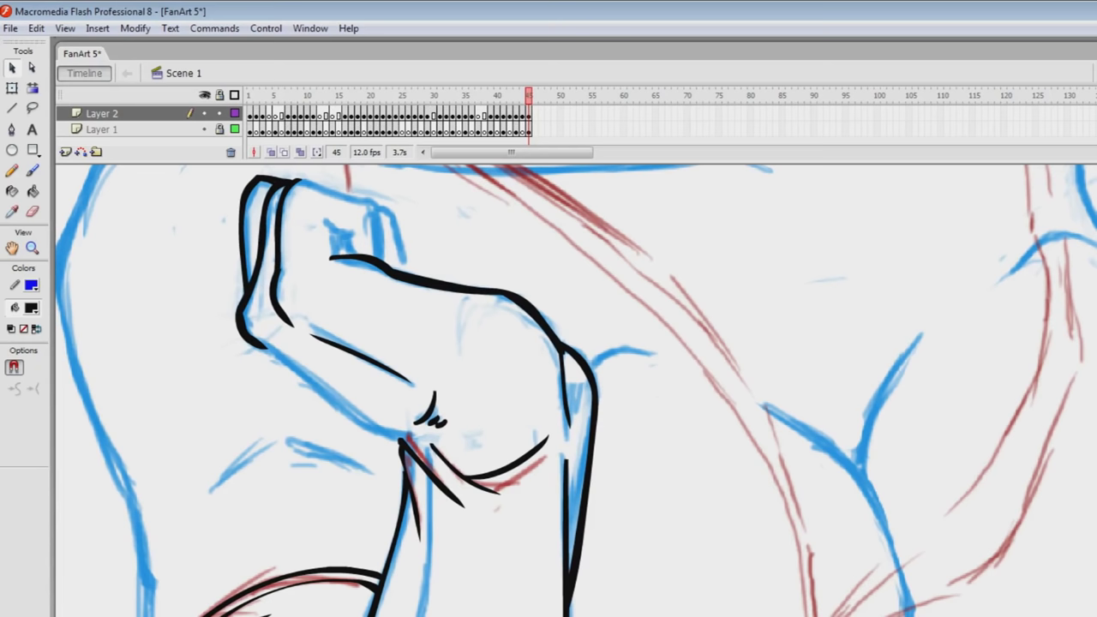
pyautogui.press('b')
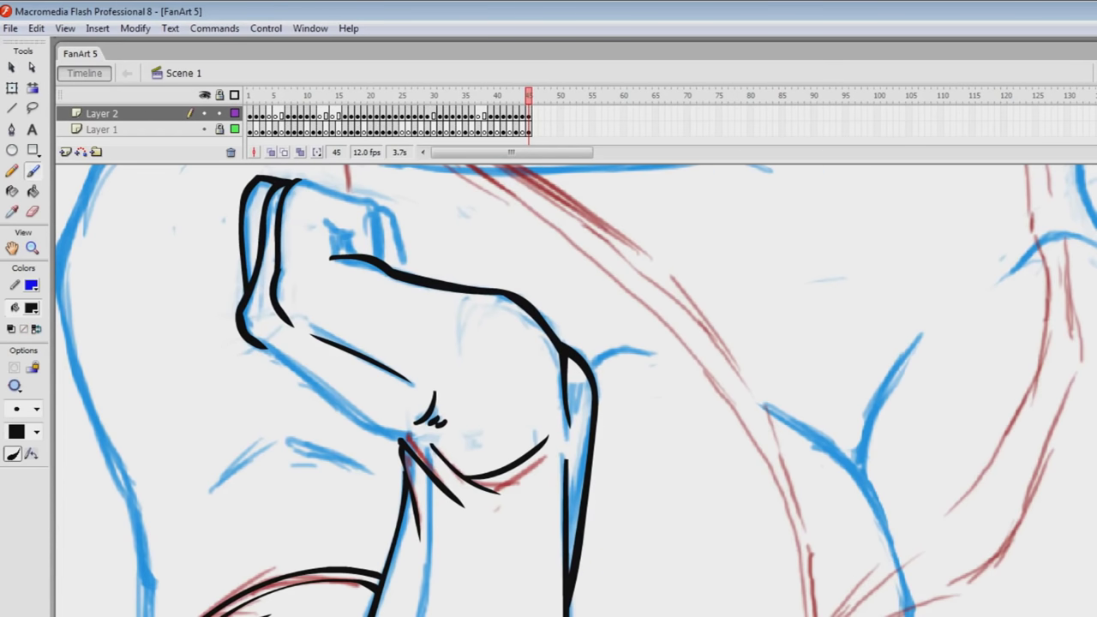
# Ink the remaining fingertips and the gap inside the curled hand, and smooth the line along its top.
pyautogui.scroll(3, 548, 386)
pyautogui.moveTo(325, 288)
pyautogui.mouseDown()
pyautogui.moveTo(336, 326)
pyautogui.moveTo(339, 308)
pyautogui.mouseUp()
pyautogui.moveTo(296, 252)
pyautogui.mouseDown()
pyautogui.moveTo(372, 275)
pyautogui.moveTo(378, 329)
pyautogui.moveTo(347, 326)
pyautogui.mouseUp()
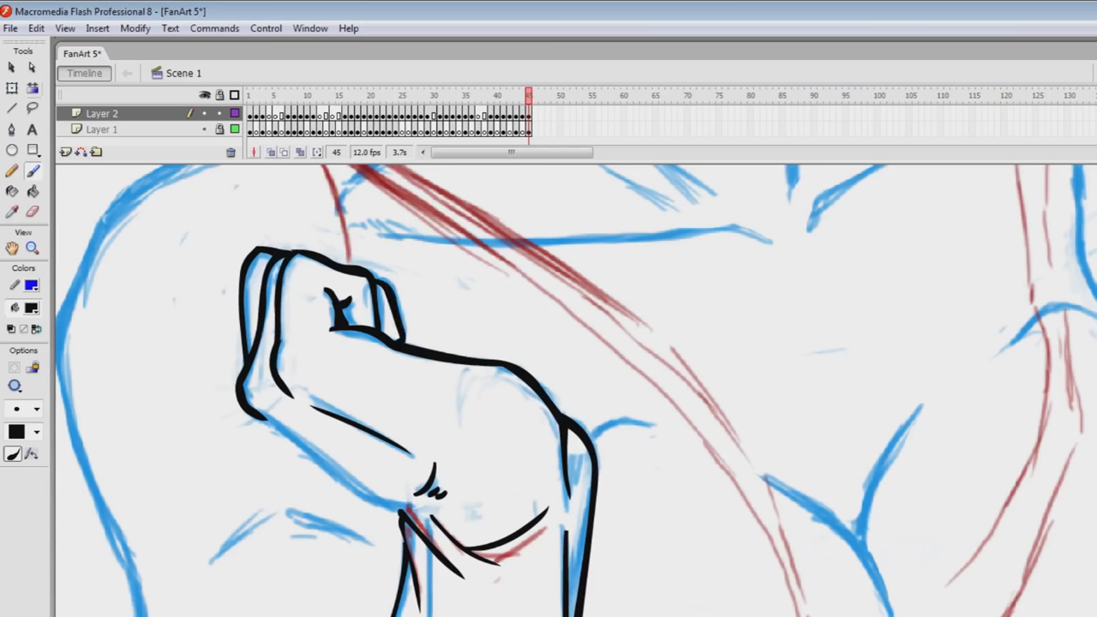
pyautogui.press('v')
pyautogui.moveTo(291, 250); pyautogui.dragTo(257, 247)
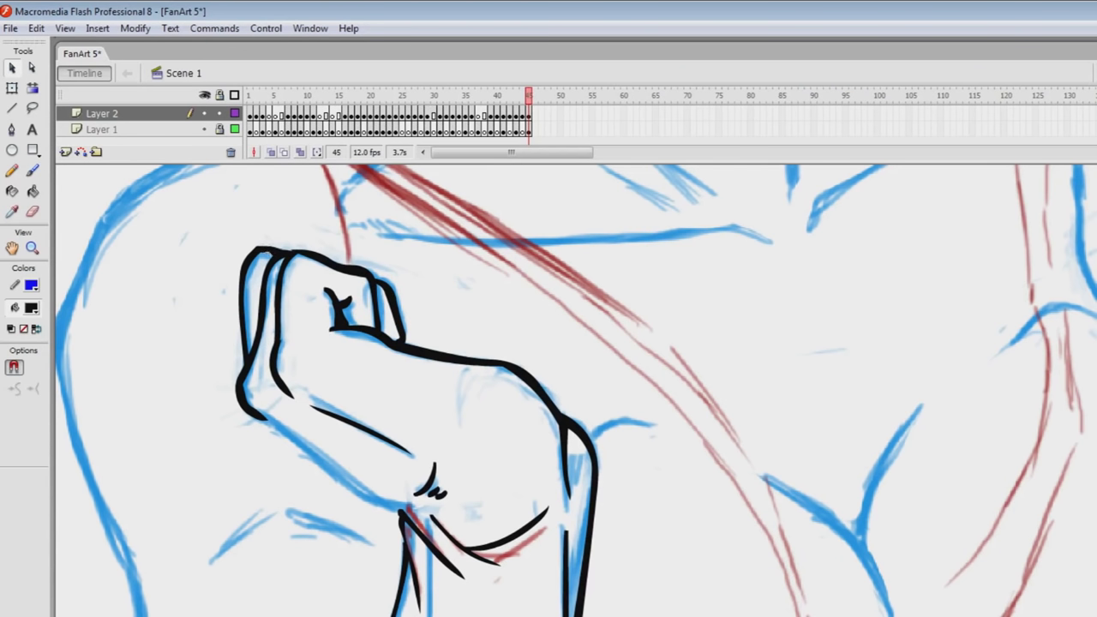
pyautogui.moveTo(351, 275); pyautogui.dragTo(324, 260)
pyautogui.press('b')
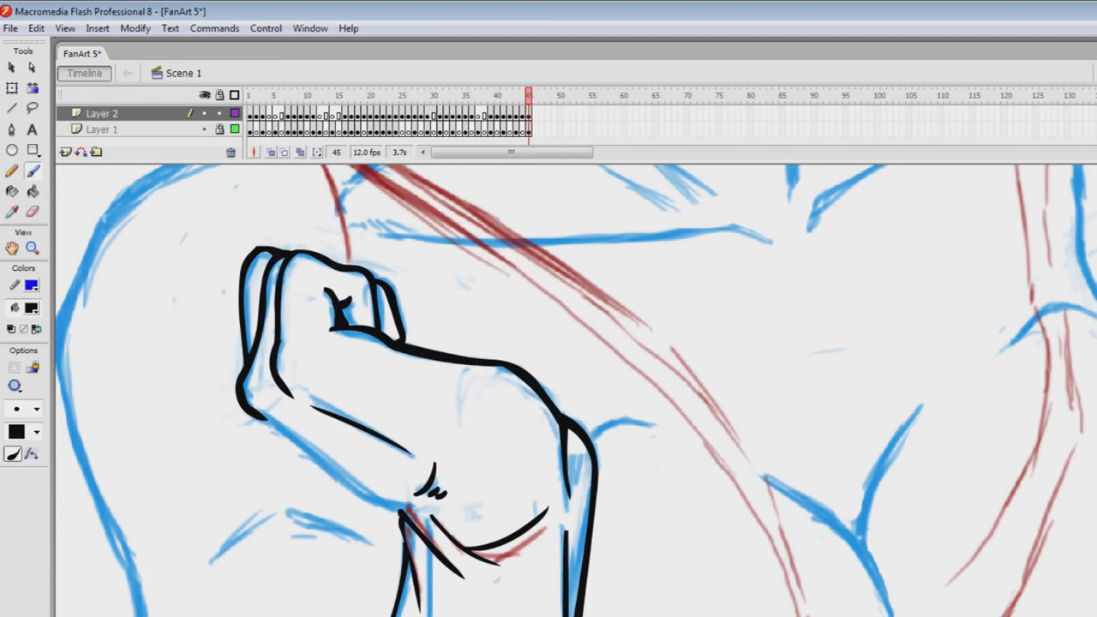
pyautogui.moveTo(368, 303)
pyautogui.mouseDown()
pyautogui.moveTo(367, 325)
pyautogui.moveTo(398, 341)
pyautogui.mouseUp()
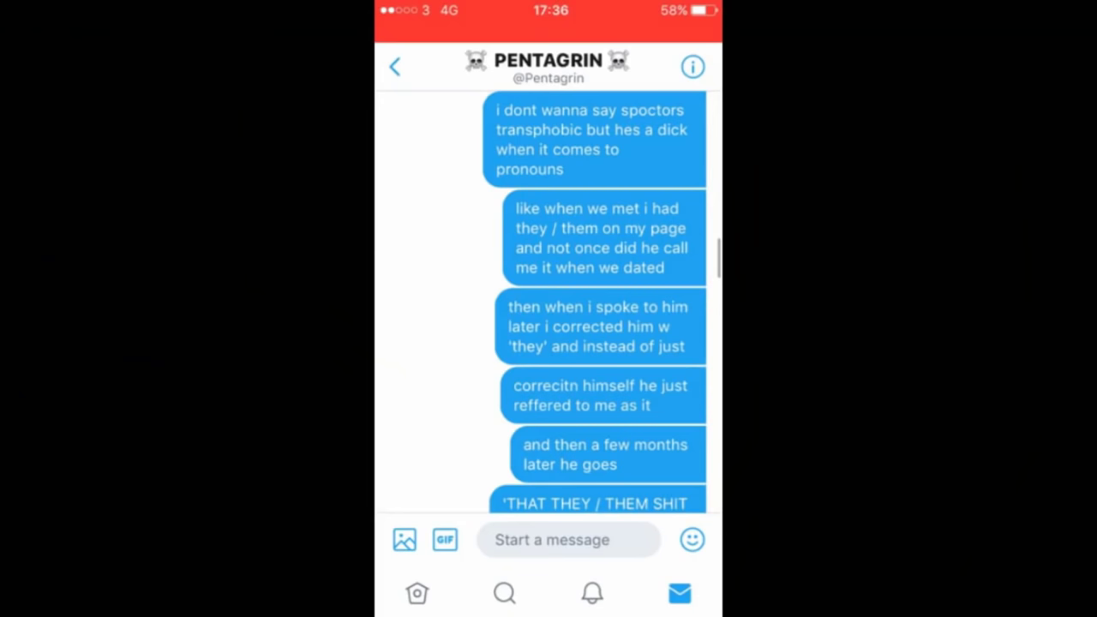
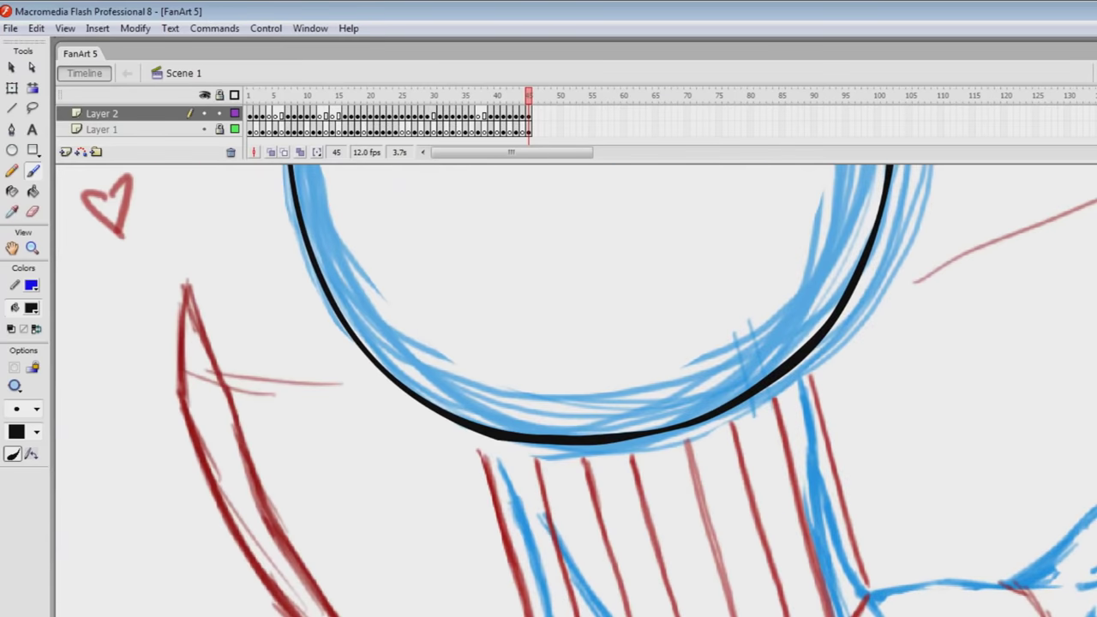
# Ink the pointed top and both upper edges of the long curved band left of the head.
pyautogui.moveTo(185, 275)
pyautogui.mouseDown()
pyautogui.moveTo(186, 435)
pyautogui.moveTo(293, 615)
pyautogui.moveTo(241, 430)
pyautogui.moveTo(337, 615)
pyautogui.mouseUp()
pyautogui.scroll(-1, 576, 390)
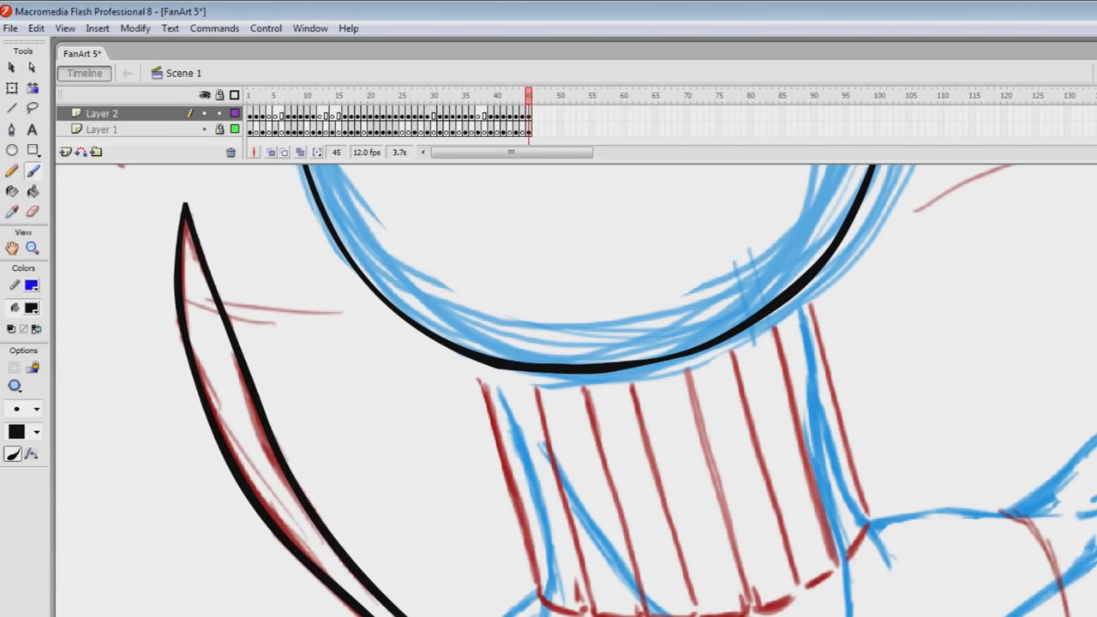
pyautogui.scroll(-3, 576, 390)
pyautogui.press('v')
pyautogui.hscroll(2, 575, 390)
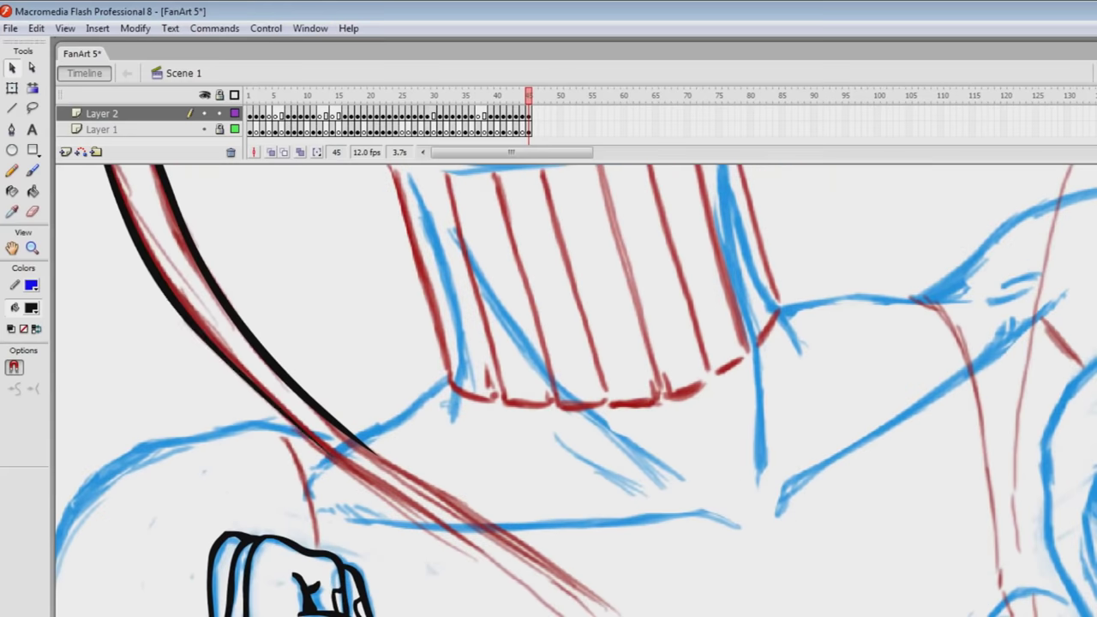
# Continue inking both edges of the left curved band down across the chest, and smooth the bend in its outer edge.
pyautogui.scroll(-3, 576, 390)
pyautogui.press('b')
pyautogui.hscroll(3, 574, 391)
pyautogui.moveTo(171, 269); pyautogui.dragTo(591, 615)
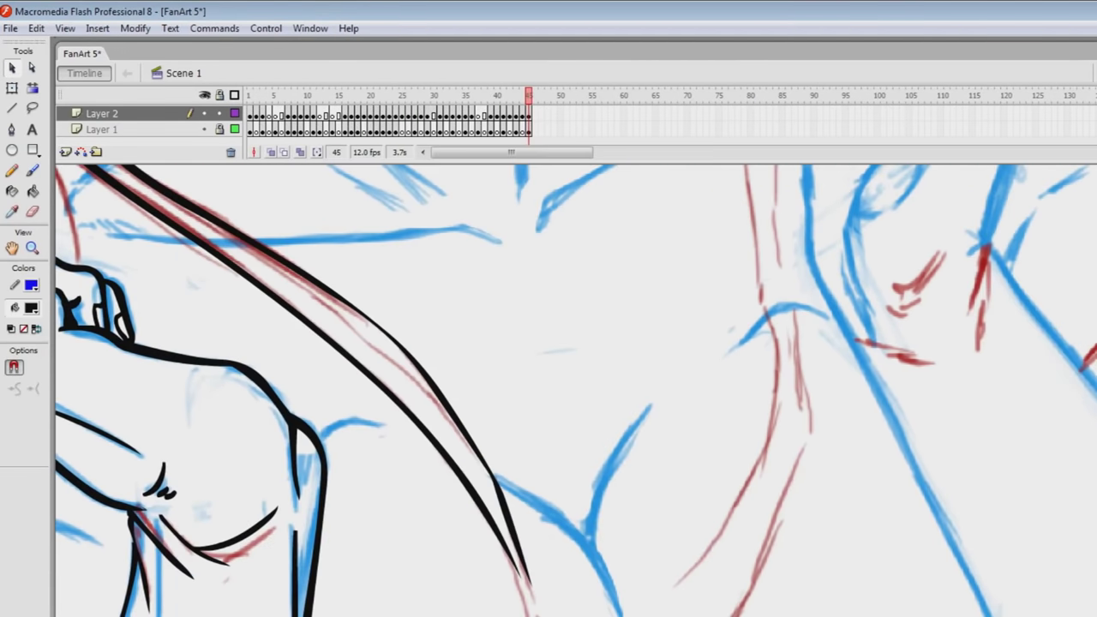
pyautogui.moveTo(420, 364); pyautogui.dragTo(425, 360)
pyautogui.moveTo(505, 503)
pyautogui.mouseDown()
pyautogui.moveTo(481, 362)
pyautogui.moveTo(461, 396)
pyautogui.mouseUp()
pyautogui.moveTo(531, 428); pyautogui.dragTo(454, 428)
# Save the document and ink the lower edge of the left band to its pointed tip, redoing the first stroke.
pyautogui.press('b')
pyautogui.hotkey('ctrl', 's')
pyautogui.moveTo(391, 398); pyautogui.dragTo(433, 590)
pyautogui.hotkey('ctrl', 'z')
pyautogui.moveTo(401, 385)
pyautogui.mouseDown()
pyautogui.moveTo(419, 436)
pyautogui.moveTo(432, 585)
pyautogui.mouseUp()
pyautogui.press('v')
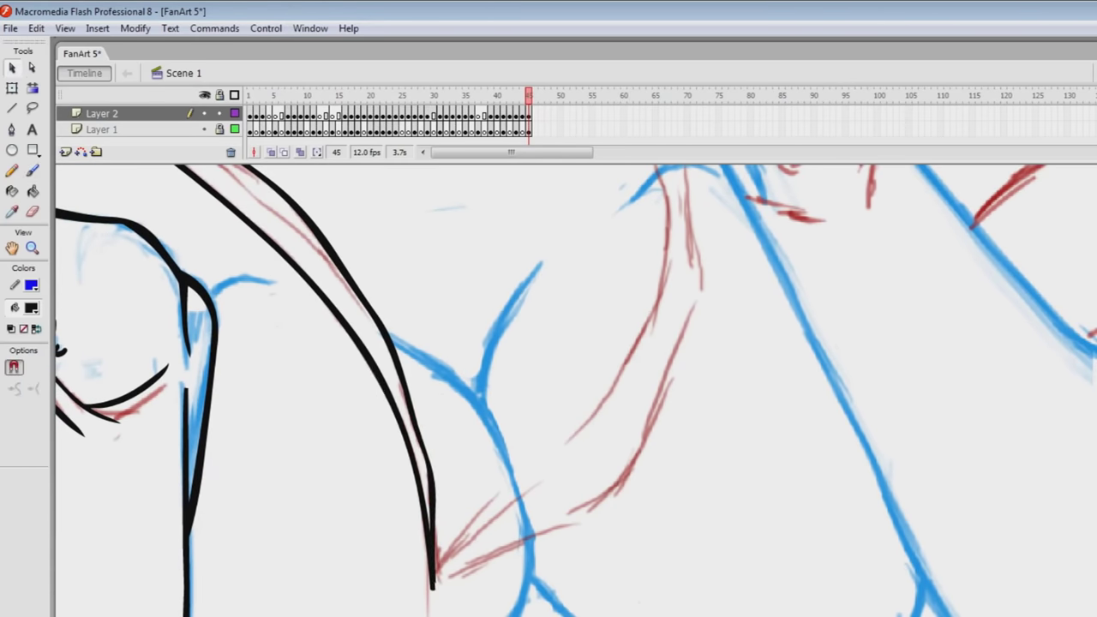
pyautogui.hscroll(2, 576, 391)
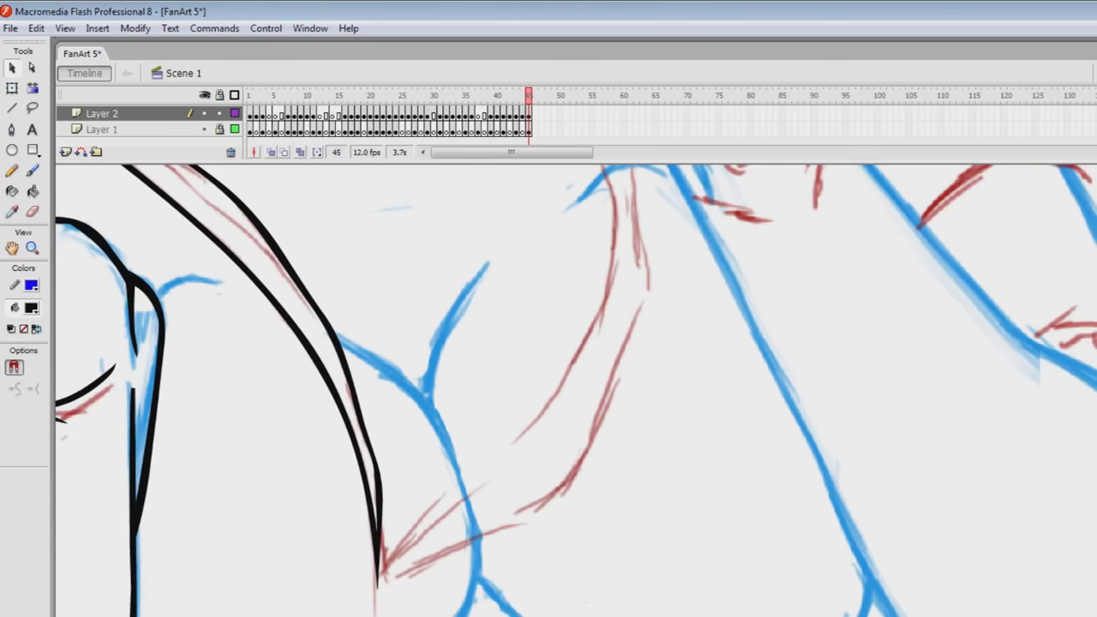
# Ink the inner edge of the right-hand band from the shoulder down the chest, and save.
pyautogui.press('b')
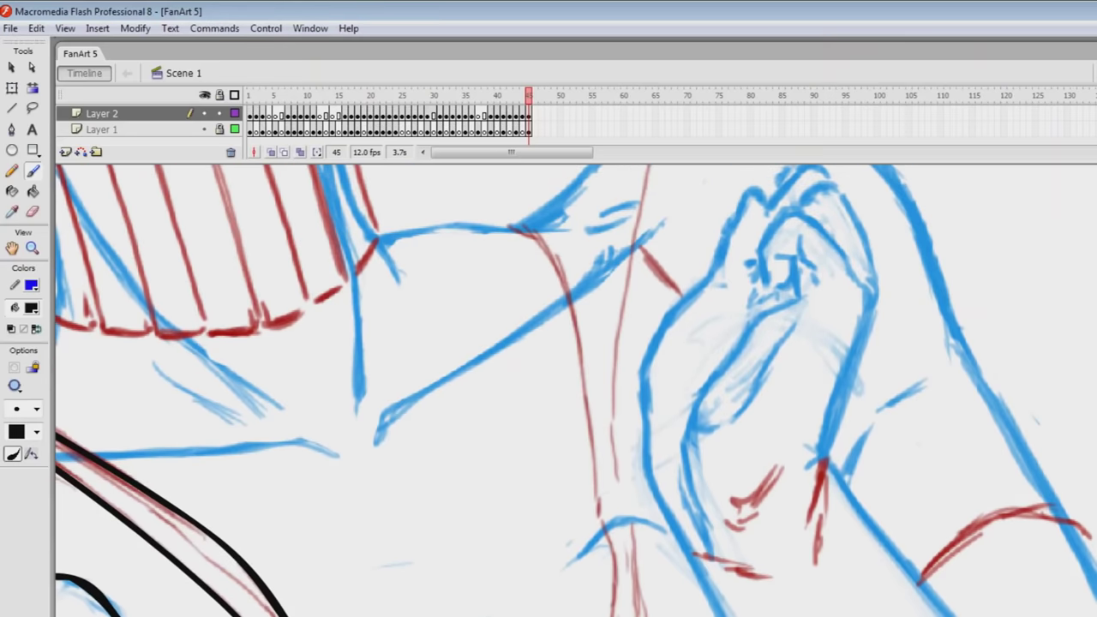
pyautogui.moveTo(508, 227)
pyautogui.mouseDown()
pyautogui.moveTo(563, 287)
pyautogui.moveTo(615, 599)
pyautogui.mouseUp()
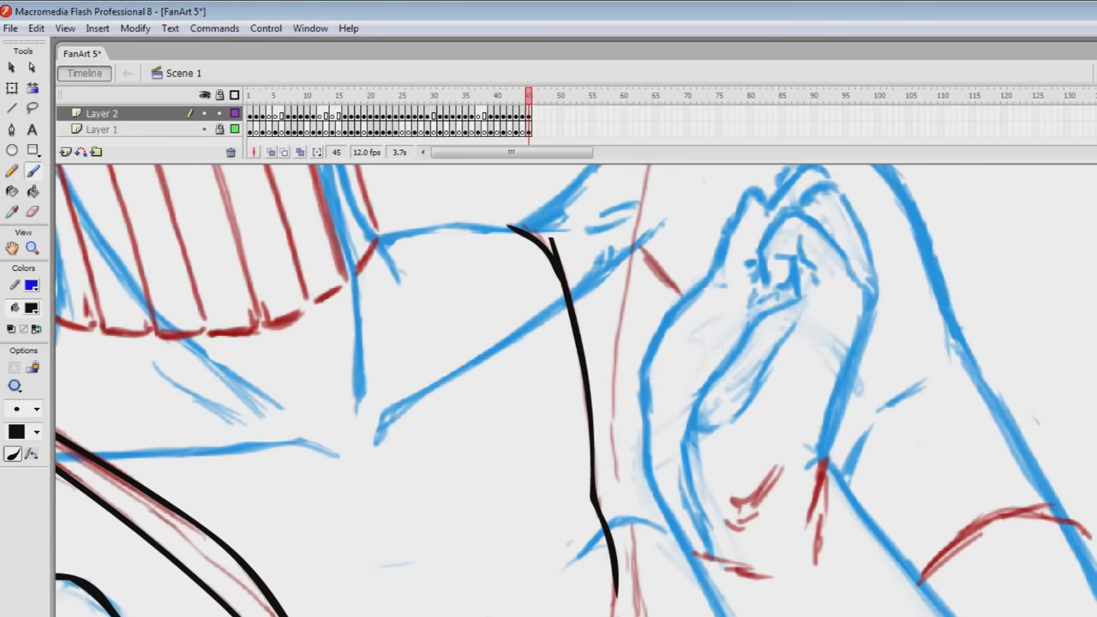
pyautogui.press('v')
pyautogui.press('b')
pyautogui.scroll(-5, 573, 390)
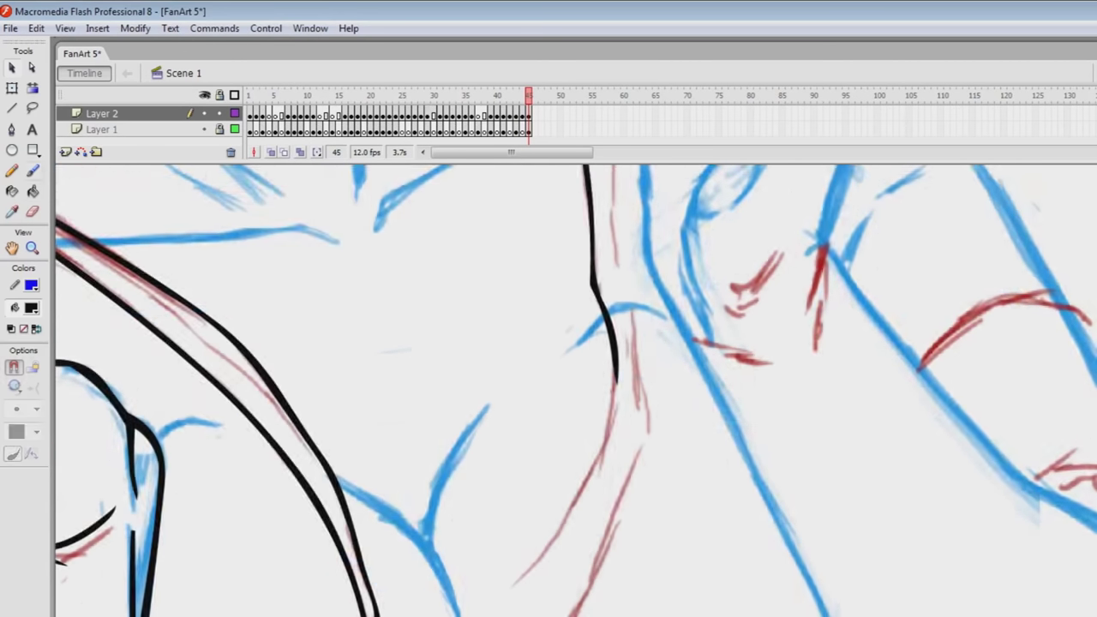
pyautogui.hotkey('ctrl', 's')
# Extend the right-hand band's inner edge to the pointed tip, save, and ink its outer edge back up.
pyautogui.moveTo(613, 300)
pyautogui.mouseDown()
pyautogui.moveTo(538, 487)
pyautogui.moveTo(394, 615)
pyautogui.mouseUp()
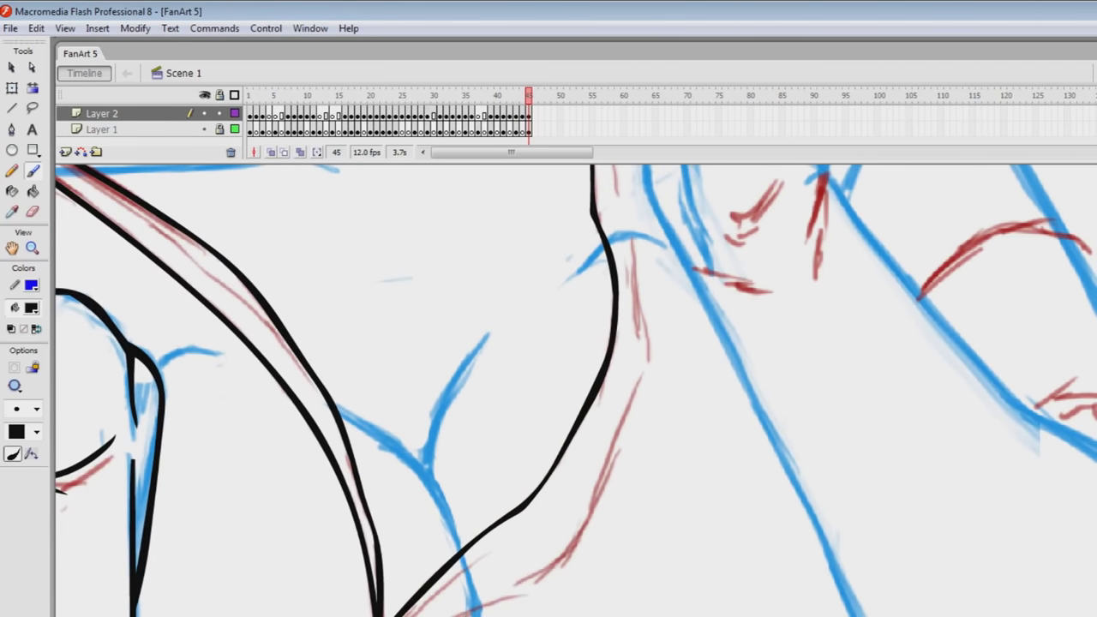
pyautogui.press('v')
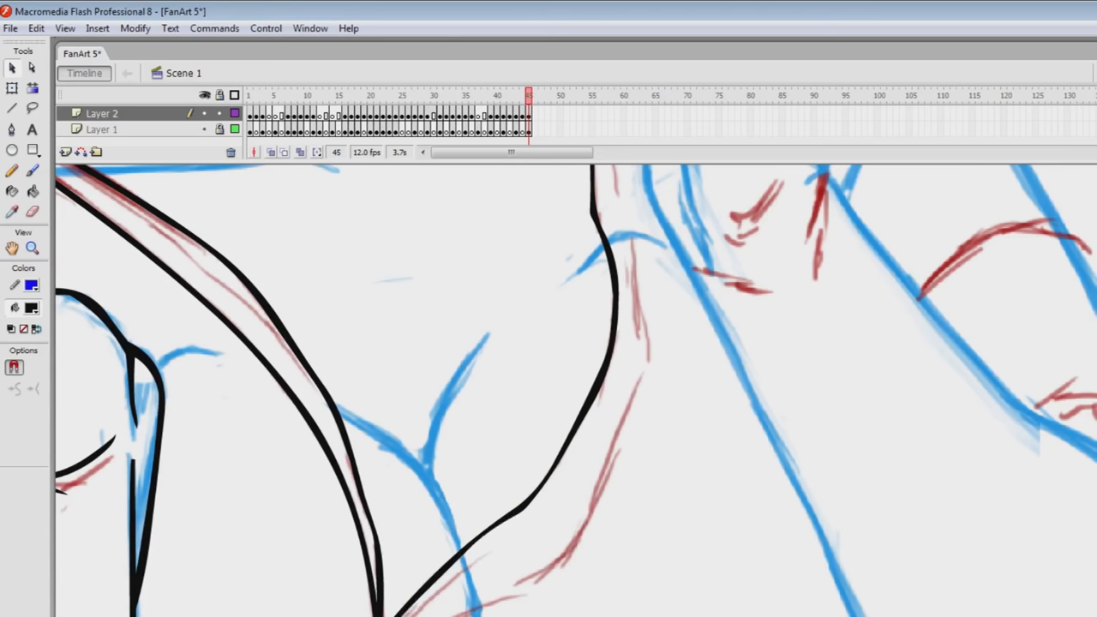
pyautogui.press('b')
pyautogui.hotkey('ctrl', 's')
pyautogui.moveTo(442, 615)
pyautogui.mouseDown()
pyautogui.moveTo(641, 364)
pyautogui.moveTo(624, 200)
pyautogui.mouseUp()
pyautogui.moveTo(624, 223); pyautogui.dragTo(630, 574)
# Ink the right-hand band's upper curve out from the head circle and its edge down to the shoulder, deleting the overshoot.
pyautogui.moveTo(364, 359); pyautogui.dragTo(1050, 242)
pyautogui.moveTo(874, 211)
pyautogui.mouseDown()
pyautogui.moveTo(814, 262)
pyautogui.moveTo(644, 615)
pyautogui.mouseUp()
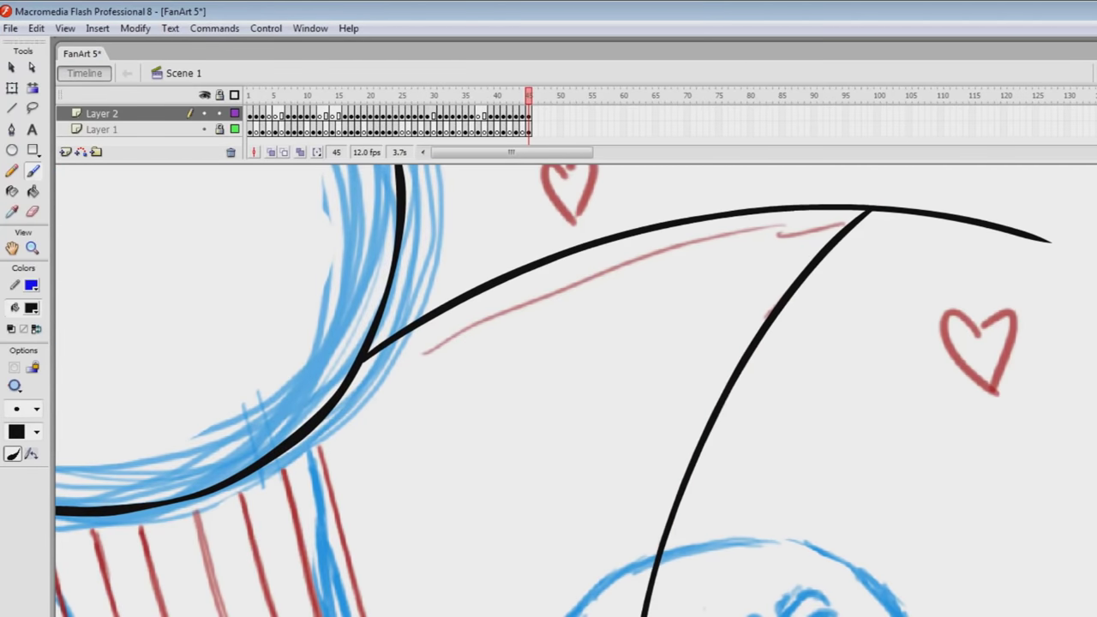
pyautogui.press('v')
pyautogui.moveTo(920, 215); pyautogui.dragTo(920, 203)
pyautogui.press('Delete')
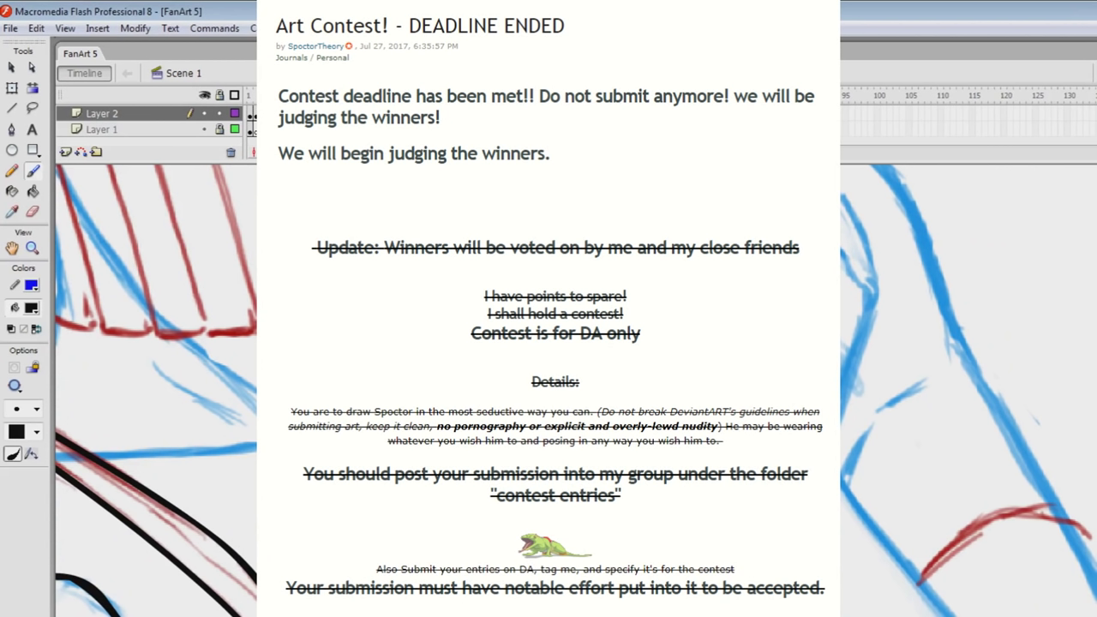
pyautogui.press('v')
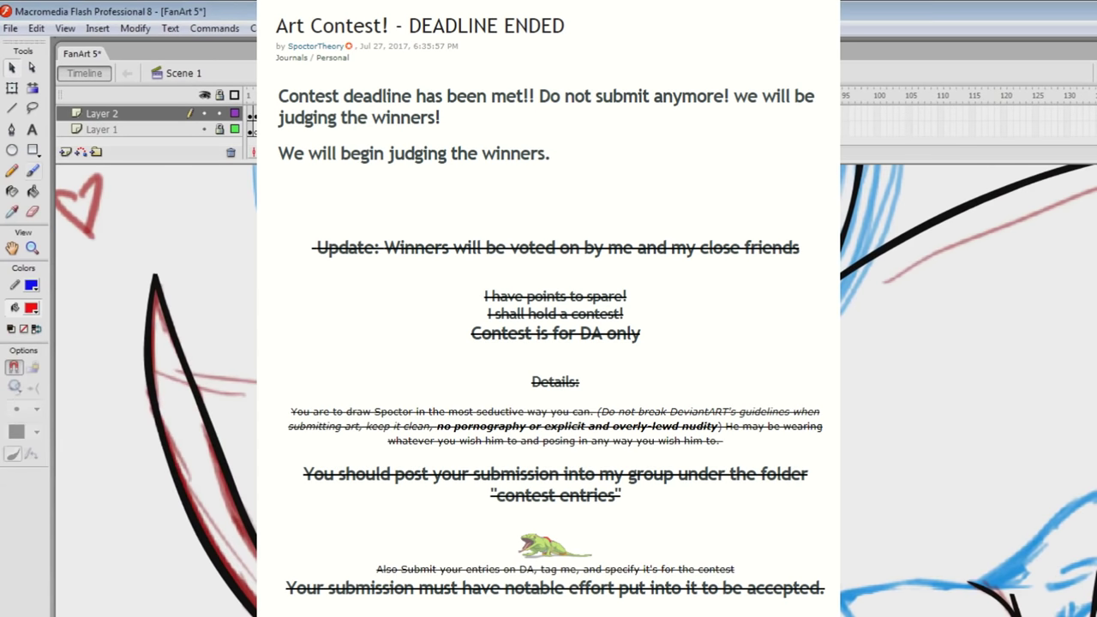
# Ink a red curve from the left band's tip across to the head circle, and save the document.
pyautogui.press('b')
pyautogui.moveTo(158, 370); pyautogui.dragTo(256, 388)
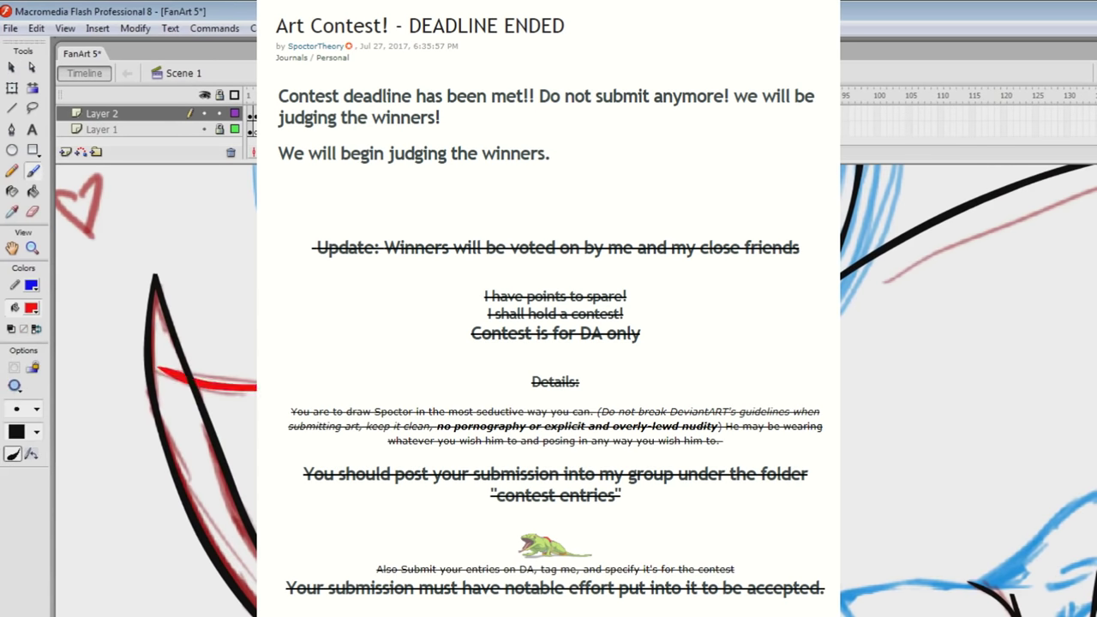
pyautogui.press('z')
pyautogui.hotkey('ctrl', 's')
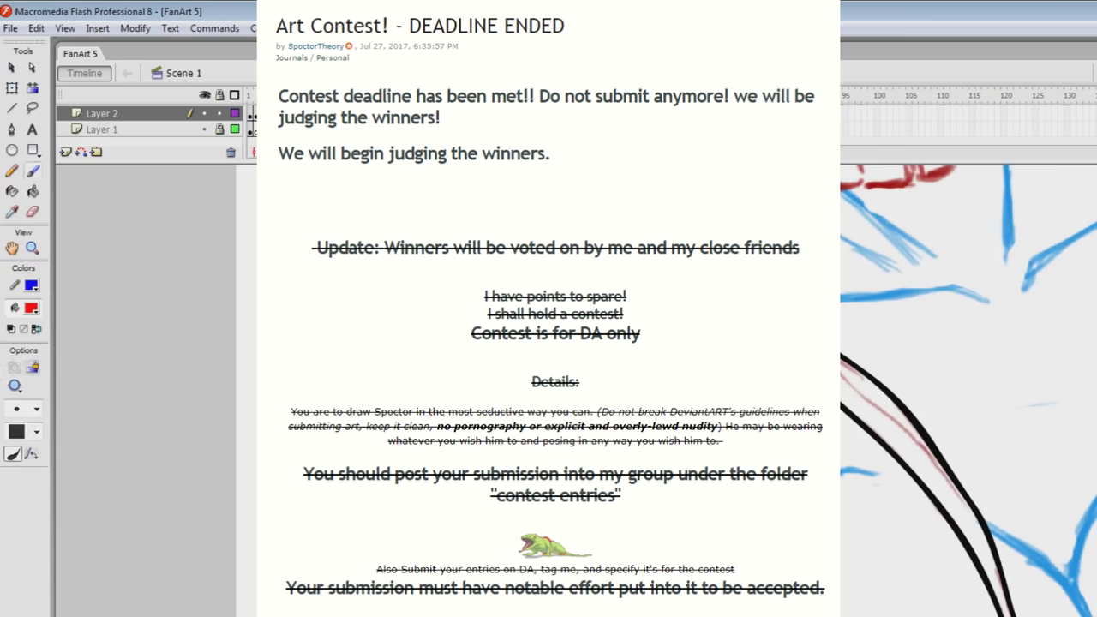
# Outline the left shoulder and upper arm in red over the blue sketch, and save.
pyautogui.press('b')
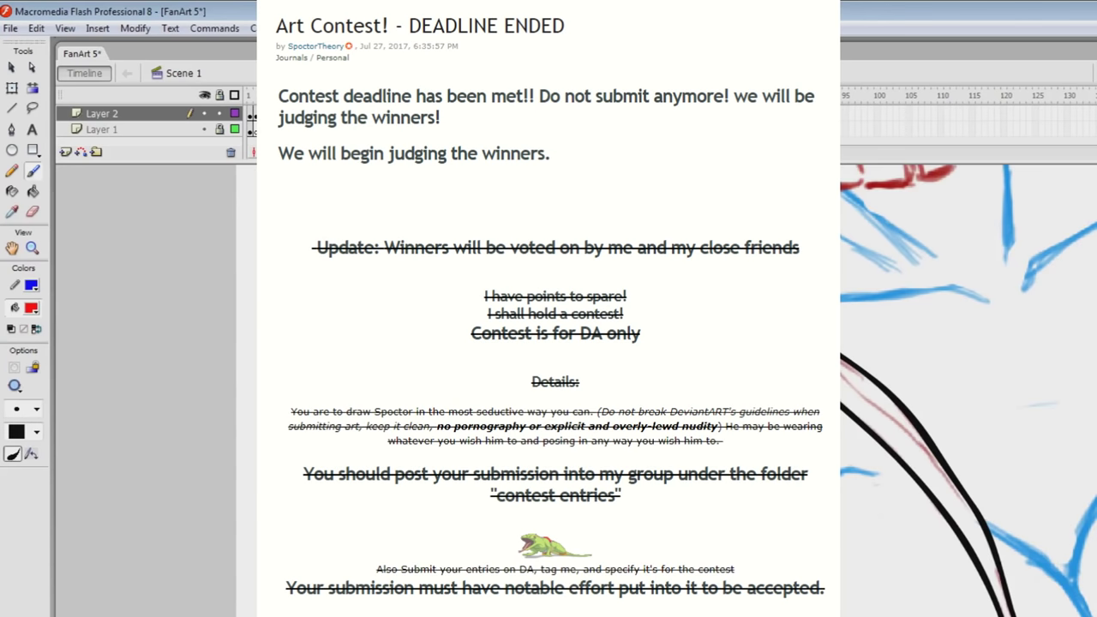
pyautogui.hotkey('ctrl', 's')
pyautogui.press('v')
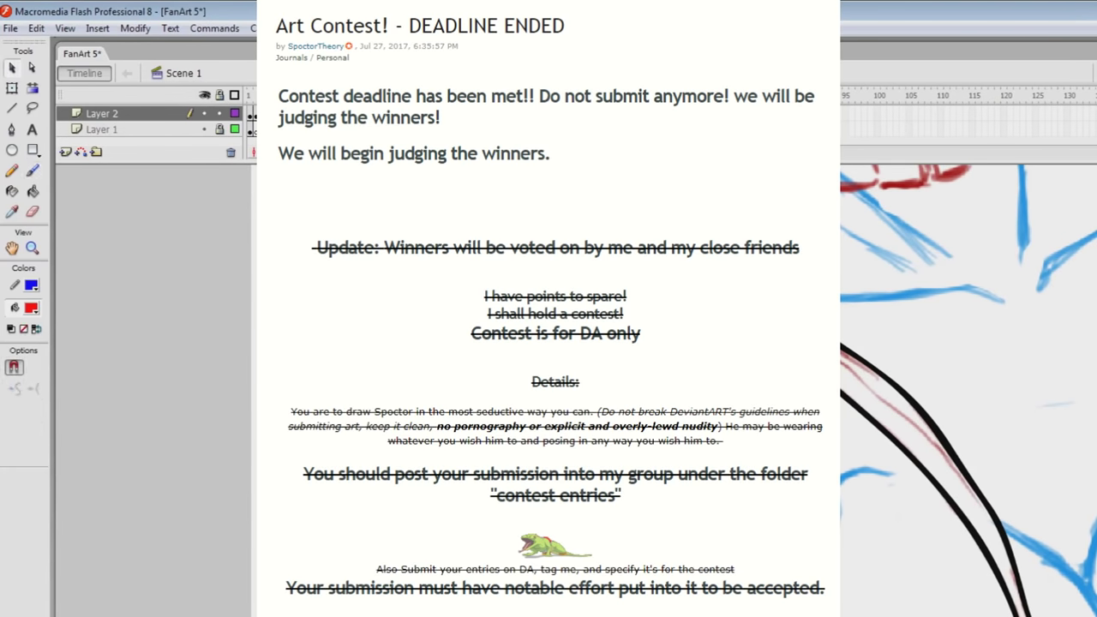
pyautogui.press('b')
pyautogui.scroll(-3, 968, 391)
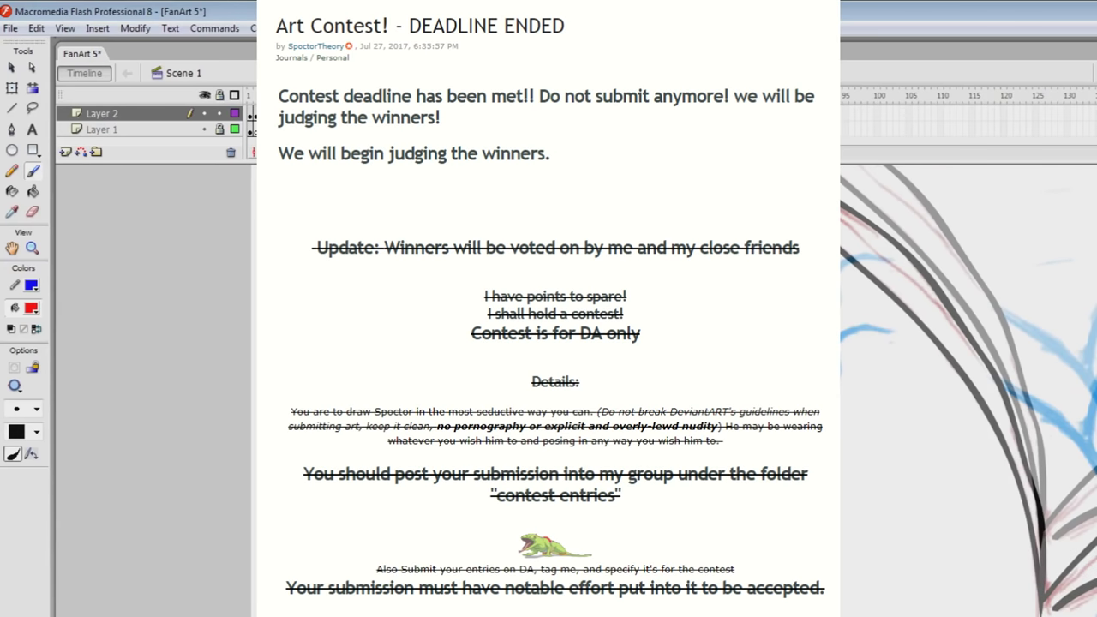
pyautogui.press('v')
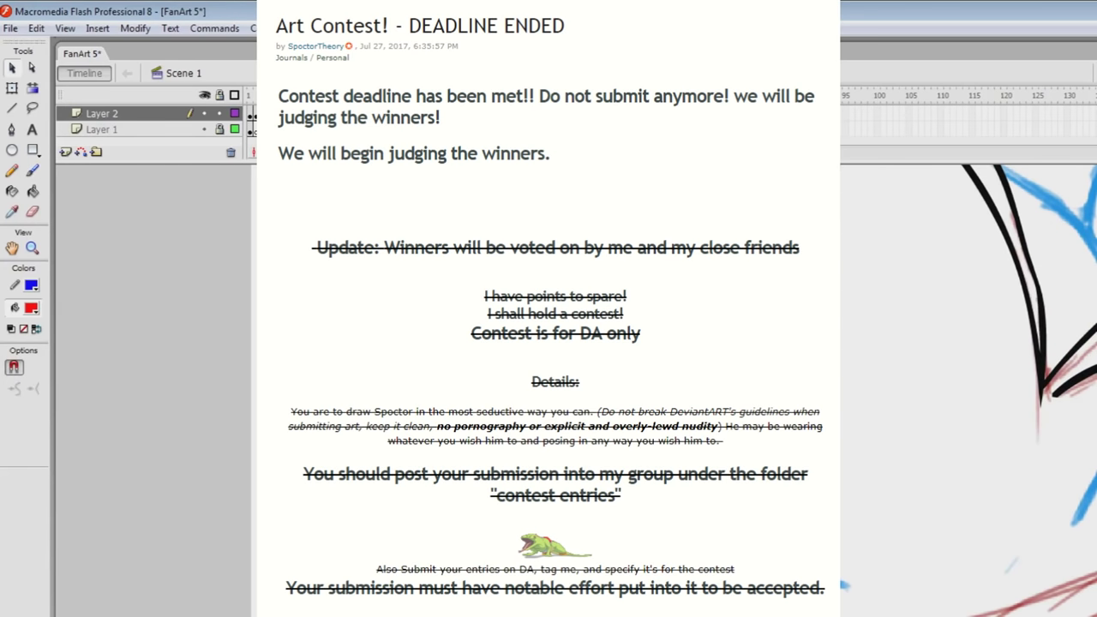
pyautogui.rightClick(412, 264)
pyautogui.scroll(4, 565, 428)
pyautogui.scroll(-3, 565, 428)
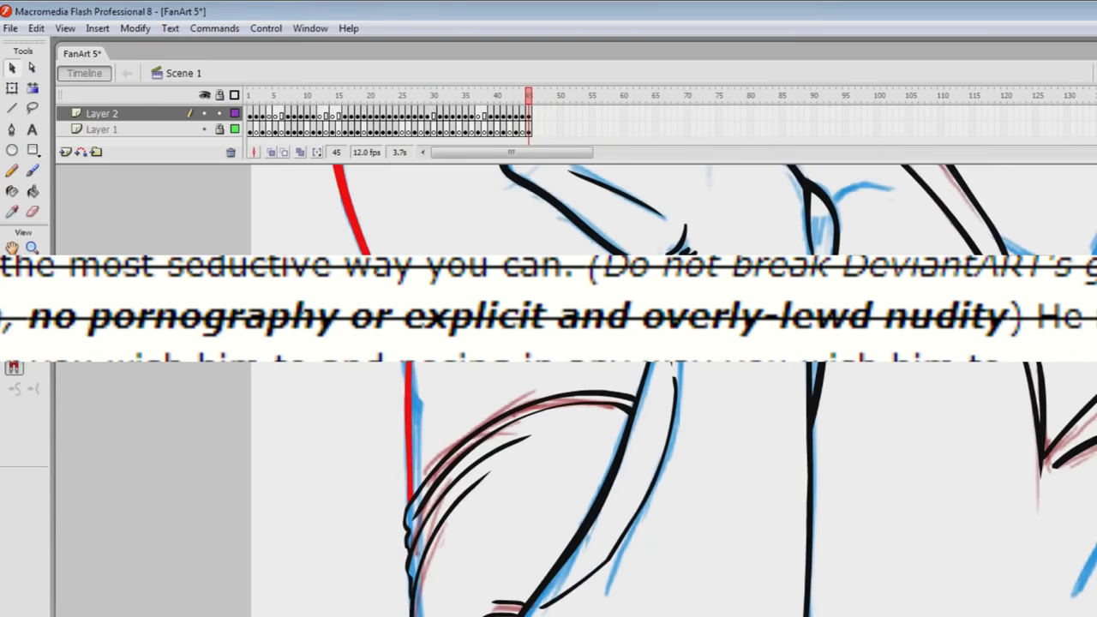
pyautogui.hotkey('ctrl', 's')
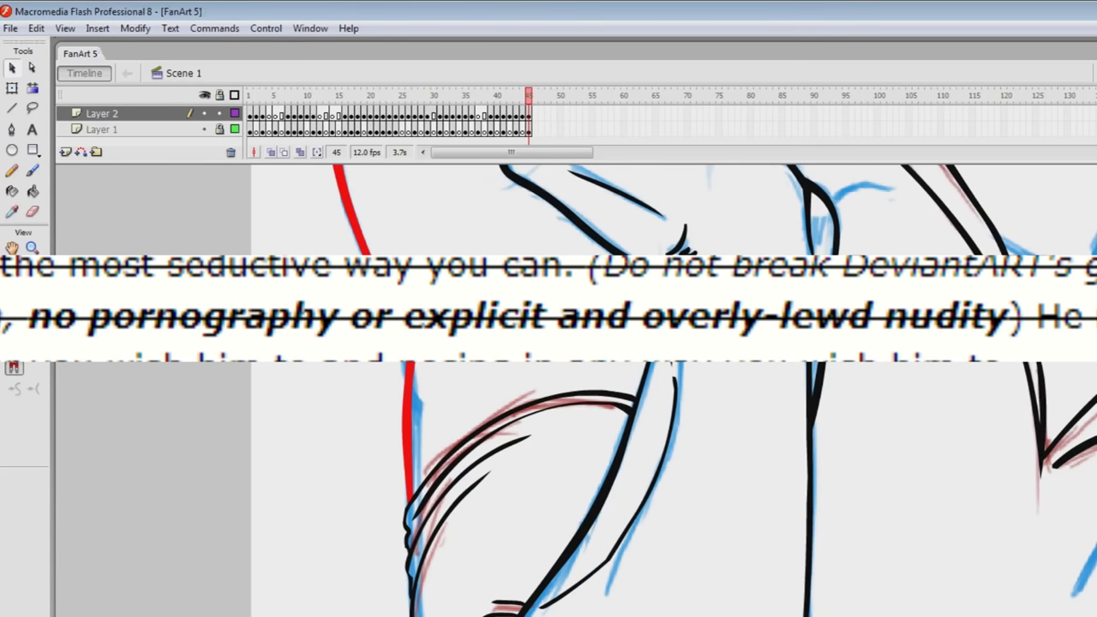
# Change the fill colour to green and brush two neck rib lines with the collar's lower edge, redoing one stroke.
pyautogui.scroll(5, 565, 428)
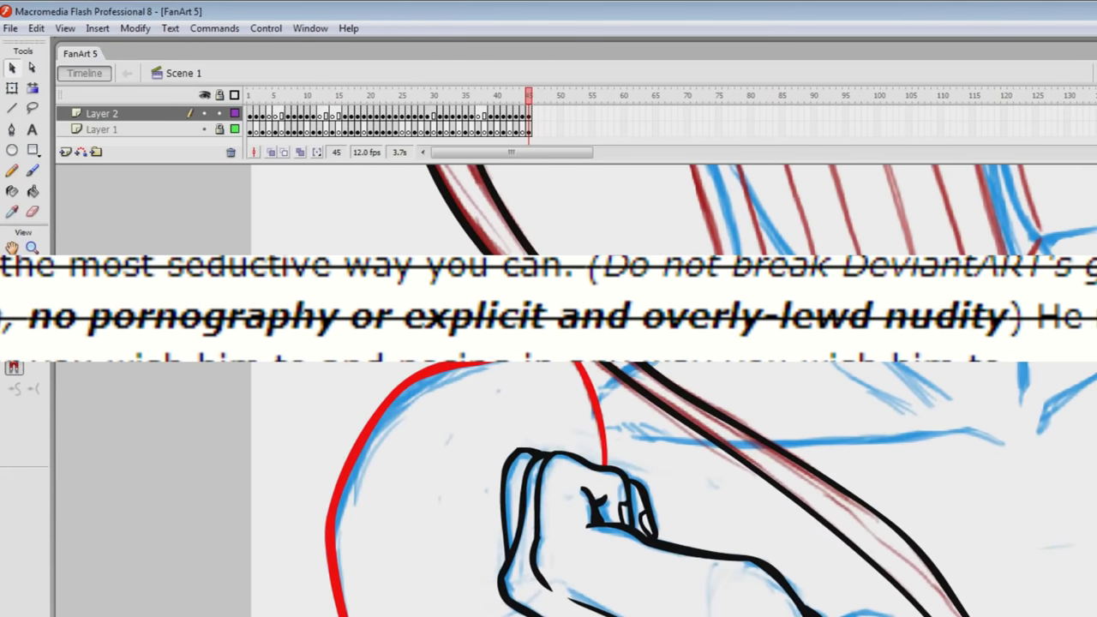
pyautogui.press('z')
pyautogui.hotkey('ctrl', '-')
pyautogui.hotkey('ctrl', '-')
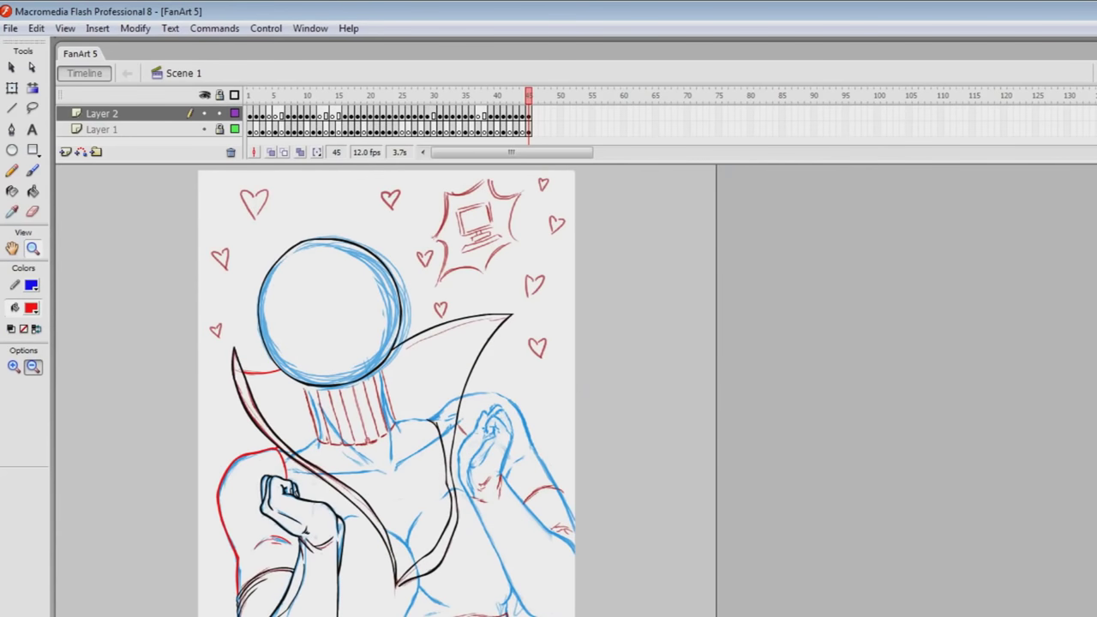
pyautogui.moveTo(295, 374); pyautogui.dragTo(454, 445)
pyautogui.click(30, 307)
pyautogui.click(80, 353)
pyautogui.click(32, 170)
pyautogui.hotkey('ctrl', 's')
pyautogui.moveTo(425, 209)
pyautogui.mouseDown()
pyautogui.moveTo(494, 420)
pyautogui.moveTo(439, 286)
pyautogui.moveTo(526, 600)
pyautogui.mouseUp()
pyautogui.hotkey('ctrl', 'z')
pyautogui.moveTo(489, 176); pyautogui.dragTo(502, 208)
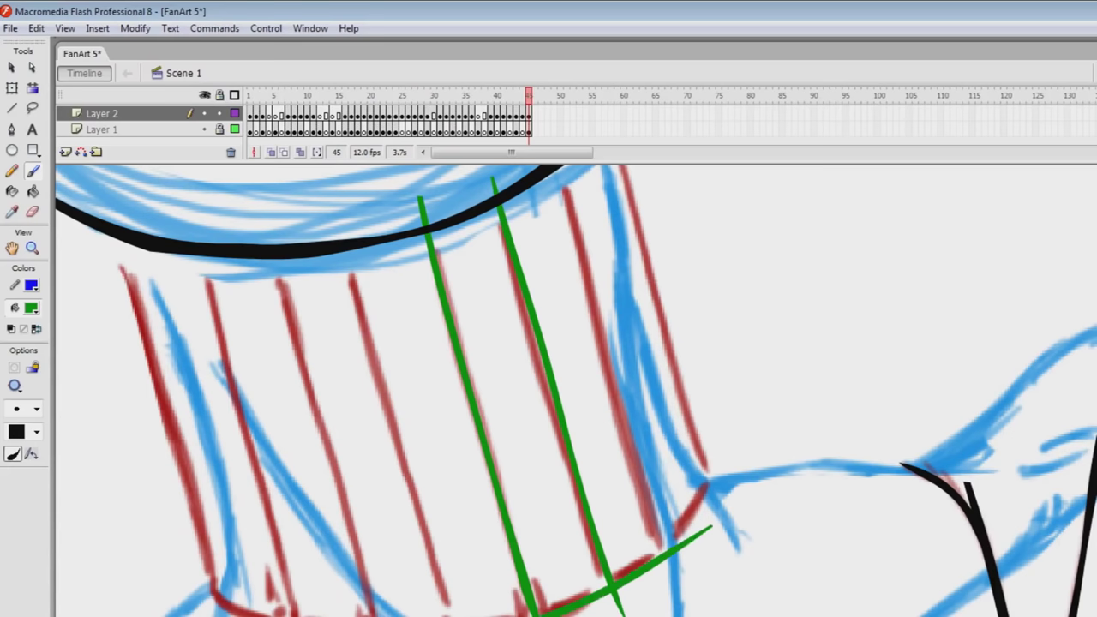
# Trim the green rib and hem strokes where they overshoot the head circle and the collar's lower edge, and fit the rib's upper end.
pyautogui.moveTo(416, 205); pyautogui.dragTo(486, 177)
pyautogui.rightClick(491, 176)
pyautogui.click(524, 186)
pyautogui.press('v')
pyautogui.rightClick(525, 616)
pyautogui.click(557, 366)
pyautogui.rightClick(540, 610)
pyautogui.rightClick(542, 616)
pyautogui.click(572, 375)
pyautogui.rightClick(619, 589)
pyautogui.click(651, 346)
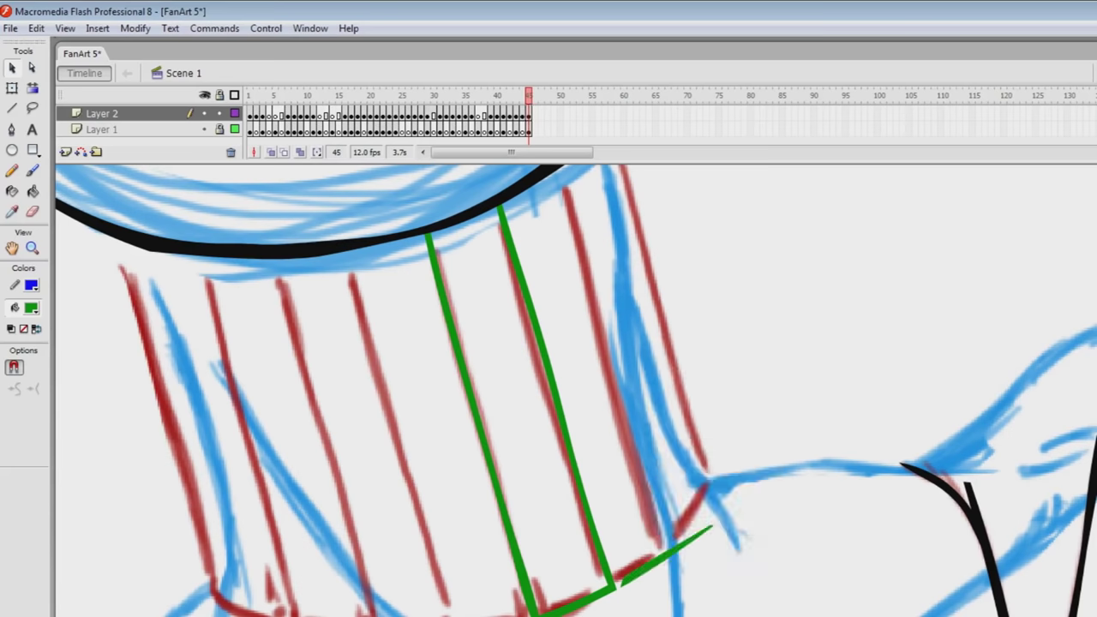
pyautogui.rightClick(643, 565)
pyautogui.click(674, 309)
pyautogui.moveTo(428, 234); pyautogui.dragTo(422, 230)
pyautogui.press('b')
pyautogui.press('v')
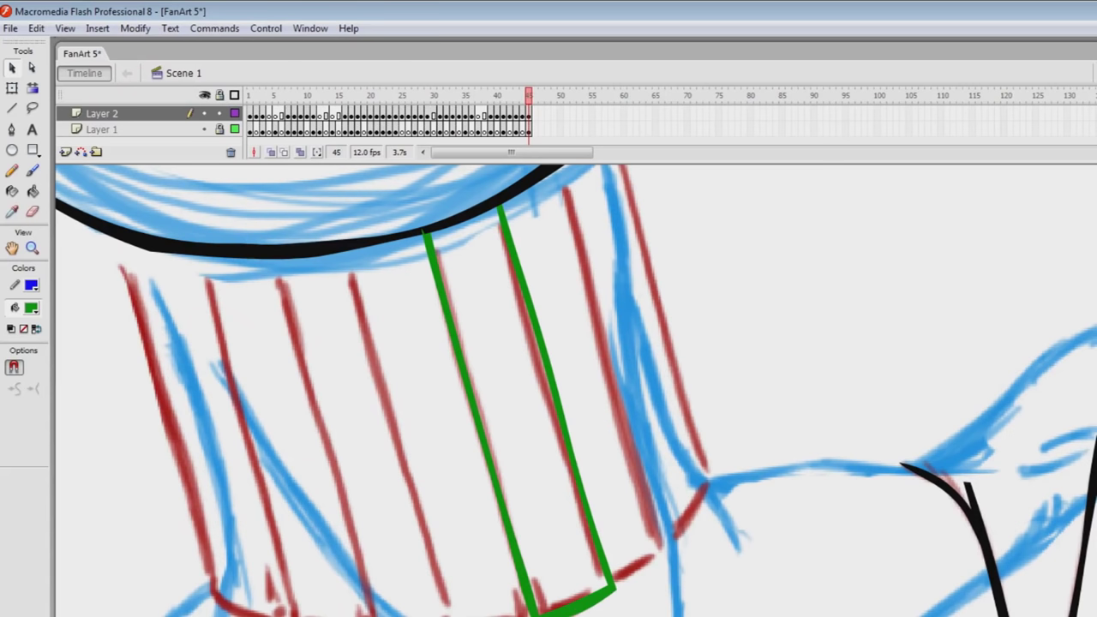
# Brush the next two green ribs toward the neck's right edge, trimming the first one's overshoot.
pyautogui.scroll(3, 574, 385)
pyautogui.press('b')
pyautogui.moveTo(561, 230)
pyautogui.mouseDown()
pyautogui.moveTo(660, 610)
pyautogui.moveTo(734, 550)
pyautogui.mouseUp()
pyautogui.press('v')
pyautogui.rightClick(674, 605)
pyautogui.click(712, 346)
pyautogui.press('b')
pyautogui.moveTo(616, 197); pyautogui.dragTo(706, 549)
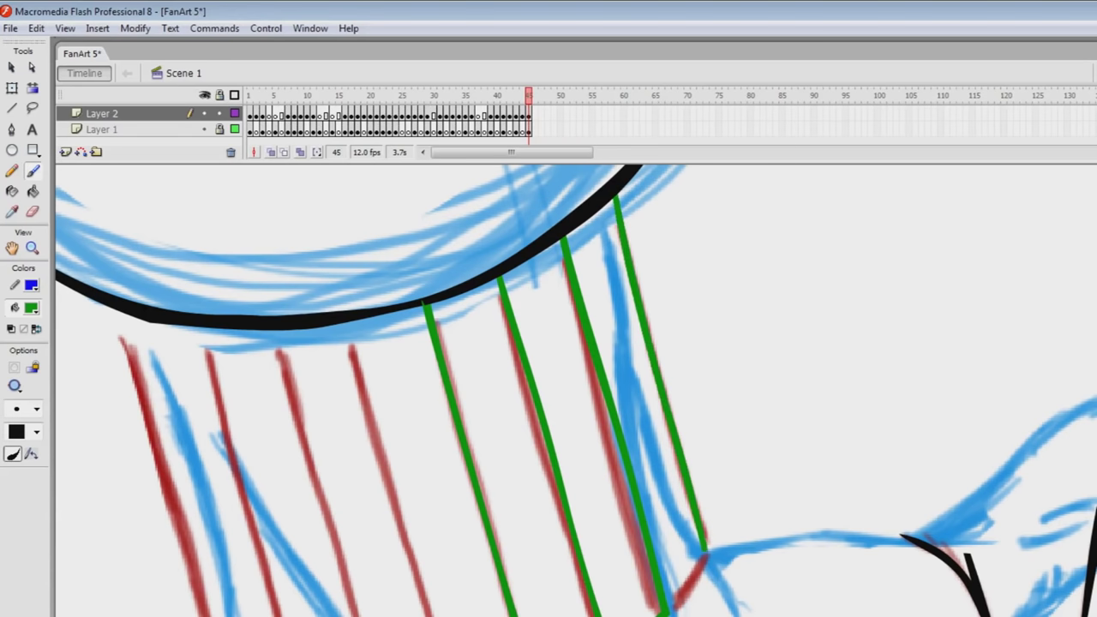
# Draw the last hem segment up to the neck's right edge in green and cut off the overshoot.
pyautogui.moveTo(672, 605); pyautogui.dragTo(770, 472)
pyautogui.press('v')
pyautogui.moveTo(713, 518); pyautogui.dragTo(750, 550)
pyautogui.press('Delete')
pyautogui.rightClick(738, 512)
pyautogui.click(775, 523)
pyautogui.scroll(-3, 754, 514)
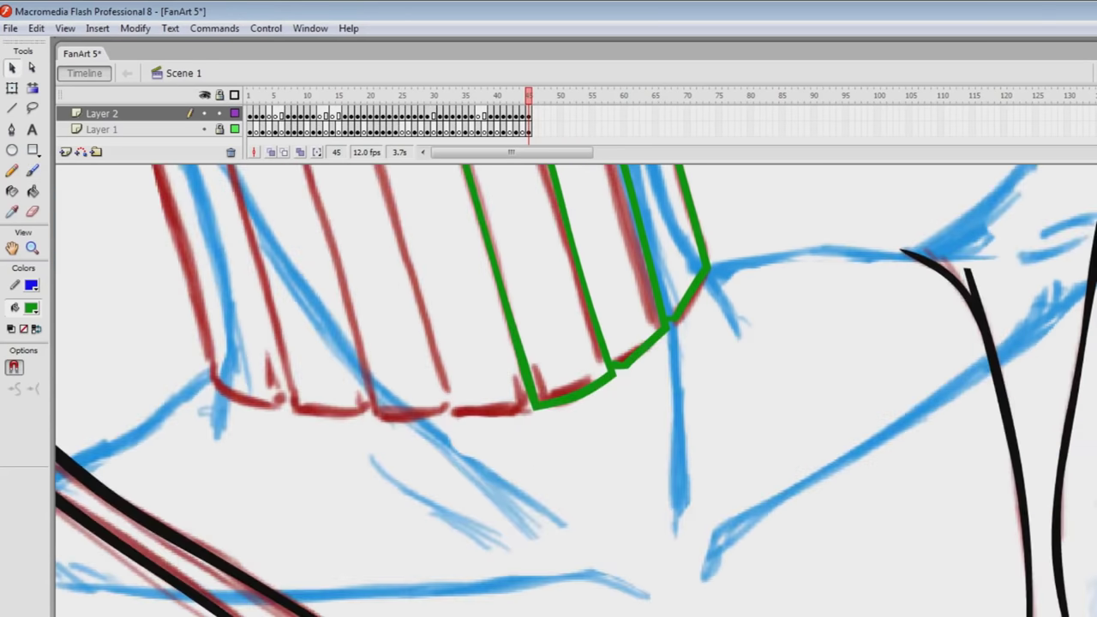
# Ink the collarbone lines and the right shoulder line in green, removing what crosses the black band, and save.
pyautogui.press('b')
pyautogui.hotkey('ctrl', 's')
pyautogui.moveTo(276, 596)
pyautogui.mouseDown()
pyautogui.moveTo(591, 576)
pyautogui.moveTo(656, 590)
pyautogui.mouseUp()
pyautogui.moveTo(709, 570); pyautogui.dragTo(985, 364)
pyautogui.rightClick(997, 315)
pyautogui.press('Escape')
pyautogui.hotkey('ctrl', 's')
pyautogui.scroll(3, 574, 391)
pyautogui.moveTo(704, 413)
pyautogui.mouseDown()
pyautogui.moveTo(773, 389)
pyautogui.moveTo(923, 399)
pyautogui.moveTo(985, 390)
pyautogui.mouseUp()
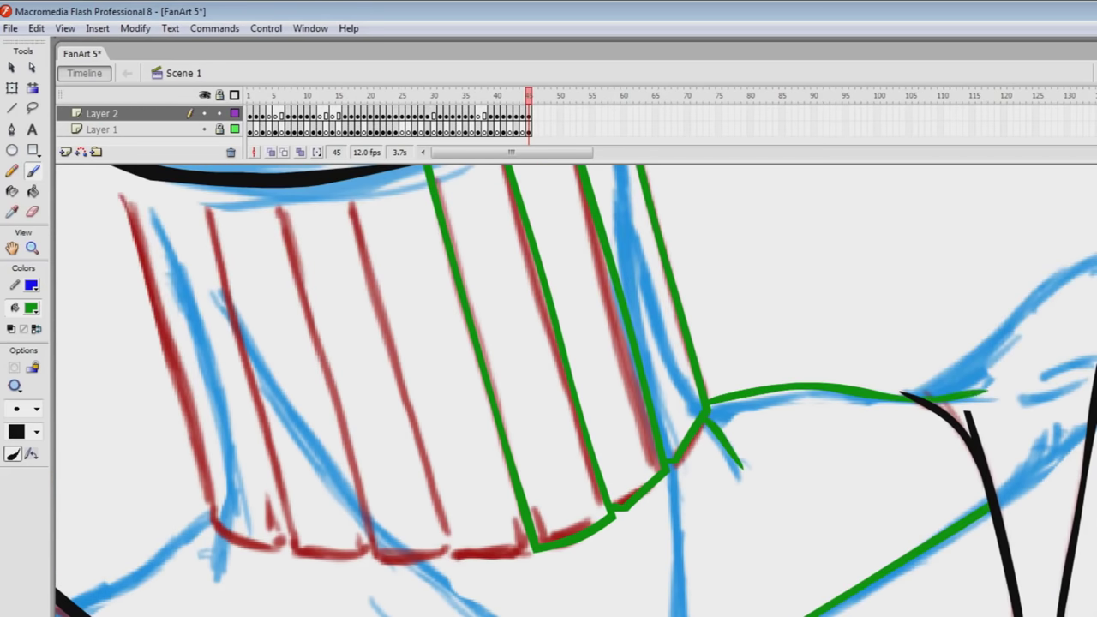
pyautogui.press('v')
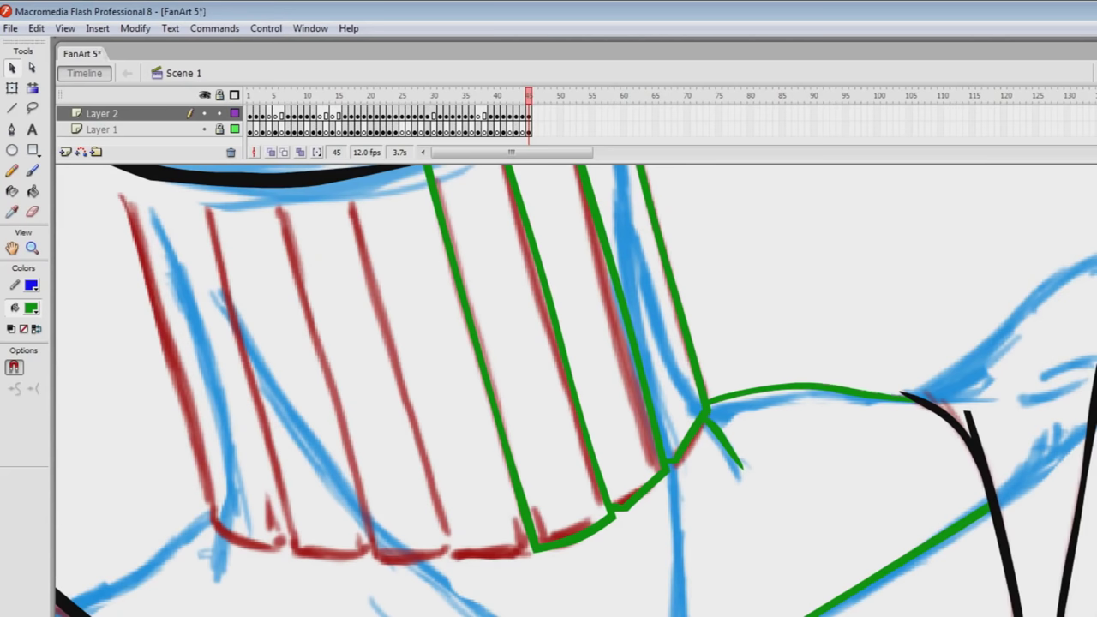
pyautogui.hotkey('ctrl', 's')
# Brush two more green rib lines down the middle of the neck from the head circle.
pyautogui.hscroll(-1, 574, 390)
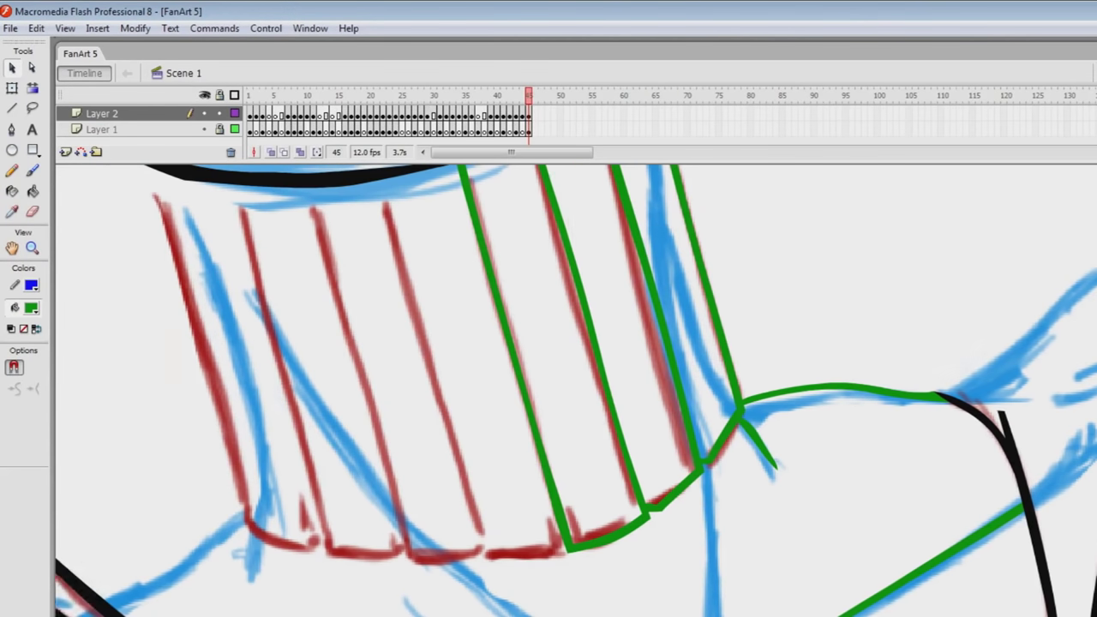
pyautogui.scroll(2, 574, 391)
pyautogui.press('b')
pyautogui.moveTo(373, 230); pyautogui.dragTo(480, 592)
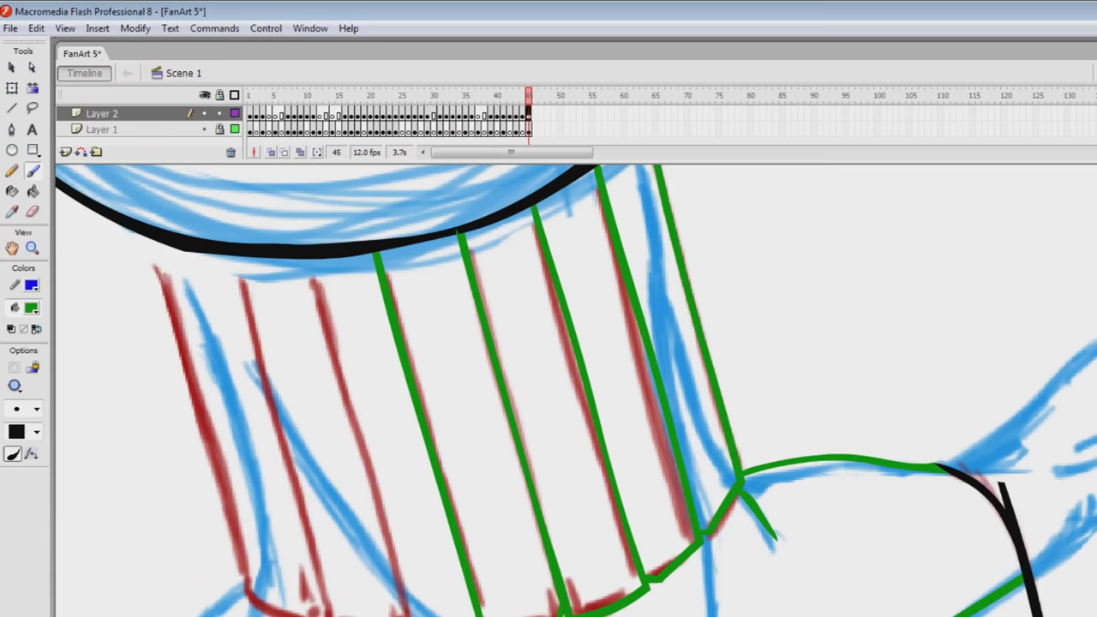
pyautogui.moveTo(304, 250); pyautogui.dragTo(399, 615)
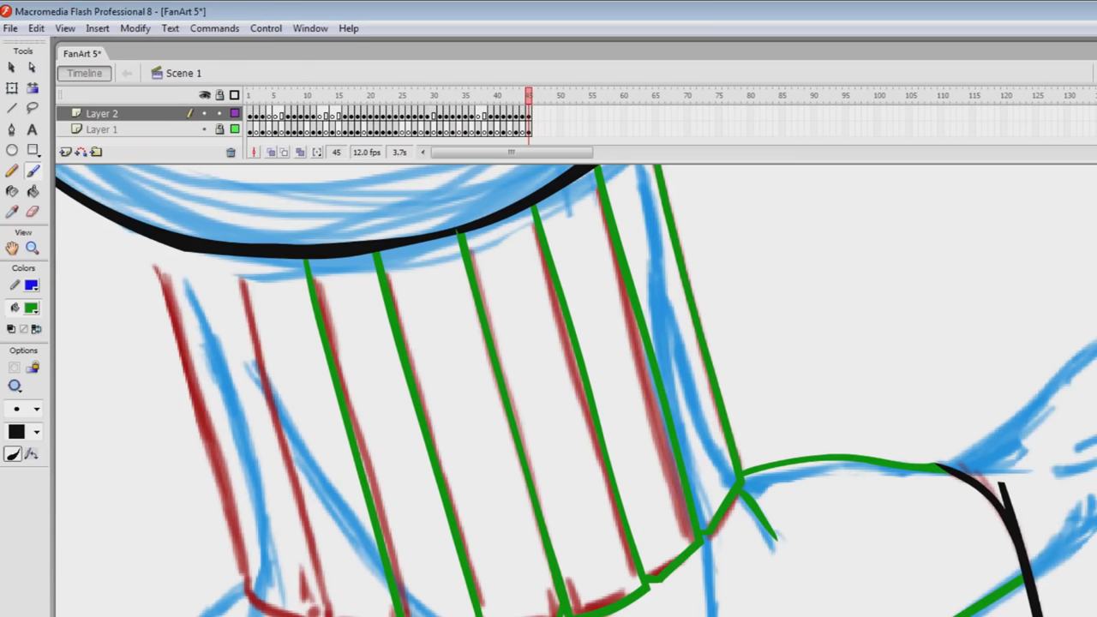
pyautogui.press('v')
pyautogui.rightClick(415, 407)
pyautogui.press('Escape')
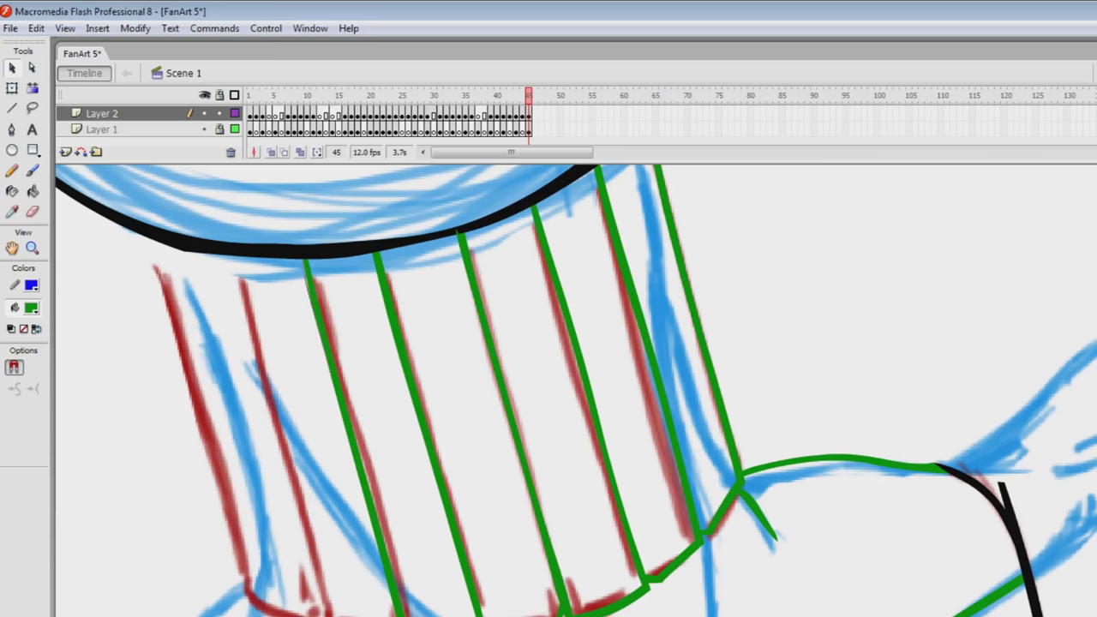
# Draw the two leftmost neck ribs in green, clean up their ends, and save.
pyautogui.press('b')
pyautogui.moveTo(236, 257); pyautogui.dragTo(324, 615)
pyautogui.hotkey('ctrl', 's')
pyautogui.press('v')
pyautogui.moveTo(241, 287); pyautogui.dragTo(236, 287)
pyautogui.press('b')
pyautogui.moveTo(150, 238)
pyautogui.mouseDown()
pyautogui.moveTo(248, 615)
pyautogui.moveTo(317, 611)
pyautogui.mouseUp()
pyautogui.hotkey('ctrl', 's')
pyautogui.press('v')
pyautogui.press('b')
pyautogui.press('v')
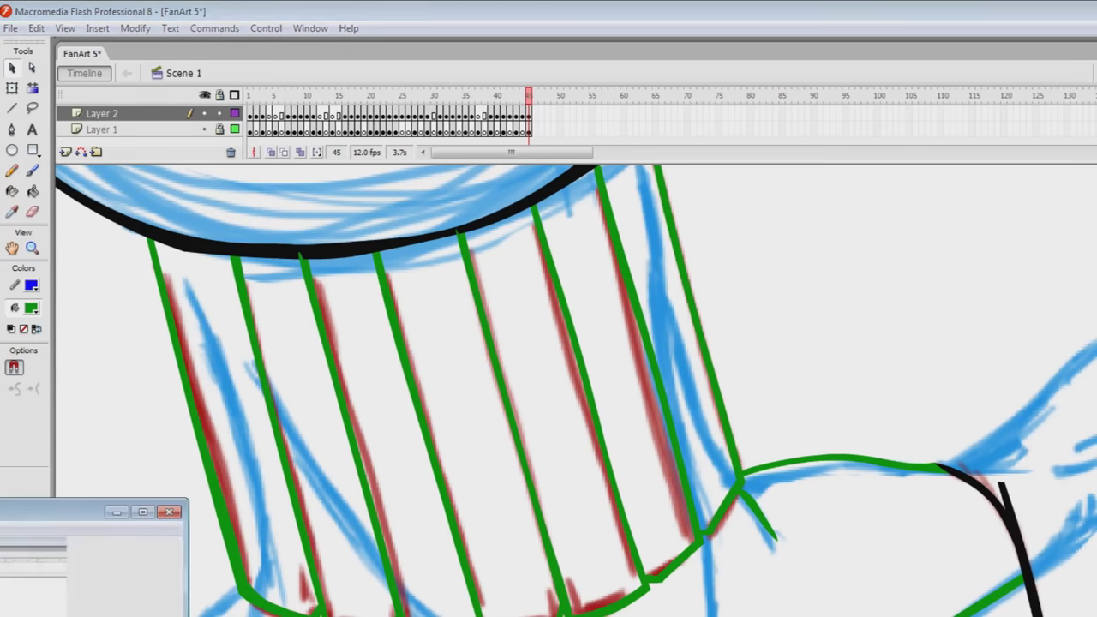
# Add two thin green fold lines beside the left-hand neck ribs, undoing an extra stroke in the middle.
pyautogui.press('n')
pyautogui.moveTo(216, 214); pyautogui.dragTo(300, 578)
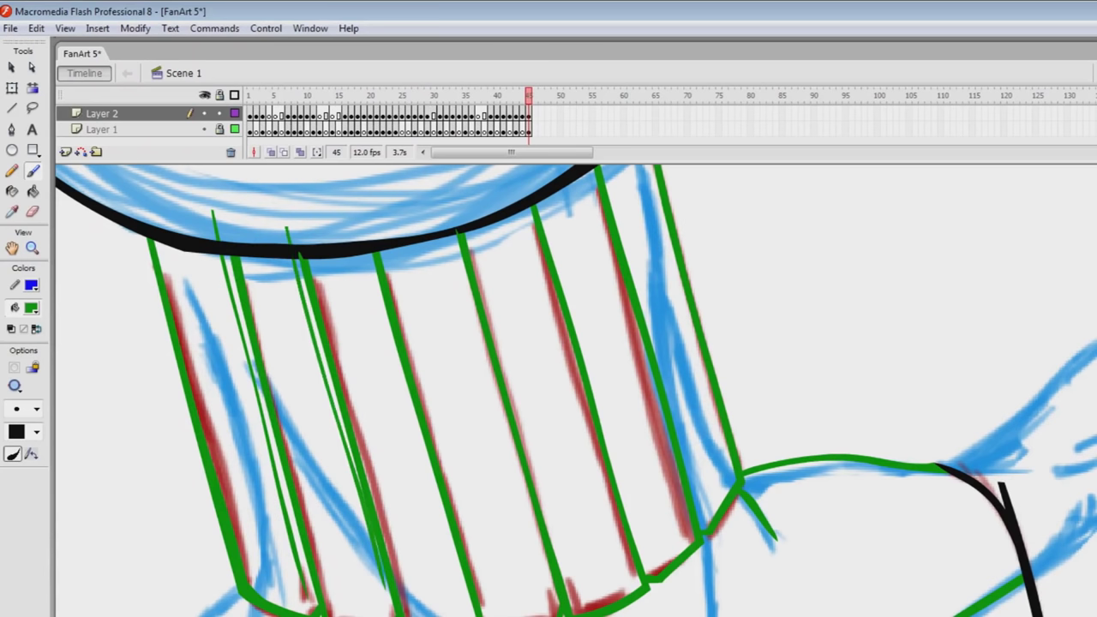
pyautogui.moveTo(283, 223); pyautogui.dragTo(375, 570)
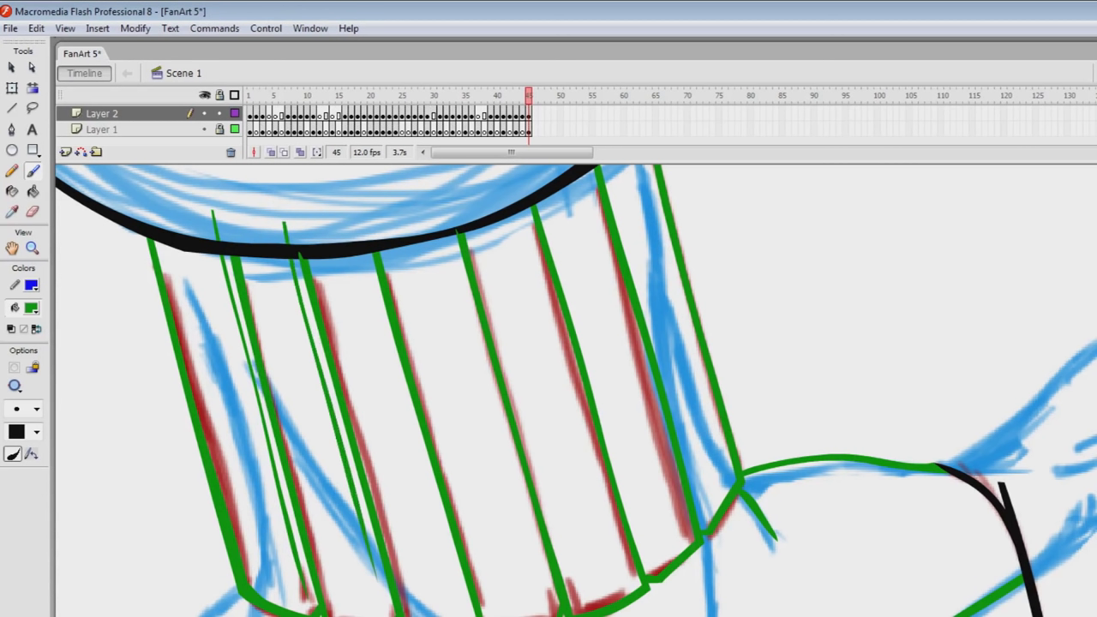
pyautogui.moveTo(480, 385); pyautogui.dragTo(550, 600)
pyautogui.hotkey('ctrl', 'z')
# Add thin green fold lines beside two right-hand neck ribs, adjust their curves, and save.
pyautogui.moveTo(651, 565); pyautogui.dragTo(578, 312)
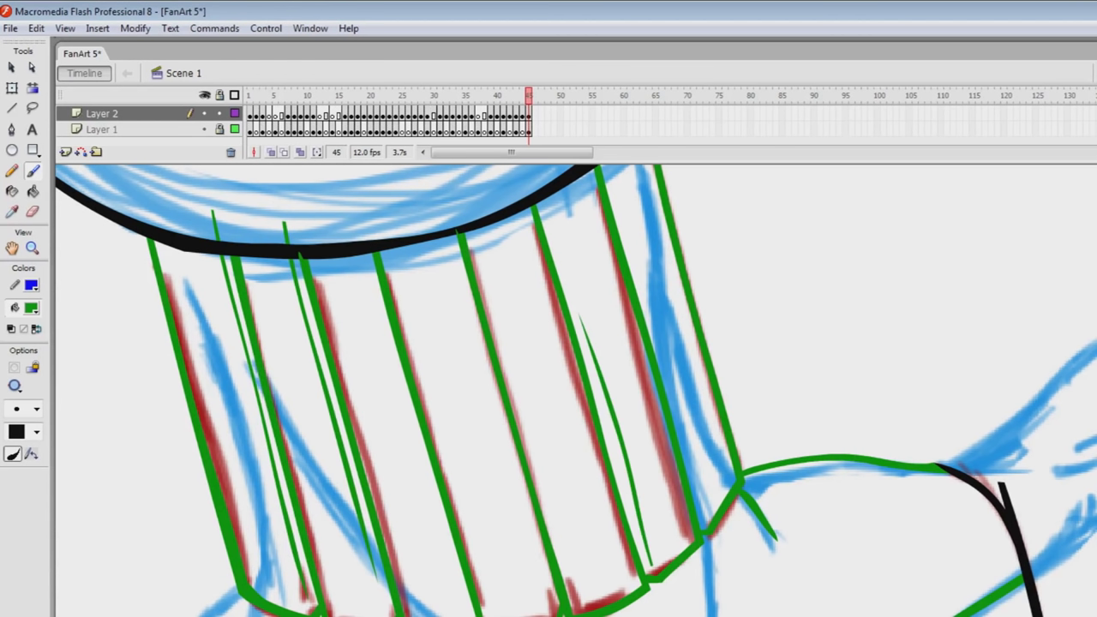
pyautogui.press('v')
pyautogui.moveTo(612, 421); pyautogui.dragTo(612, 430)
pyautogui.press('b')
pyautogui.moveTo(703, 510); pyautogui.dragTo(641, 234)
pyautogui.press('v')
pyautogui.moveTo(665, 330)
pyautogui.mouseDown()
pyautogui.moveTo(649, 331)
pyautogui.moveTo(667, 338)
pyautogui.moveTo(657, 341)
pyautogui.mouseUp()
pyautogui.hotkey('ctrl', 's')
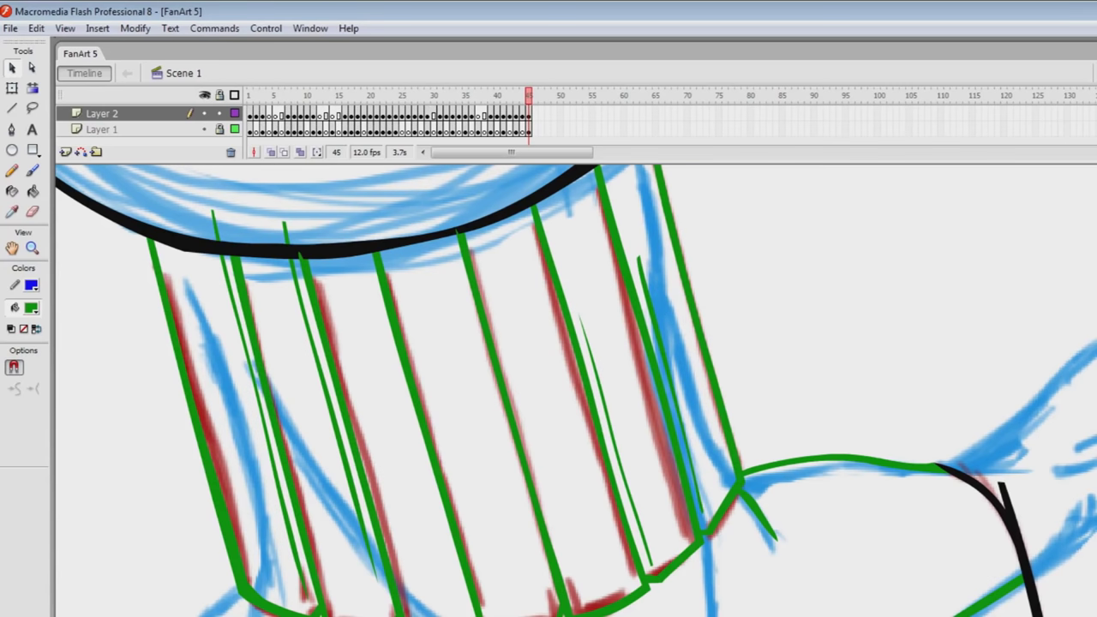
# Add short fold strokes at the base of the middle ribs, remove the thin lines' overshoot inside the head circle, and save.
pyautogui.press('b')
pyautogui.moveTo(548, 611); pyautogui.dragTo(538, 560)
pyautogui.moveTo(467, 616); pyautogui.dragTo(460, 584)
pyautogui.moveTo(199, 221); pyautogui.dragTo(299, 232)
pyautogui.hotkey('ctrl', 'z')
pyautogui.press('v')
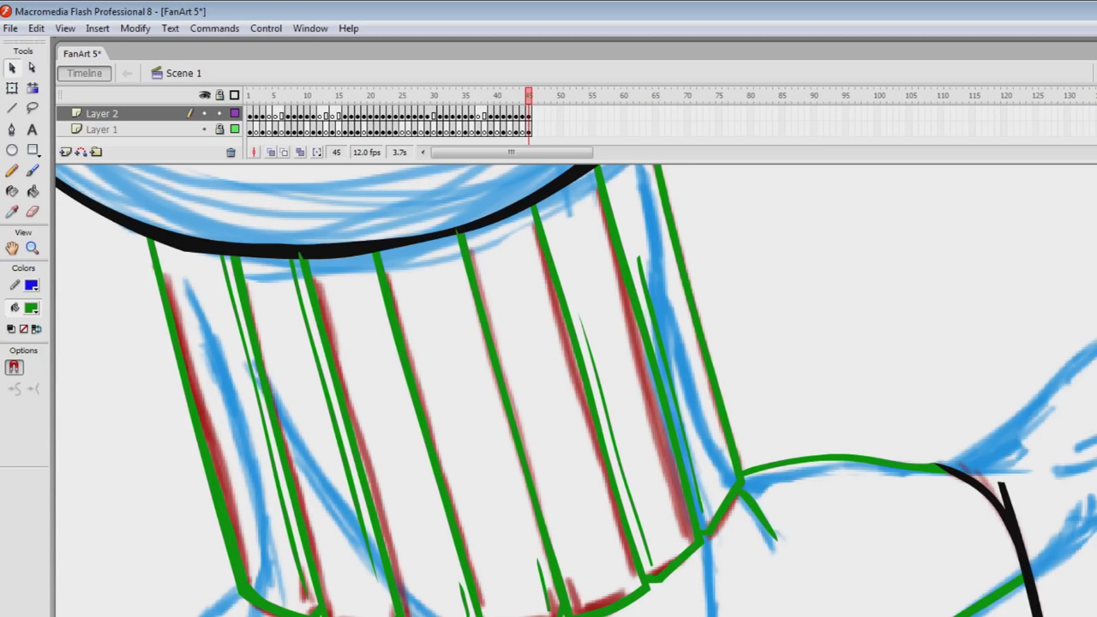
pyautogui.click(640, 589)
pyautogui.click(658, 603)
pyautogui.moveTo(632, 599); pyautogui.dragTo(638, 605)
pyautogui.hotkey('ctrl', 's')
# Ink the line from the collar's left corner to the left shoulder and a short neck stroke in green, and save.
pyautogui.moveTo(548, 479)
pyautogui.mouseDown()
pyautogui.moveTo(623, 480)
pyautogui.moveTo(623, 337)
pyautogui.mouseUp()
pyautogui.press('b')
pyautogui.moveTo(326, 461); pyautogui.dragTo(319, 517)
pyautogui.moveTo(313, 441); pyautogui.dragTo(161, 559)
pyautogui.press('v')
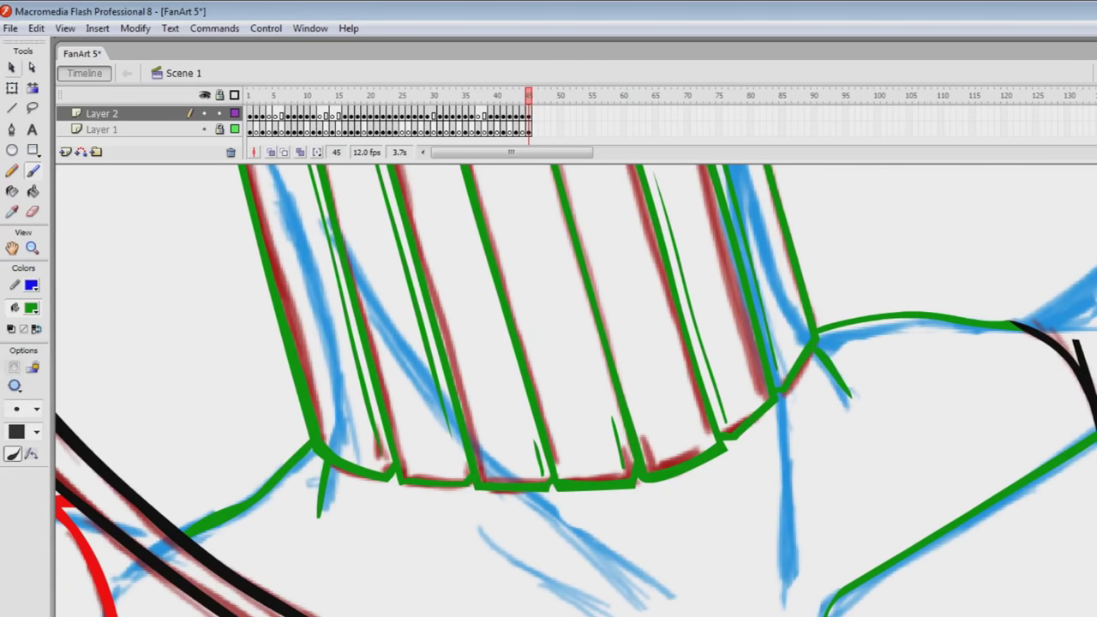
pyautogui.hotkey('ctrl', 's')
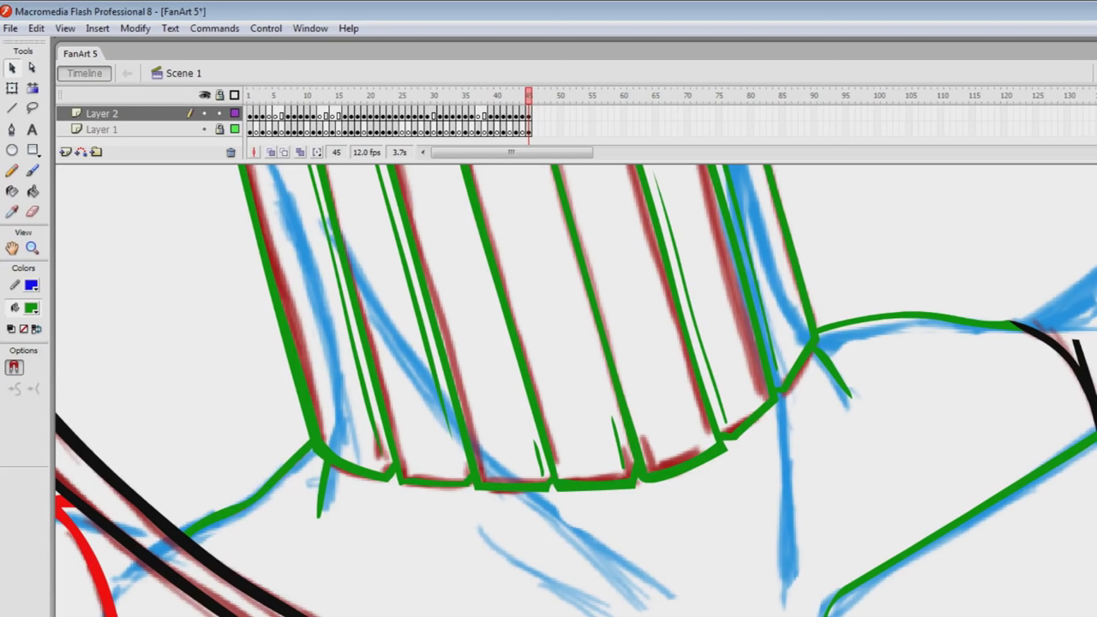
# Brush the neck tendon lines below the collar in green, plus a short parallel stroke.
pyautogui.press('b')
pyautogui.moveTo(526, 492); pyautogui.dragTo(703, 614)
pyautogui.moveTo(771, 406); pyautogui.dragTo(781, 613)
pyautogui.press('v')
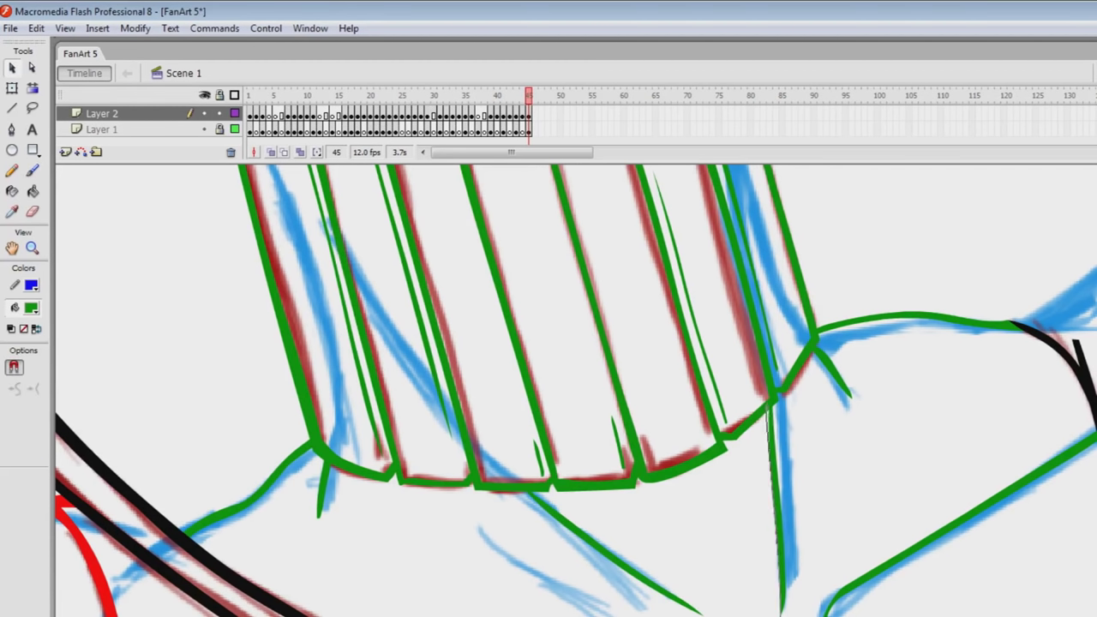
pyautogui.press('b')
pyautogui.moveTo(474, 547); pyautogui.dragTo(611, 614)
# Ink a short green chest curve beside the left wrist, over the blue sketch.
pyautogui.press('z')
pyautogui.keyDown('alt'); pyautogui.click(522, 418); pyautogui.keyUp('alt')
pyautogui.keyDown('alt'); pyautogui.click(523, 417); pyautogui.keyUp('alt')
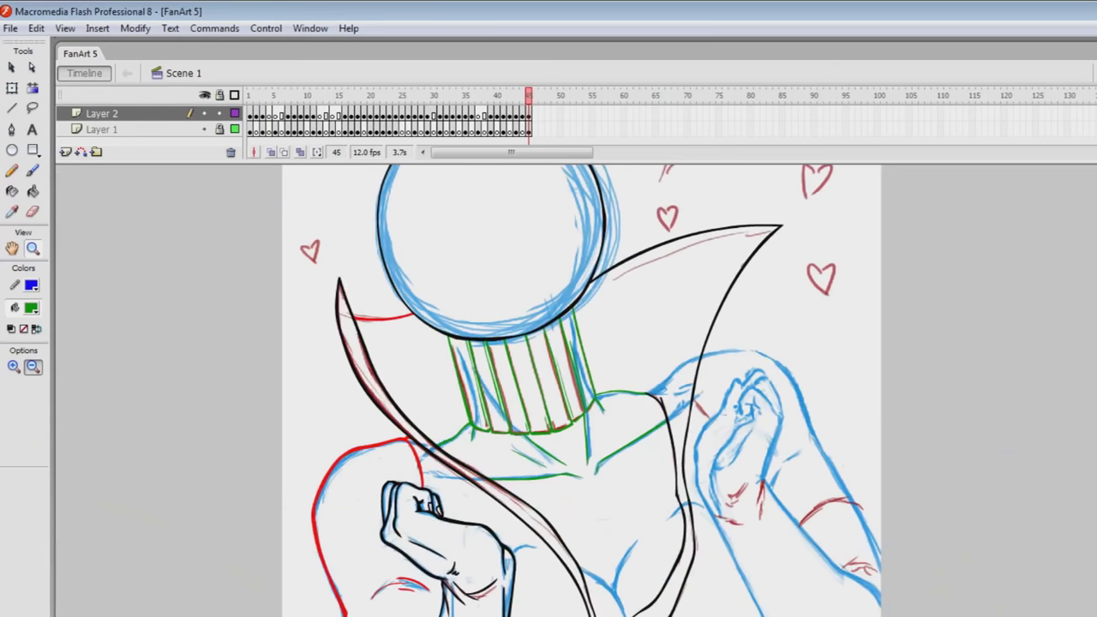
pyautogui.moveTo(467, 514); pyautogui.dragTo(822, 613)
pyautogui.press('b')
pyautogui.moveTo(183, 306)
pyautogui.mouseDown()
pyautogui.moveTo(202, 282)
pyautogui.moveTo(293, 282)
pyautogui.mouseUp()
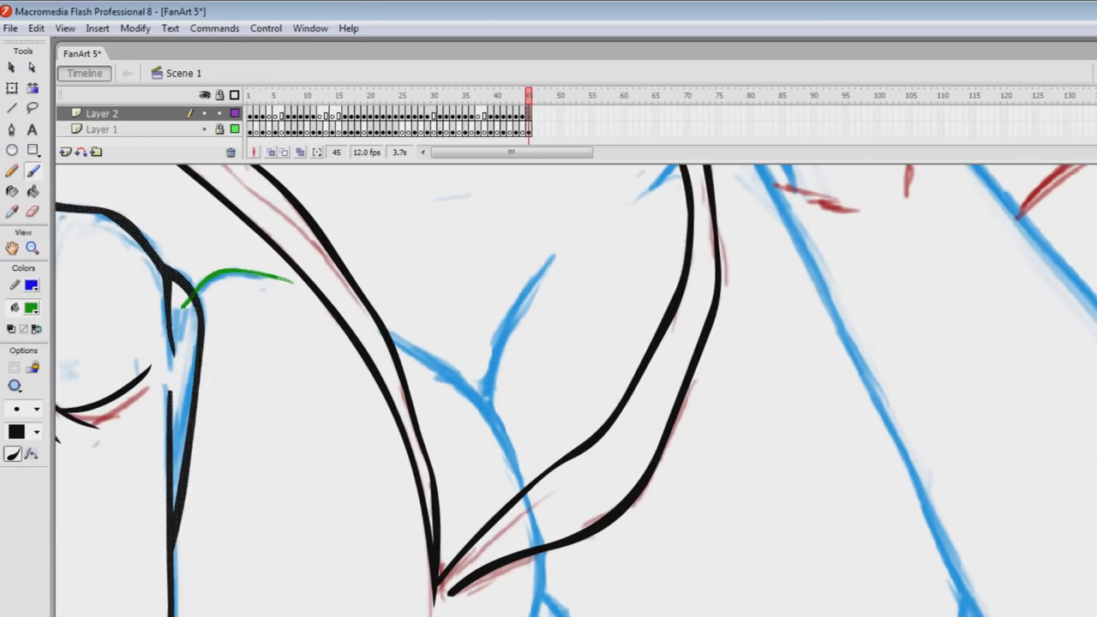
# Ink the green lines branching from the lower end of the chest's centre line, and save.
pyautogui.scroll(-4, 575, 391)
pyautogui.moveTo(515, 327); pyautogui.dragTo(721, 239)
pyautogui.moveTo(546, 299)
pyautogui.mouseDown()
pyautogui.moveTo(467, 463)
pyautogui.moveTo(719, 406)
pyautogui.mouseUp()
pyautogui.hotkey('ctrl', 's')
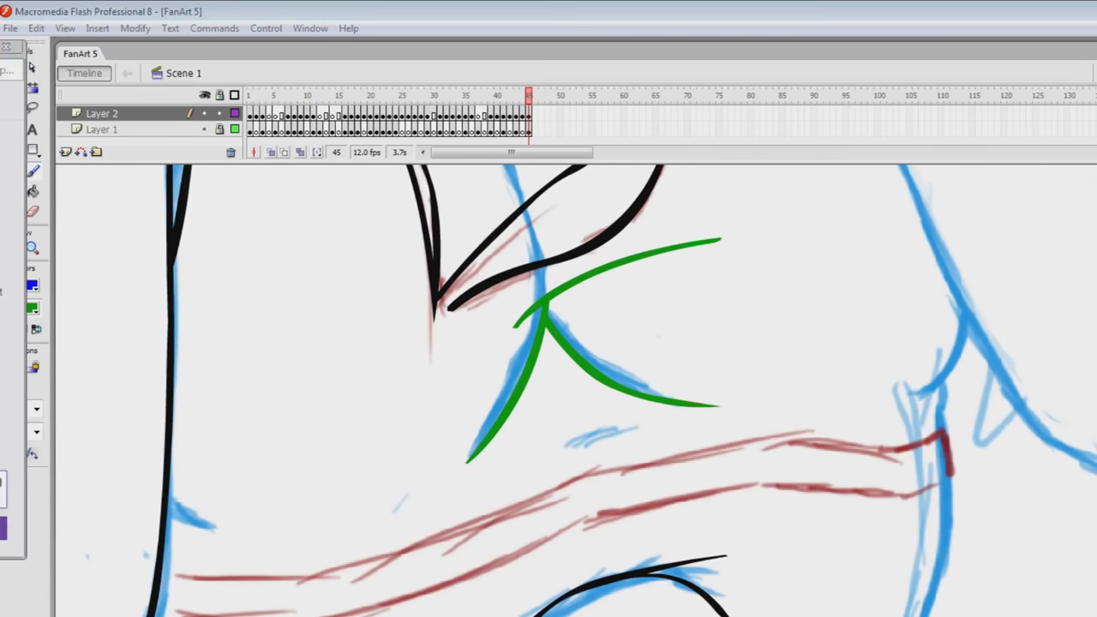
# Add a short green curve beside the left forearm and small strokes above the waist band, saving the document.
pyautogui.moveTo(117, 476); pyautogui.dragTo(262, 529)
pyautogui.hotkey('ctrl', 's')
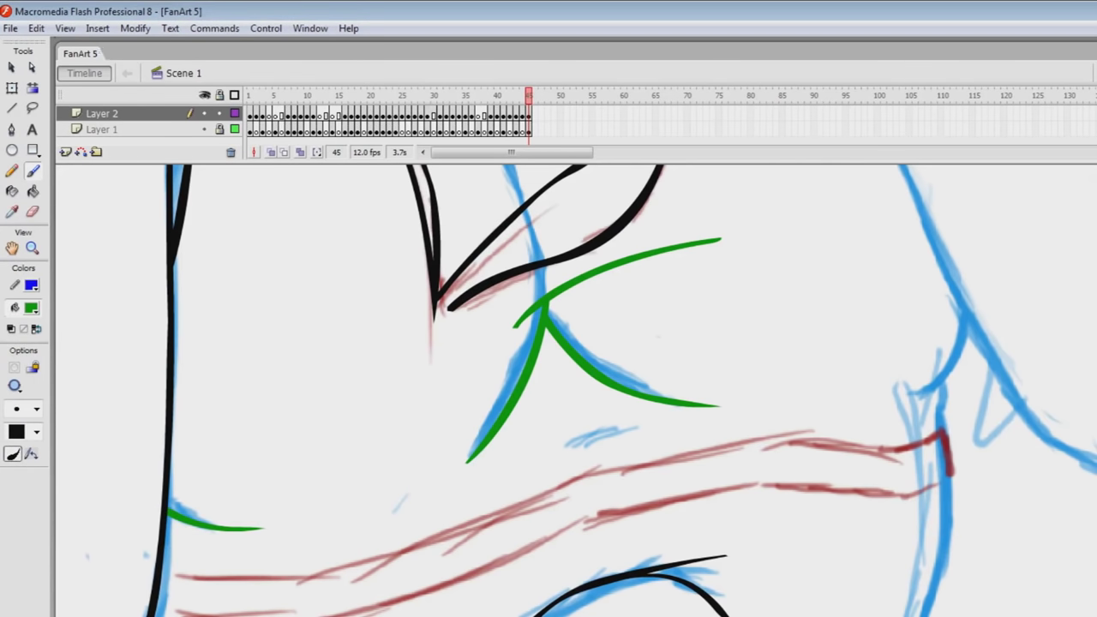
pyautogui.moveTo(563, 450); pyautogui.dragTo(649, 420)
pyautogui.moveTo(579, 448); pyautogui.dragTo(666, 428)
pyautogui.hotkey('ctrl', 's')
# Ink the chest's forked centre lines and a curve across the right-hand band in green, delete the parts overlapping the bands, and save.
pyautogui.scroll(5, 370, 467)
pyautogui.moveTo(369, 468); pyautogui.dragTo(517, 612)
pyautogui.moveTo(585, 366); pyautogui.dragTo(486, 538)
pyautogui.moveTo(636, 334)
pyautogui.mouseDown()
pyautogui.moveTo(691, 290)
pyautogui.moveTo(742, 313)
pyautogui.mouseUp()
pyautogui.hotkey('ctrl', 'z')
pyautogui.moveTo(687, 289); pyautogui.dragTo(734, 287)
pyautogui.keyDown('ctrl'); pyautogui.click(375, 472); pyautogui.keyUp('ctrl')
pyautogui.press('Delete')
pyautogui.keyDown('ctrl'); pyautogui.click(691, 290); pyautogui.keyUp('ctrl')
pyautogui.press('Delete')
pyautogui.hotkey('ctrl', 's')
# Add a green contour curve on the chest above the centre fork, and save.
pyautogui.moveTo(431, 349); pyautogui.dragTo(555, 284)
pyautogui.hotkey('ctrl', 's')
pyautogui.press('v')
pyautogui.scroll(3, 555, 284)
pyautogui.hotkey('ctrl', 's')
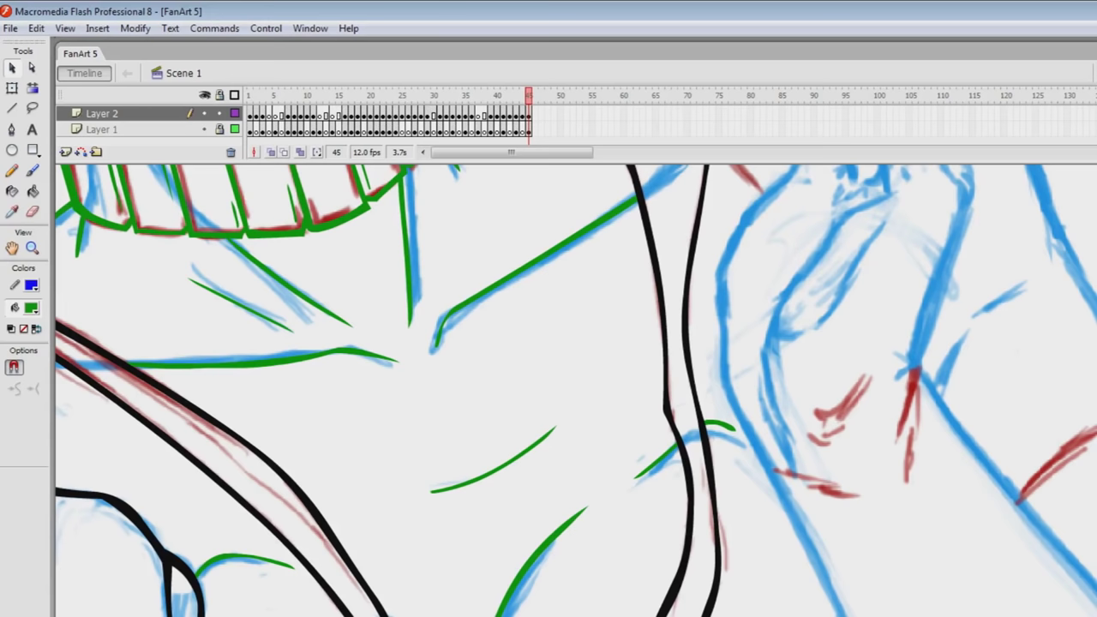
# Ink the crease strokes below the right-hand fist and the line between its forearm and upper arm in green.
pyautogui.scroll(-2, 576, 391)
pyautogui.hscroll(5, 575, 390)
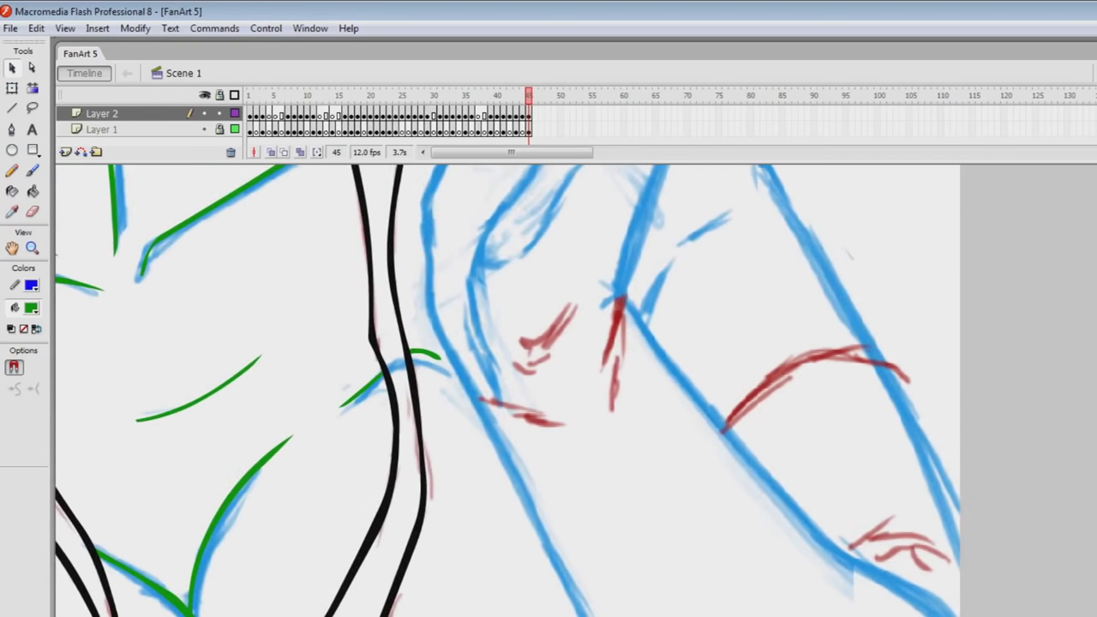
pyautogui.press('b')
pyautogui.moveTo(623, 293)
pyautogui.mouseDown()
pyautogui.moveTo(598, 370)
pyautogui.moveTo(623, 366)
pyautogui.mouseUp()
pyautogui.moveTo(616, 359); pyautogui.dragTo(600, 427)
pyautogui.hscroll(3, 576, 390)
pyautogui.moveTo(478, 297)
pyautogui.mouseDown()
pyautogui.moveTo(685, 541)
pyautogui.moveTo(810, 613)
pyautogui.mouseUp()
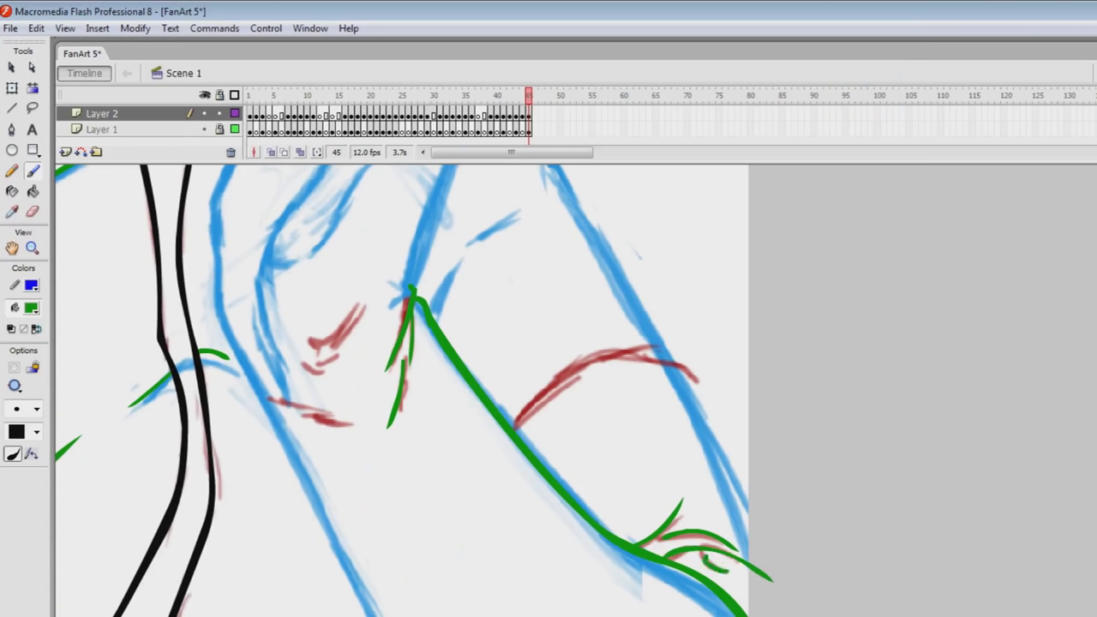
# Ink the double curve across the right-hand upper arm and its lower outer edge in green, tidy the curve ends, and save.
pyautogui.moveTo(516, 426); pyautogui.dragTo(642, 377)
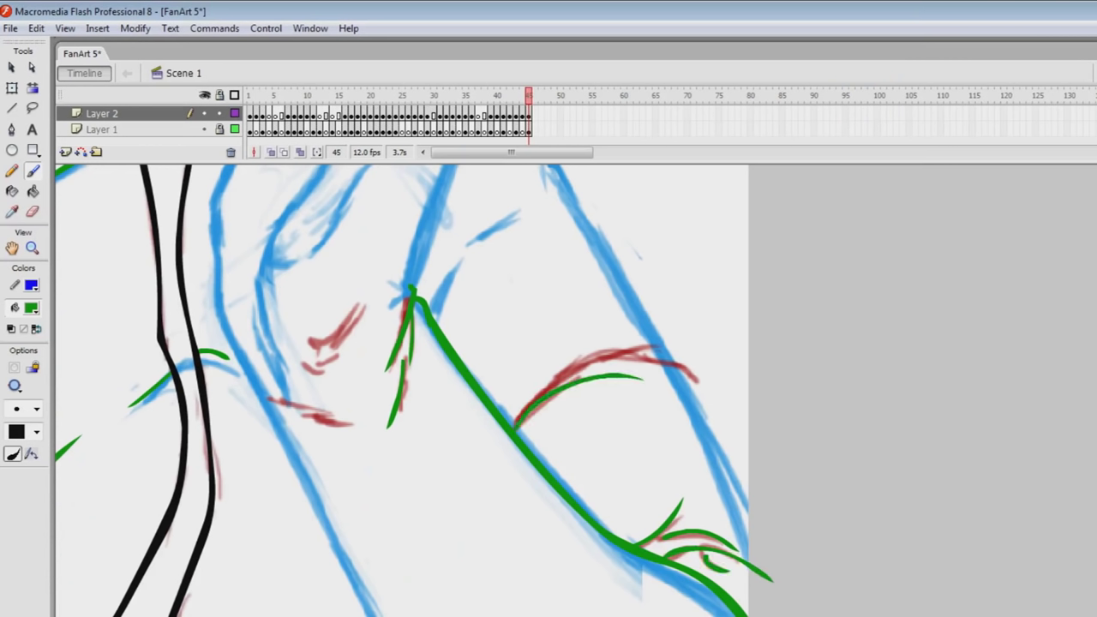
pyautogui.moveTo(508, 423)
pyautogui.mouseDown()
pyautogui.moveTo(689, 376)
pyautogui.moveTo(759, 562)
pyautogui.mouseUp()
pyautogui.hotkey('ctrl', 's')
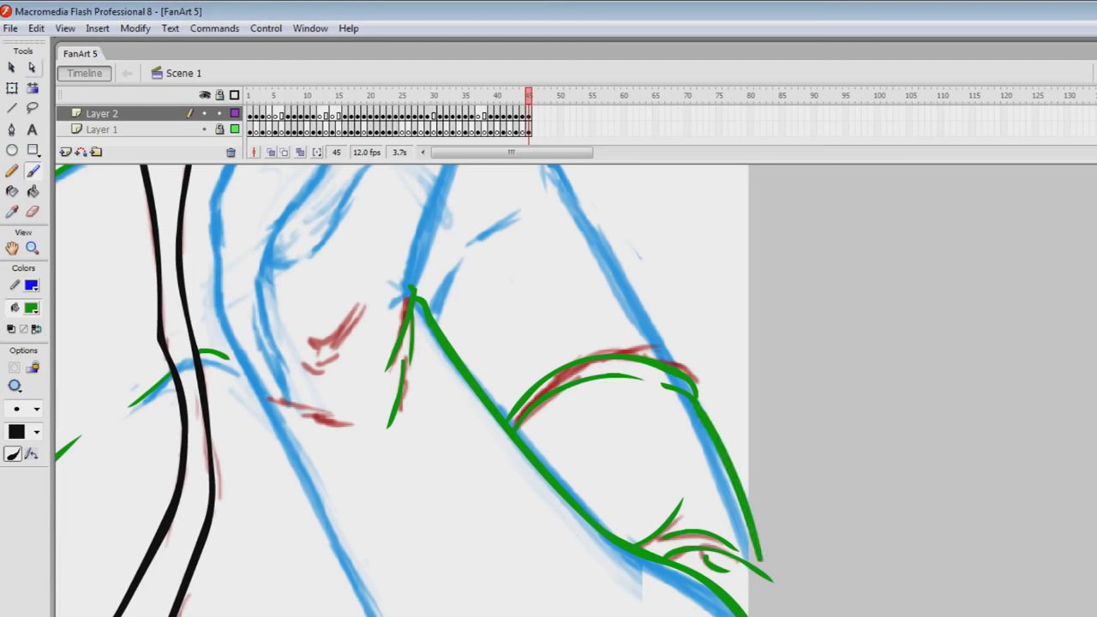
pyautogui.press('v')
pyautogui.moveTo(695, 403); pyautogui.dragTo(691, 400)
pyautogui.moveTo(662, 384); pyautogui.dragTo(670, 387)
pyautogui.click(528, 114)
pyautogui.press('Escape')
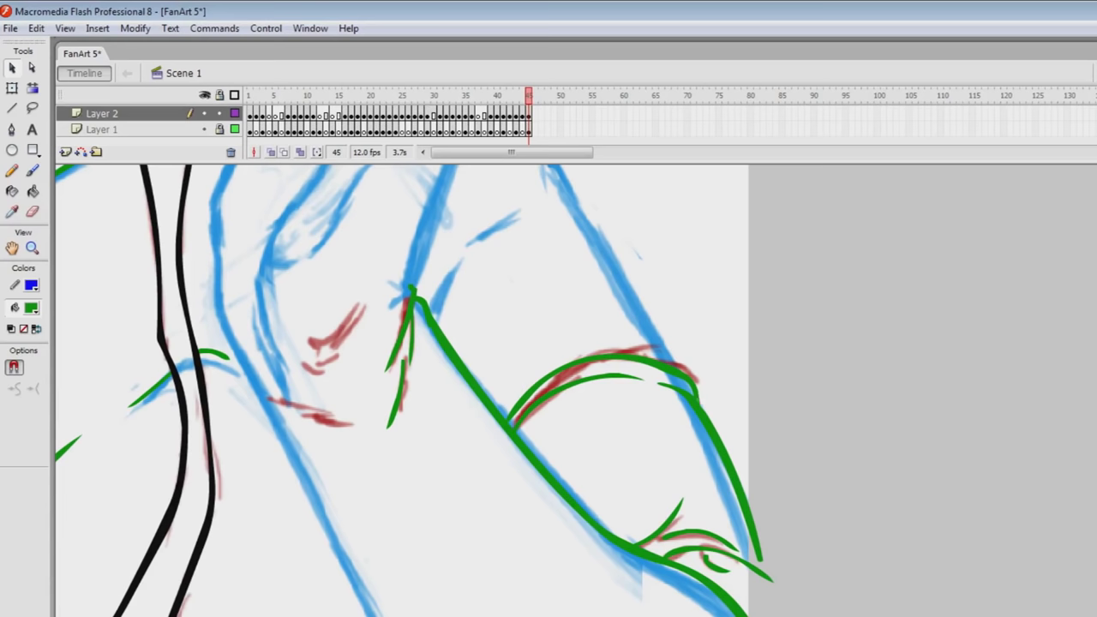
pyautogui.hotkey('ctrl', 's')
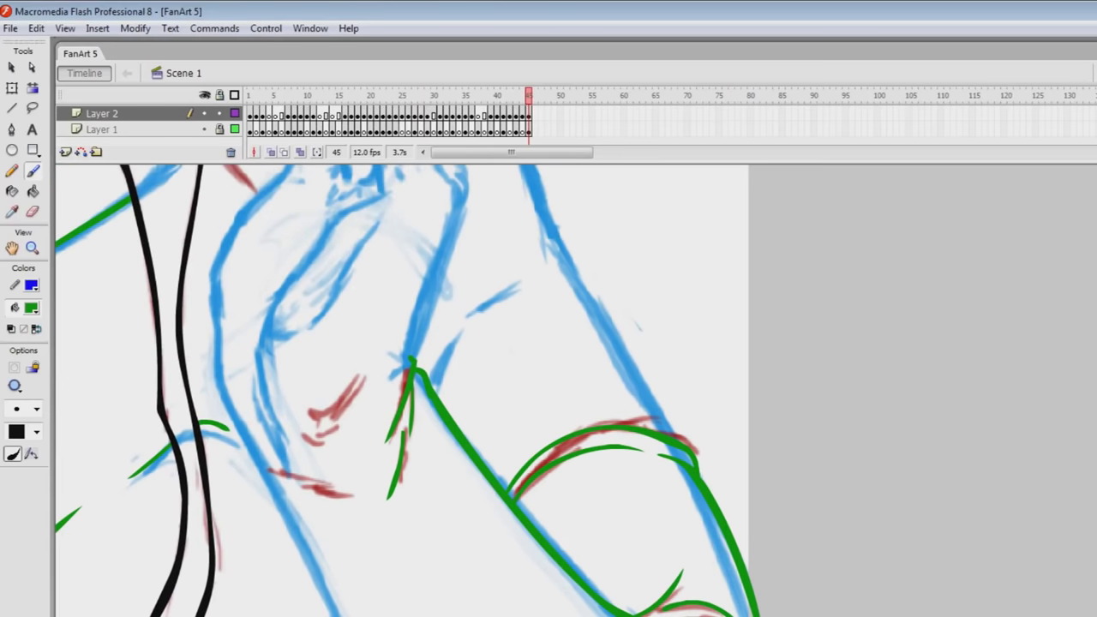
# Ink two wrist strokes and the outer edge of the right-hand forearm in green, and save.
pyautogui.moveTo(246, 458); pyautogui.dragTo(370, 558)
pyautogui.moveTo(404, 496); pyautogui.dragTo(380, 560)
pyautogui.scroll(-5, 403, 390)
pyautogui.moveTo(407, 409)
pyautogui.mouseDown()
pyautogui.moveTo(455, 533)
pyautogui.moveTo(512, 613)
pyautogui.mouseUp()
pyautogui.hotkey('ctrl', 's')
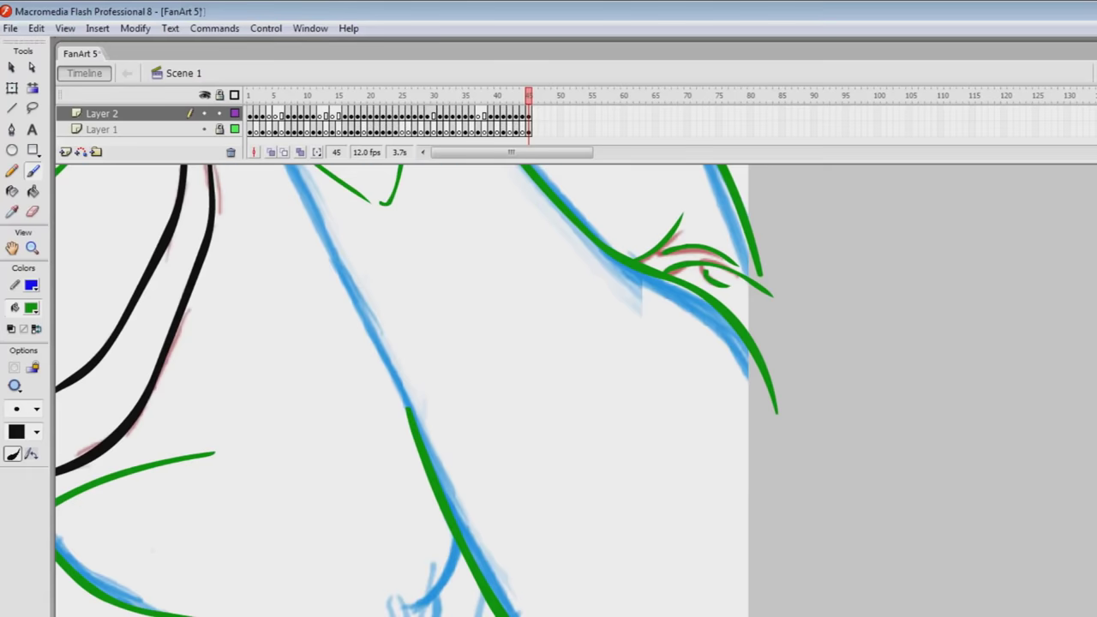
pyautogui.moveTo(377, 248)
pyautogui.mouseDown()
pyautogui.moveTo(454, 531)
pyautogui.moveTo(457, 390)
pyautogui.mouseUp()
pyautogui.moveTo(336, 257); pyautogui.dragTo(493, 566)
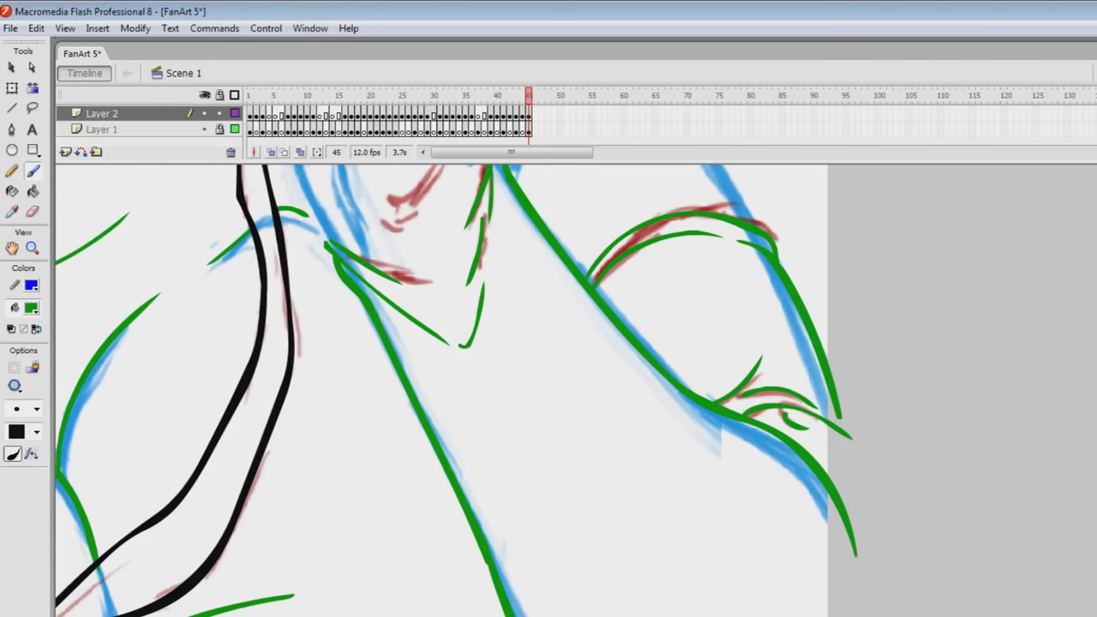
pyautogui.press('v')
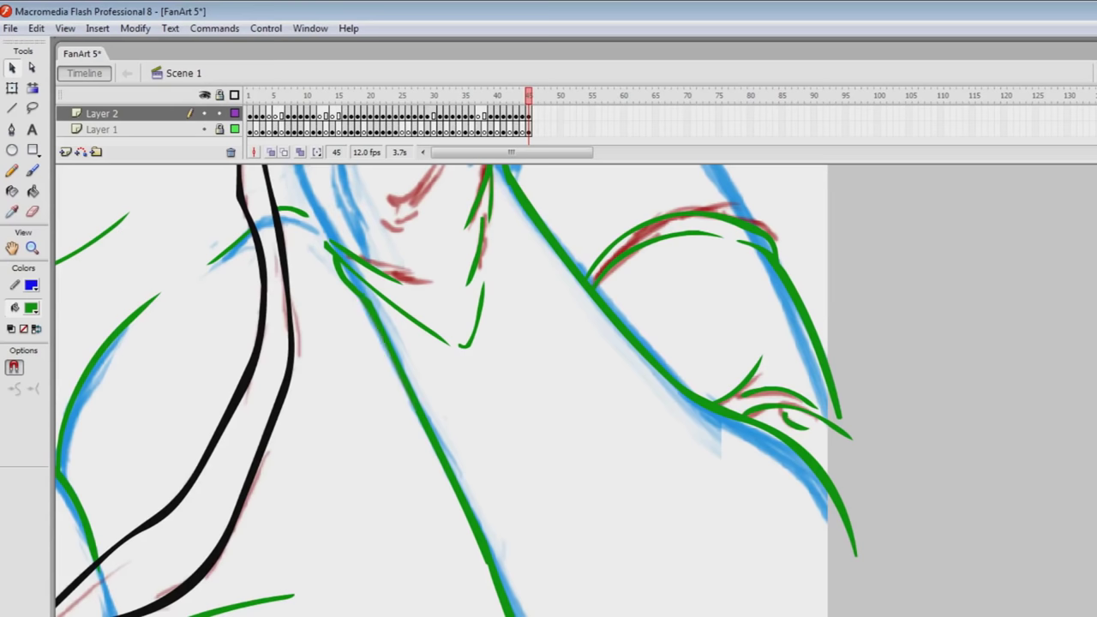
pyautogui.hotkey('ctrl', 's')
# Ink a short green curve branching from the right-hand forearm's outer edge toward the torso, and save.
pyautogui.scroll(-5, 441, 390)
pyautogui.press('b')
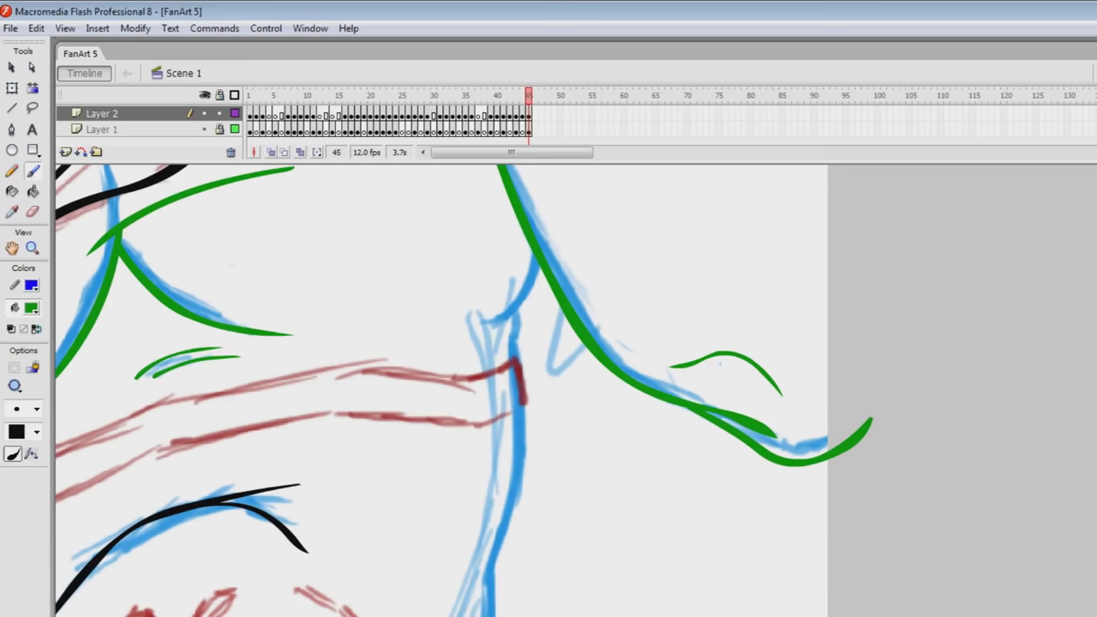
pyautogui.moveTo(539, 257); pyautogui.dragTo(478, 327)
pyautogui.hotkey('ctrl', 's')
# Ink the wrist-side contour and the small inner finger lines of the right-hand fist in green, and save.
pyautogui.hscroll(-4, 478, 327)
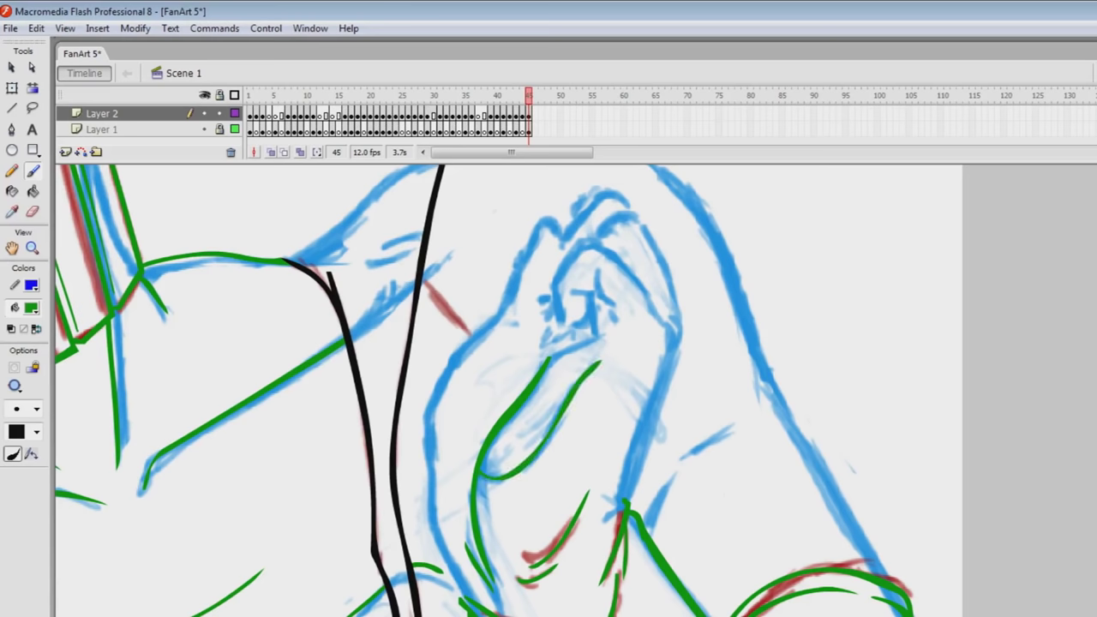
pyautogui.moveTo(548, 358); pyautogui.dragTo(606, 338)
pyautogui.hotkey('ctrl', 's')
pyautogui.scroll(3, 509, 391)
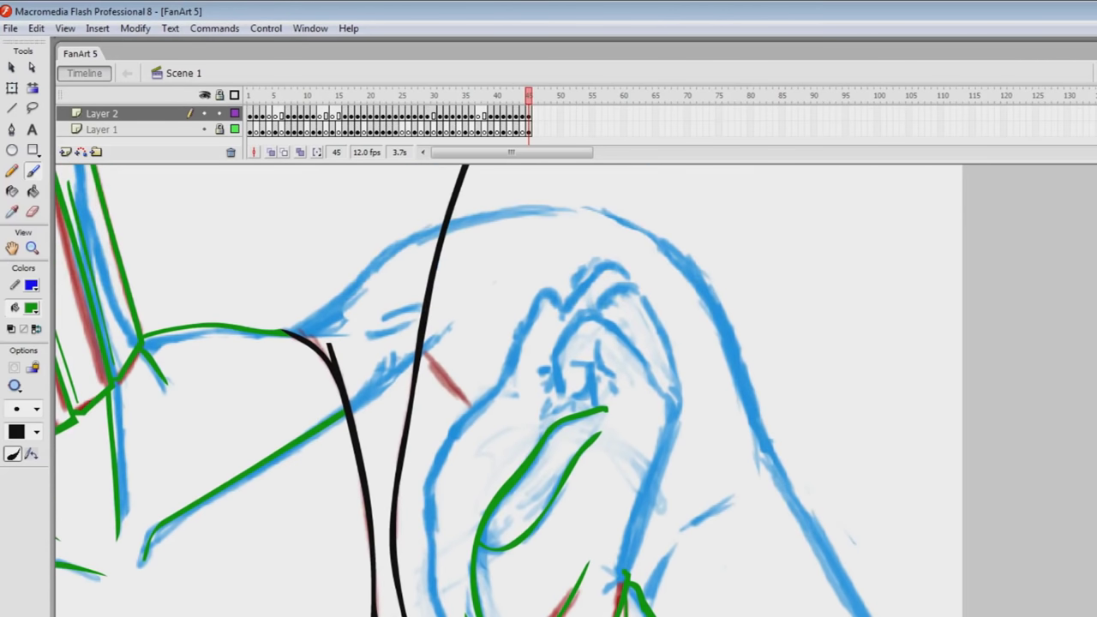
pyautogui.moveTo(565, 367); pyautogui.dragTo(591, 362)
pyautogui.moveTo(594, 337)
pyautogui.mouseDown()
pyautogui.moveTo(596, 367)
pyautogui.moveTo(613, 377)
pyautogui.mouseUp()
pyautogui.moveTo(604, 389); pyautogui.dragTo(582, 410)
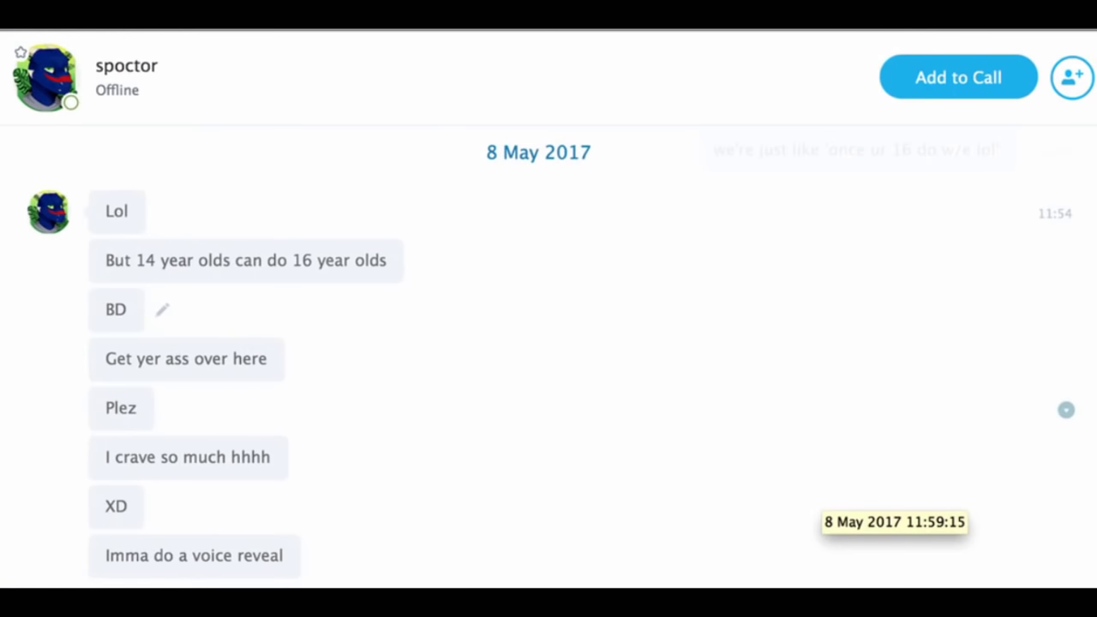
pyautogui.moveTo(555, 360); pyautogui.dragTo(564, 408)
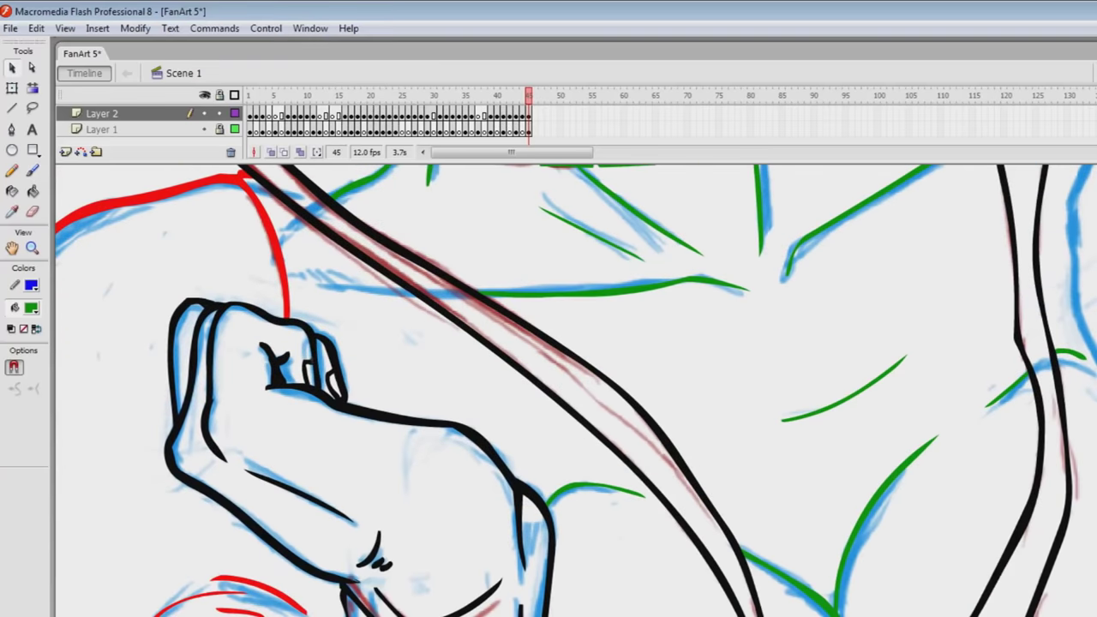
# Cut the stray black pieces between the fingers of the left-hand fist, and save.
pyautogui.rightClick(332, 392)
pyautogui.click(353, 401)
pyautogui.rightClick(304, 362)
pyautogui.click(326, 370)
pyautogui.hotkey('ctrl', 's')
# Add green contour strokes inside the left-hand fist's forearm and beside its elbow, and save.
pyautogui.press('b')
pyautogui.moveTo(203, 470); pyautogui.dragTo(326, 521)
pyautogui.moveTo(420, 426)
pyautogui.mouseDown()
pyautogui.moveTo(405, 469)
pyautogui.moveTo(443, 542)
pyautogui.mouseUp()
pyautogui.moveTo(526, 526); pyautogui.dragTo(524, 596)
pyautogui.hotkey('ctrl', 's')
pyautogui.hotkey('alt', 'Tab')
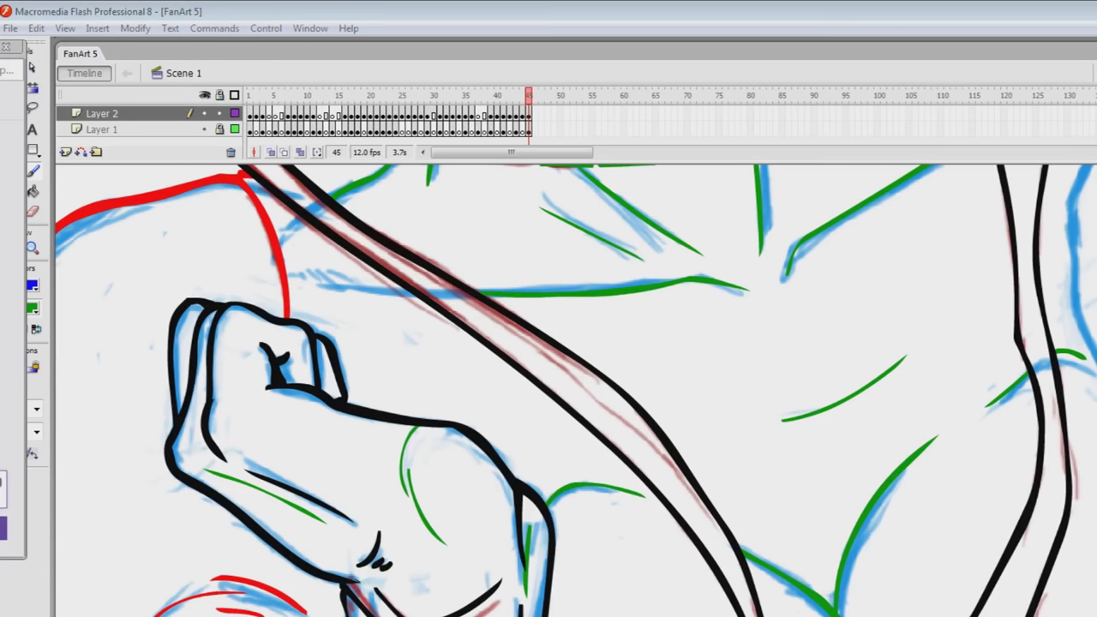
pyautogui.hotkey('alt', 'Tab')
# Ink the front finger and the outer side of the right-hand fist in green, and save.
pyautogui.moveTo(968, 291)
pyautogui.mouseDown()
pyautogui.moveTo(516, 291)
pyautogui.moveTo(257, 505)
pyautogui.mouseUp()
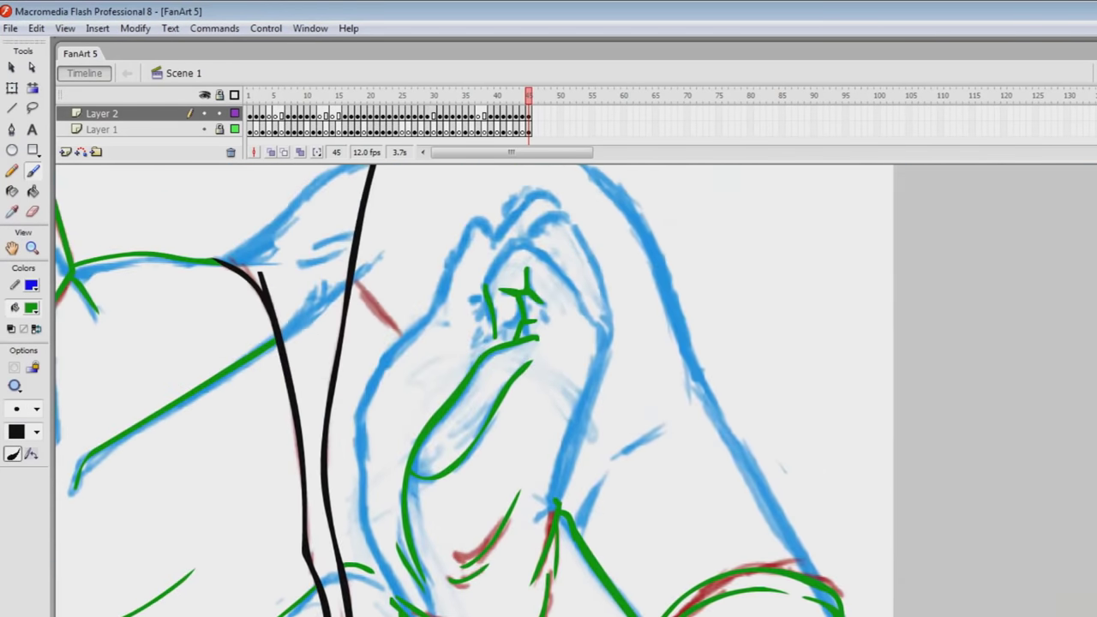
pyautogui.moveTo(486, 291)
pyautogui.mouseDown()
pyautogui.moveTo(530, 239)
pyautogui.moveTo(593, 313)
pyautogui.moveTo(606, 386)
pyautogui.moveTo(555, 504)
pyautogui.mouseUp()
pyautogui.hotkey('ctrl', 's')
pyautogui.press('v')
pyautogui.press('b')
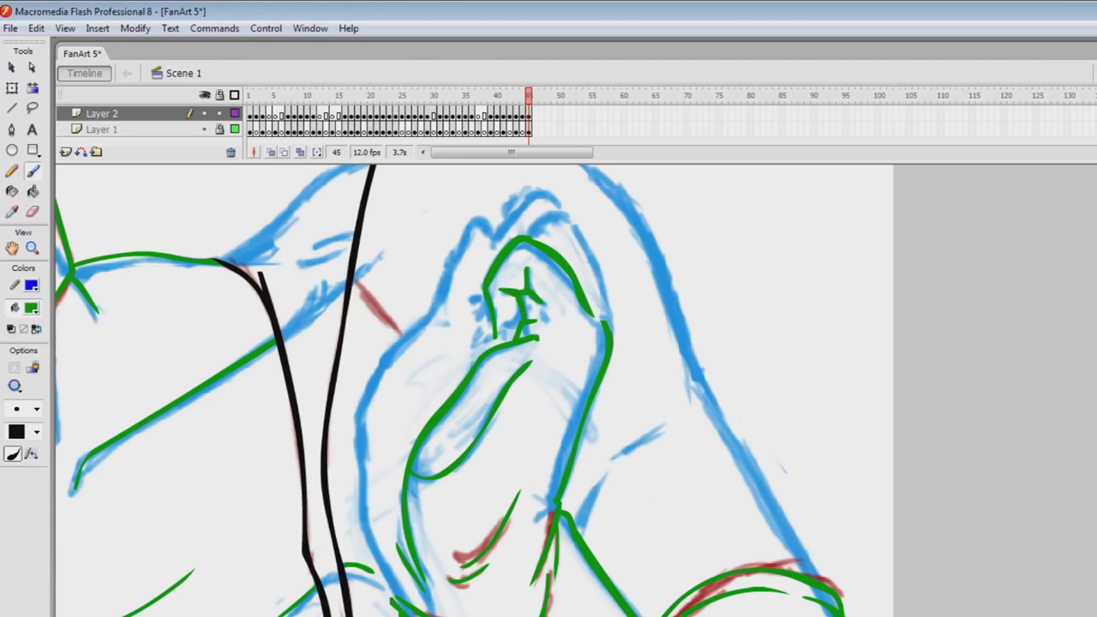
# Ink the outline of the second finger on the right-hand fist in green, refine its curve, and save.
pyautogui.moveTo(524, 233)
pyautogui.mouseDown()
pyautogui.moveTo(567, 216)
pyautogui.moveTo(610, 321)
pyautogui.mouseUp()
pyautogui.press('v')
pyautogui.hotkey('ctrl', 's')
pyautogui.moveTo(548, 264); pyautogui.dragTo(553, 258)
pyautogui.hotkey('ctrl', 's')
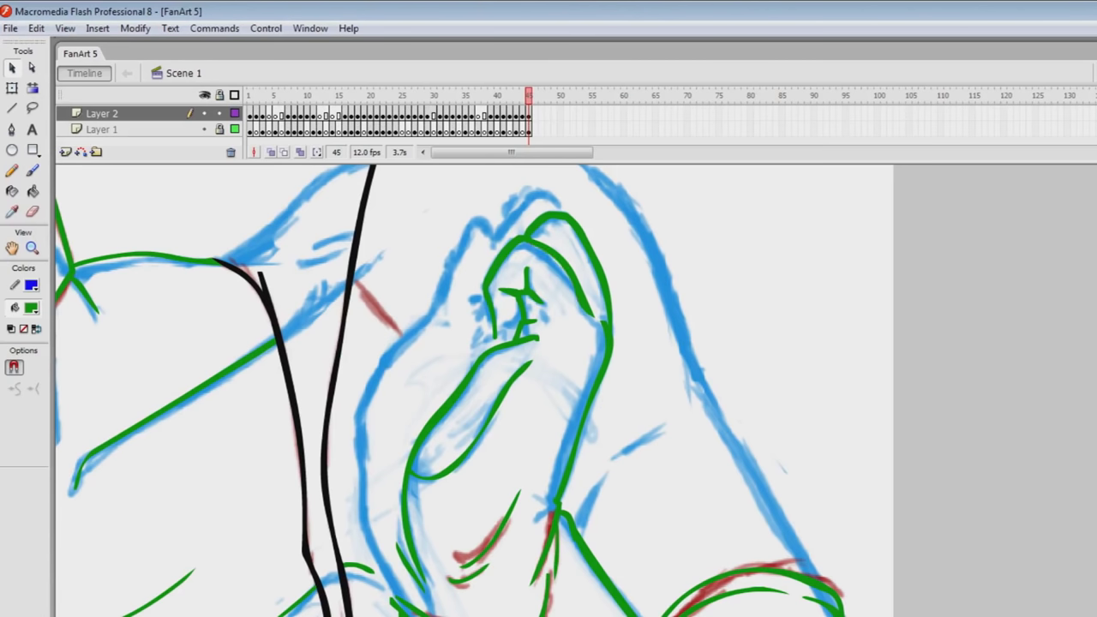
pyautogui.hscroll(-1, 474, 390)
pyautogui.press('b')
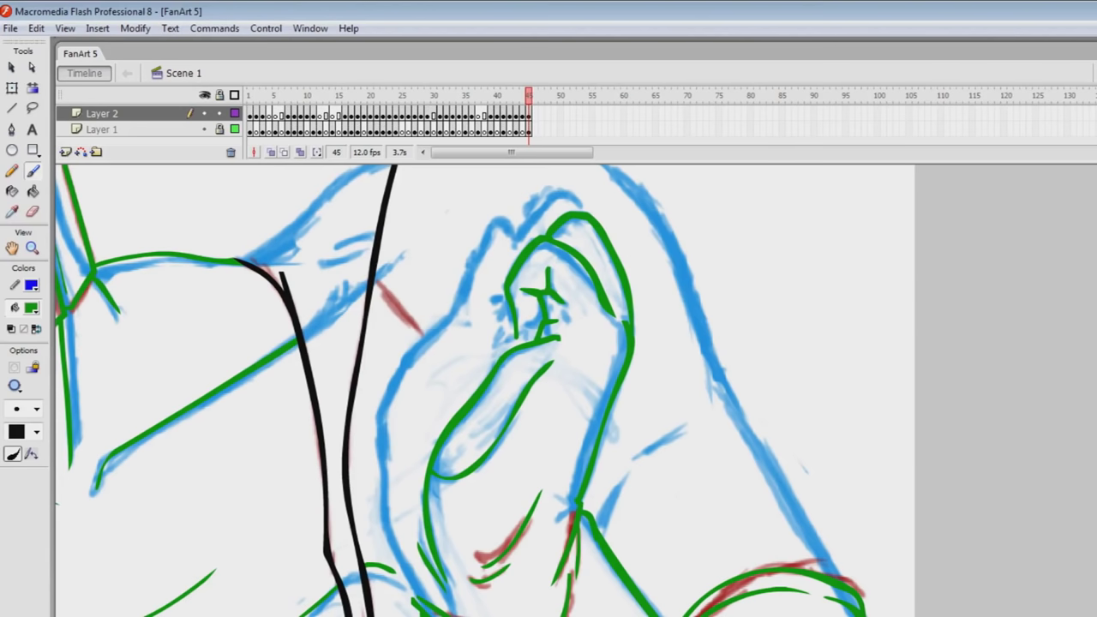
# Switch to the file browser and open the Ponderific Commentaries folder under Documents, Animations, Reviews-Commentaries.
pyautogui.hotkey('alt', 'Tab')
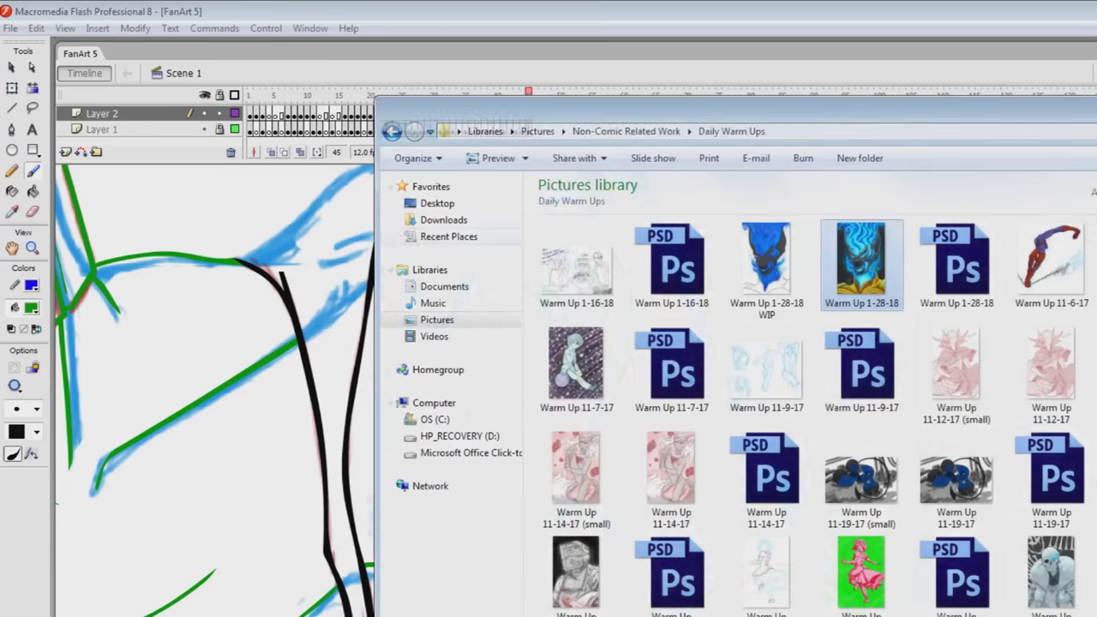
pyautogui.click(444, 286)
pyautogui.doubleClick(672, 266)
pyautogui.doubleClick(672, 373)
pyautogui.doubleClick(861, 377)
pyautogui.click(861, 382)
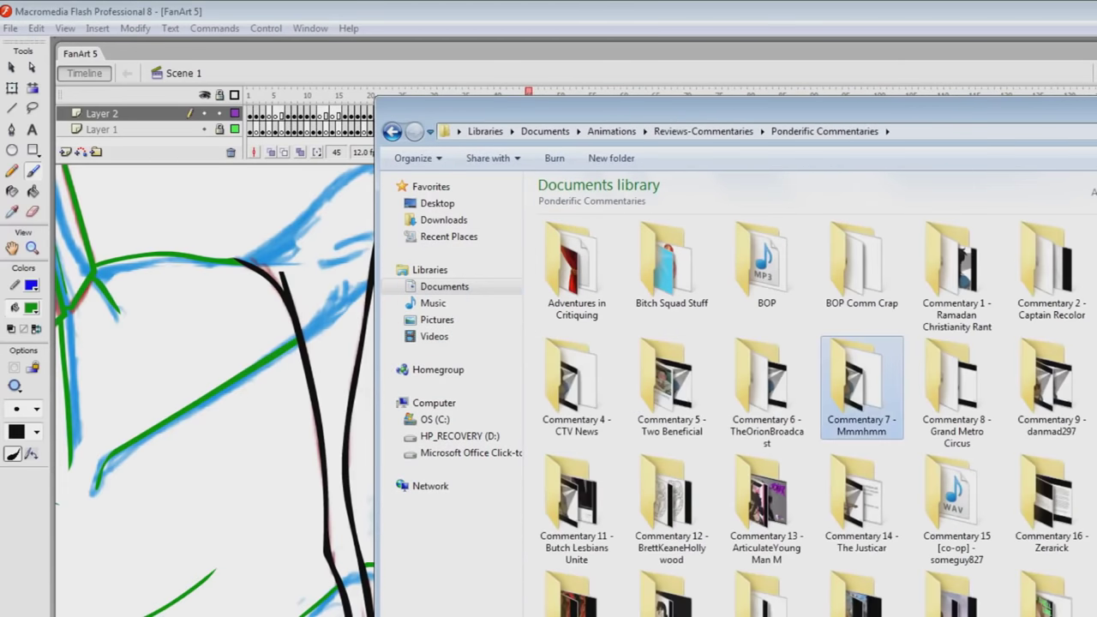
# Open the Supersonicward co-op folder, view the Ponder Sprocket co-op thumbnail and Octomama pictures, and switch back to the Flash drawing.
pyautogui.scroll(-10, 860, 480)
pyautogui.scroll(2, 765, 514)
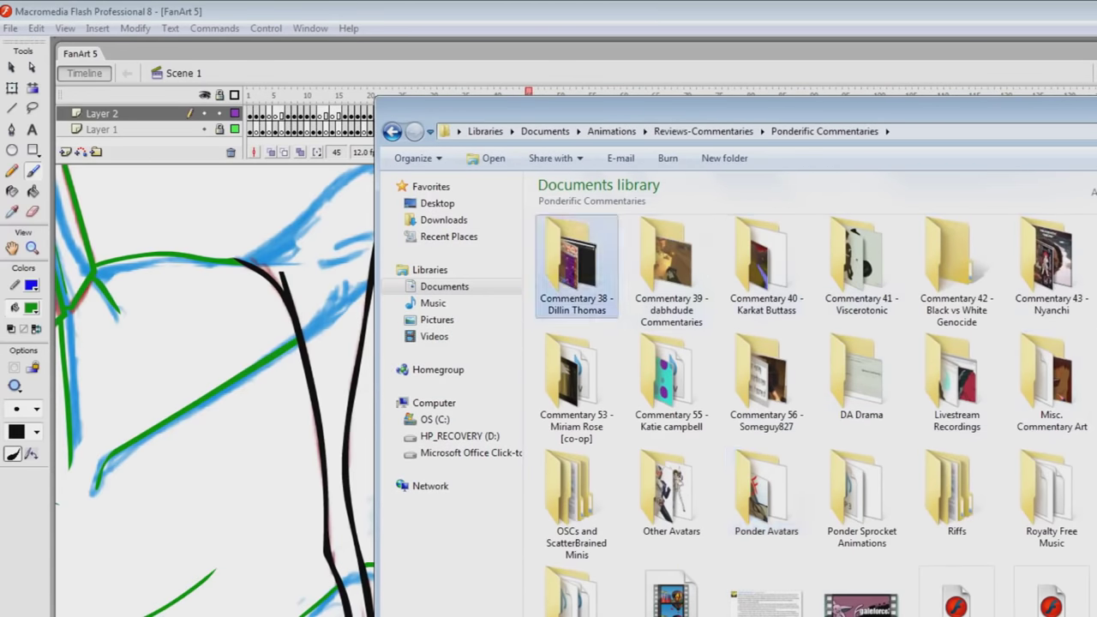
pyautogui.scroll(3, 943, 386)
pyautogui.doubleClick(1051, 381)
pyautogui.doubleClick(829, 514)
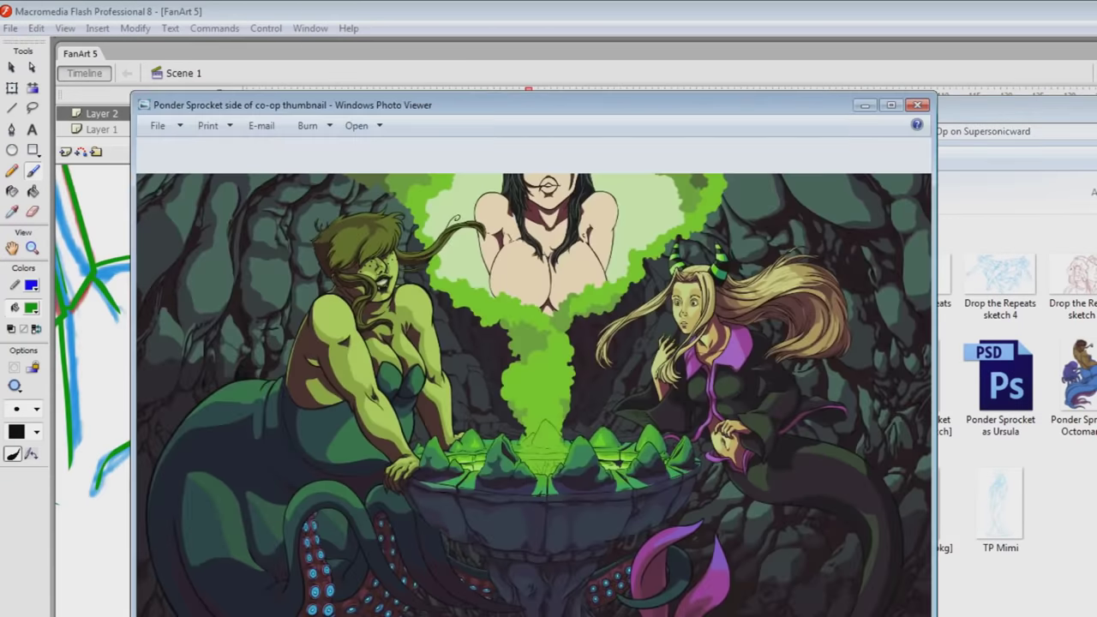
pyautogui.moveTo(130, 97); pyautogui.dragTo(49, 28)
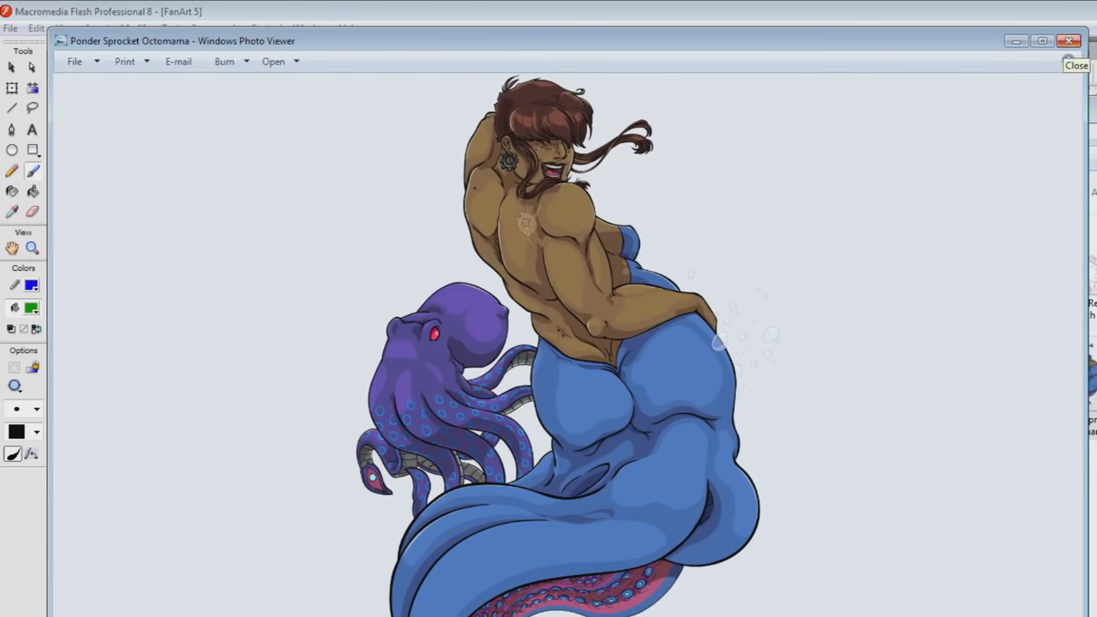
pyautogui.click(1068, 41)
pyautogui.hotkey('alt', 'Tab')
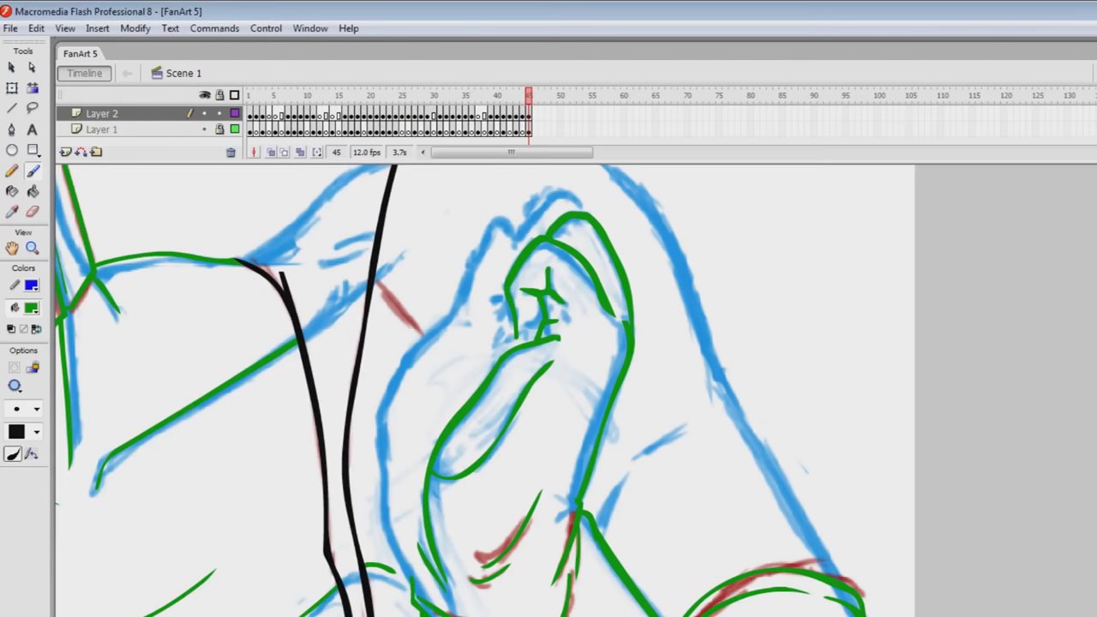
# Ink a green curve on the right-hand upper arm and short finger crease lines on the fist.
pyautogui.moveTo(600, 529); pyautogui.dragTo(694, 431)
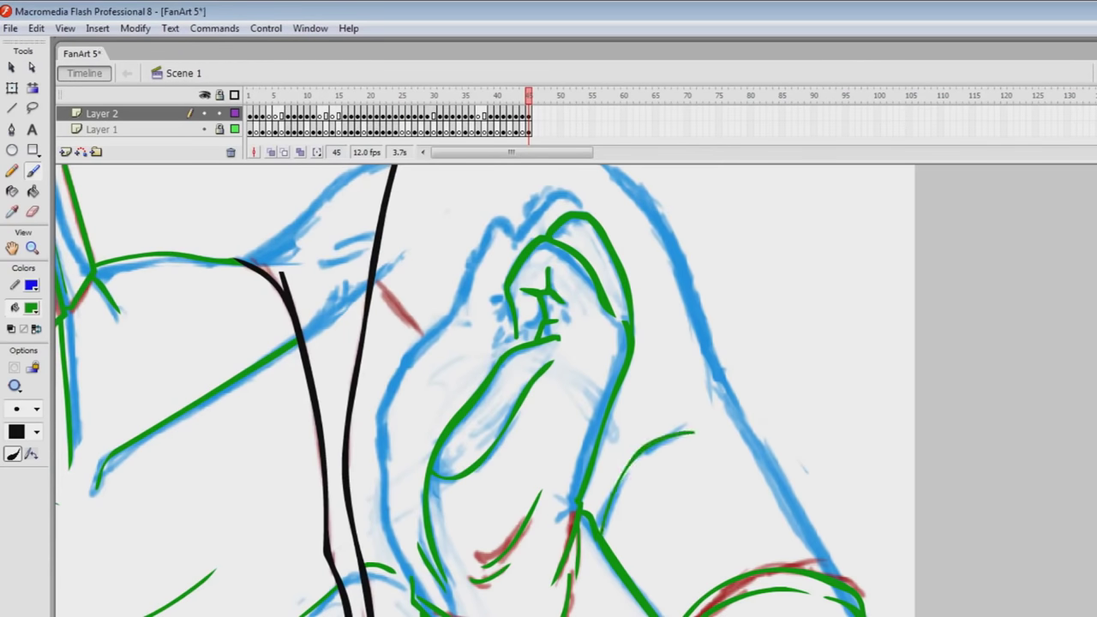
pyautogui.moveTo(517, 340); pyautogui.dragTo(535, 334)
pyautogui.hotkey('ctrl', 'z')
pyautogui.moveTo(507, 295)
pyautogui.mouseDown()
pyautogui.moveTo(489, 302)
pyautogui.moveTo(495, 355)
pyautogui.mouseUp()
pyautogui.moveTo(515, 334); pyautogui.dragTo(488, 372)
# Ink the remaining fingertips and the long inner edge of the right-hand fist and wrist in green, and save.
pyautogui.moveTo(454, 311)
pyautogui.mouseDown()
pyautogui.moveTo(476, 248)
pyautogui.moveTo(514, 224)
pyautogui.moveTo(519, 259)
pyautogui.mouseUp()
pyautogui.moveTo(521, 230)
pyautogui.mouseDown()
pyautogui.moveTo(549, 195)
pyautogui.moveTo(579, 210)
pyautogui.moveTo(556, 194)
pyautogui.moveTo(516, 259)
pyautogui.mouseUp()
pyautogui.hotkey('ctrl', 'z')
pyautogui.hotkey('ctrl', 'z')
pyautogui.hotkey('ctrl', 's')
pyautogui.moveTo(470, 290)
pyautogui.mouseDown()
pyautogui.moveTo(504, 219)
pyautogui.moveTo(519, 232)
pyautogui.mouseUp()
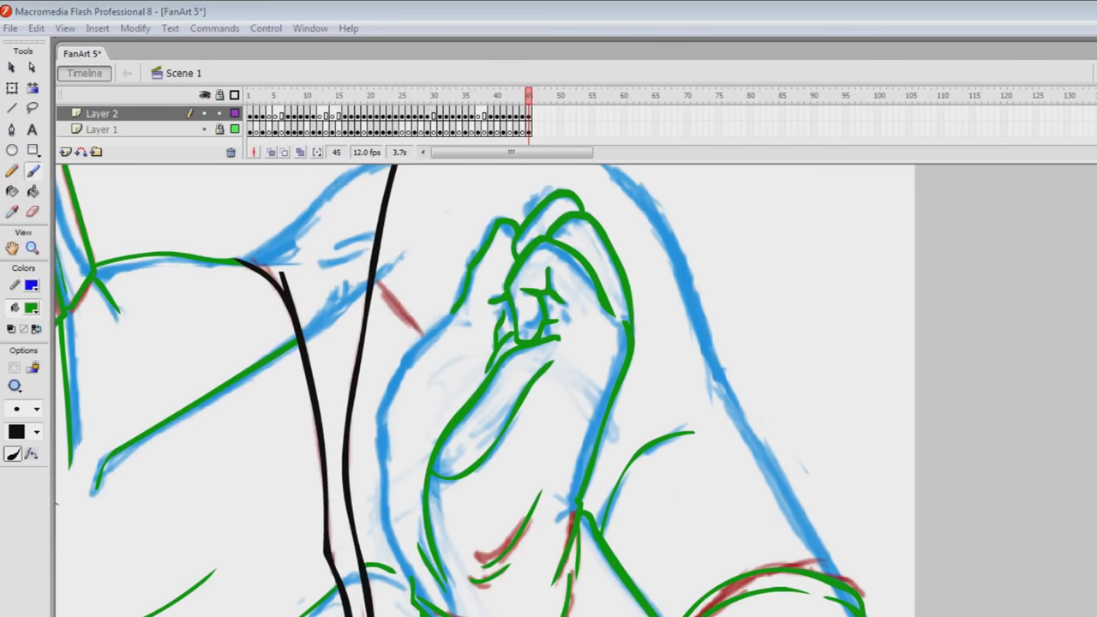
pyautogui.moveTo(454, 310)
pyautogui.mouseDown()
pyautogui.moveTo(433, 330)
pyautogui.moveTo(381, 523)
pyautogui.moveTo(409, 591)
pyautogui.mouseUp()
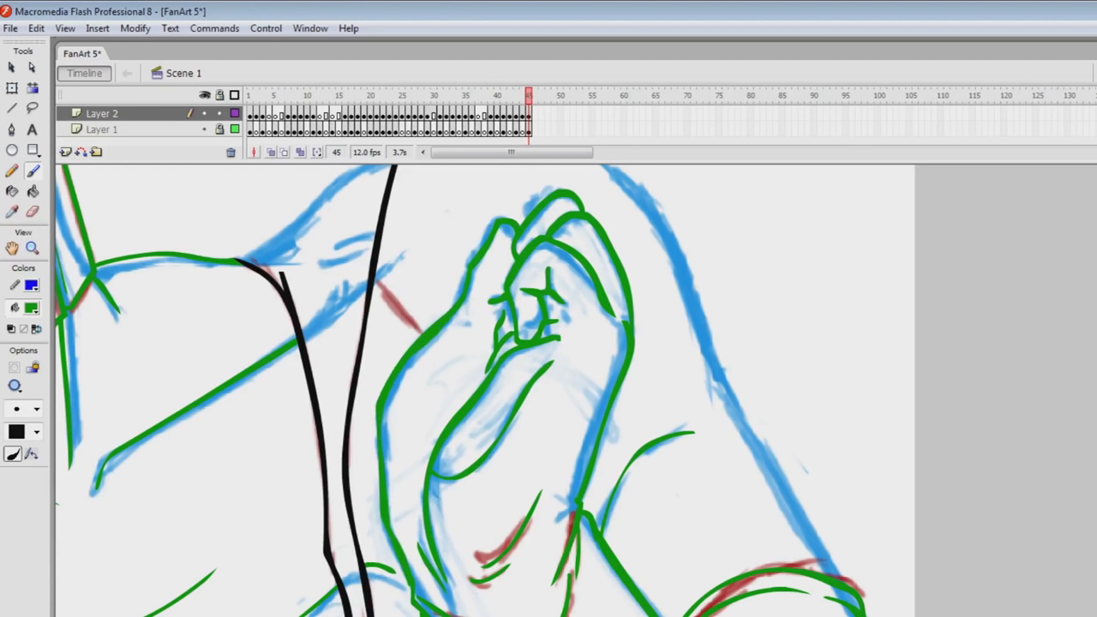
pyautogui.press('v')
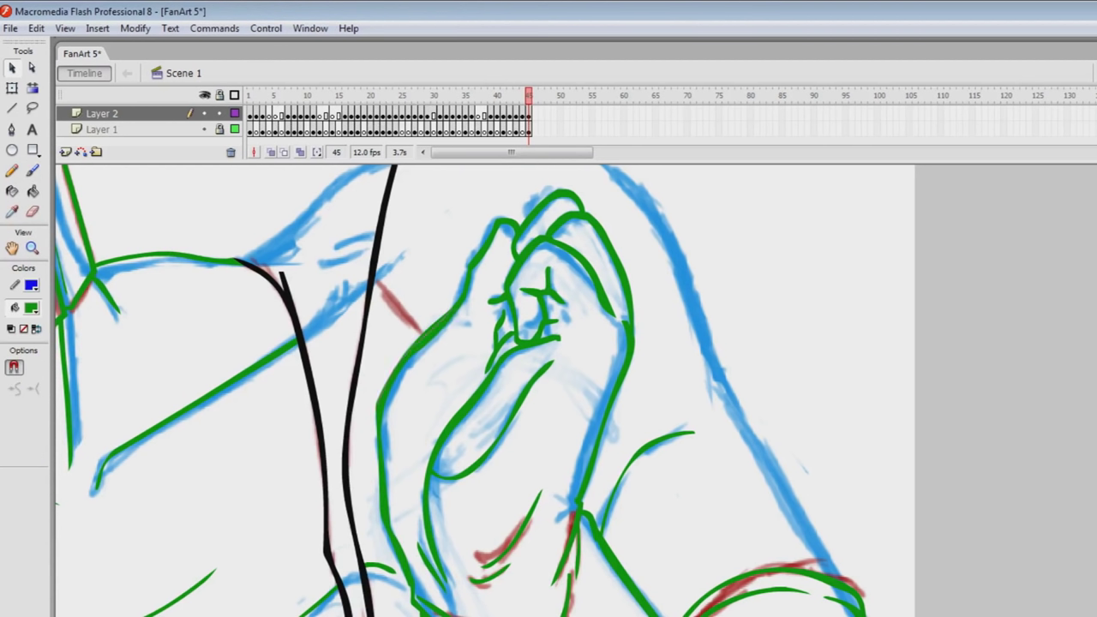
pyautogui.hotkey('ctrl', 's')
# Add small green crease strokes along the outer side, centre and inner side of the right-hand fist, and save.
pyautogui.press('b')
pyautogui.moveTo(603, 374)
pyautogui.mouseDown()
pyautogui.moveTo(610, 396)
pyautogui.moveTo(574, 359)
pyautogui.mouseUp()
pyautogui.moveTo(607, 403); pyautogui.dragTo(593, 377)
pyautogui.moveTo(602, 419); pyautogui.dragTo(581, 389)
pyautogui.hotkey('ctrl', 's')
pyautogui.moveTo(605, 290); pyautogui.dragTo(615, 301)
pyautogui.moveTo(544, 295)
pyautogui.mouseDown()
pyautogui.moveTo(555, 319)
pyautogui.moveTo(579, 324)
pyautogui.mouseUp()
pyautogui.hotkey('ctrl', 's')
pyautogui.moveTo(458, 317); pyautogui.dragTo(487, 329)
# Ink the right-hand shoulder and upper arm's outer edge in green down to the curve crossing the arm.
pyautogui.scroll(3, 480, 360)
pyautogui.moveTo(369, 304)
pyautogui.mouseDown()
pyautogui.moveTo(557, 277)
pyautogui.moveTo(717, 543)
pyautogui.moveTo(779, 615)
pyautogui.mouseUp()
pyautogui.scroll(-4, 485, 391)
pyautogui.hotkey('ctrl', 'z')
pyautogui.moveTo(716, 295); pyautogui.dragTo(843, 508)
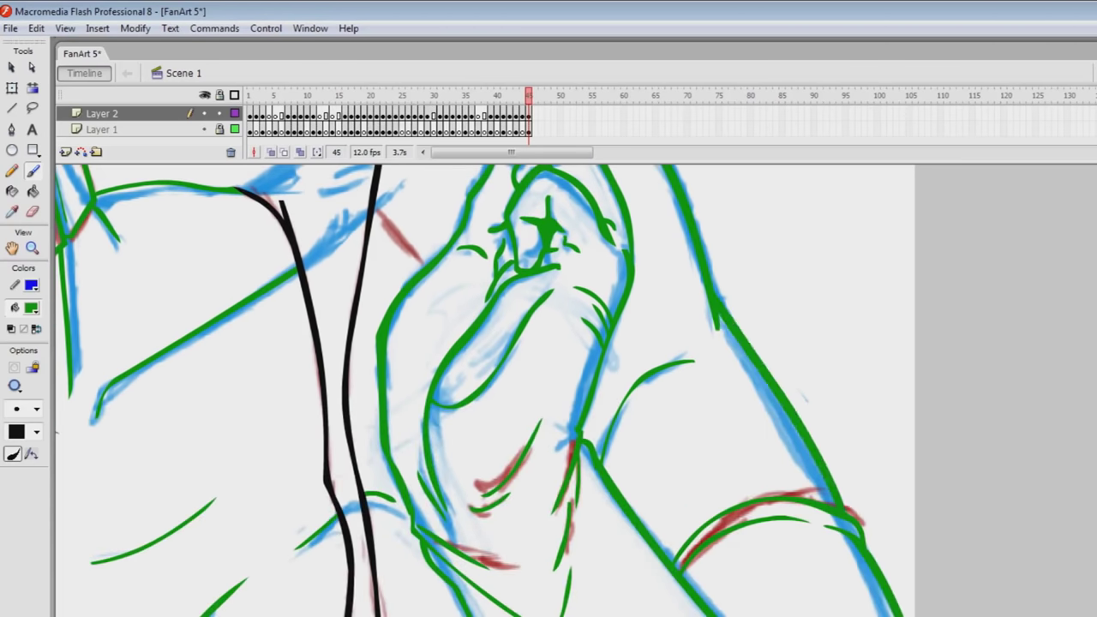
pyautogui.press('v')
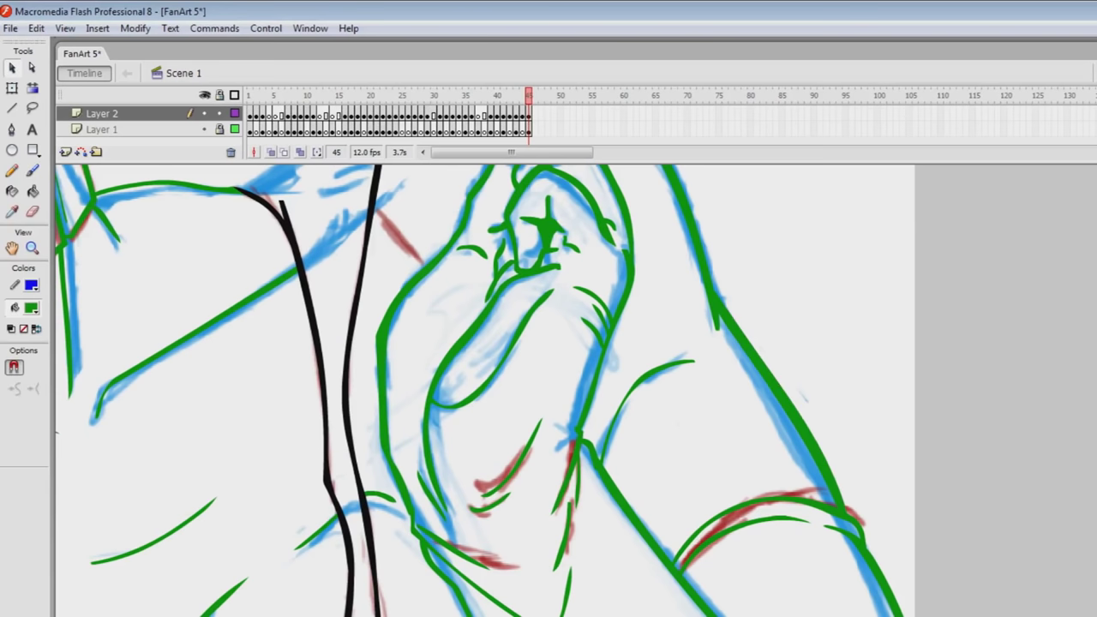
pyautogui.scroll(7, 480, 386)
pyautogui.press('b')
pyautogui.rightClick(360, 575)
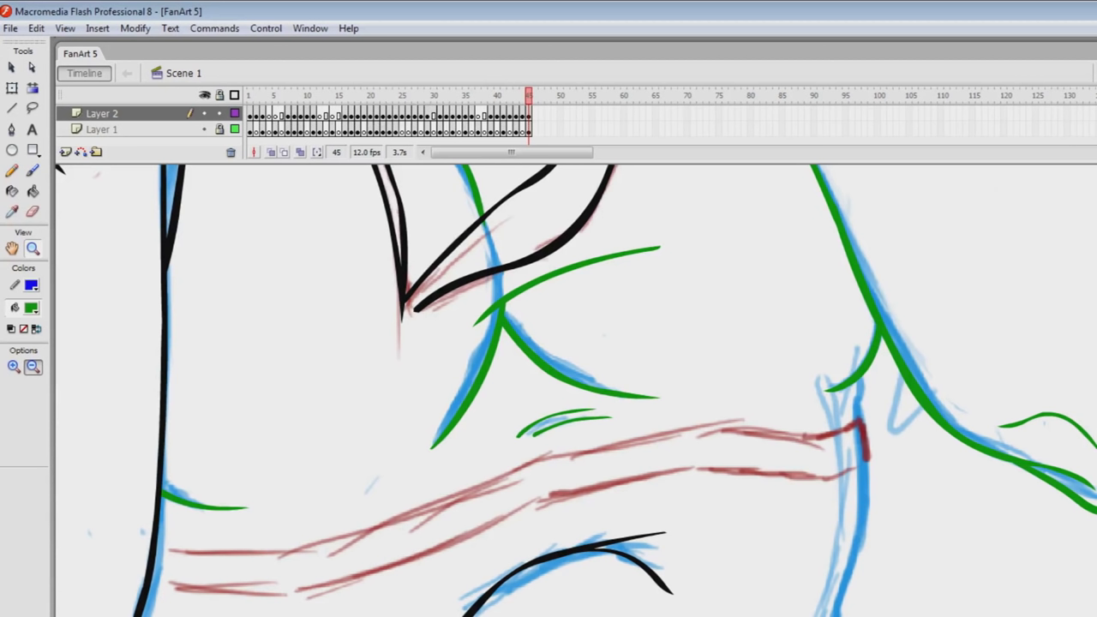
# Ink the upper and lower edges of the band across the chest in green with the Brush, and close its left-hand end.
pyautogui.press('b')
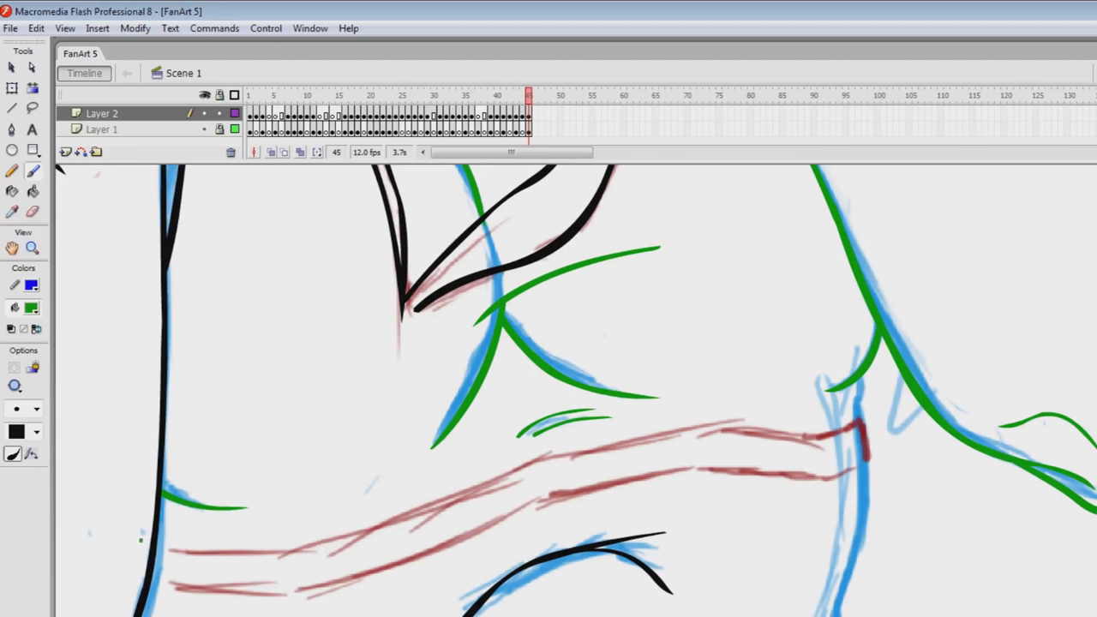
pyautogui.moveTo(142, 544)
pyautogui.mouseDown()
pyautogui.moveTo(278, 553)
pyautogui.moveTo(608, 451)
pyautogui.moveTo(747, 431)
pyautogui.moveTo(859, 425)
pyautogui.moveTo(868, 461)
pyautogui.mouseUp()
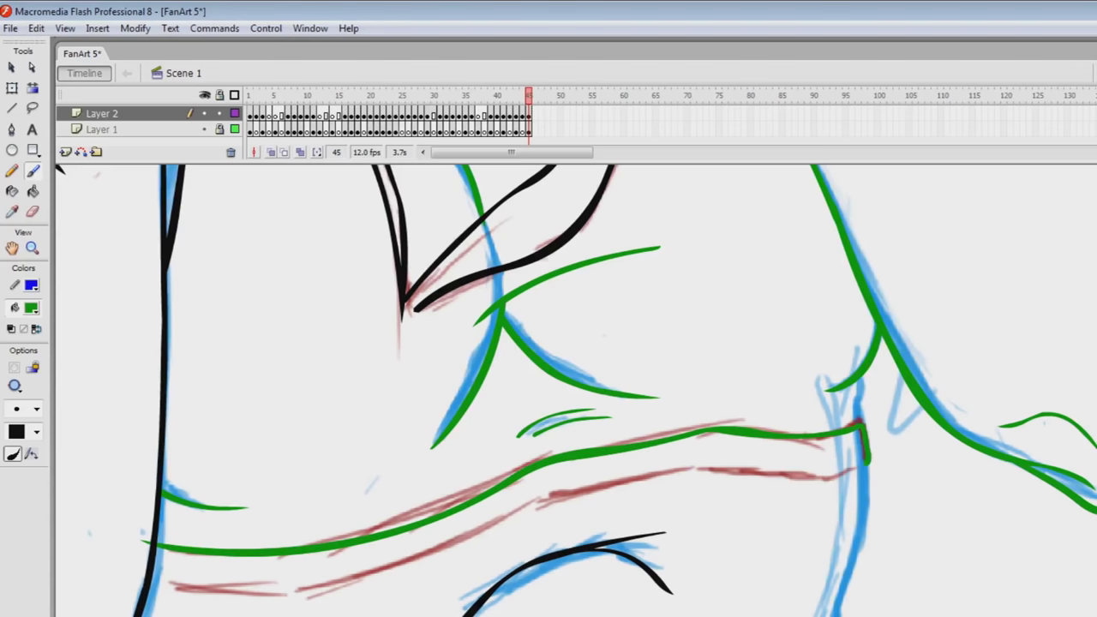
pyautogui.moveTo(135, 583)
pyautogui.mouseDown()
pyautogui.moveTo(293, 586)
pyautogui.moveTo(562, 499)
pyautogui.moveTo(831, 477)
pyautogui.moveTo(889, 454)
pyautogui.mouseUp()
pyautogui.moveTo(150, 533); pyautogui.dragTo(131, 586)
# Cut the overshooting green line ends off both ends of the chest band and slightly reshape its edges.
pyautogui.keyDown('ctrl'); pyautogui.click(135, 567); pyautogui.keyUp('ctrl')
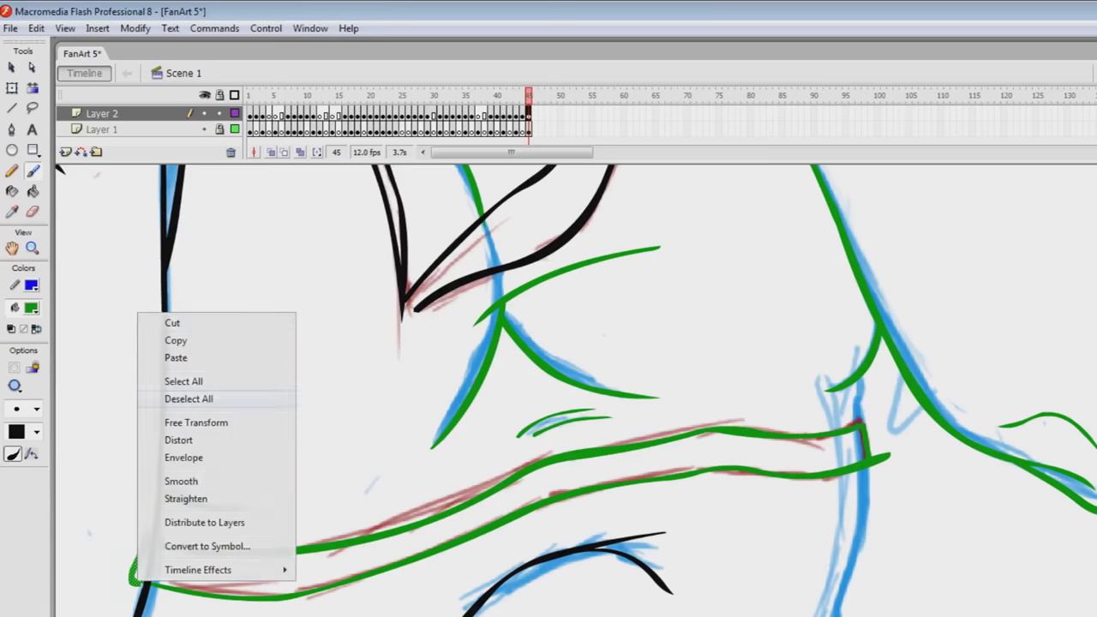
pyautogui.press('Delete')
pyautogui.press('v')
pyautogui.moveTo(872, 475); pyautogui.dragTo(893, 450)
pyautogui.rightClick(879, 460)
pyautogui.click(916, 473)
pyautogui.moveTo(722, 427); pyautogui.dragTo(709, 430)
pyautogui.moveTo(658, 446); pyautogui.dragTo(658, 444)
pyautogui.moveTo(559, 463); pyautogui.dragTo(560, 460)
pyautogui.hscroll(5, 575, 390)
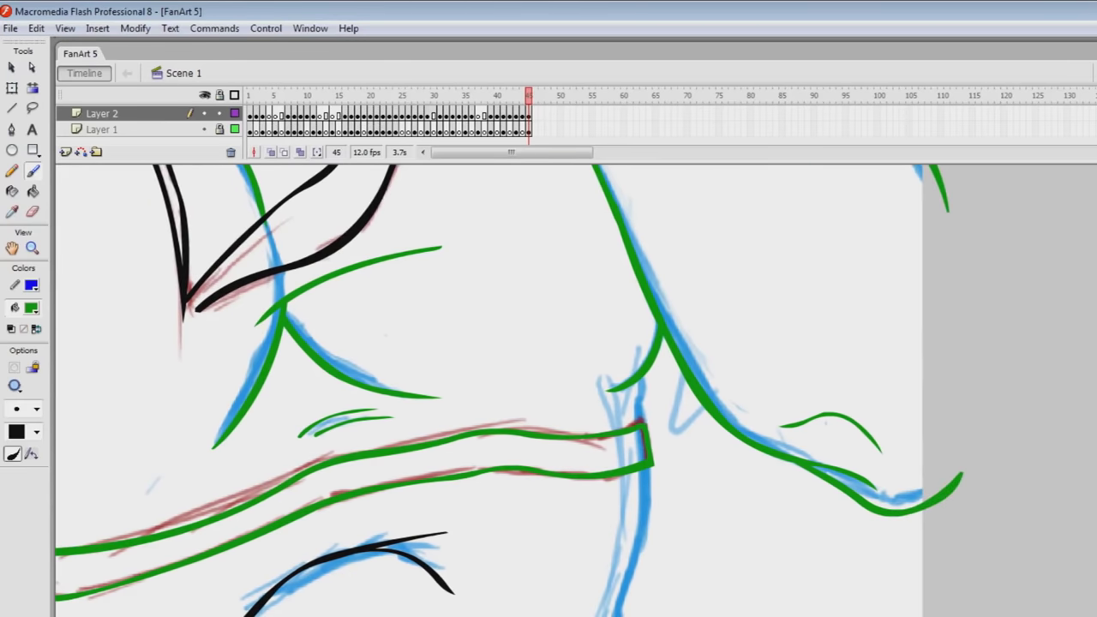
pyautogui.scroll(-3, 574, 390)
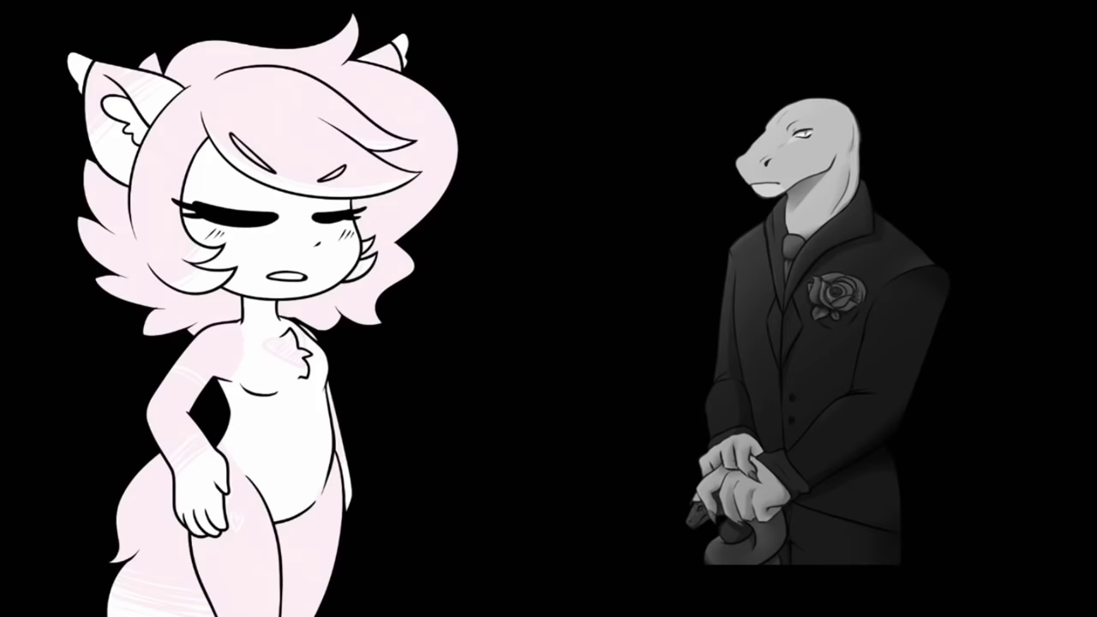
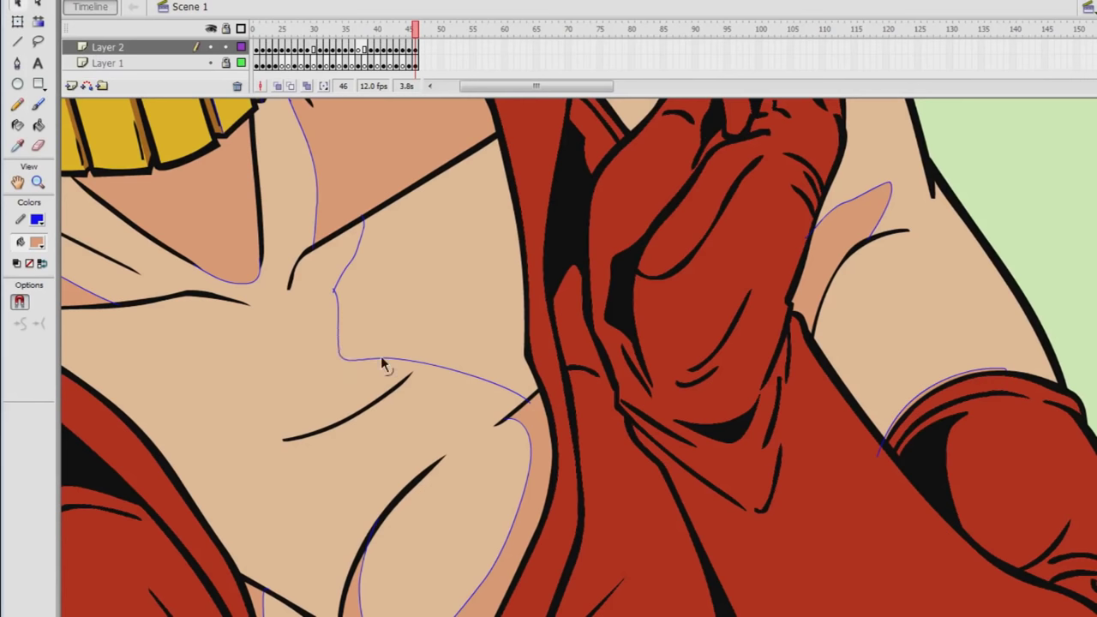
# Fill the outlined shadow area on the chest beside the right-hand collar with the darker skin tone.
pyautogui.press('k')
pyautogui.click(554, 309)
pyautogui.hotkey('ctrl', 'z')
pyautogui.click(469, 315)
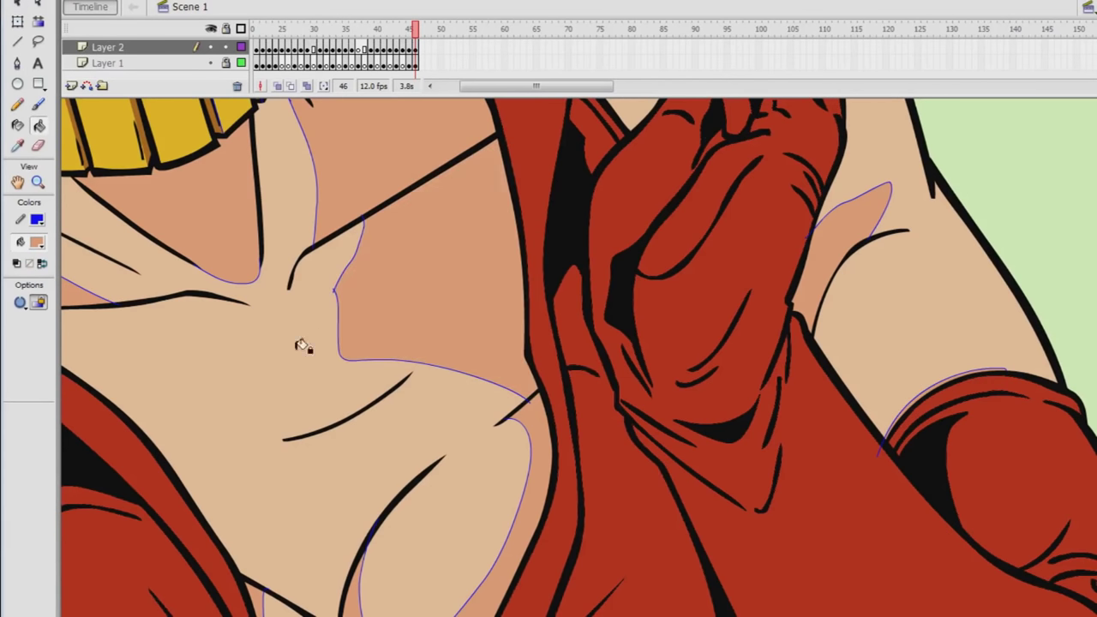
# Outline a curved shadow on the left-hand shoulder above the fist and fill it with the darker skin tone.
pyautogui.press('z')
pyautogui.doubleClick(731, 439)
pyautogui.moveTo(427, 380); pyautogui.dragTo(230, 279)
pyautogui.press('y')
pyautogui.moveTo(271, 322)
pyautogui.mouseDown()
pyautogui.moveTo(403, 286)
pyautogui.moveTo(320, 452)
pyautogui.moveTo(334, 476)
pyautogui.mouseUp()
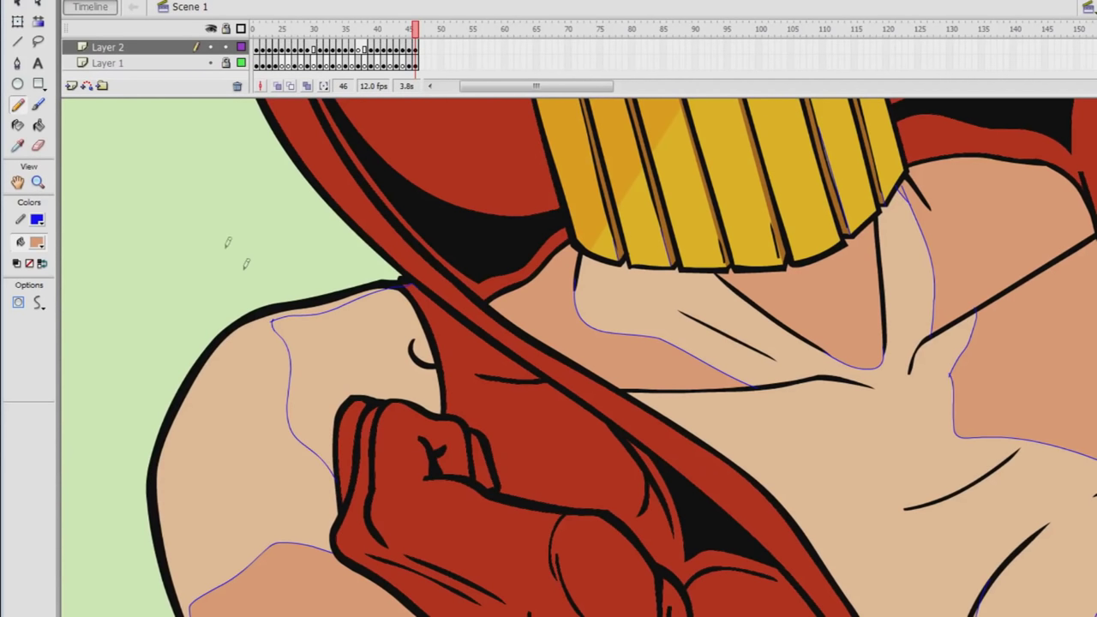
pyautogui.moveTo(445, 384)
pyautogui.mouseDown()
pyautogui.moveTo(323, 383)
pyautogui.moveTo(315, 459)
pyautogui.mouseUp()
pyautogui.press('k')
pyautogui.click(355, 352)
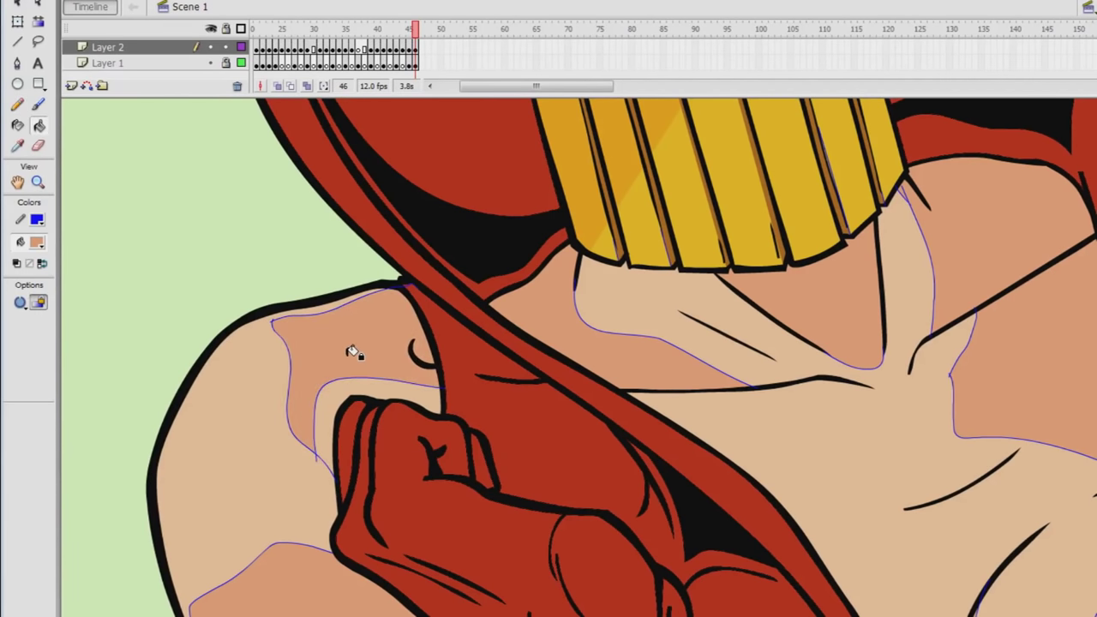
# Add a short dividing line above the left-hand fist and fill the skin gap beside the red top with the darker skin tone.
pyautogui.press('z')
pyautogui.click(38, 301)
pyautogui.click(694, 413)
pyautogui.click(805, 465)
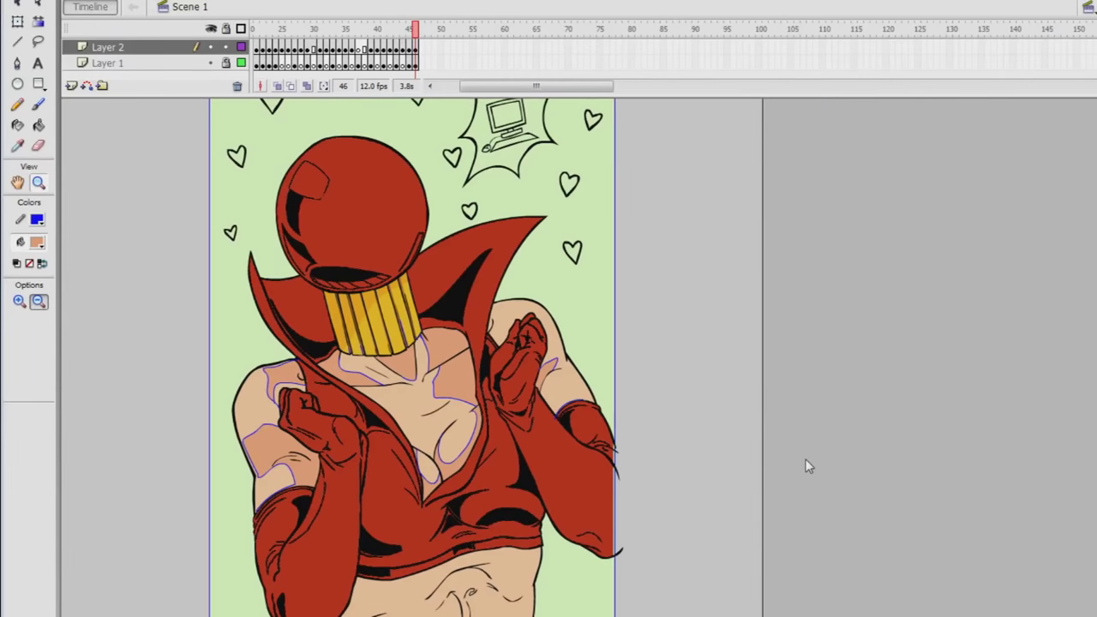
pyautogui.moveTo(259, 340); pyautogui.dragTo(382, 454)
pyautogui.press('y')
pyautogui.moveTo(473, 387); pyautogui.dragTo(397, 337)
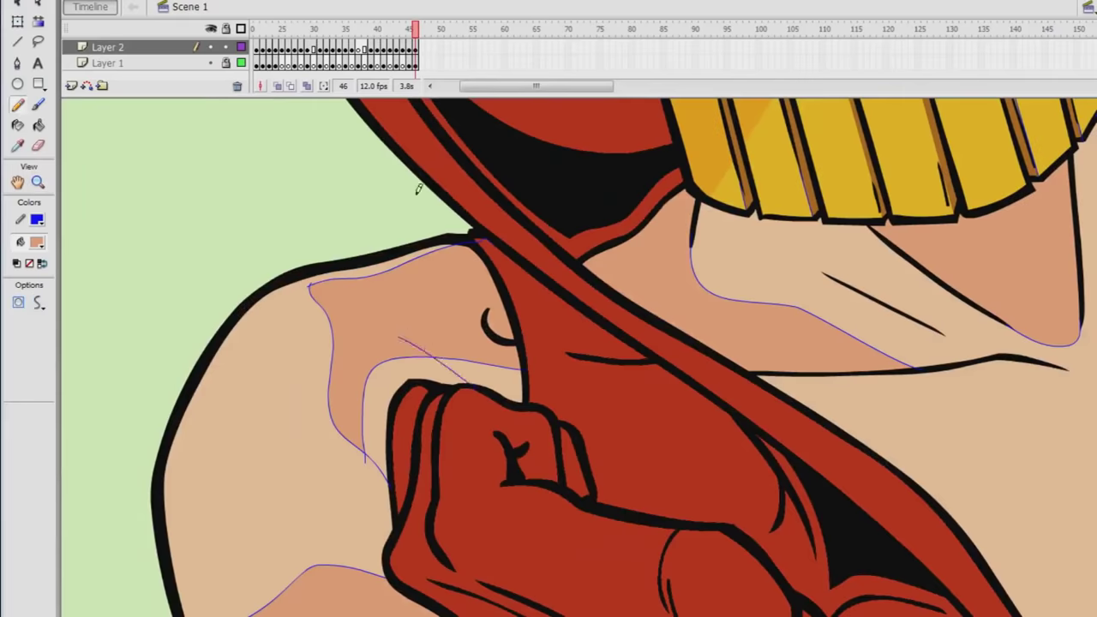
pyautogui.press('k')
pyautogui.click(511, 375)
# Delete the blue outline around the left-hand shoulder shadow and reshape the shadow's inner curve.
pyautogui.press('v')
pyautogui.doubleClick(324, 296)
pyautogui.press('Delete')
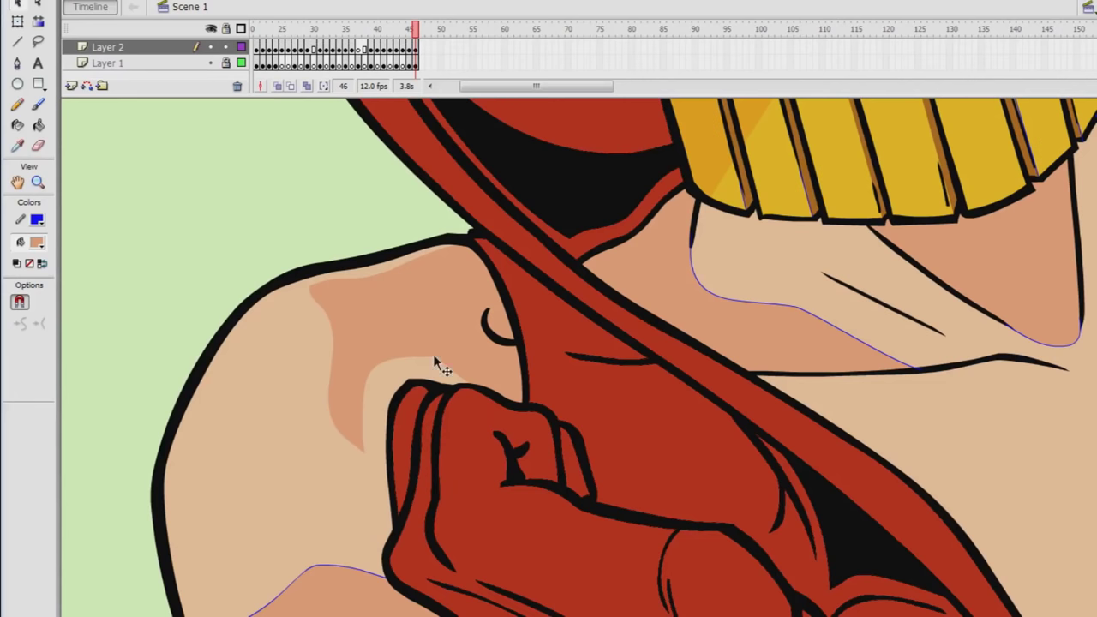
pyautogui.moveTo(380, 355); pyautogui.dragTo(372, 365)
# Outline a small triangular shadow at the centre of the chest below the collarbones and fill it with the darker skin tone.
pyautogui.click(38, 182)
pyautogui.click(276, 205)
pyautogui.click(279, 208)
pyautogui.click(283, 209)
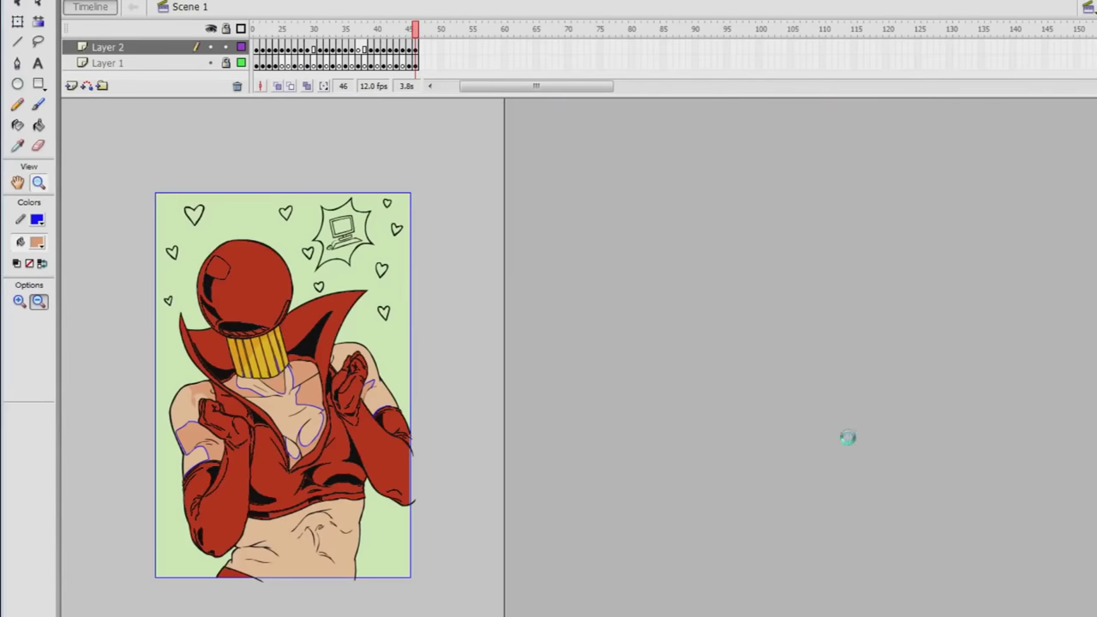
pyautogui.moveTo(257, 401); pyautogui.dragTo(348, 436)
pyautogui.press('y')
pyautogui.moveTo(481, 274)
pyautogui.mouseDown()
pyautogui.moveTo(534, 266)
pyautogui.moveTo(568, 317)
pyautogui.moveTo(481, 274)
pyautogui.mouseUp()
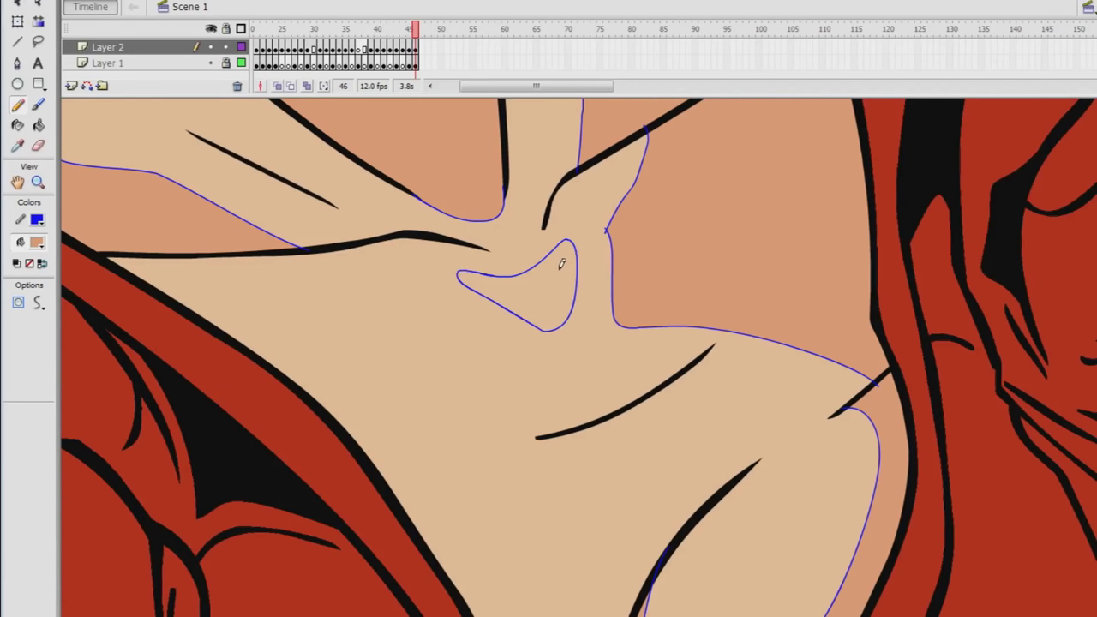
pyautogui.click(39, 126)
pyautogui.click(544, 287)
# Select the blue outlines around the neck and chest shadows together and delete them.
pyautogui.click(17, 4)
pyautogui.doubleClick(211, 201)
pyautogui.keyDown('shift'); pyautogui.doubleClick(478, 220); pyautogui.keyUp('shift')
pyautogui.keyDown('shift'); pyautogui.doubleClick(530, 269); pyautogui.keyUp('shift')
pyautogui.keyDown('shift'); pyautogui.doubleClick(581, 137); pyautogui.keyUp('shift')
pyautogui.keyDown('shift'); pyautogui.doubleClick(615, 215); pyautogui.keyUp('shift')
pyautogui.scroll(-3, 668, 342)
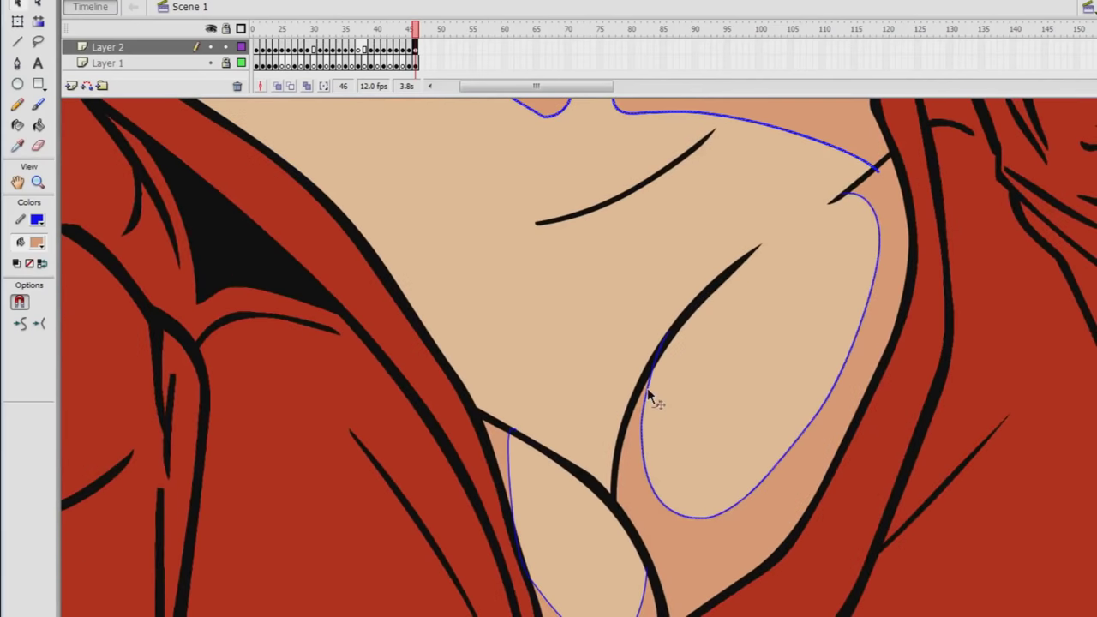
pyautogui.press('Delete')
pyautogui.scroll(7, 558, 460)
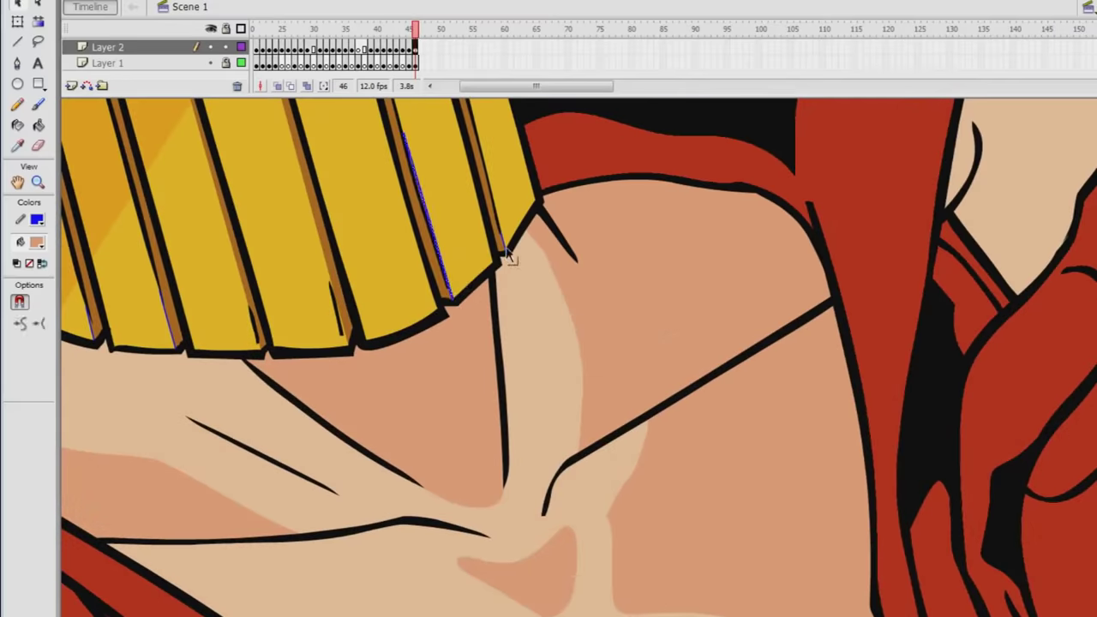
# Pencil a short curved shadow boundary on the neck, from the yellow collar's right-hand corner to the vertical neck line.
pyautogui.click(37, 183)
pyautogui.click(759, 483)
pyautogui.click(759, 484)
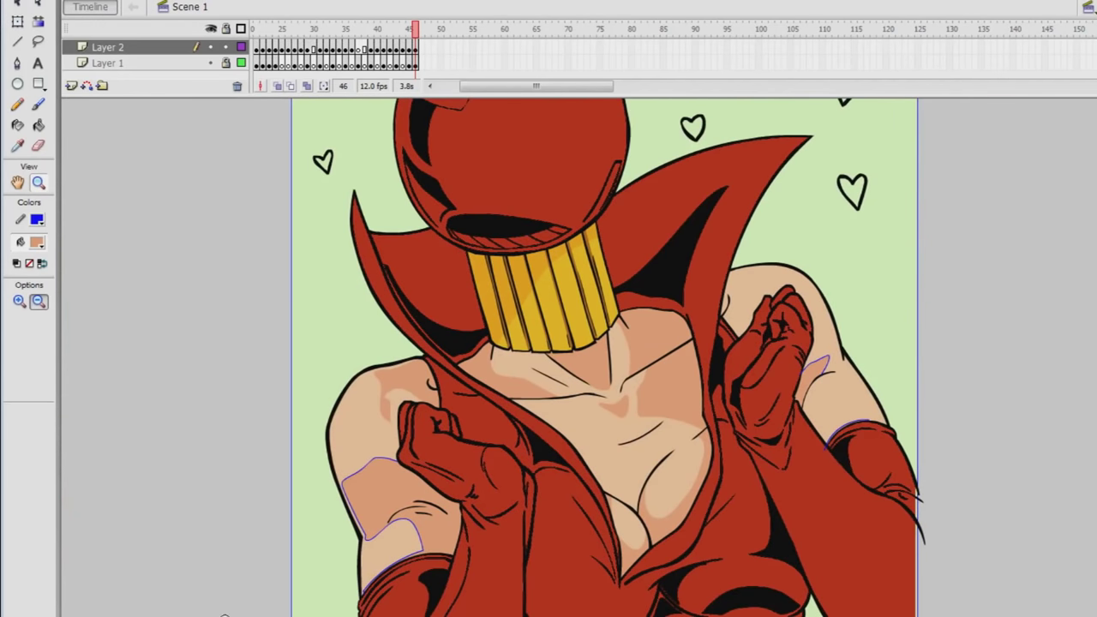
pyautogui.moveTo(476, 301); pyautogui.dragTo(747, 426)
pyautogui.click(19, 106)
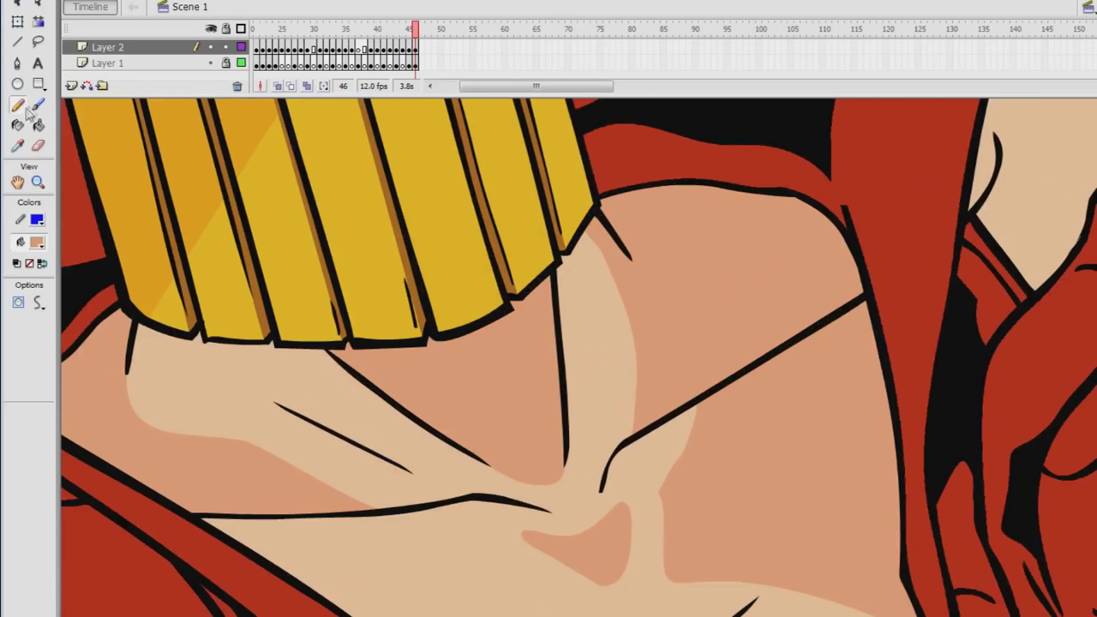
pyautogui.moveTo(593, 221); pyautogui.dragTo(560, 319)
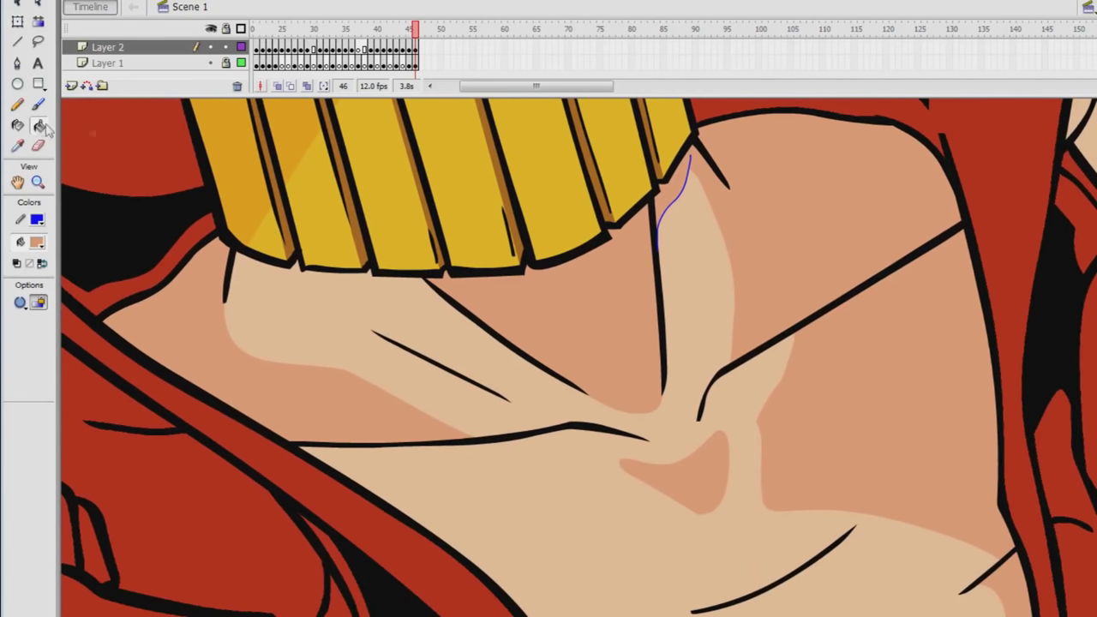
pyautogui.click(18, 106)
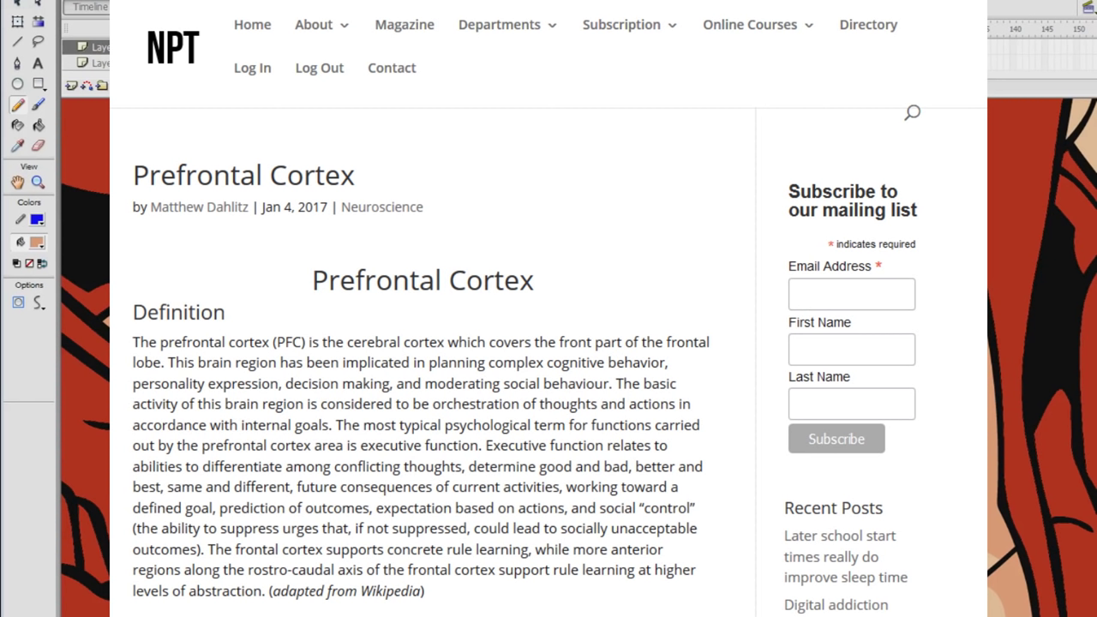
# Add further shadow outlines at the centre of the chest and beside the left-hand collar edge.
pyautogui.press('k')
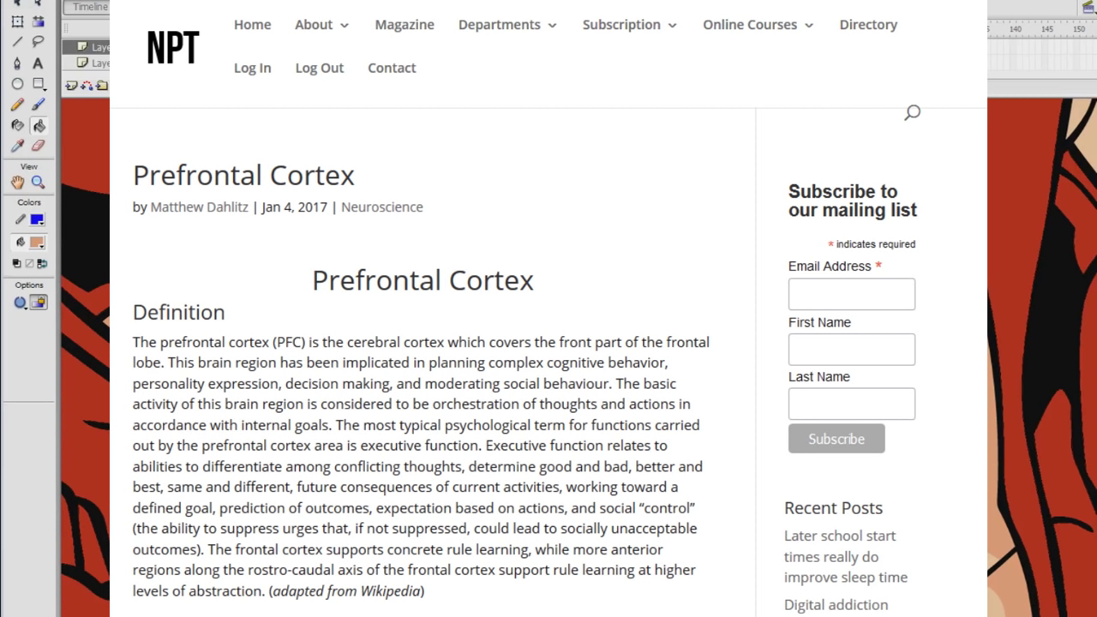
pyautogui.press('v')
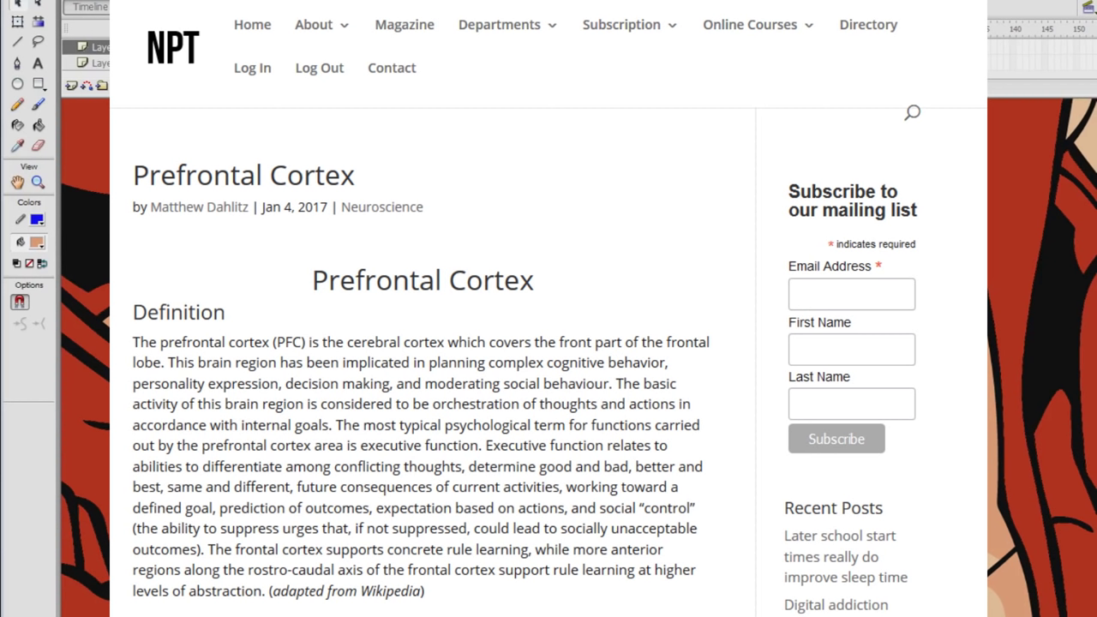
pyautogui.press('z')
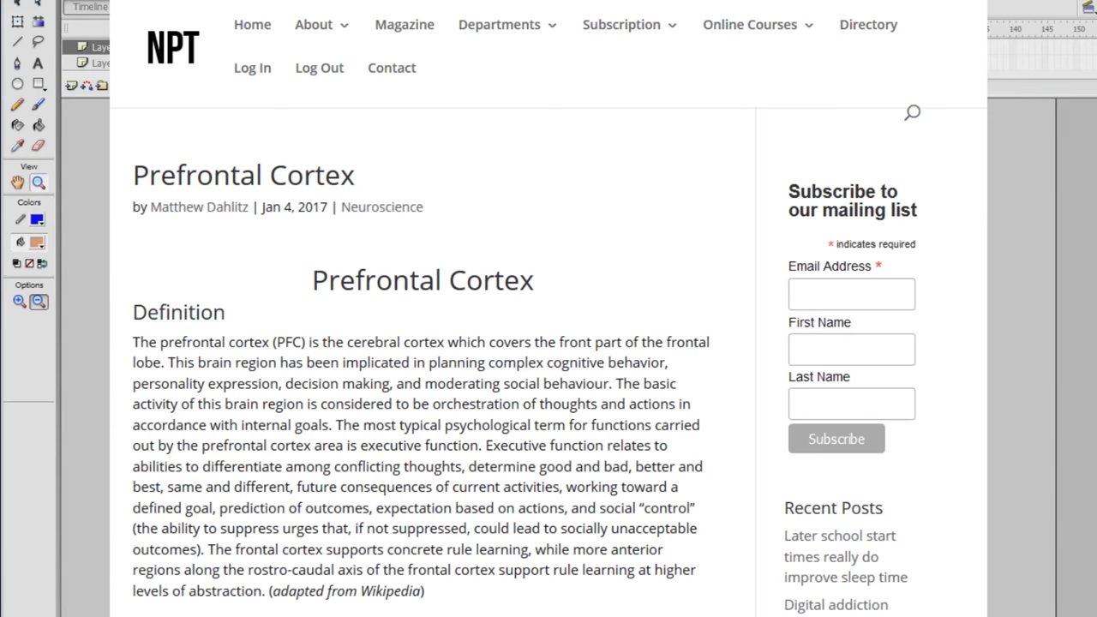
pyautogui.press('y')
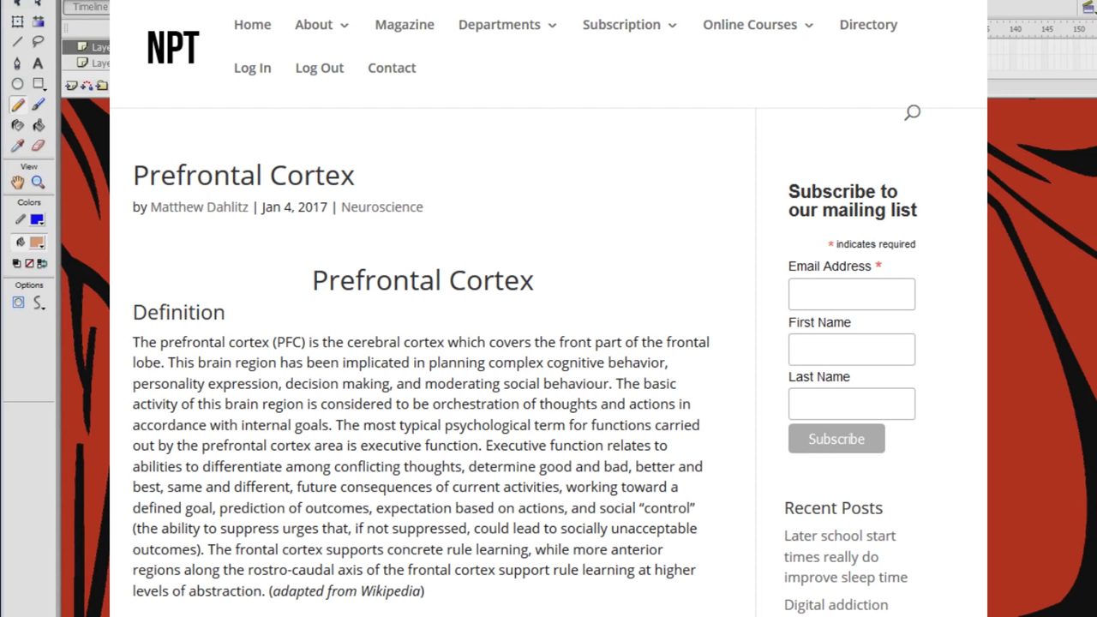
pyautogui.press('v')
pyautogui.press('y')
pyautogui.press('k')
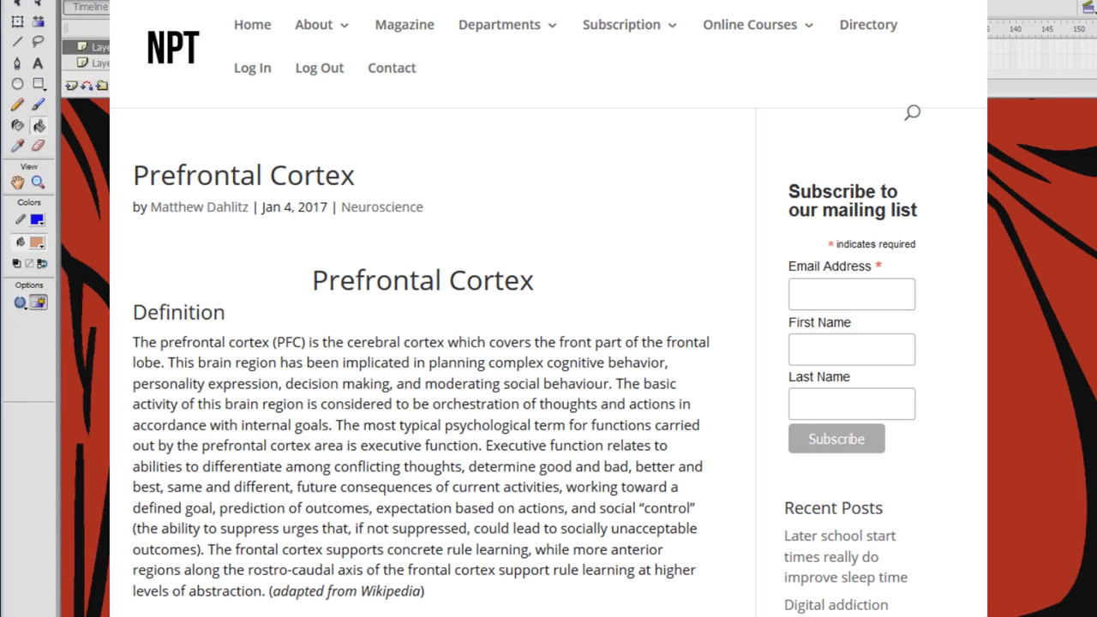
pyautogui.press('z')
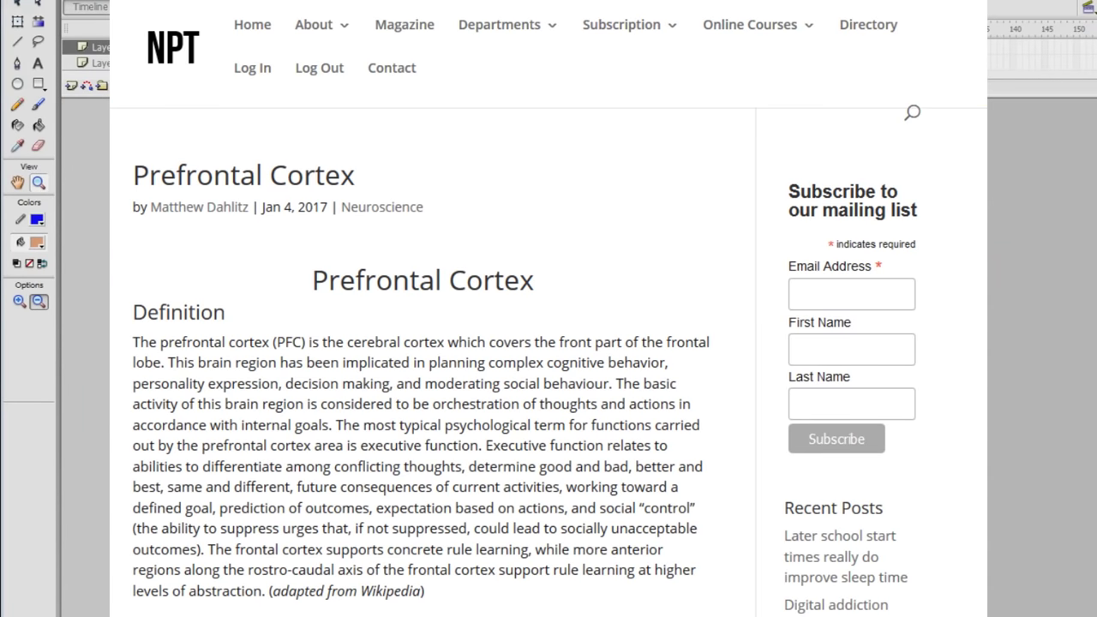
pyautogui.press('y')
pyautogui.press('z')
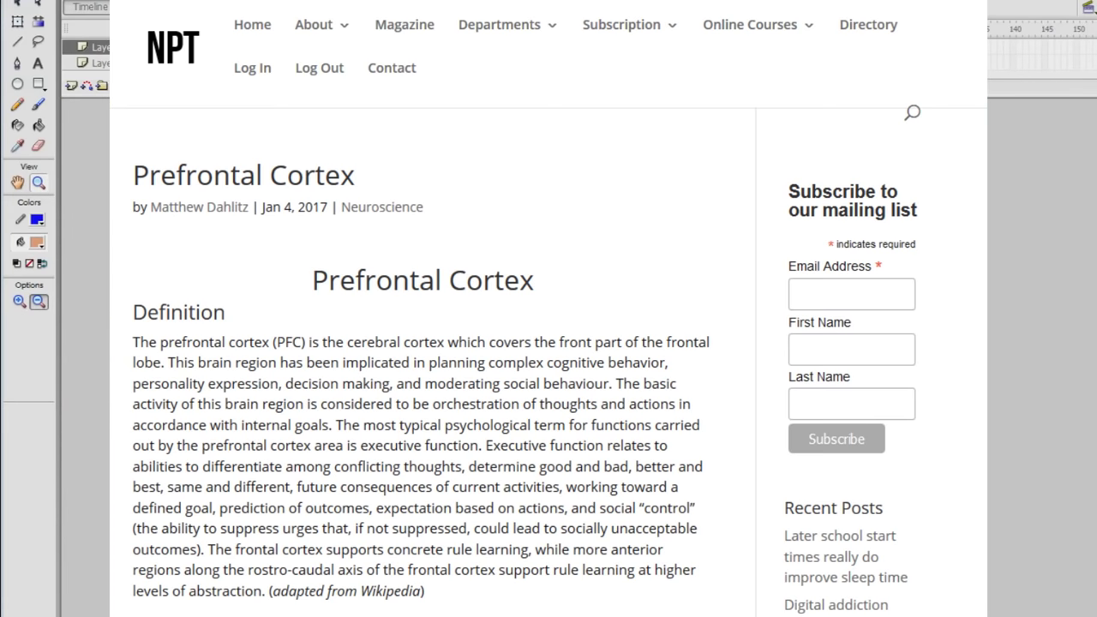
pyautogui.press('y')
pyautogui.press('v')
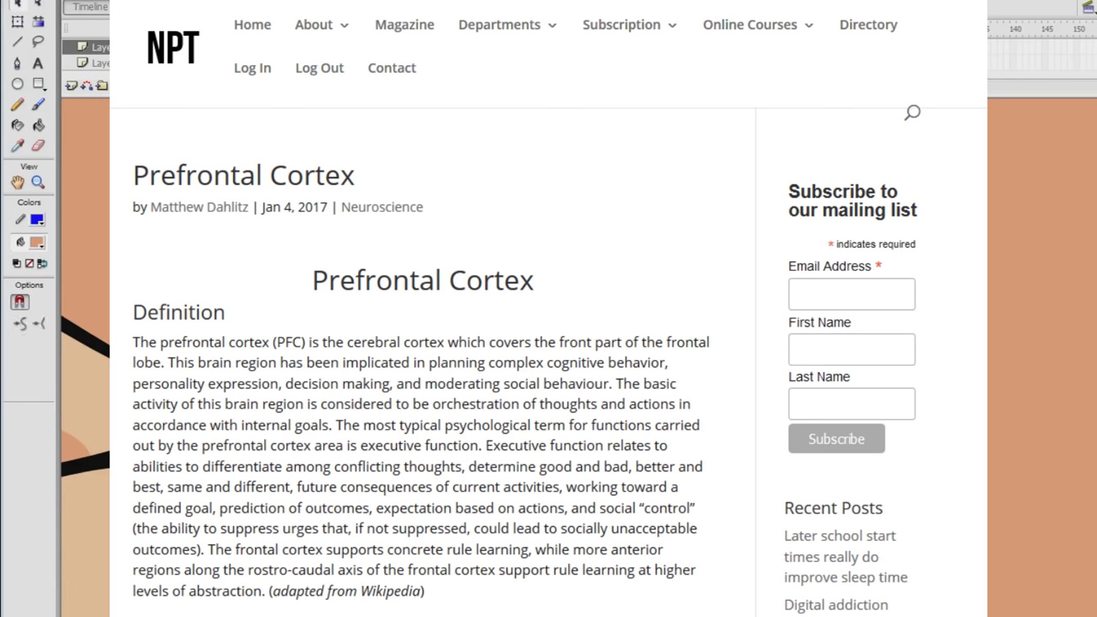
# Pencil a shadow boundary on the belly, from the hem of the red top down to the left-hand waist crease.
pyautogui.press('z')
pyautogui.click(636, 433)
pyautogui.click(637, 435)
pyautogui.click(636, 435)
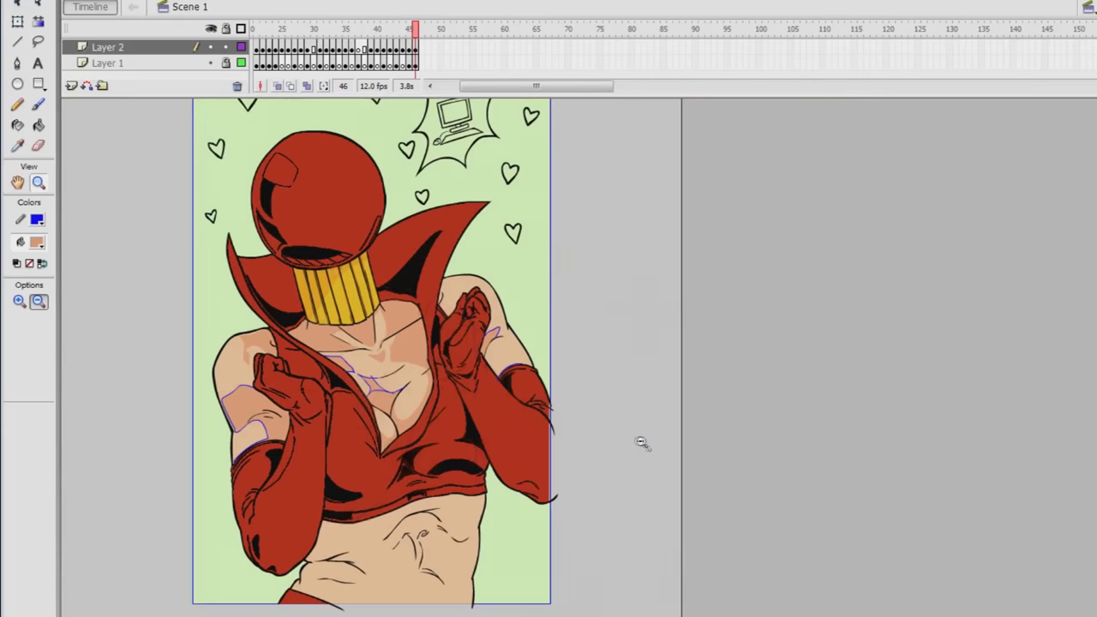
pyautogui.moveTo(283, 505); pyautogui.dragTo(514, 604)
pyautogui.press('y')
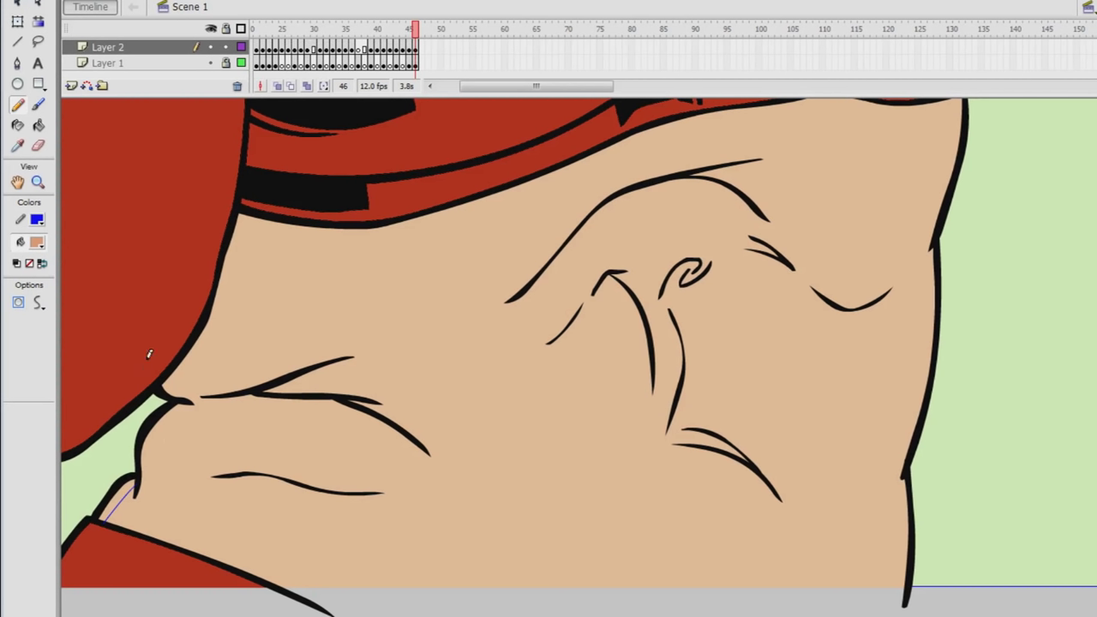
pyautogui.moveTo(690, 110); pyautogui.dragTo(326, 317)
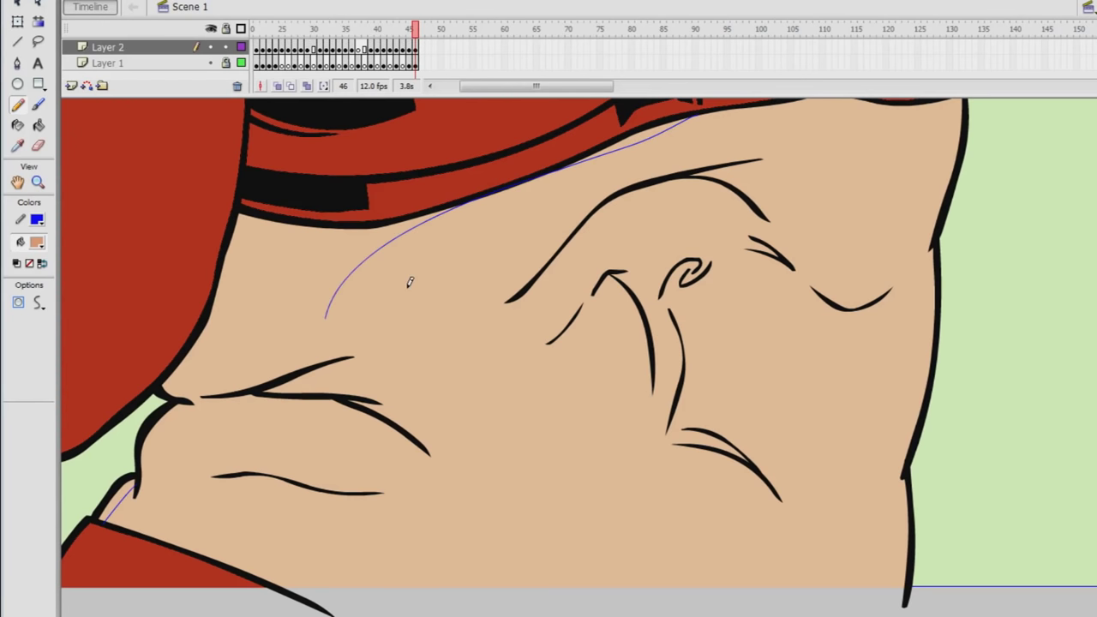
pyautogui.moveTo(372, 261); pyautogui.dragTo(261, 398)
# Cut off the overshooting ends of the belly shadow boundary at the waist crease and at the curves' crossing.
pyautogui.rightClick(259, 399)
pyautogui.click(331, 399)
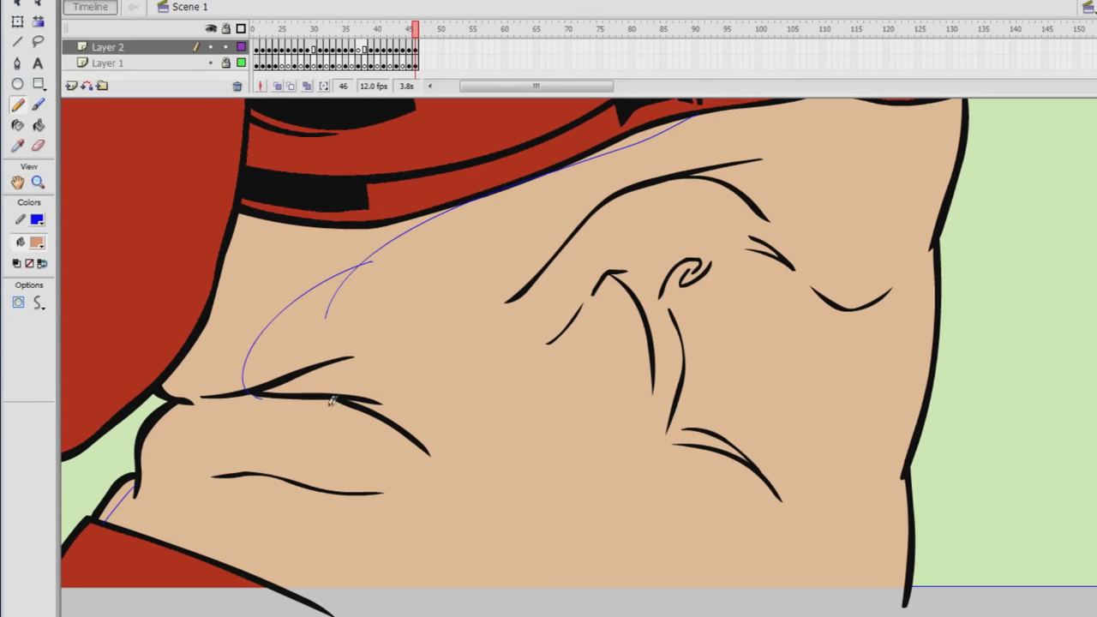
pyautogui.press('v')
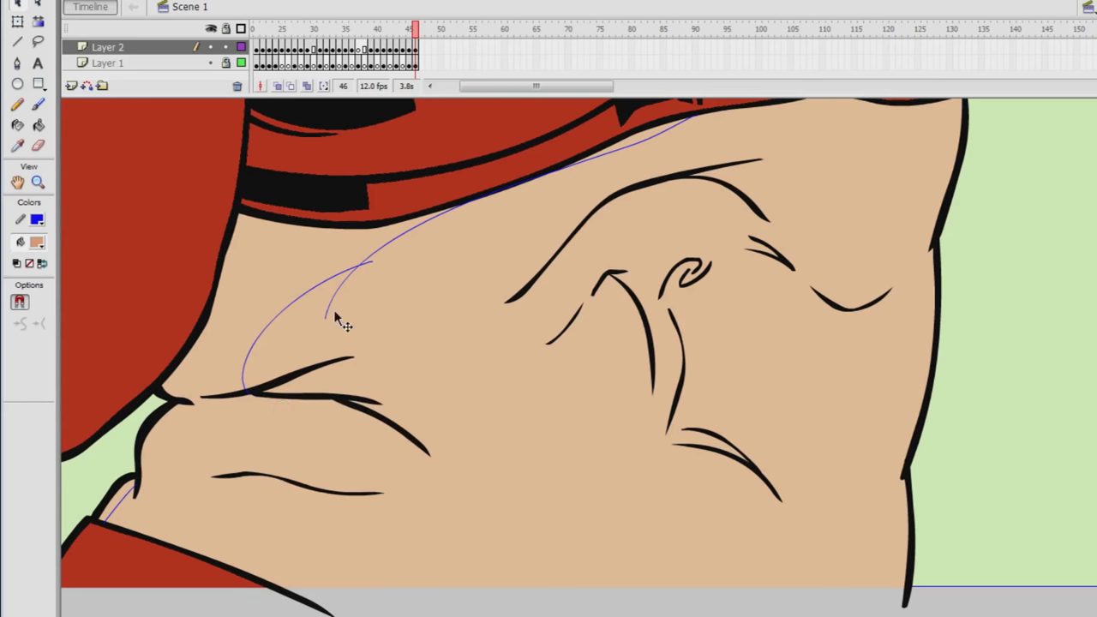
pyautogui.rightClick(372, 264)
pyautogui.click(387, 275)
# Pencil a shadow boundary from the waist crease around to the lower belly crease, and remove its overshooting end and the stray line remnant.
pyautogui.press('y')
pyautogui.moveTo(407, 427)
pyautogui.mouseDown()
pyautogui.moveTo(193, 467)
pyautogui.moveTo(227, 482)
pyautogui.mouseUp()
pyautogui.press('v')
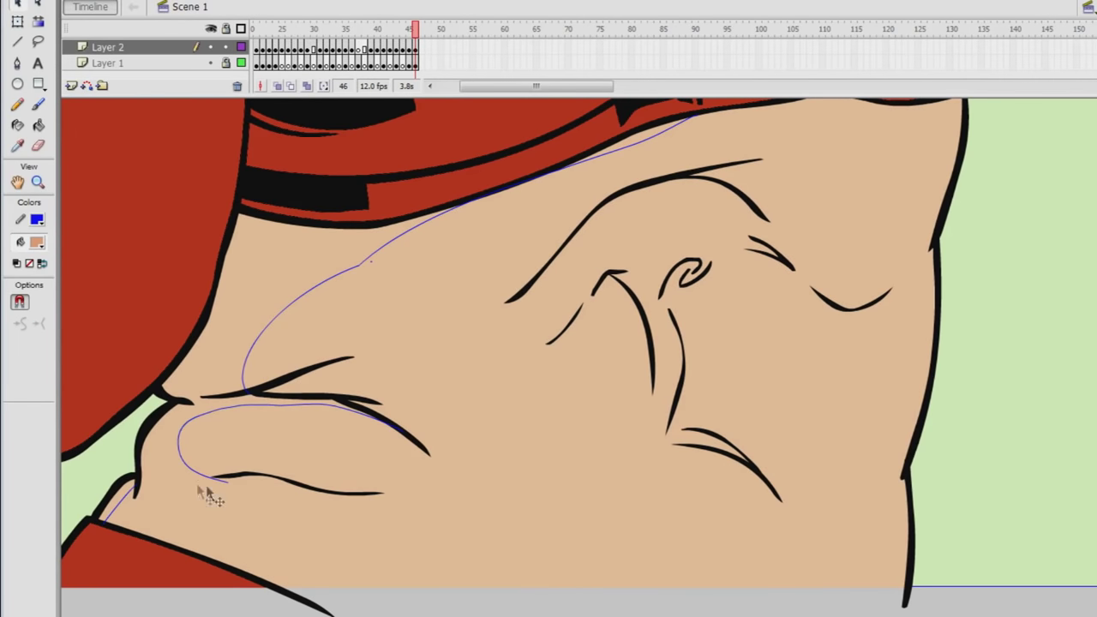
pyautogui.moveTo(226, 482); pyautogui.dragTo(248, 533)
pyautogui.doubleClick(230, 502)
pyautogui.click(215, 486)
pyautogui.rightClick(220, 483)
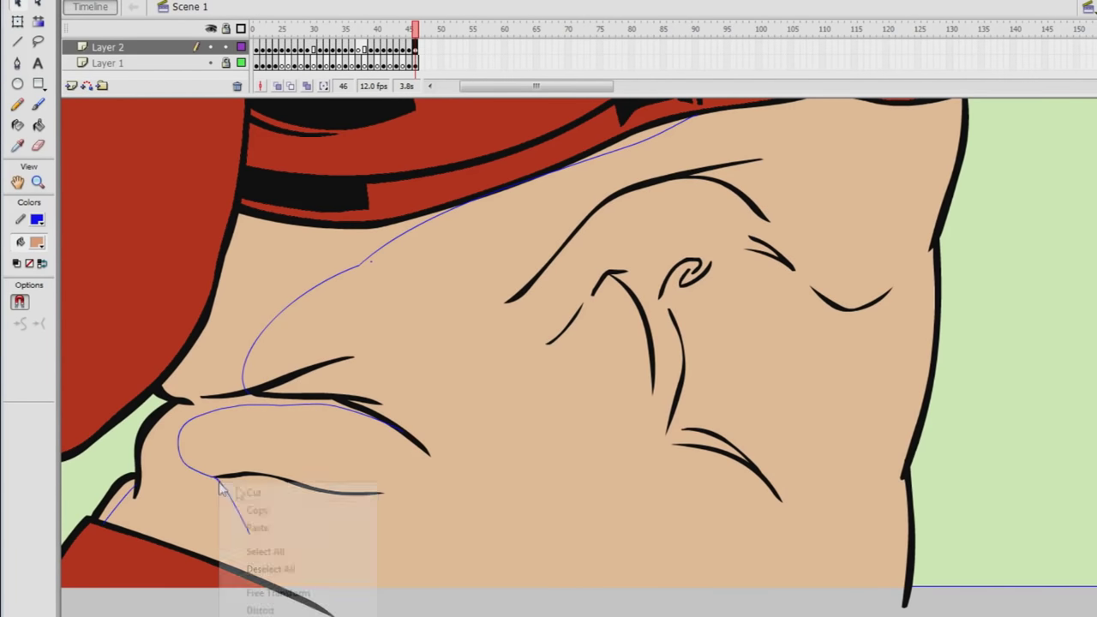
pyautogui.click(239, 491)
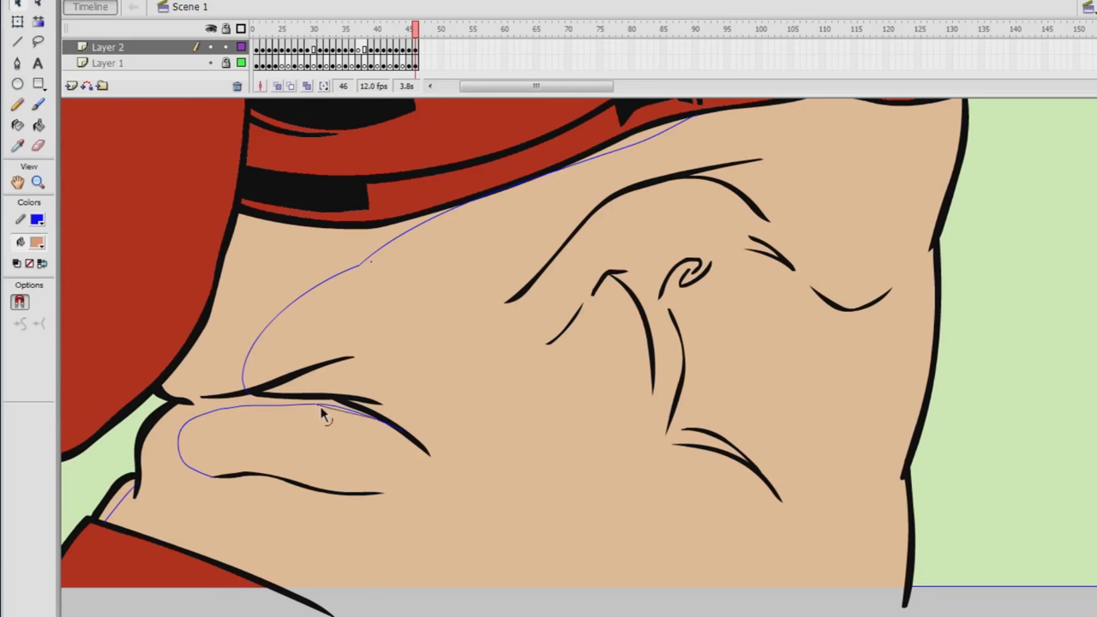
pyautogui.rightClick(372, 264)
pyautogui.press('Escape')
# Close the waist shadow with pencil lines from the lower crease to the waistband and along the waist edge, and fill it with darker skin.
pyautogui.click(17, 104)
pyautogui.moveTo(387, 495)
pyautogui.mouseDown()
pyautogui.moveTo(294, 547)
pyautogui.moveTo(296, 580)
pyautogui.moveTo(326, 596)
pyautogui.mouseUp()
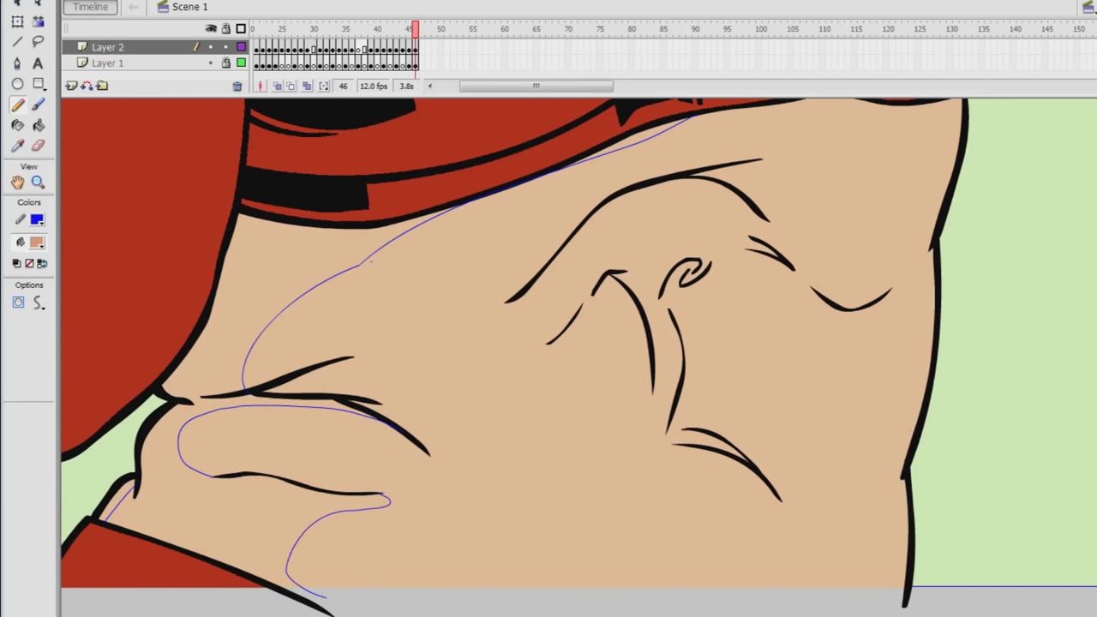
pyautogui.hscroll(1, 326, 595)
pyautogui.moveTo(161, 398); pyautogui.dragTo(127, 485)
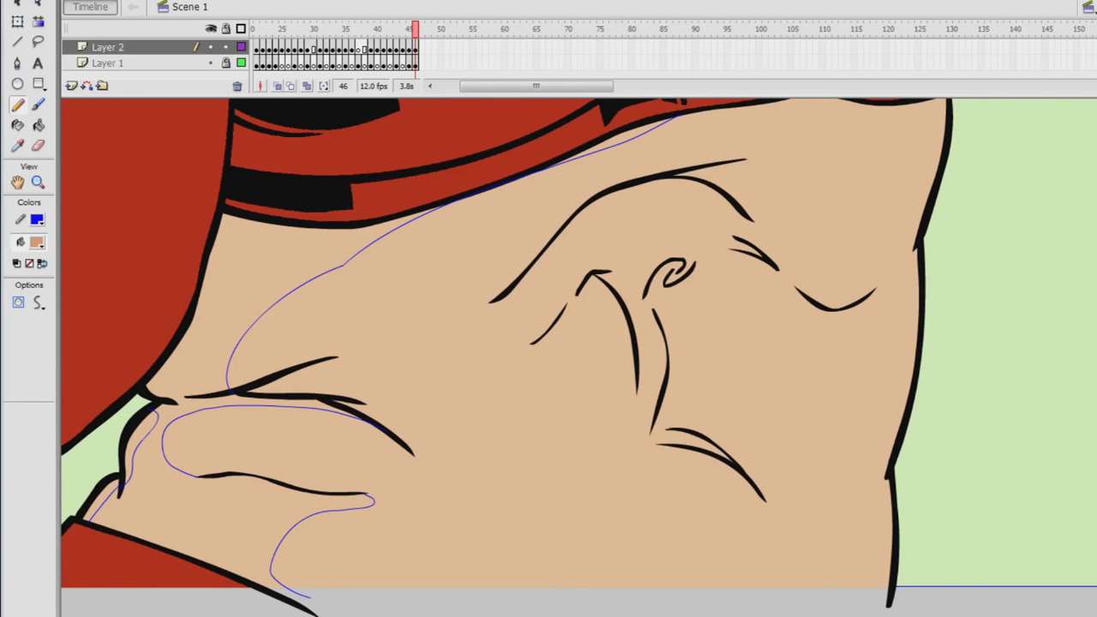
pyautogui.click(39, 126)
pyautogui.click(252, 275)
# Pencil shadow boundaries above the navel out to the rib line's end, and beneath the rib line's long left-hand slope.
pyautogui.click(17, 105)
pyautogui.hscroll(6, 578, 356)
pyautogui.moveTo(584, 195)
pyautogui.mouseDown()
pyautogui.moveTo(548, 195)
pyautogui.moveTo(521, 283)
pyautogui.mouseUp()
pyautogui.moveTo(586, 195); pyautogui.dragTo(636, 223)
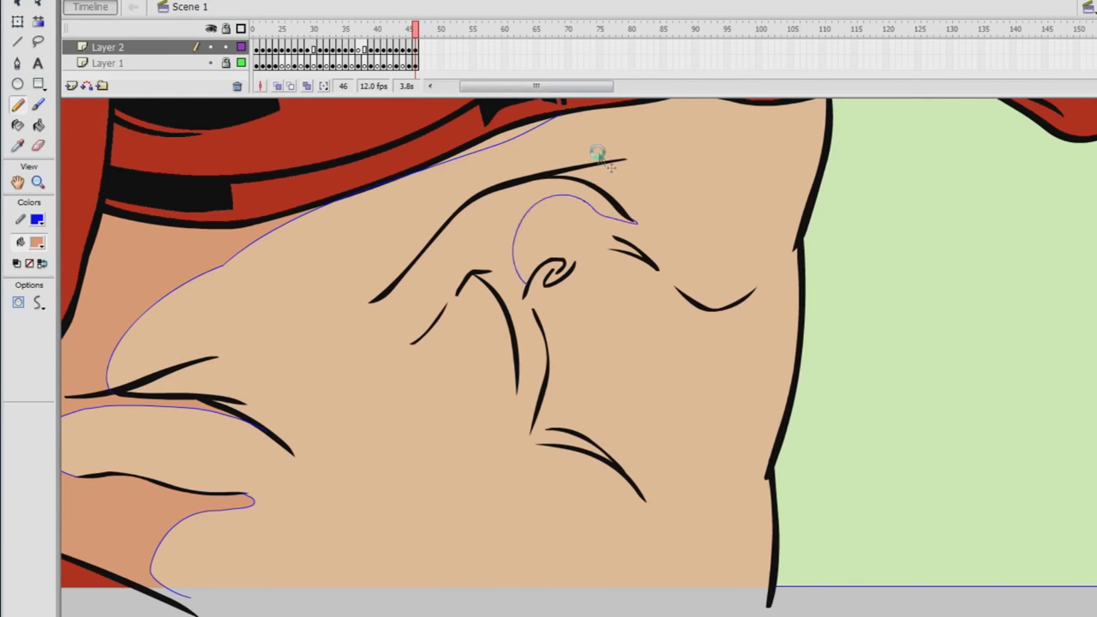
pyautogui.moveTo(374, 294)
pyautogui.mouseDown()
pyautogui.moveTo(246, 334)
pyautogui.moveTo(340, 331)
pyautogui.moveTo(490, 218)
pyautogui.mouseUp()
# Cut off the tail of the rib-line shadow outline and reshape its two boundaries into a slim tapered point.
pyautogui.click(17, 5)
pyautogui.rightClick(314, 335)
pyautogui.click(299, 356)
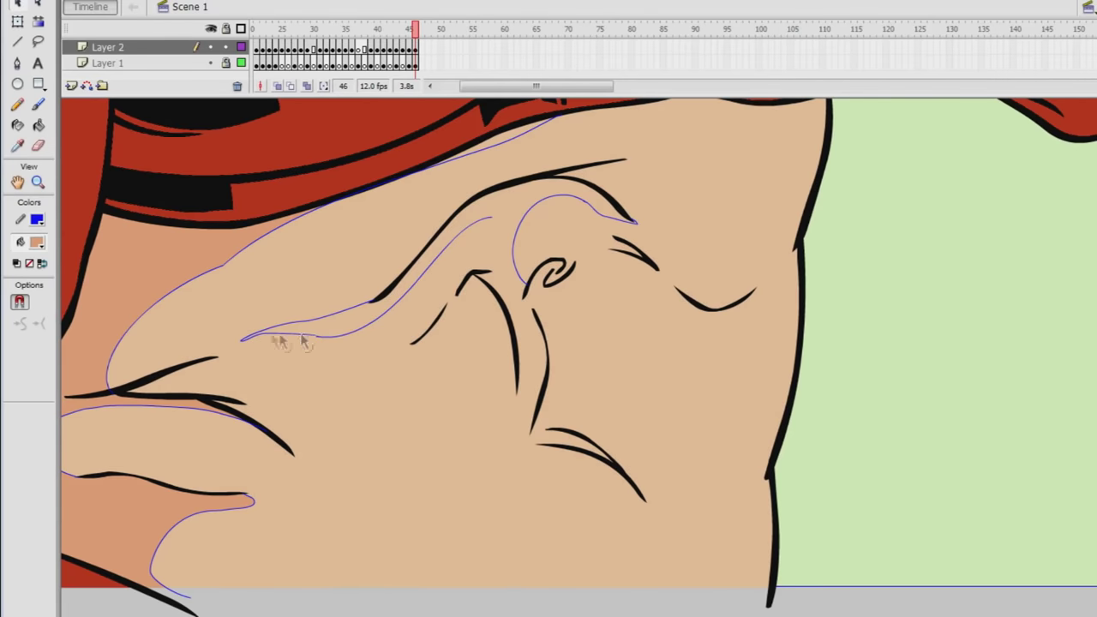
pyautogui.moveTo(274, 334); pyautogui.dragTo(260, 355)
pyautogui.rightClick(258, 353)
pyautogui.click(273, 363)
pyautogui.rightClick(232, 342)
pyautogui.click(271, 337)
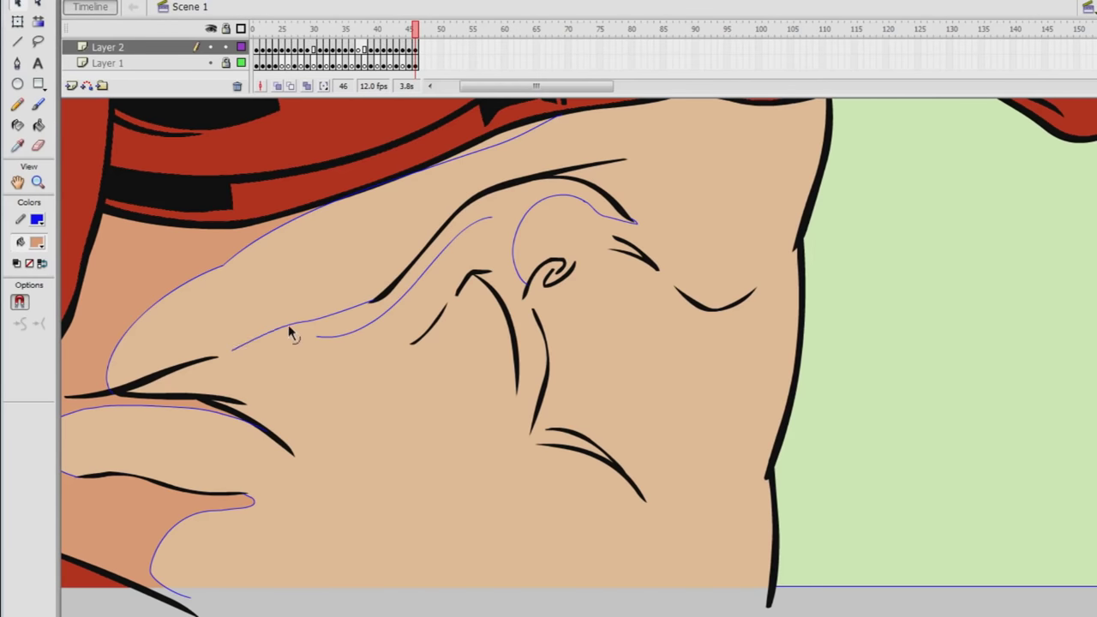
pyautogui.moveTo(333, 314); pyautogui.dragTo(340, 321)
pyautogui.moveTo(317, 337)
pyautogui.mouseDown()
pyautogui.moveTo(281, 337)
pyautogui.moveTo(293, 341)
pyautogui.mouseUp()
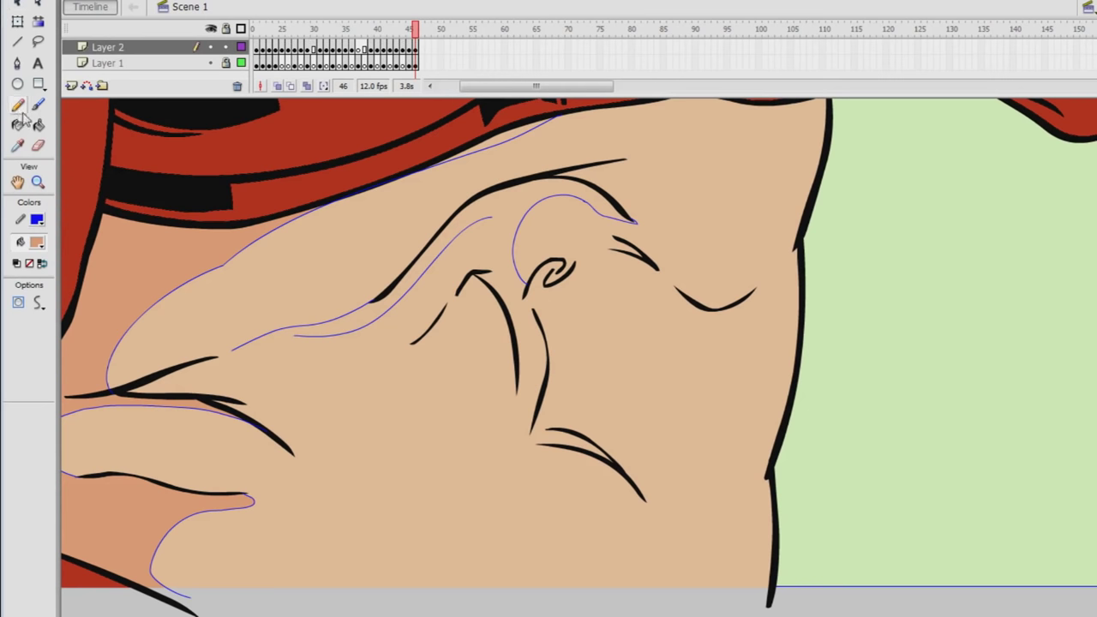
pyautogui.rightClick(294, 336)
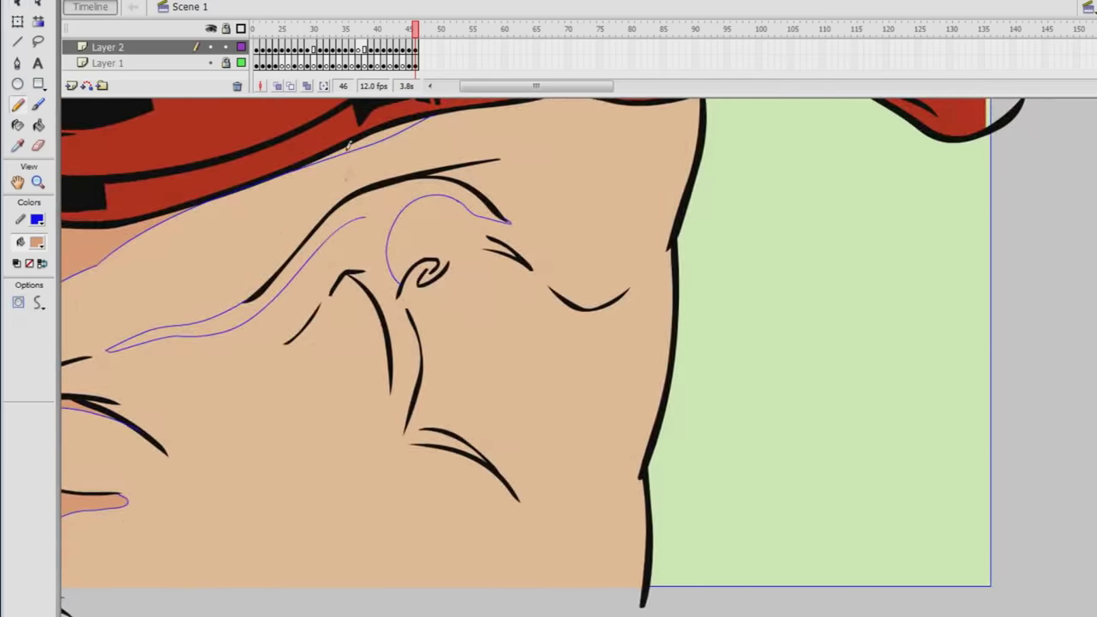
# Pencil shadow outlines at both ends of the central belly line, around the lower belly creases, and around the navel and the line below it.
pyautogui.moveTo(341, 275)
pyautogui.mouseDown()
pyautogui.moveTo(303, 258)
pyautogui.moveTo(333, 288)
pyautogui.mouseUp()
pyautogui.moveTo(390, 384); pyautogui.dragTo(386, 439)
pyautogui.moveTo(386, 433); pyautogui.dragTo(519, 518)
pyautogui.hotkey('ctrl', 'z')
pyautogui.hotkey('ctrl', 'z')
pyautogui.moveTo(391, 389)
pyautogui.mouseDown()
pyautogui.moveTo(372, 476)
pyautogui.moveTo(384, 442)
pyautogui.moveTo(520, 532)
pyautogui.mouseUp()
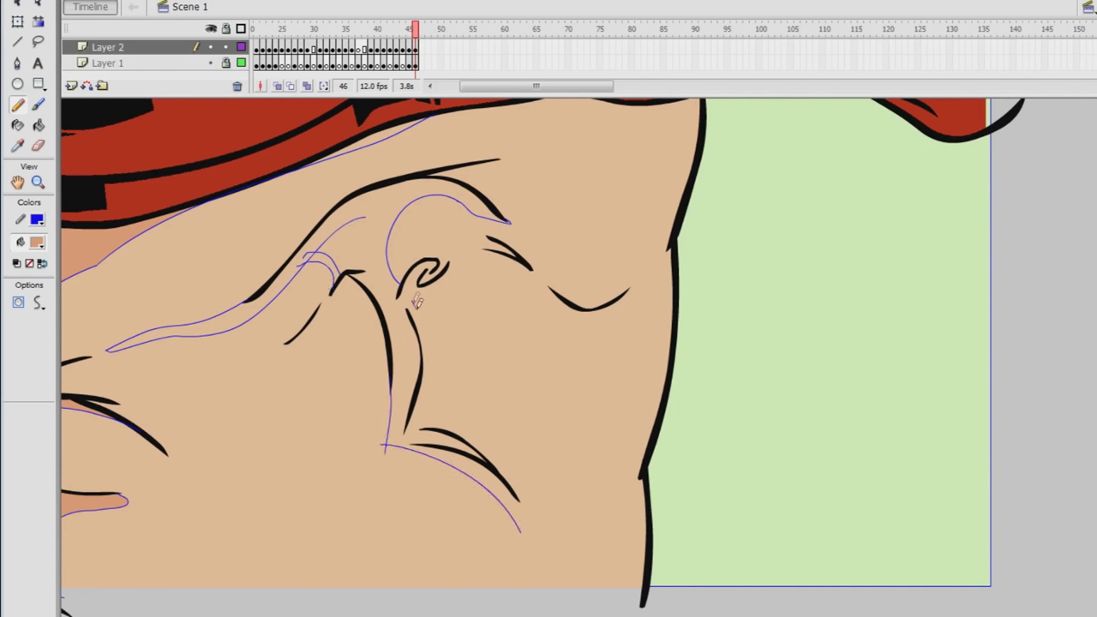
pyautogui.moveTo(415, 302)
pyautogui.mouseDown()
pyautogui.moveTo(421, 428)
pyautogui.moveTo(523, 484)
pyautogui.moveTo(518, 553)
pyautogui.moveTo(470, 250)
pyautogui.moveTo(428, 244)
pyautogui.moveTo(396, 278)
pyautogui.mouseUp()
pyautogui.press('v')
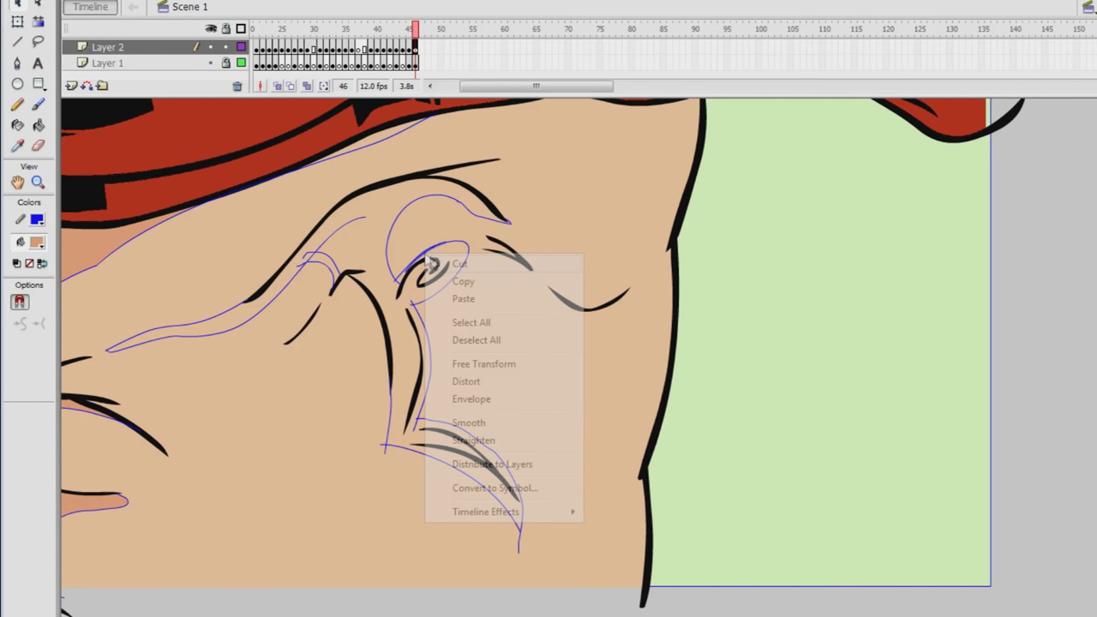
# Pencil shadow outlines around the two right-hand belly creases and around the short crease beside the central belly line.
pyautogui.click(17, 104)
pyautogui.moveTo(490, 239)
pyautogui.mouseDown()
pyautogui.moveTo(524, 243)
pyautogui.moveTo(593, 306)
pyautogui.moveTo(591, 338)
pyautogui.moveTo(630, 287)
pyautogui.mouseUp()
pyautogui.press('v')
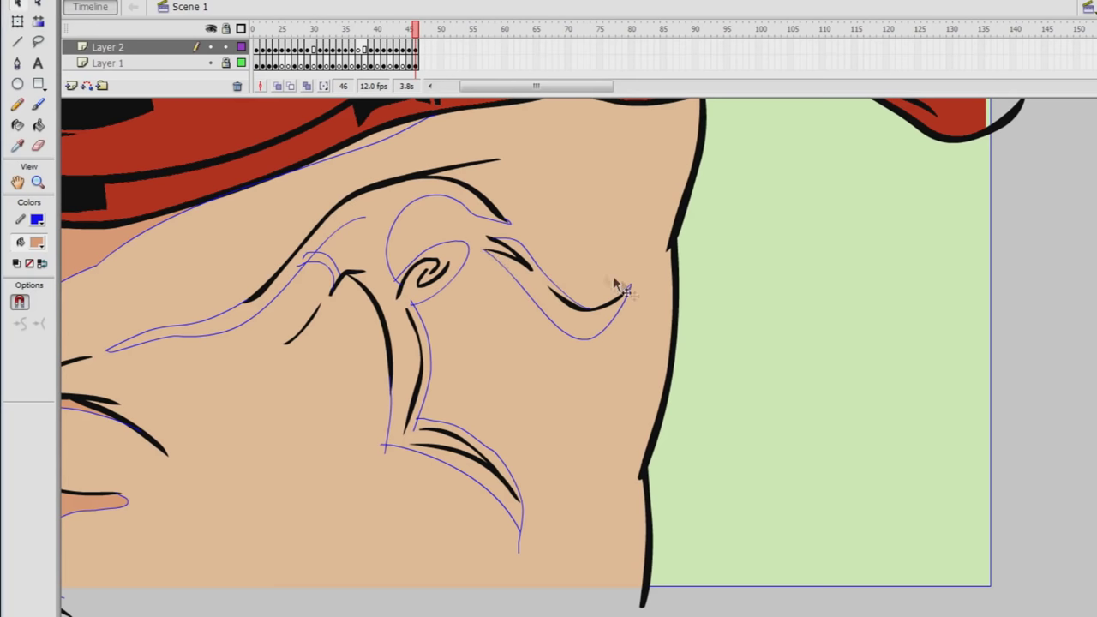
pyautogui.press('y')
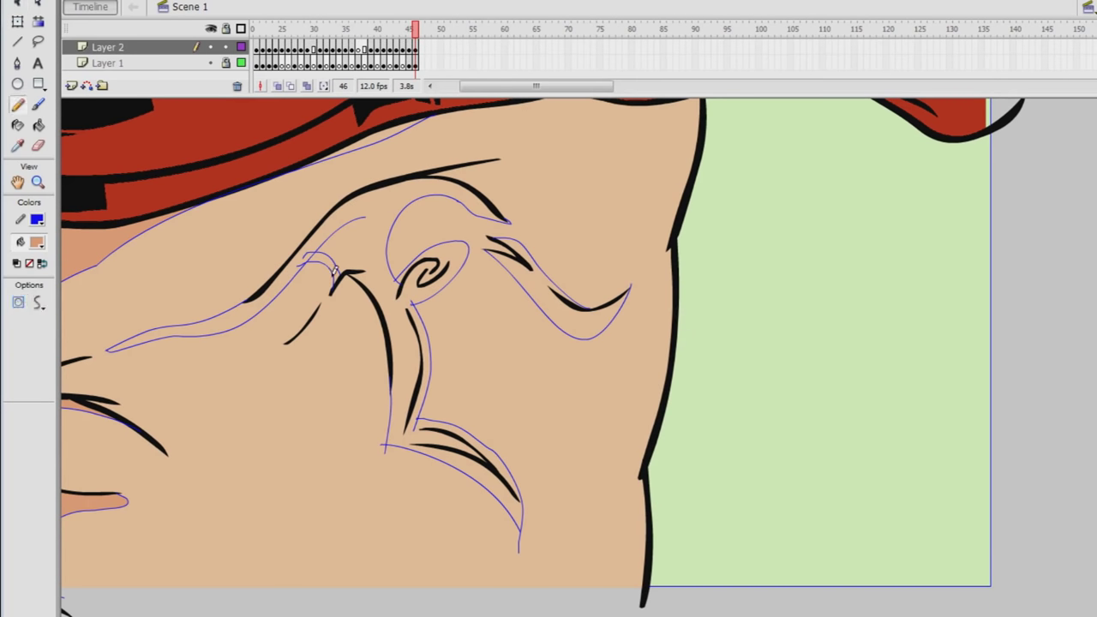
pyautogui.moveTo(334, 273)
pyautogui.mouseDown()
pyautogui.moveTo(283, 351)
pyautogui.moveTo(348, 291)
pyautogui.moveTo(383, 315)
pyautogui.mouseUp()
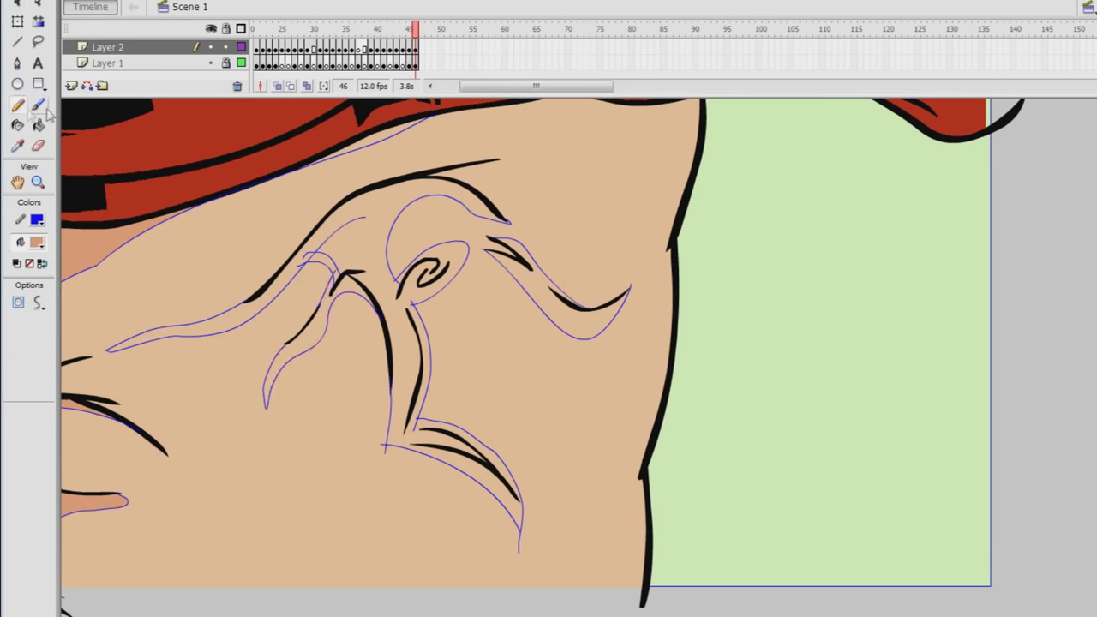
# Fill the outlined fold shadows on the abdomen with the darker skin tone.
pyautogui.click(38, 126)
pyautogui.click(376, 235)
pyautogui.click(372, 142)
pyautogui.click(324, 262)
pyautogui.click(322, 315)
pyautogui.click(529, 281)
pyautogui.hscroll(-2, 531, 287)
pyautogui.hscroll(-1, 561, 343)
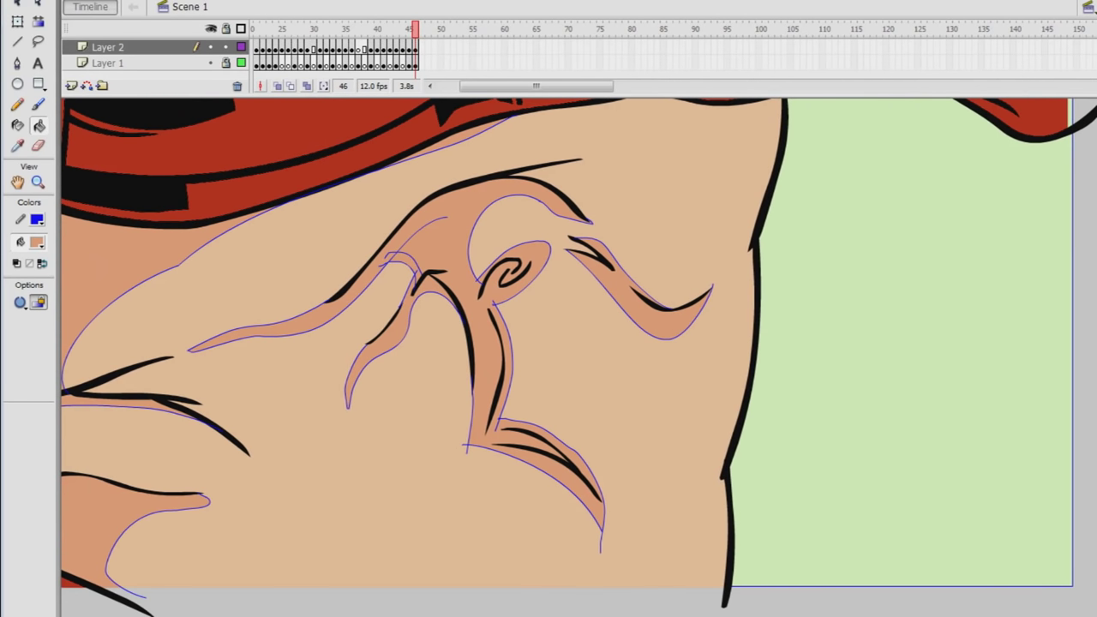
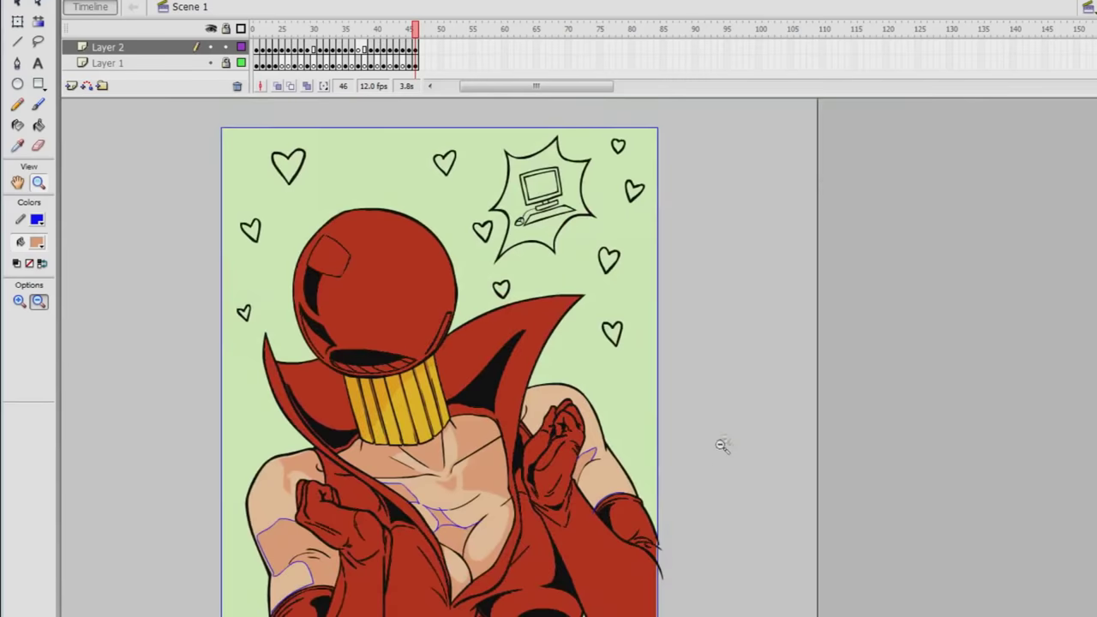
# Outline a shadow area on the left-hand shoulder, curving down to the existing upper-arm shading.
pyautogui.scroll(-3, 722, 445)
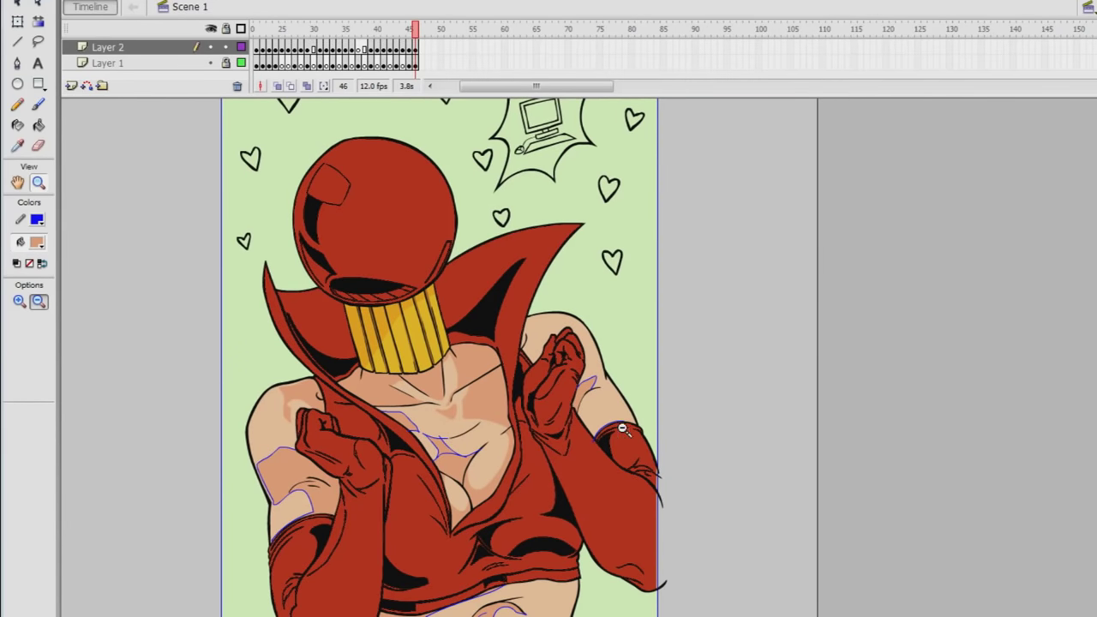
pyautogui.click(300, 413)
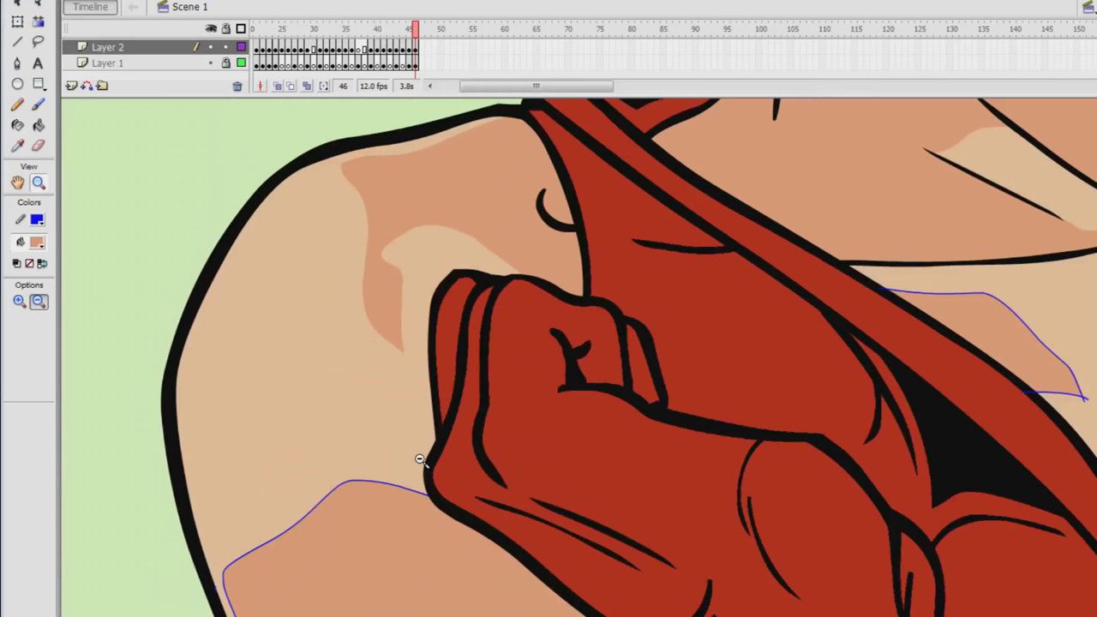
pyautogui.click(17, 103)
pyautogui.moveTo(343, 163)
pyautogui.mouseDown()
pyautogui.moveTo(240, 263)
pyautogui.moveTo(237, 321)
pyautogui.moveTo(431, 525)
pyautogui.mouseUp()
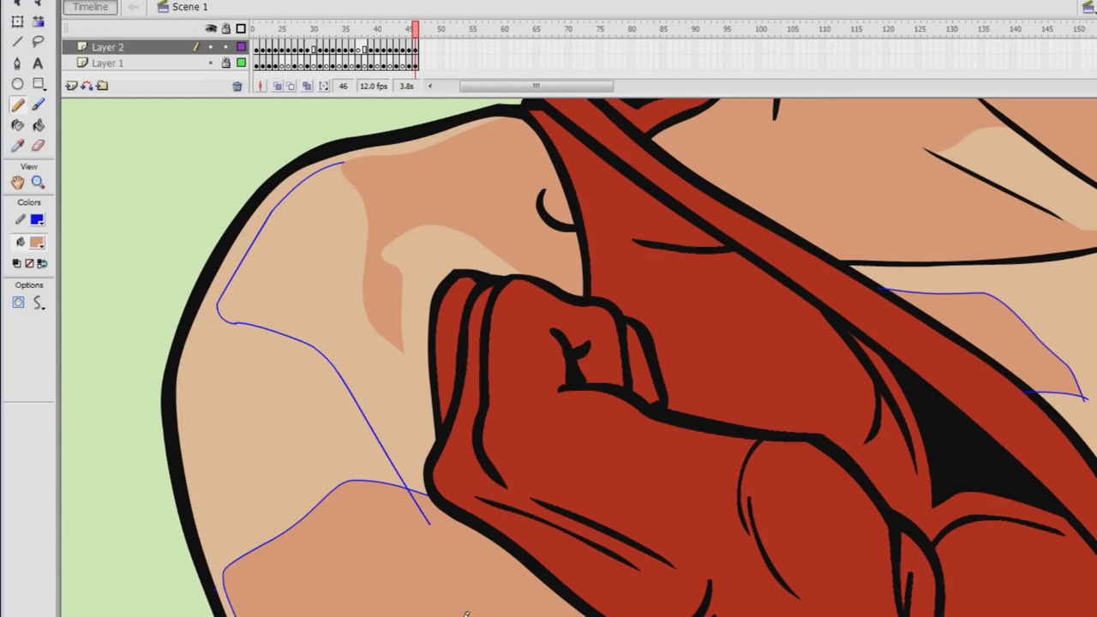
pyautogui.scroll(-6, 502, 509)
pyautogui.moveTo(307, 358)
pyautogui.mouseDown()
pyautogui.moveTo(304, 416)
pyautogui.moveTo(471, 377)
pyautogui.mouseUp()
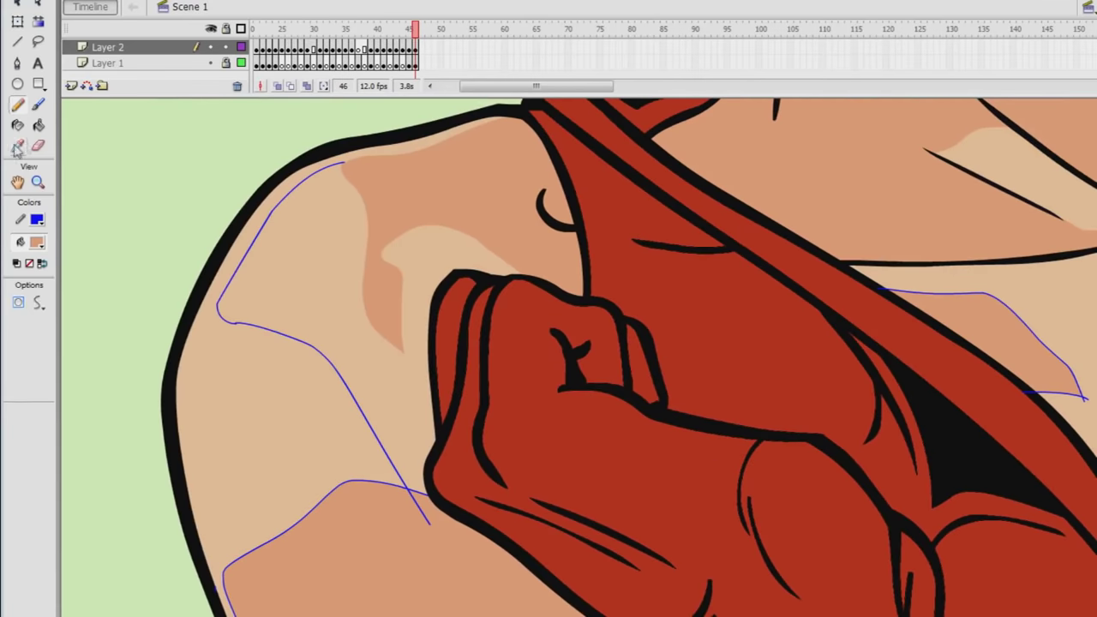
# Fill the shoulder outline with the skin shadow tone and the upper-arm shadow below it with a deeper tone.
pyautogui.click(38, 126)
pyautogui.click(37, 242)
pyautogui.click(238, 265)
pyautogui.click(616, 289)
pyautogui.moveTo(772, 291); pyautogui.dragTo(772, 303)
pyautogui.click(616, 295)
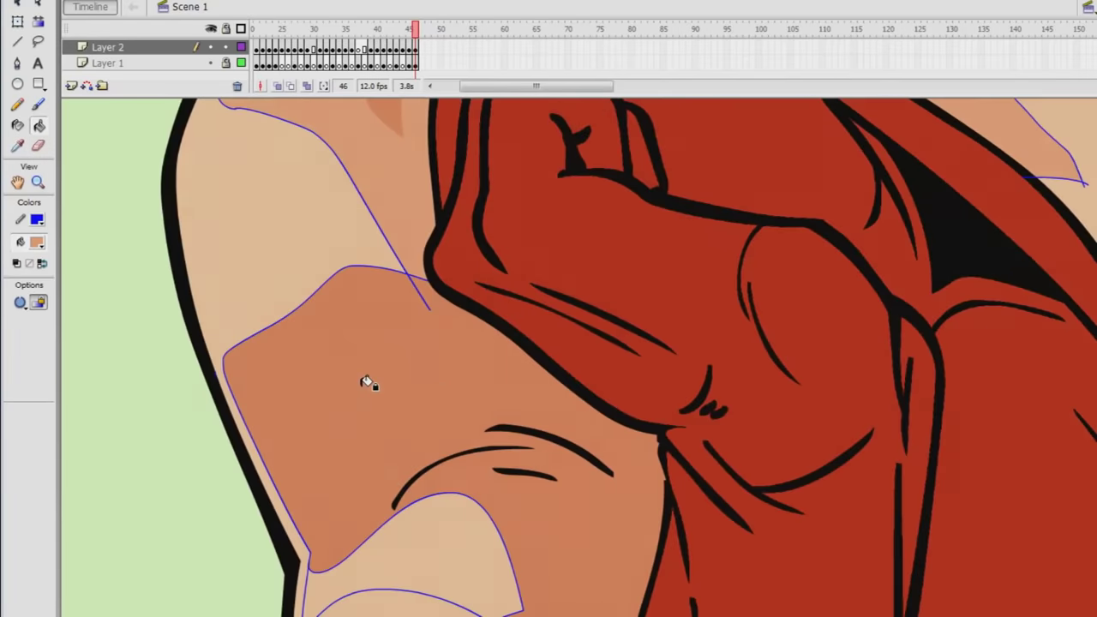
# Draw outlines for deeper shadows on the neck beneath the yellow grille and along the left-hand collarbone.
pyautogui.press('z')
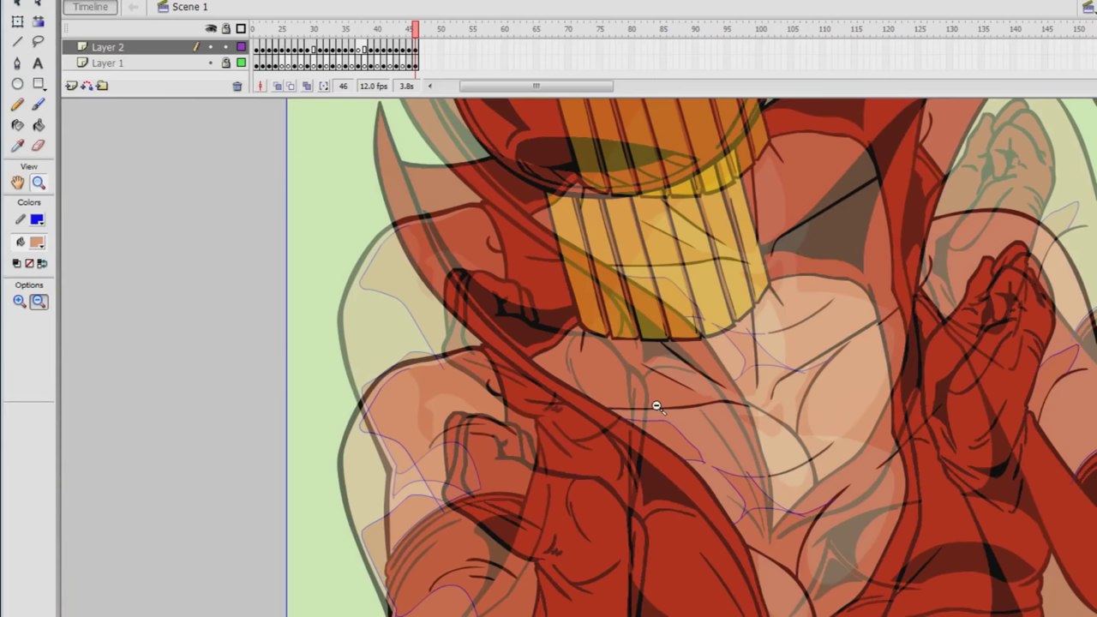
pyautogui.click(656, 401)
pyautogui.moveTo(527, 155); pyautogui.dragTo(951, 326)
pyautogui.click(19, 107)
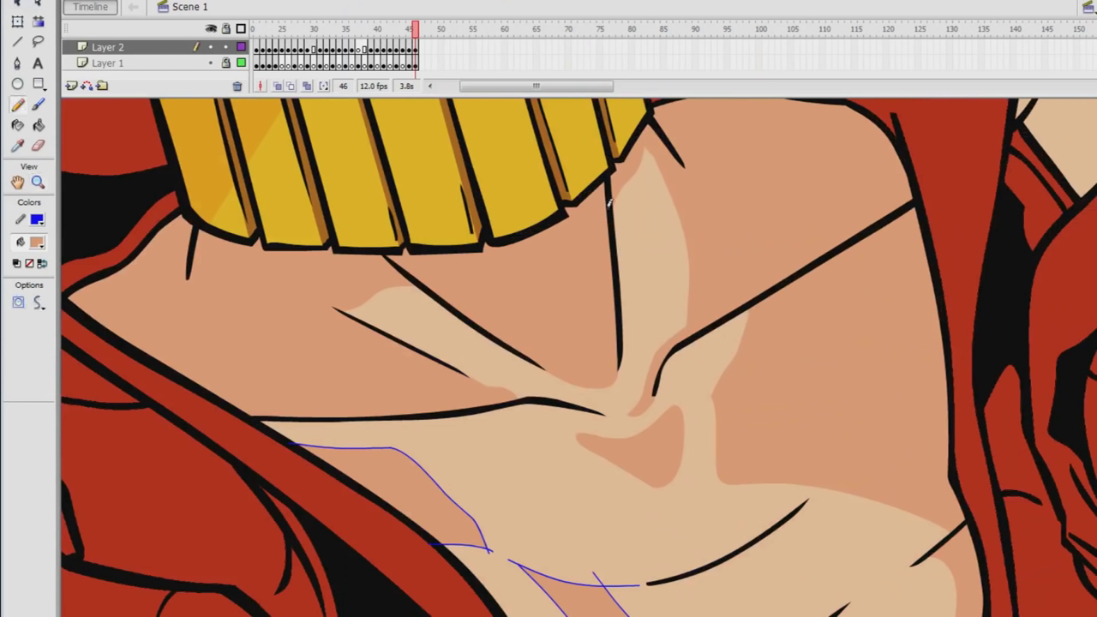
pyautogui.moveTo(606, 225); pyautogui.dragTo(462, 315)
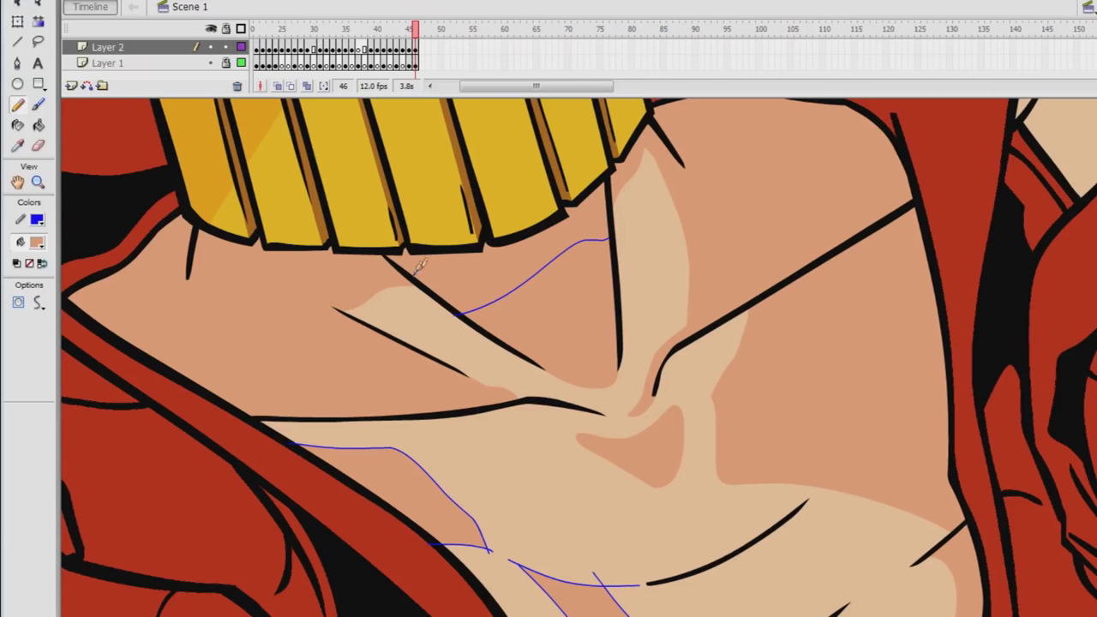
pyautogui.moveTo(417, 270); pyautogui.dragTo(557, 315)
pyautogui.moveTo(473, 278); pyautogui.dragTo(557, 272)
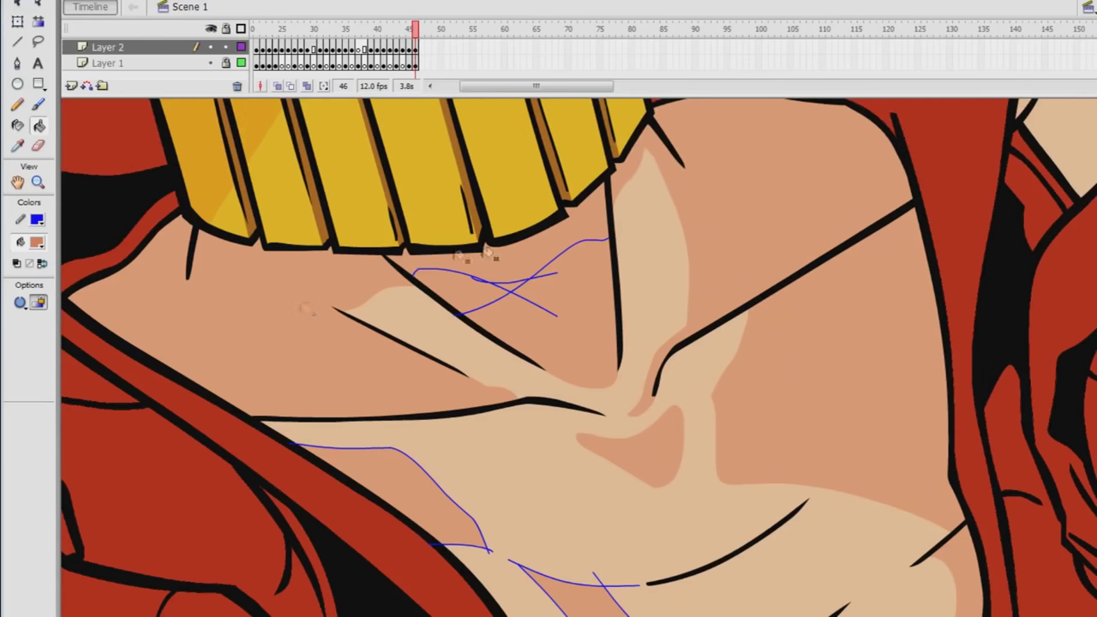
pyautogui.moveTo(187, 278)
pyautogui.mouseDown()
pyautogui.moveTo(166, 300)
pyautogui.moveTo(141, 369)
pyautogui.mouseUp()
pyautogui.moveTo(209, 393); pyautogui.dragTo(384, 420)
# Fill the outlined neck and collarbone shadow areas with the deeper skin shadow tone.
pyautogui.click(38, 126)
pyautogui.click(146, 287)
pyautogui.click(261, 406)
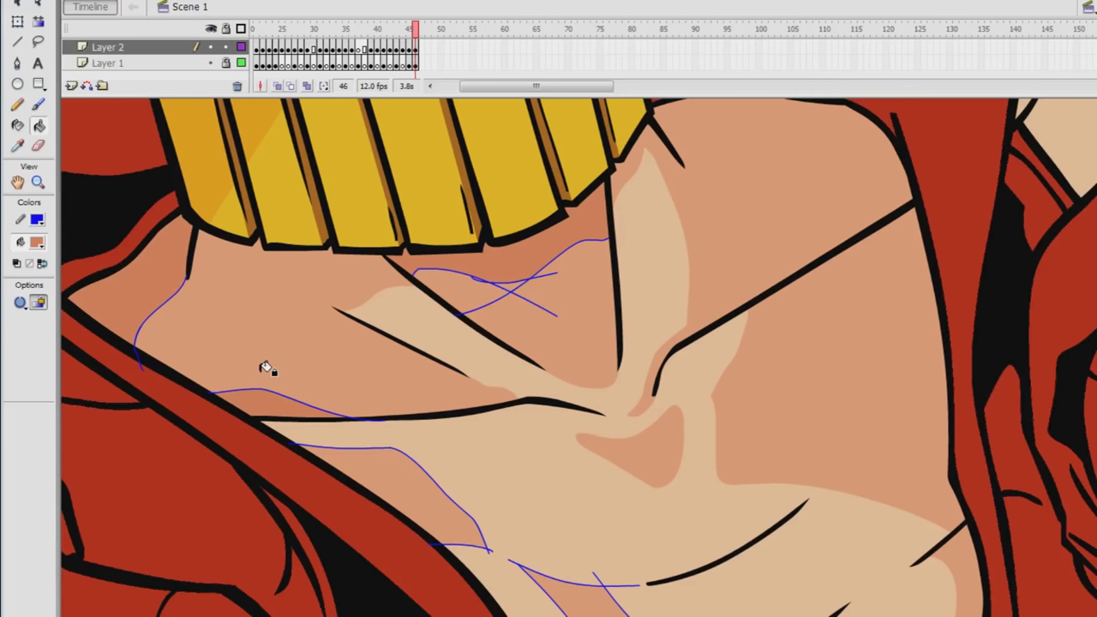
# Cut the blue guide outlines around the deeper neck and left-hand collarbone shadows.
pyautogui.press('v')
pyautogui.doubleClick(513, 287)
pyautogui.rightClick(513, 287)
pyautogui.click(542, 294)
pyautogui.doubleClick(254, 391)
pyautogui.rightClick(254, 391)
pyautogui.click(284, 401)
pyautogui.rightClick(172, 300)
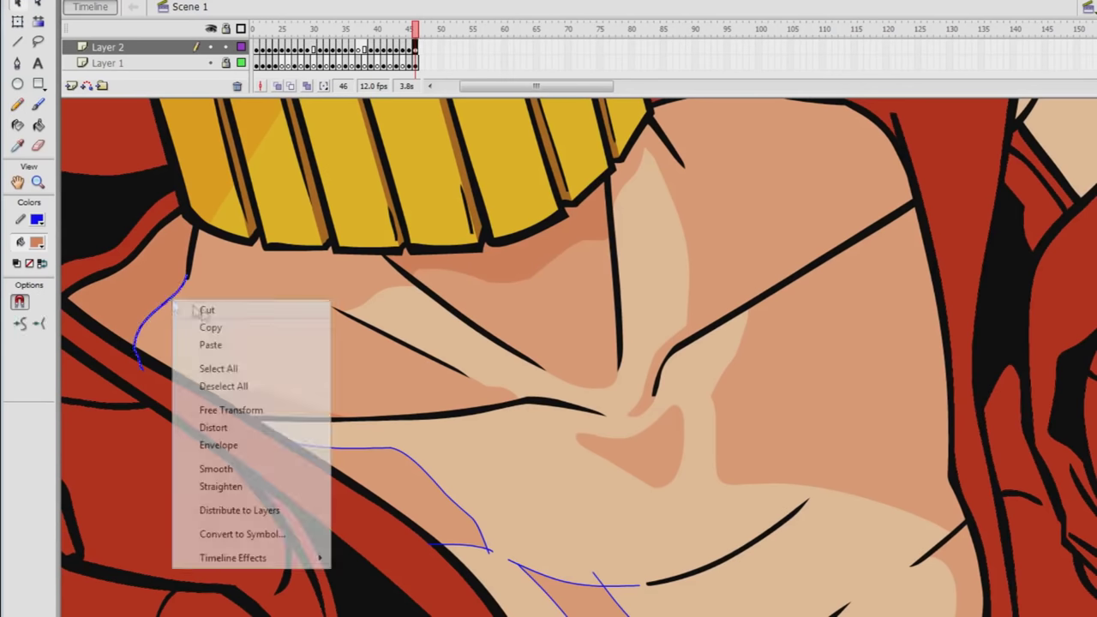
pyautogui.click(197, 310)
# Outline shadows on the right-hand side of the neck above the collarbone and fill them with the deeper skin tone.
pyautogui.click(38, 183)
pyautogui.click(39, 301)
pyautogui.doubleClick(814, 424)
pyautogui.moveTo(550, 316); pyautogui.dragTo(664, 425)
pyautogui.click(17, 104)
pyautogui.moveTo(406, 290)
pyautogui.mouseDown()
pyautogui.moveTo(407, 272)
pyautogui.moveTo(648, 306)
pyautogui.moveTo(647, 389)
pyautogui.mouseUp()
pyautogui.moveTo(663, 346); pyautogui.dragTo(506, 476)
pyautogui.click(39, 125)
pyautogui.click(626, 257)
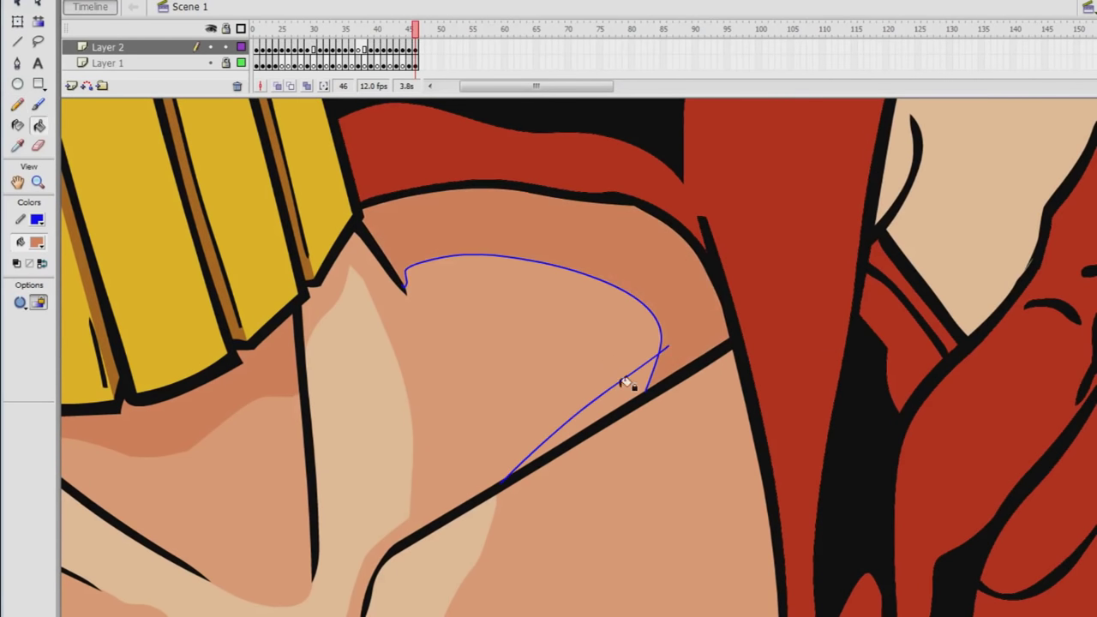
pyautogui.click(627, 385)
# Shade the chest below the right-hand collarbone beside the collar with the deeper tone and cut its guide outline.
pyautogui.click(37, 182)
pyautogui.click(757, 485)
pyautogui.click(753, 486)
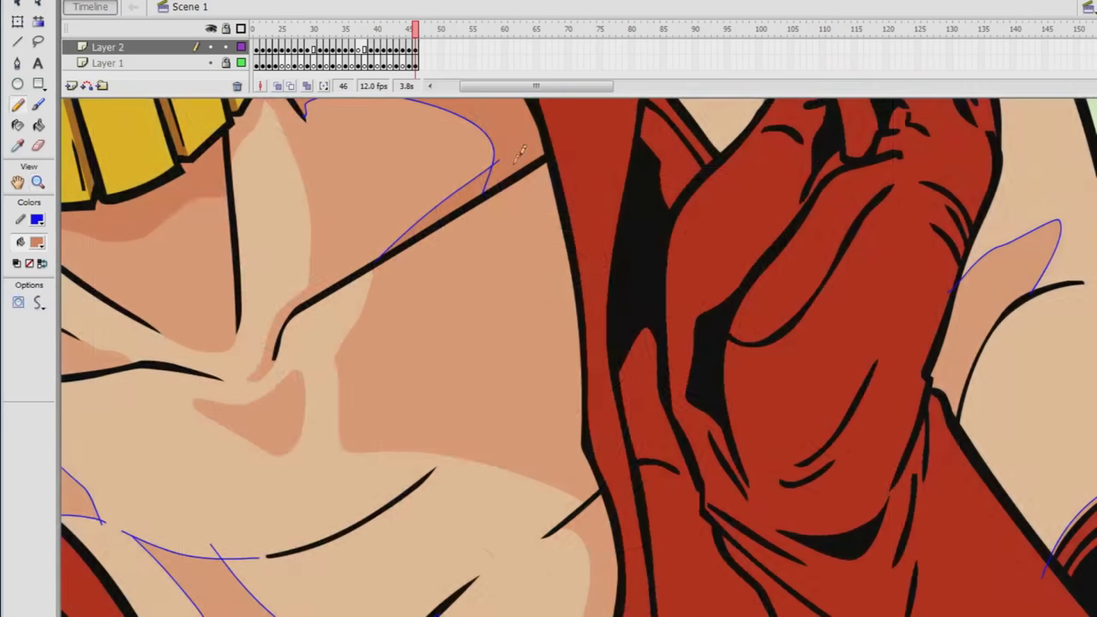
pyautogui.moveTo(538, 175)
pyautogui.mouseDown()
pyautogui.moveTo(470, 287)
pyautogui.moveTo(591, 390)
pyautogui.mouseUp()
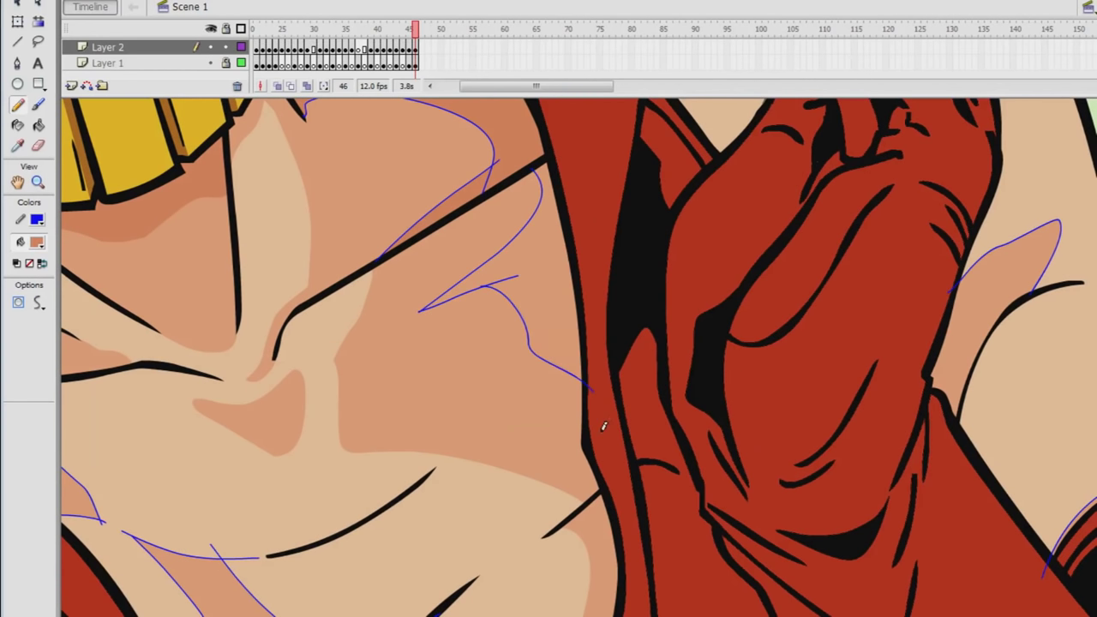
pyautogui.press('v')
pyautogui.doubleClick(516, 241)
pyautogui.rightClick(515, 241)
pyautogui.click(535, 251)
pyautogui.click(38, 182)
pyautogui.click(763, 490)
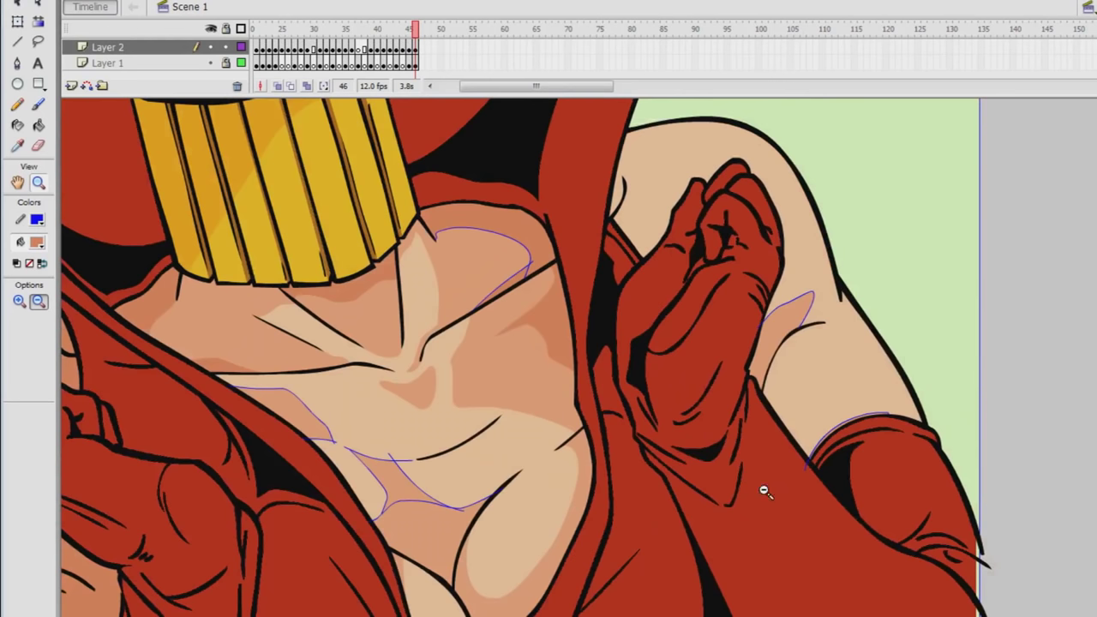
# Add a curved deeper shadow beneath the left-hand edge of the yellow grille and cut its guide outline.
pyautogui.moveTo(120, 236); pyautogui.dragTo(556, 450)
pyautogui.click(18, 105)
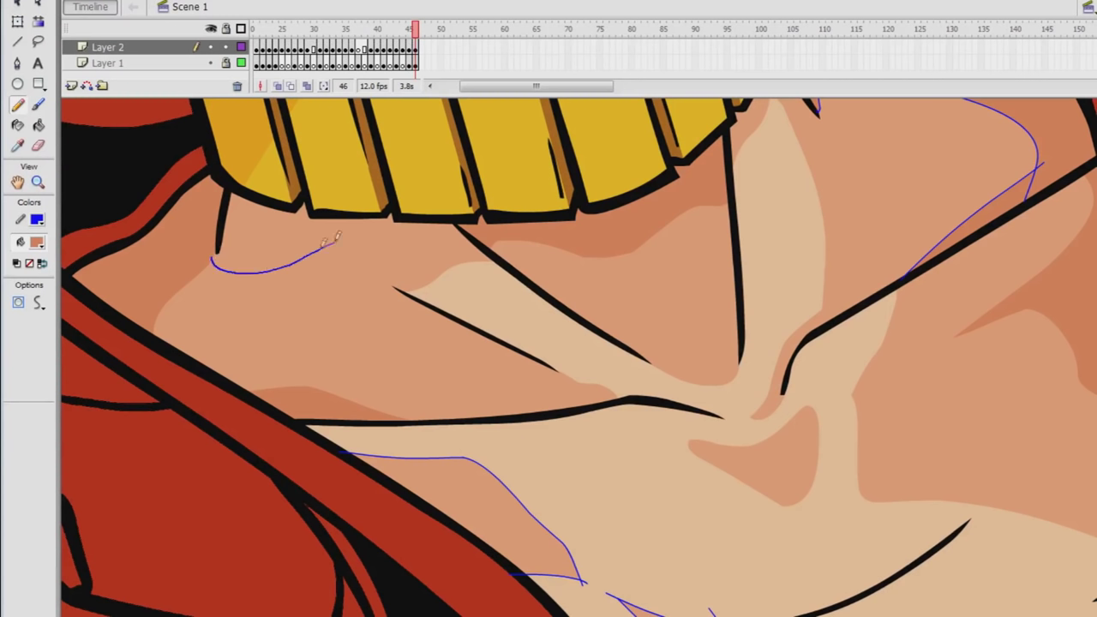
pyautogui.rightClick(349, 243)
pyautogui.click(384, 250)
# Cut the remaining blue guide outlines around the chest shadows.
pyautogui.rightClick(494, 463)
pyautogui.click(506, 469)
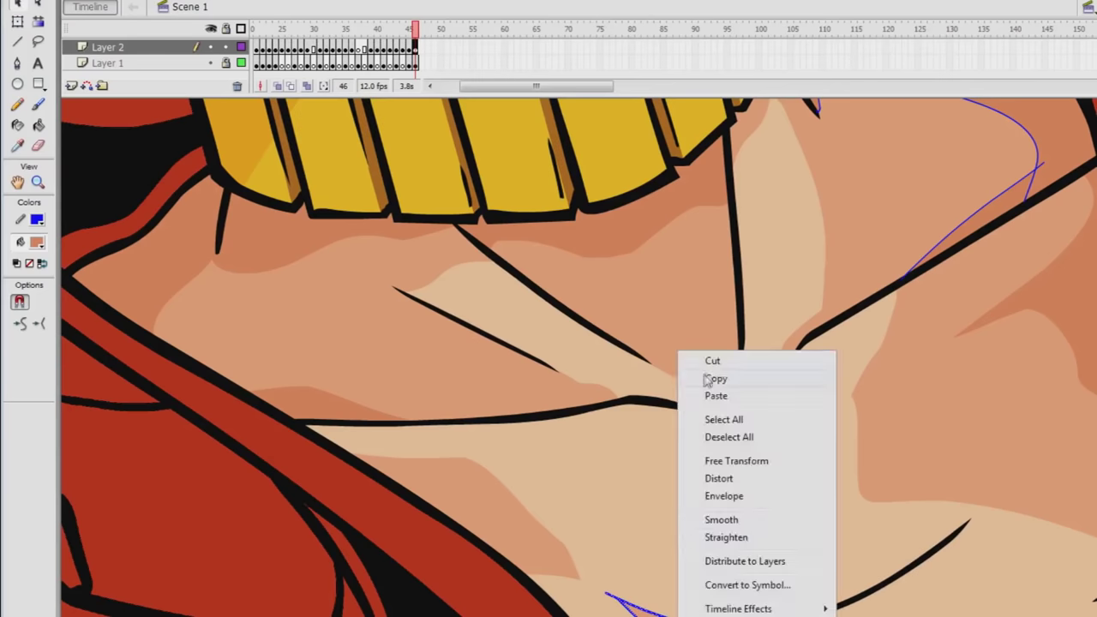
pyautogui.click(710, 374)
# Draw outlines for deeper shadows in the cleavage and at the lower point of the neckline.
pyautogui.click(753, 446)
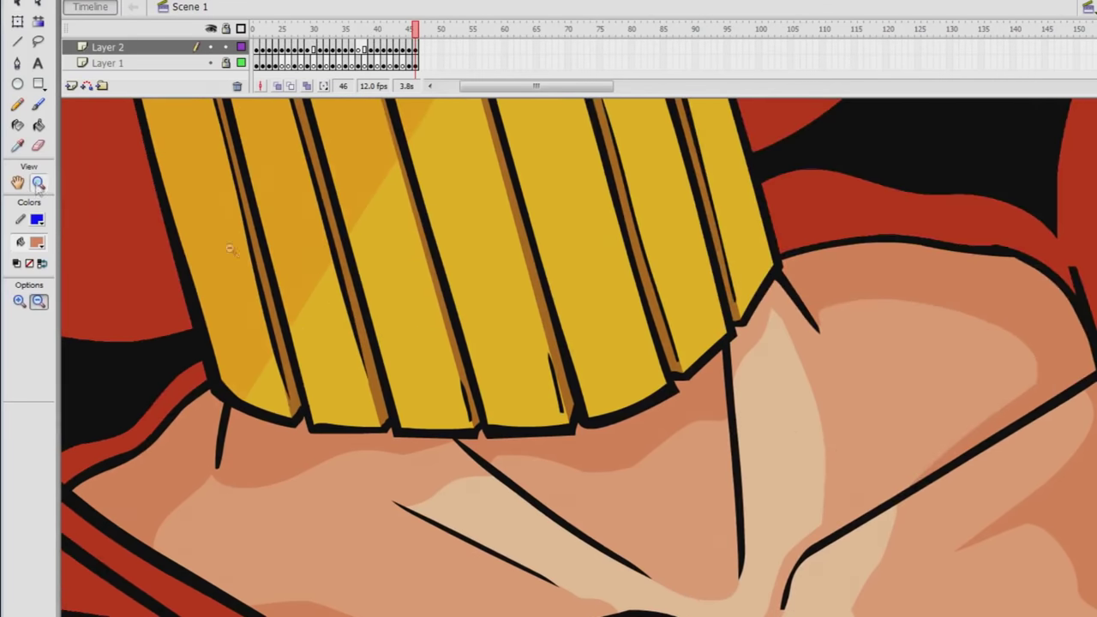
pyautogui.click(753, 446)
pyautogui.moveTo(581, 352); pyautogui.dragTo(759, 488)
pyautogui.press('y')
pyautogui.moveTo(331, 332); pyautogui.dragTo(519, 197)
pyautogui.moveTo(469, 221)
pyautogui.mouseDown()
pyautogui.moveTo(427, 339)
pyautogui.moveTo(423, 401)
pyautogui.mouseUp()
pyautogui.moveTo(467, 463); pyautogui.dragTo(541, 548)
pyautogui.moveTo(482, 526); pyautogui.dragTo(478, 612)
# Fill the cleavage and lower neckline outlines with the deeper skin shadow tone.
pyautogui.press('k')
pyautogui.click(503, 519)
pyautogui.click(478, 561)
pyautogui.click(438, 311)
pyautogui.hotkey('ctrl', 'z')
pyautogui.click(432, 290)
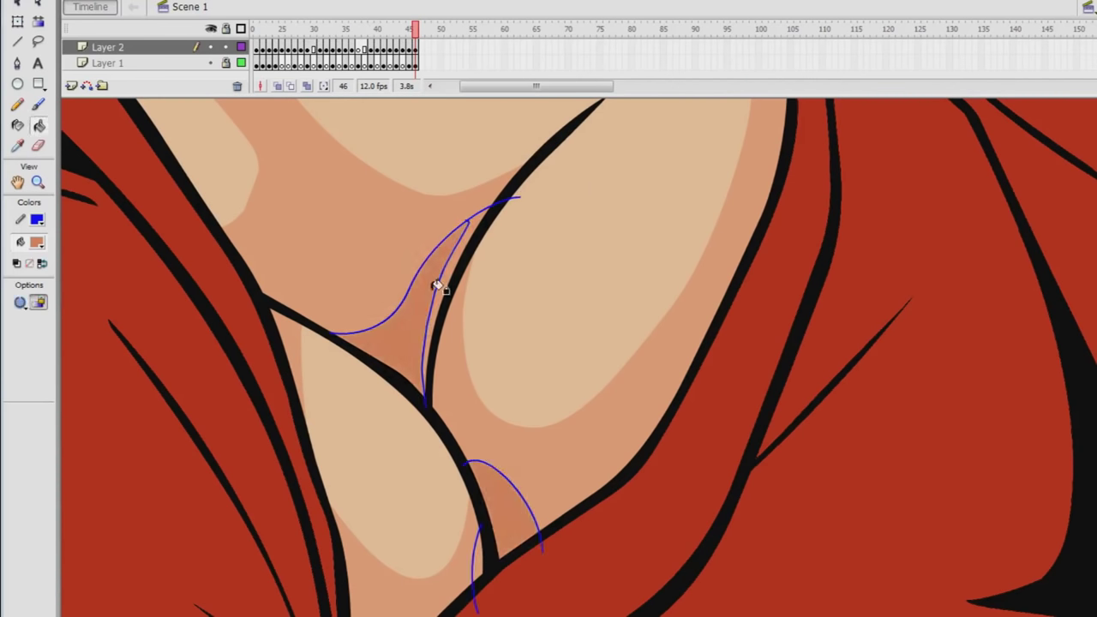
# Outline a small shadow on the chest against the right-hand collar edge and fill it with the deeper tone.
pyautogui.doubleClick(38, 181)
pyautogui.moveTo(548, 336); pyautogui.dragTo(728, 464)
pyautogui.click(18, 105)
pyautogui.moveTo(668, 229); pyautogui.dragTo(671, 300)
pyautogui.click(38, 126)
pyautogui.click(675, 270)
# Refine the edges of the central chest shadow shapes.
pyautogui.doubleClick(38, 182)
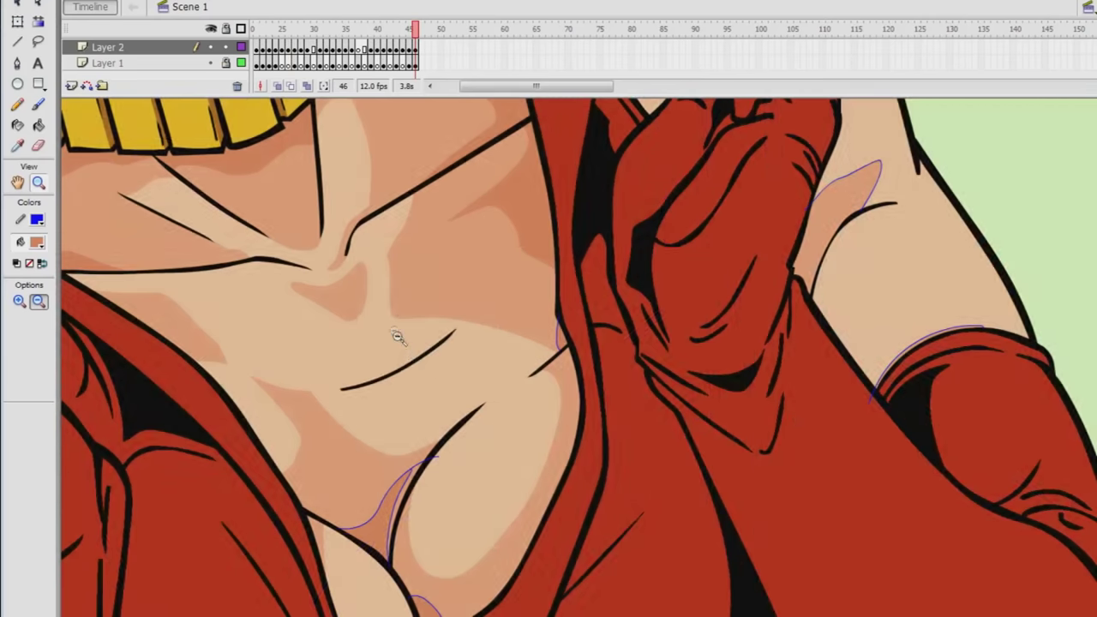
pyautogui.moveTo(399, 337); pyautogui.dragTo(618, 413)
pyautogui.click(18, 105)
pyautogui.press('k')
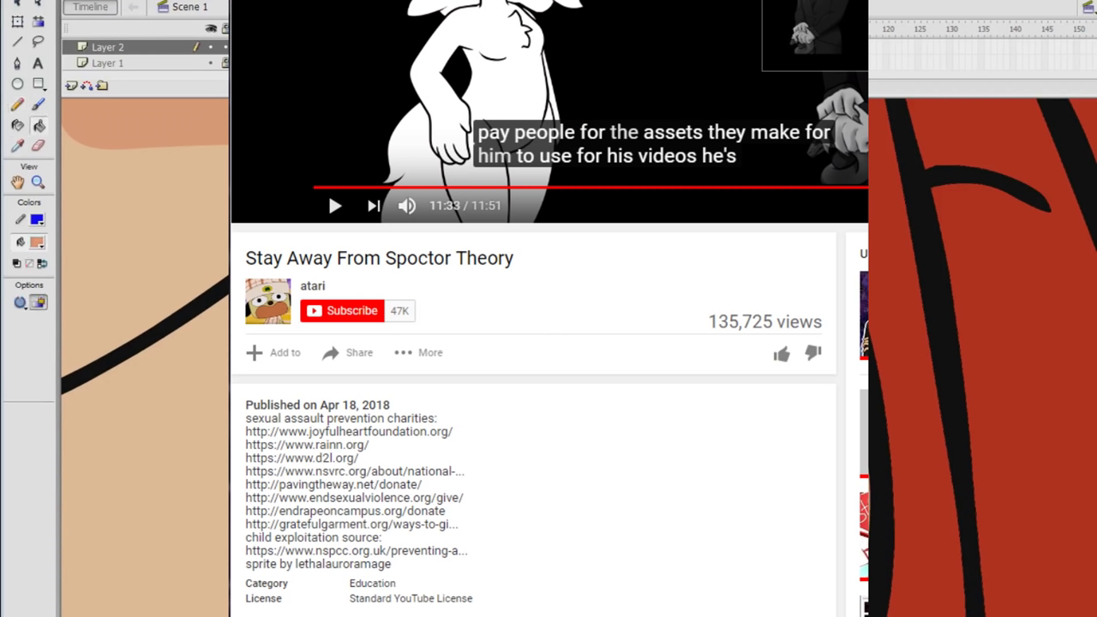
pyautogui.click(18, 5)
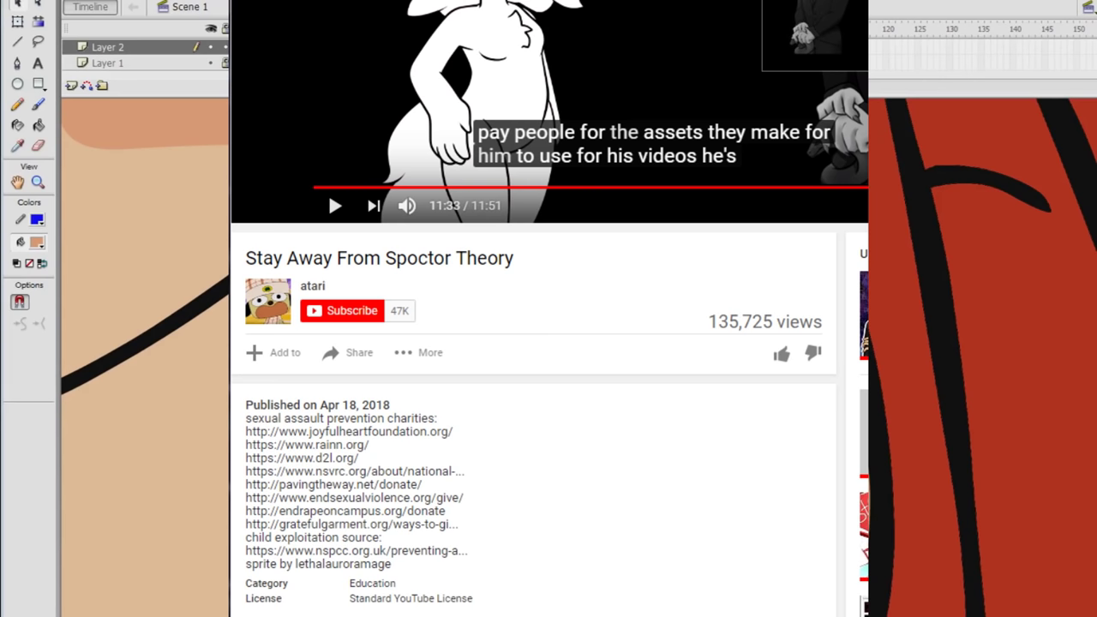
pyautogui.click(145, 123)
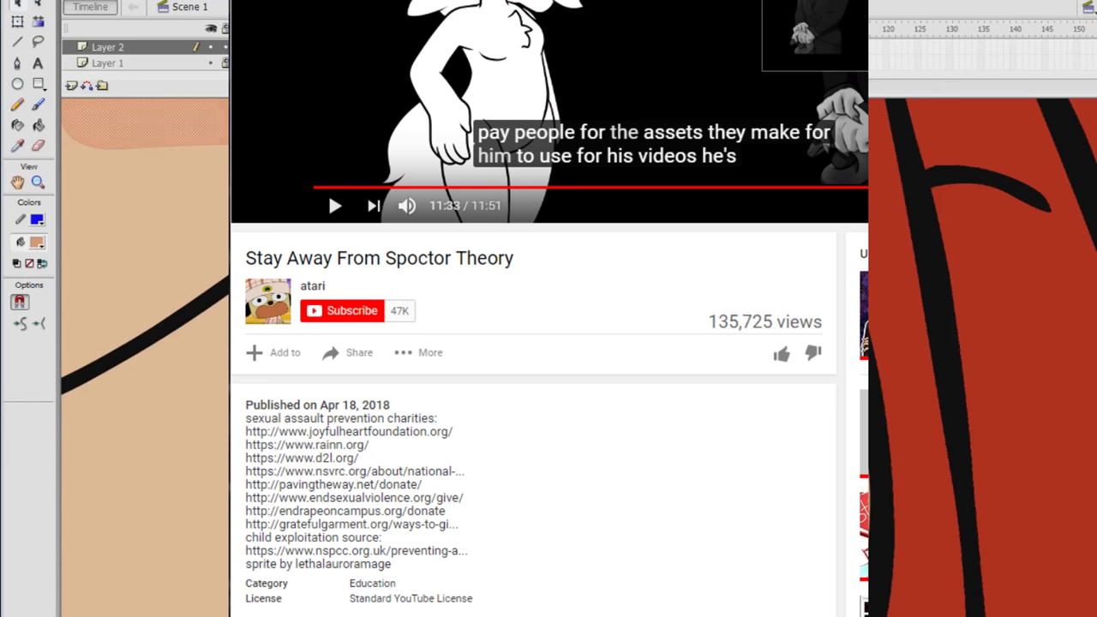
pyautogui.click(19, 104)
pyautogui.moveTo(329, 249); pyautogui.dragTo(323, 249)
pyautogui.click(19, 5)
pyautogui.click(673, 269)
pyautogui.moveTo(665, 278); pyautogui.dragTo(662, 256)
pyautogui.moveTo(651, 305); pyautogui.dragTo(645, 303)
pyautogui.moveTo(640, 359); pyautogui.dragTo(638, 357)
pyautogui.moveTo(671, 304); pyautogui.dragTo(666, 297)
# Cut the blue guide outlines around the navel and central abdominal fold shadows.
pyautogui.click(39, 182)
pyautogui.click(857, 469)
pyautogui.click(857, 471)
pyautogui.click(859, 473)
pyautogui.click(858, 474)
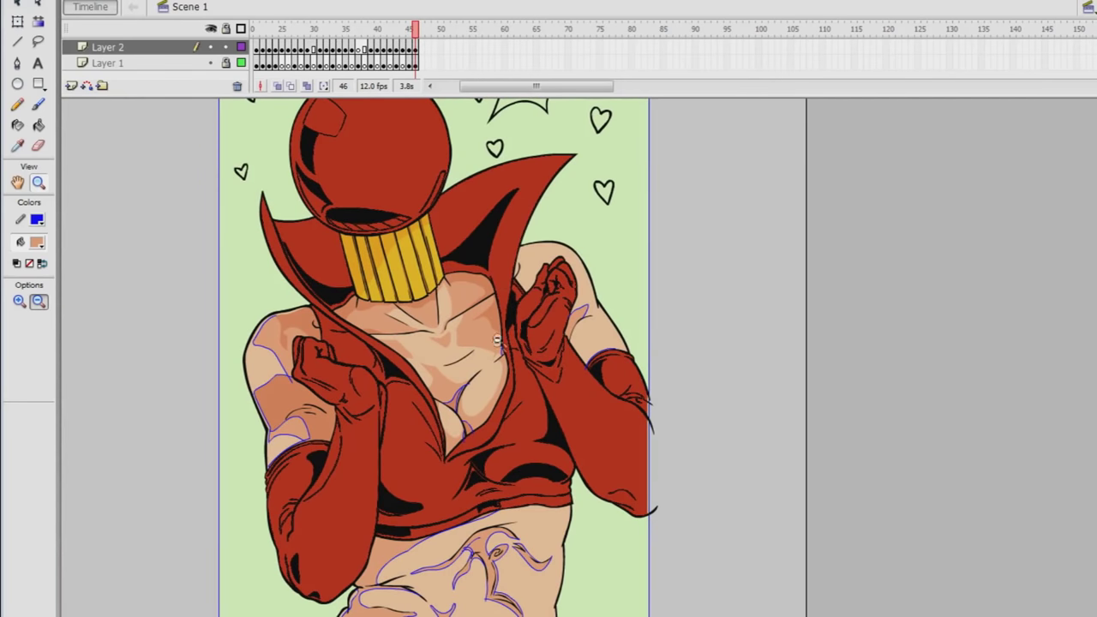
pyautogui.moveTo(316, 272); pyautogui.dragTo(480, 360)
pyautogui.press('v')
pyautogui.press('z')
pyautogui.click(829, 513)
pyautogui.click(831, 516)
pyautogui.moveTo(586, 341); pyautogui.dragTo(776, 455)
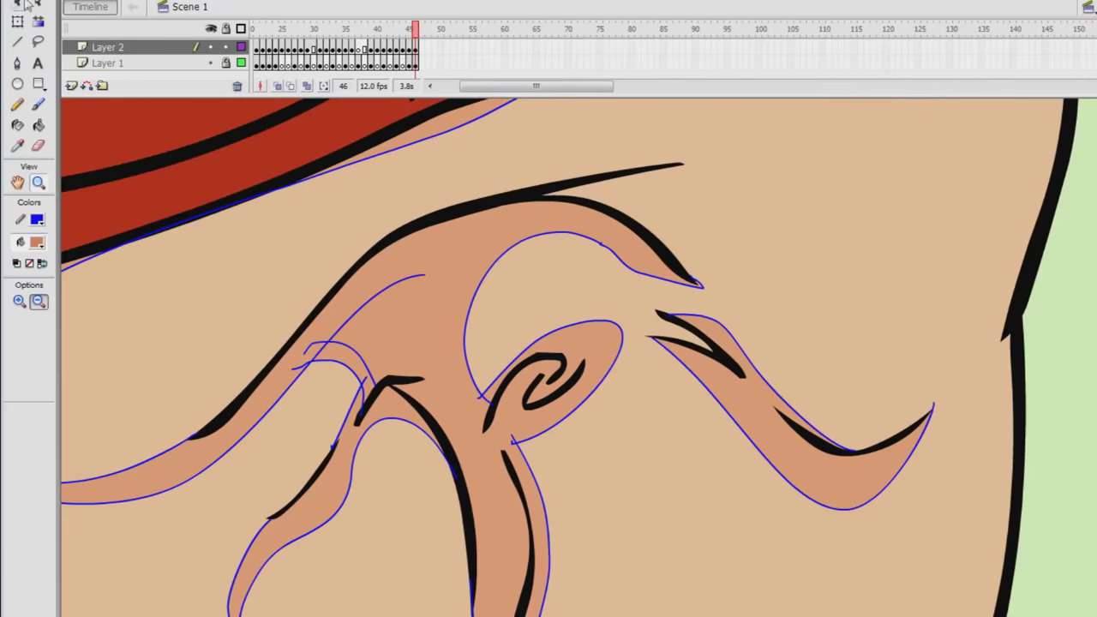
pyautogui.press('v')
pyautogui.rightClick(399, 282)
pyautogui.click(416, 292)
pyautogui.rightClick(492, 266)
pyautogui.click(507, 276)
pyautogui.rightClick(386, 418)
pyautogui.click(401, 428)
# Outline a deeper shadow under the upper-left abdominal fold line, fill it with the deeper tone, and delete its outline.
pyautogui.press('y')
pyautogui.moveTo(459, 215)
pyautogui.mouseDown()
pyautogui.moveTo(382, 290)
pyautogui.moveTo(369, 347)
pyautogui.moveTo(283, 351)
pyautogui.mouseUp()
pyautogui.press('v')
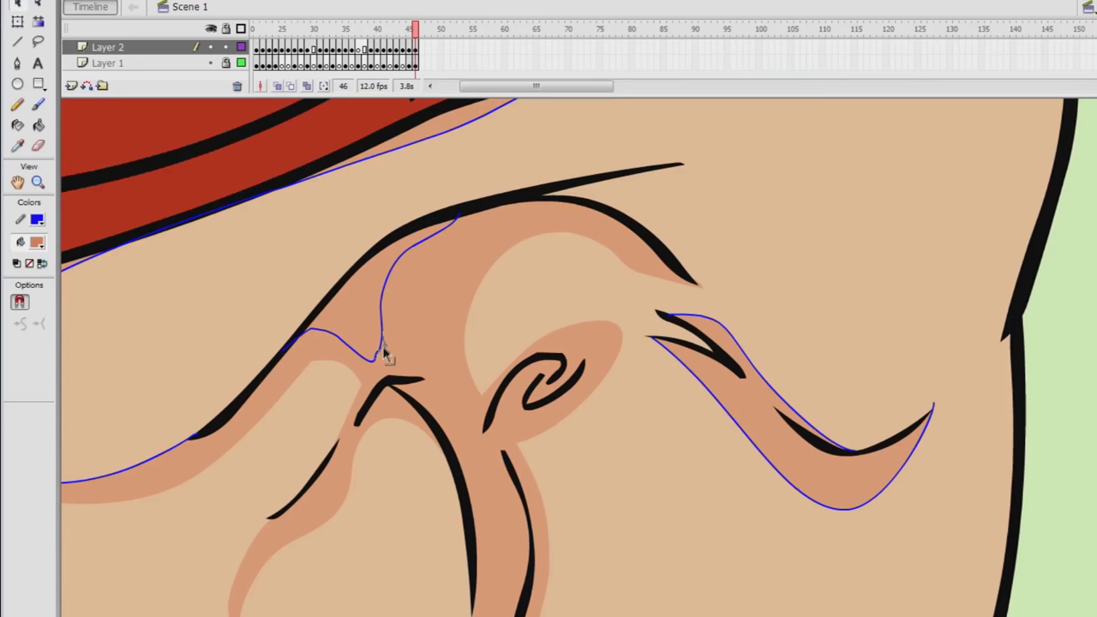
pyautogui.click(337, 303)
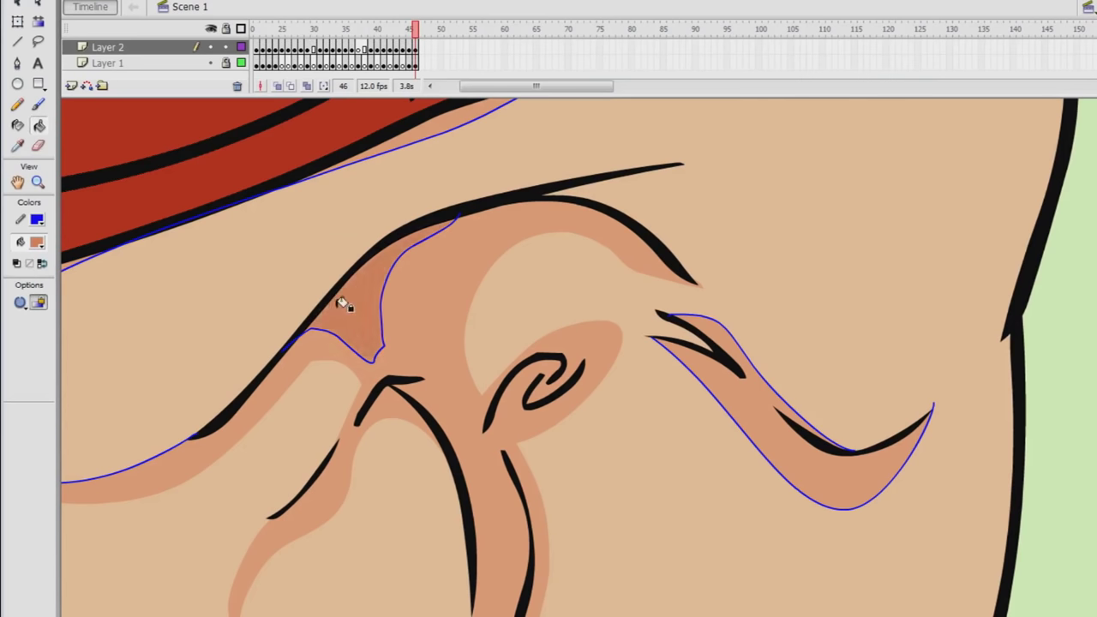
pyautogui.doubleClick(397, 260)
pyautogui.press('Delete')
# Draw outlines for deeper shadows along the crease lines on the left-hand side of the waist.
pyautogui.click(37, 181)
pyautogui.click(743, 428)
pyautogui.click(744, 428)
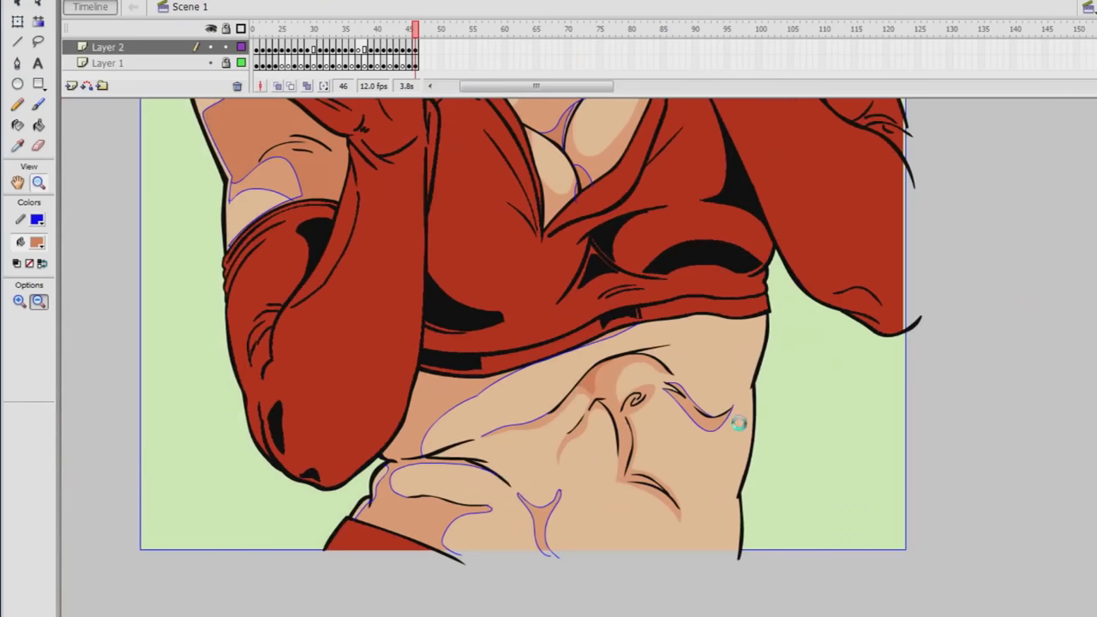
pyautogui.moveTo(385, 354); pyautogui.dragTo(562, 459)
pyautogui.click(19, 106)
pyautogui.moveTo(318, 245)
pyautogui.mouseDown()
pyautogui.moveTo(503, 356)
pyautogui.moveTo(934, 117)
pyautogui.mouseUp()
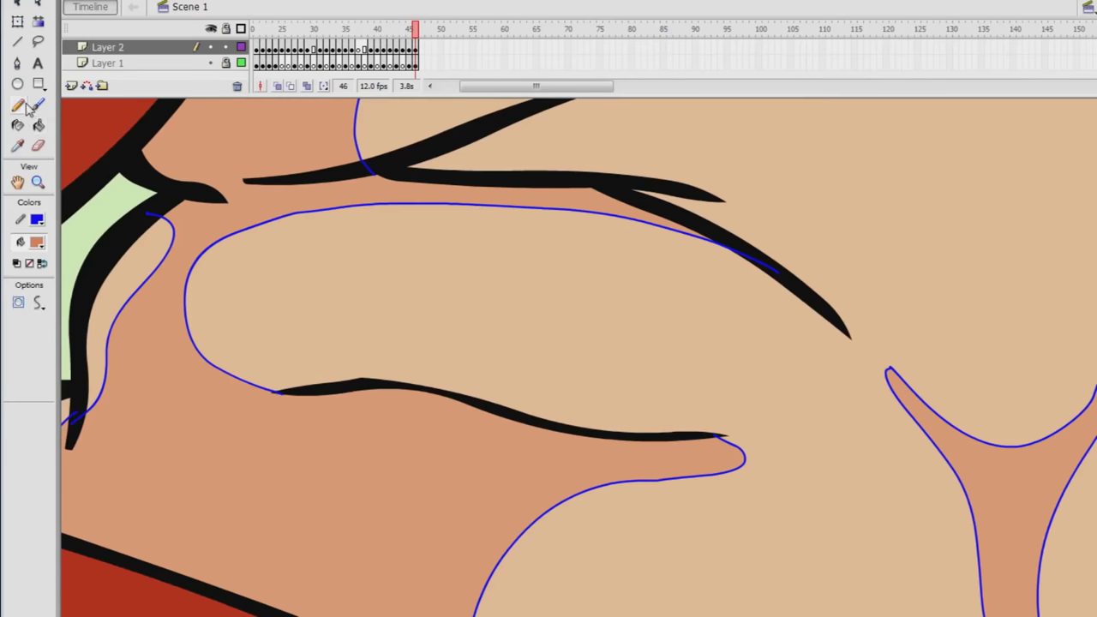
pyautogui.moveTo(153, 178); pyautogui.dragTo(332, 171)
pyautogui.hotkey('ctrl', 'z')
pyautogui.moveTo(211, 192)
pyautogui.mouseDown()
pyautogui.moveTo(311, 192)
pyautogui.moveTo(332, 170)
pyautogui.mouseUp()
pyautogui.moveTo(286, 392); pyautogui.dragTo(752, 436)
# Fill the outlined waist crease shadows with the deeper skin tone.
pyautogui.click(39, 125)
pyautogui.click(242, 162)
pyautogui.click(462, 428)
# Outline a deeper shadow at the lower end of the central abdominal fold, where the crease lines meet.
pyautogui.click(39, 183)
pyautogui.click(839, 407)
pyautogui.click(839, 408)
pyautogui.click(839, 407)
pyautogui.moveTo(552, 435); pyautogui.dragTo(684, 528)
pyautogui.click(18, 104)
pyautogui.moveTo(428, 396)
pyautogui.mouseDown()
pyautogui.moveTo(441, 404)
pyautogui.moveTo(433, 377)
pyautogui.mouseUp()
pyautogui.moveTo(451, 430); pyautogui.dragTo(460, 451)
# Fill the lower central fold shadow with the deeper skin tone and delete its guide outline.
pyautogui.click(39, 126)
pyautogui.click(443, 429)
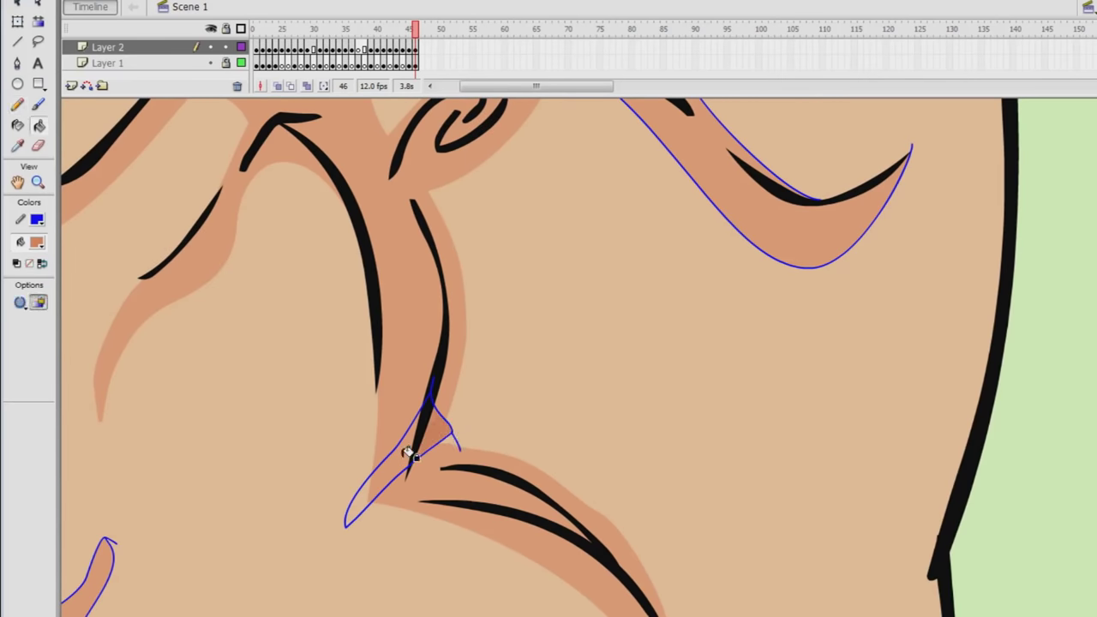
pyautogui.click(405, 454)
pyautogui.click(17, 4)
pyautogui.doubleClick(451, 430)
pyautogui.press('Delete')
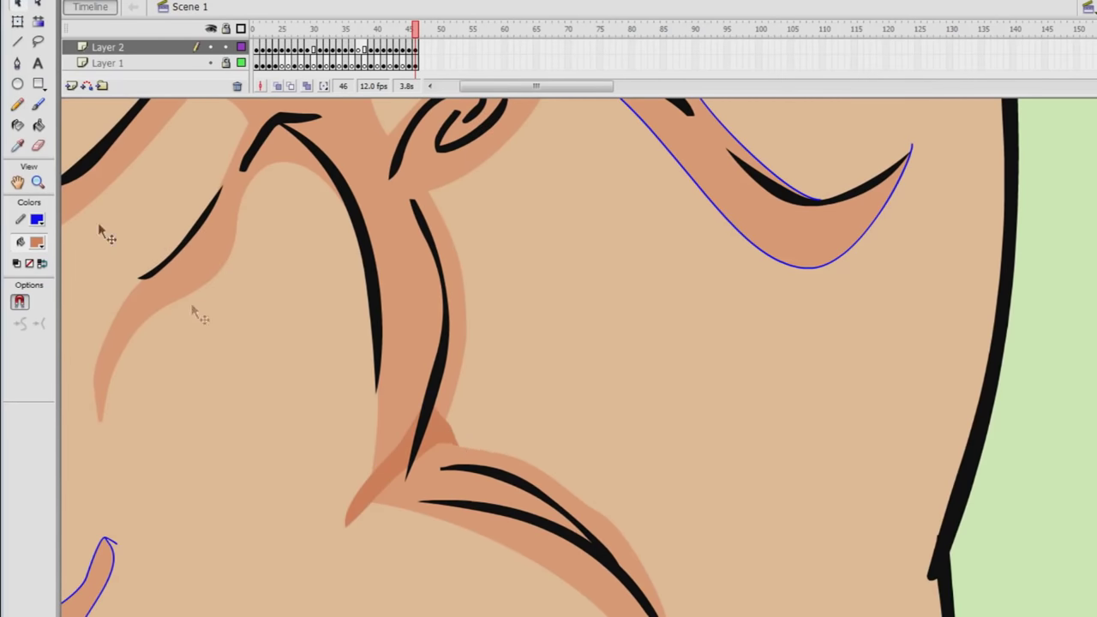
# Review the whole shaded figure and switch to Discord.
pyautogui.click(39, 182)
pyautogui.click(801, 452)
pyautogui.click(802, 452)
pyautogui.click(802, 452)
pyautogui.scroll(3, 716, 409)
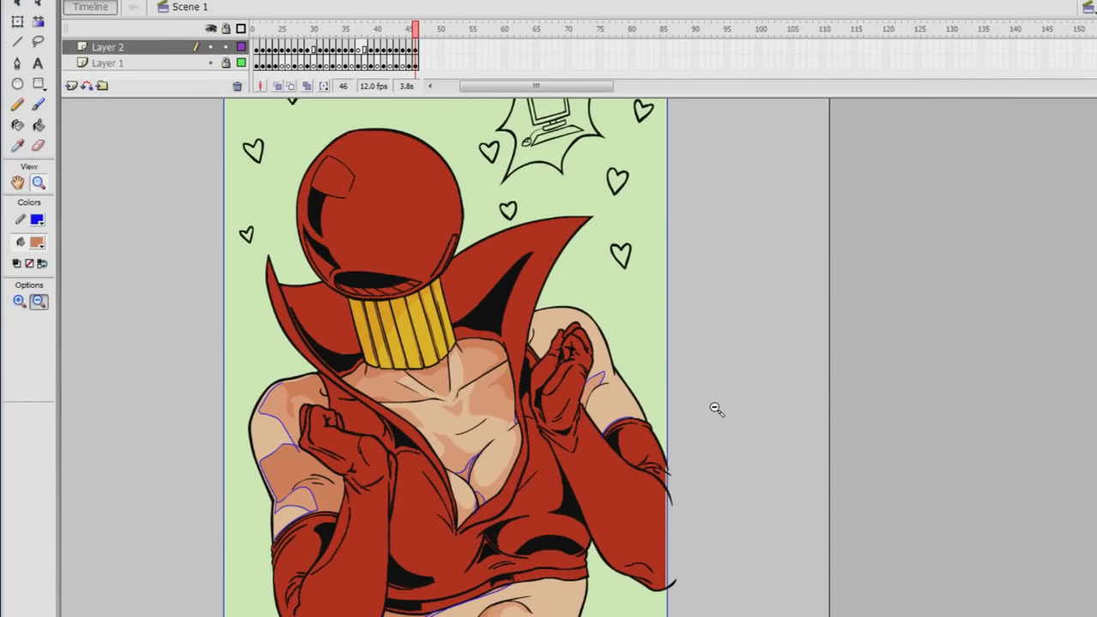
pyautogui.hotkey('alt', 'Tab')
pyautogui.click(472, 1)
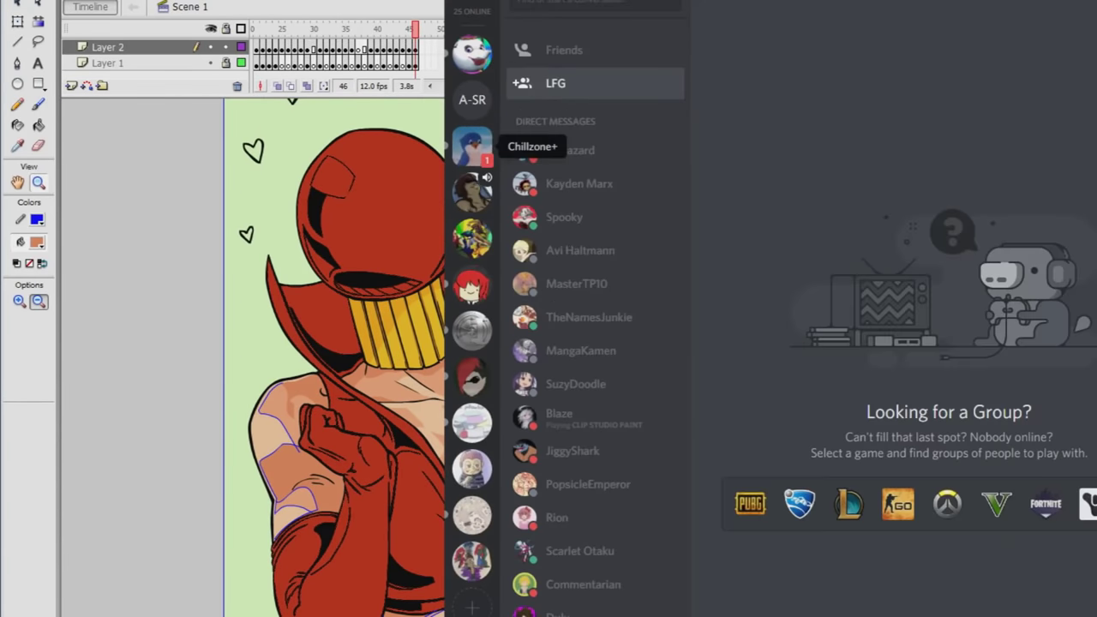
# Open the Chillzone+ server in Discord.
pyautogui.click(472, 145)
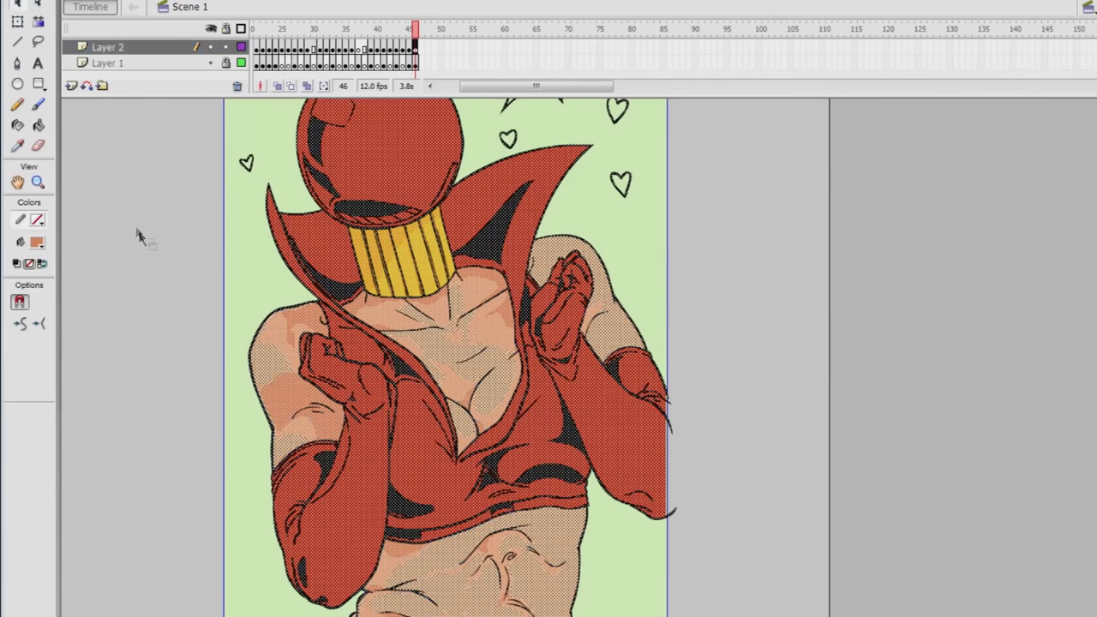
# Return to the figure drawing and outline shadow areas on the red glove's cuff and elbow folds with the blue pencil.
pyautogui.click(38, 182)
pyautogui.moveTo(269, 439); pyautogui.dragTo(461, 598)
pyautogui.click(19, 104)
pyautogui.moveTo(296, 333)
pyautogui.mouseDown()
pyautogui.moveTo(362, 318)
pyautogui.moveTo(362, 408)
pyautogui.moveTo(328, 433)
pyautogui.mouseUp()
pyautogui.moveTo(348, 270); pyautogui.dragTo(442, 197)
pyautogui.moveTo(325, 267); pyautogui.dragTo(291, 309)
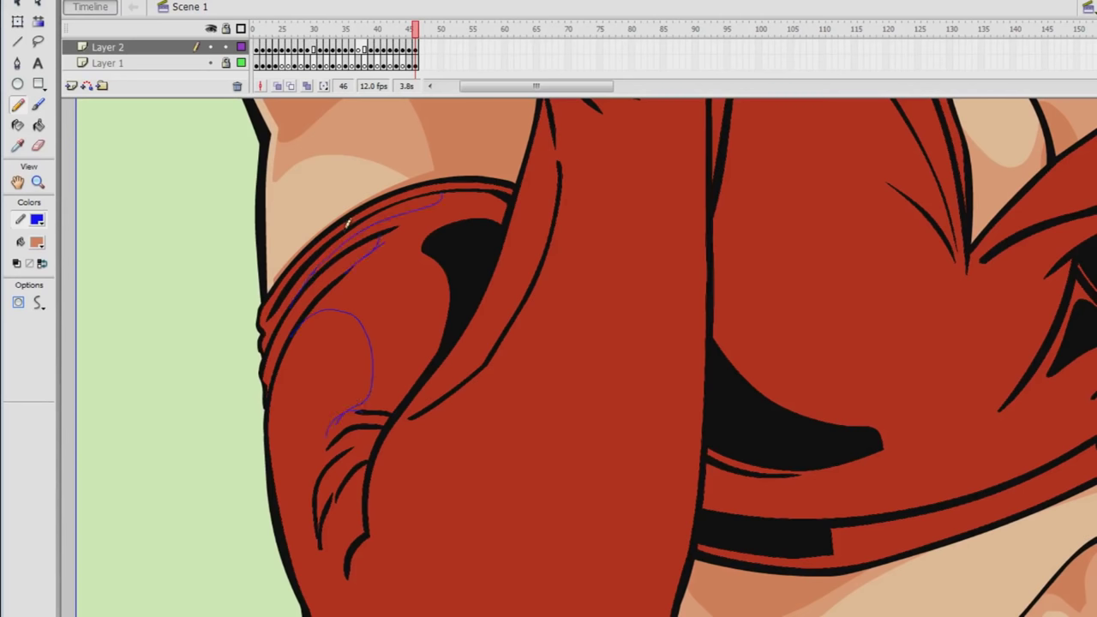
pyautogui.scroll(-3, 342, 283)
pyautogui.moveTo(327, 375); pyautogui.dragTo(365, 363)
pyautogui.moveTo(356, 431); pyautogui.dragTo(343, 506)
pyautogui.scroll(-3, 393, 391)
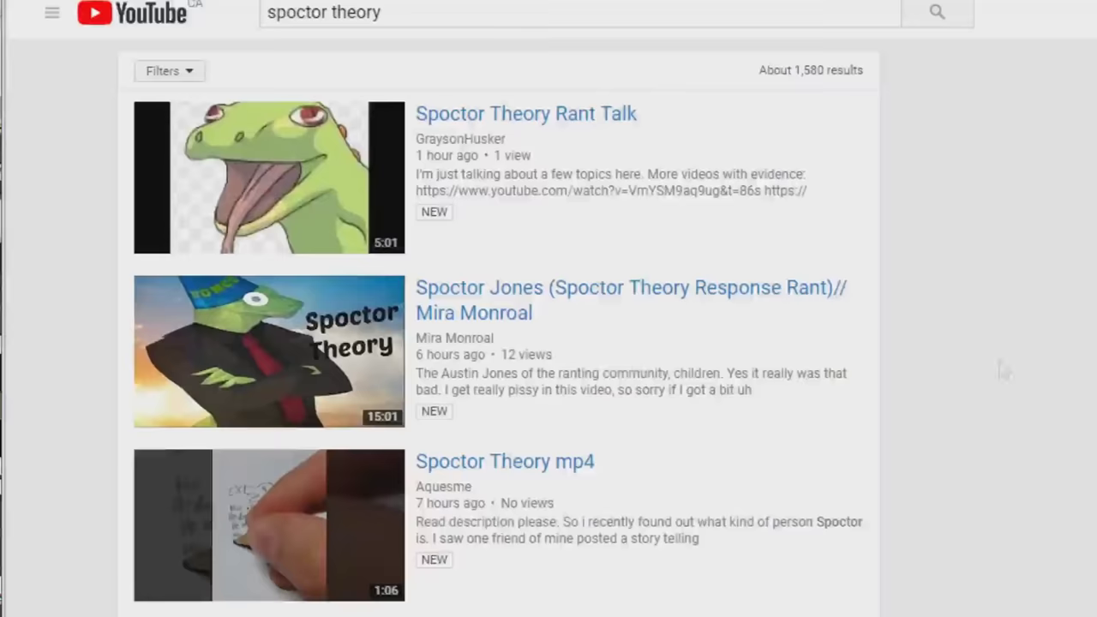
# Look through the YouTube search results for "spoctor theory".
pyautogui.scroll(-15, 999, 367)
pyautogui.scroll(-5, 548, 343)
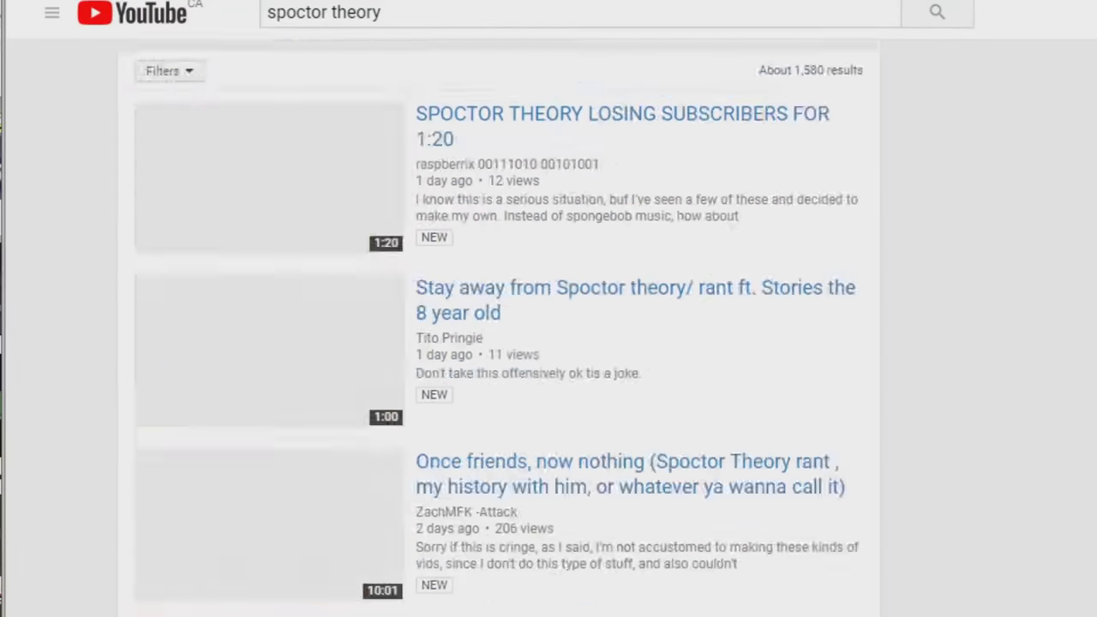
pyautogui.scroll(-8, 548, 343)
pyautogui.scroll(-15, 497, 343)
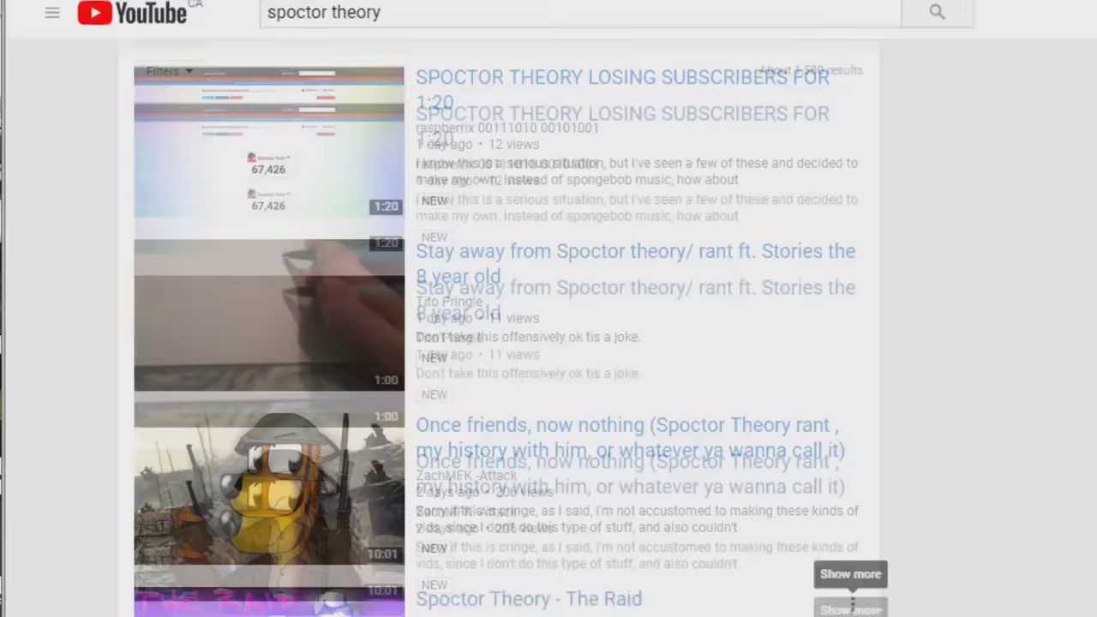
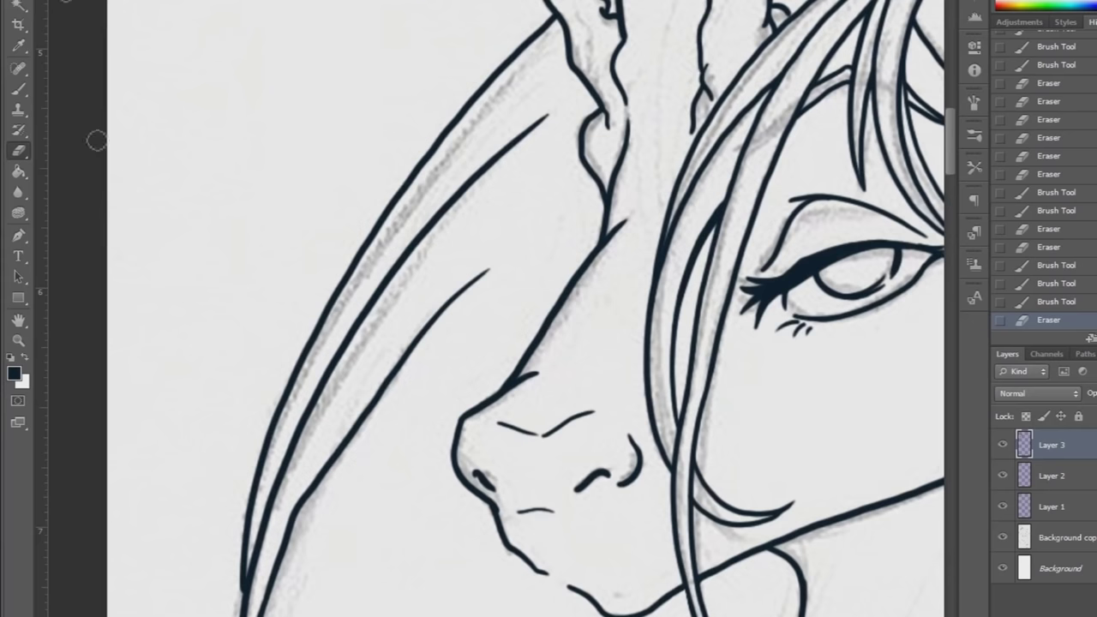
# Switch to Photoshop, ink the right contour of the near foreleg's knee over the pencil sketch and erase the stroke's excess start.
pyautogui.click(18, 340)
pyautogui.rightClick(377, 356)
pyautogui.click(404, 427)
pyautogui.moveTo(950, 150); pyautogui.dragTo(950, 176)
pyautogui.moveTo(557, 615); pyautogui.dragTo(572, 615)
pyautogui.moveTo(953, 191)
pyautogui.mouseDown()
pyautogui.moveTo(953, 335)
pyautogui.moveTo(950, 318)
pyautogui.mouseUp()
pyautogui.click(471, 162)
pyautogui.press('b')
pyautogui.moveTo(538, 22)
pyautogui.mouseDown()
pyautogui.moveTo(578, 235)
pyautogui.moveTo(565, 287)
pyautogui.mouseUp()
pyautogui.hotkey('ctrl', 'z')
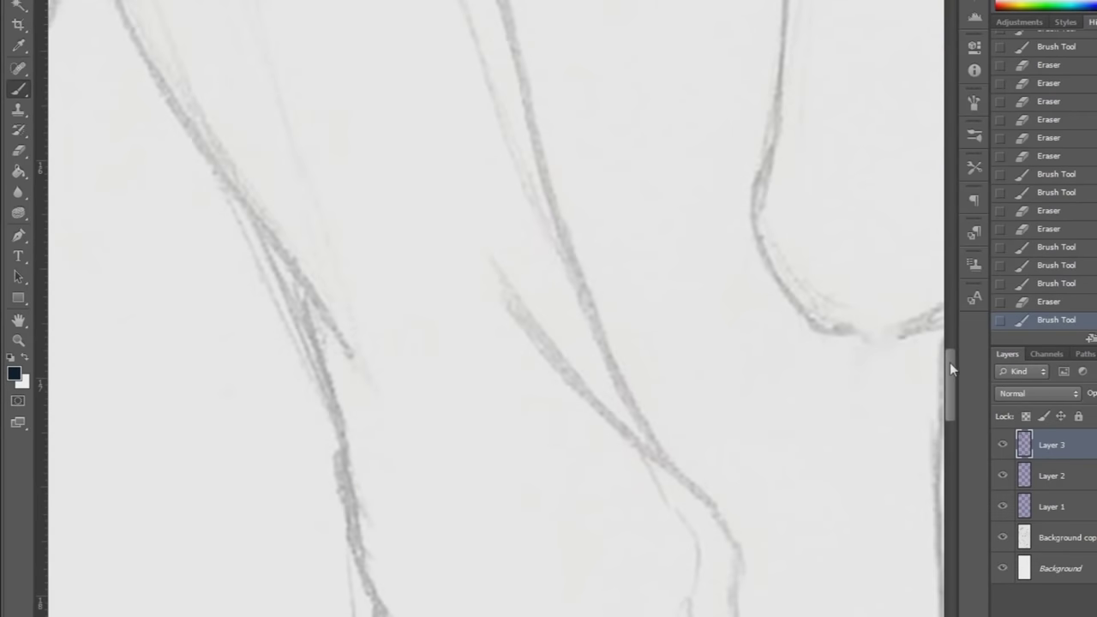
pyautogui.moveTo(321, 81)
pyautogui.mouseDown()
pyautogui.moveTo(417, 231)
pyautogui.moveTo(558, 366)
pyautogui.mouseUp()
pyautogui.press('e')
pyautogui.moveTo(322, 81); pyautogui.dragTo(399, 172)
pyautogui.moveTo(323, 72); pyautogui.dragTo(333, 84)
# Continue inking the near foreleg's right contour below the knee, including the hooked notch and its inner curve.
pyautogui.click(21, 88)
pyautogui.scroll(-3, 241, 110)
pyautogui.moveTo(566, 194)
pyautogui.mouseDown()
pyautogui.moveTo(385, 505)
pyautogui.moveTo(535, 501)
pyautogui.mouseUp()
pyautogui.moveTo(454, 336)
pyautogui.mouseDown()
pyautogui.moveTo(433, 412)
pyautogui.moveTo(487, 476)
pyautogui.mouseUp()
# Ink the almond-shaped hole below the near foreleg's knee with its inner rim and erase the overshoot.
pyautogui.moveTo(227, 202)
pyautogui.mouseDown()
pyautogui.moveTo(295, 260)
pyautogui.moveTo(324, 364)
pyautogui.mouseUp()
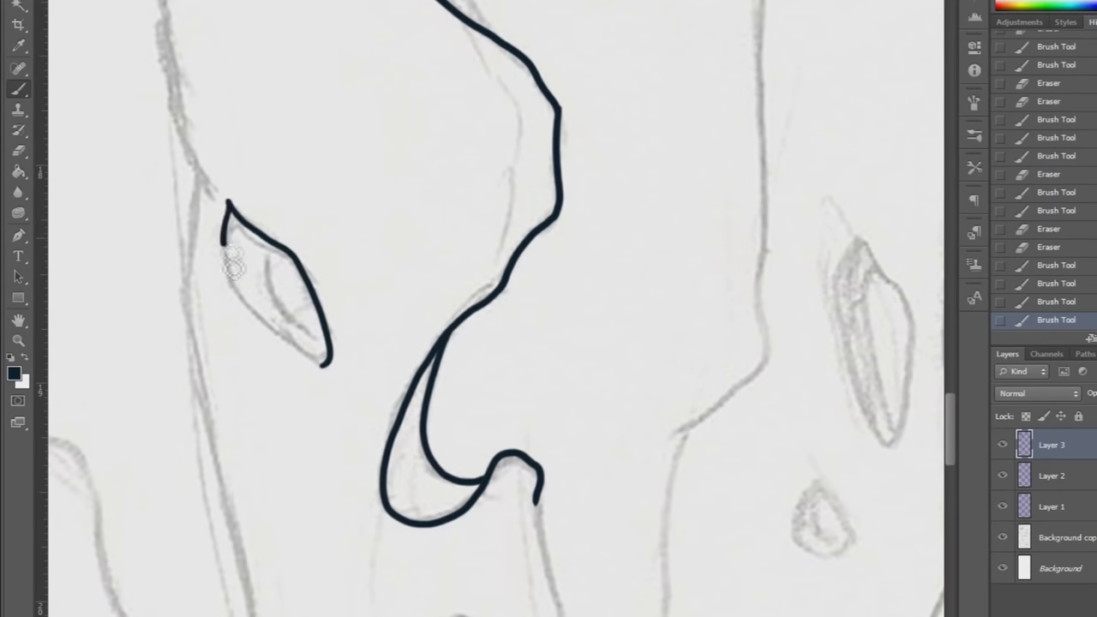
pyautogui.moveTo(233, 261); pyautogui.dragTo(322, 363)
pyautogui.moveTo(268, 241); pyautogui.dragTo(325, 358)
pyautogui.press('e')
pyautogui.moveTo(277, 234); pyautogui.dragTo(280, 240)
# Ink the near foreleg's left contour from the upper leg down past the knee.
pyautogui.click(19, 90)
pyautogui.scroll(10, 117, 222)
pyautogui.hscroll(-5, 138, 262)
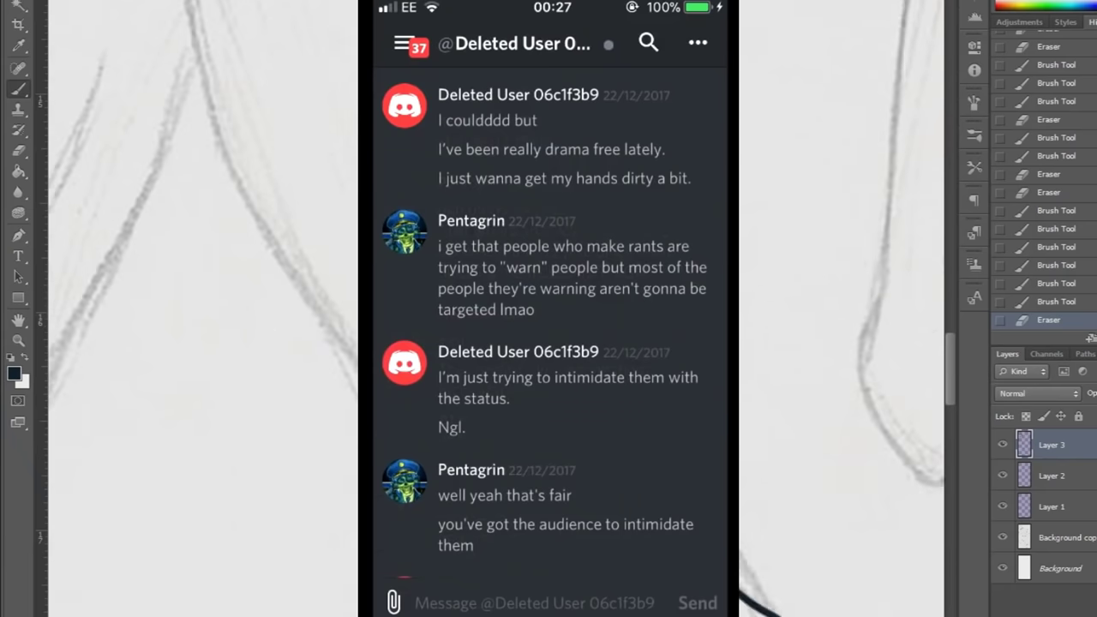
pyautogui.scroll(-2, 264, 463)
pyautogui.moveTo(176, 2)
pyautogui.mouseDown()
pyautogui.moveTo(247, 362)
pyautogui.moveTo(363, 531)
pyautogui.mouseUp()
pyautogui.moveTo(950, 349); pyautogui.dragTo(945, 407)
pyautogui.moveTo(735, 500); pyautogui.dragTo(651, 548)
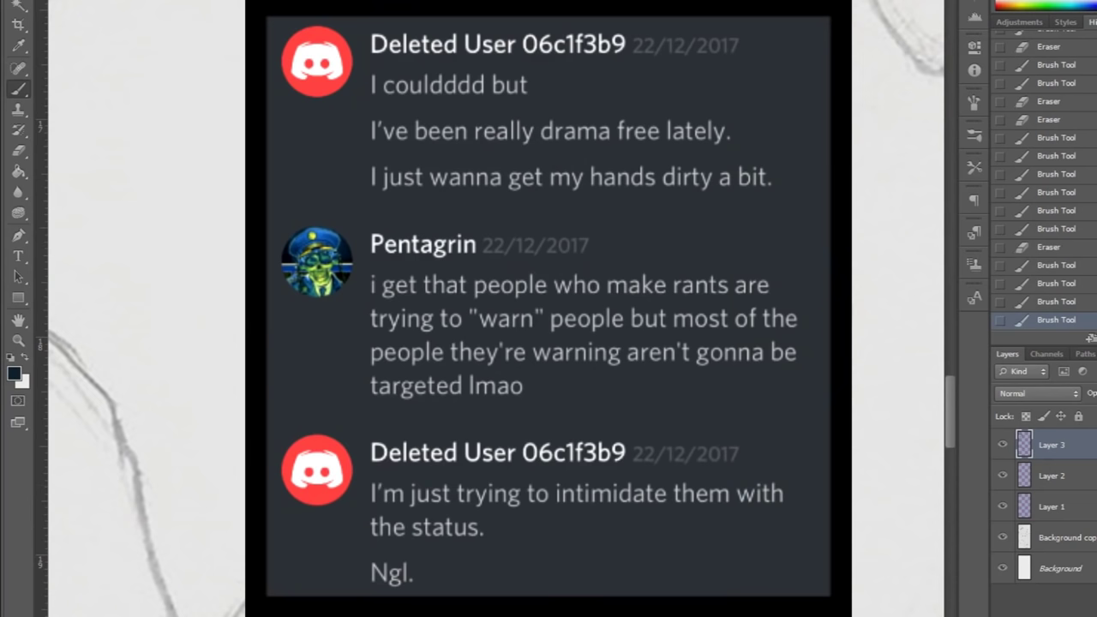
# Ink the left contour of the near foreleg's lower part and trim the start of the stroke.
pyautogui.moveTo(951, 390); pyautogui.dragTo(949, 464)
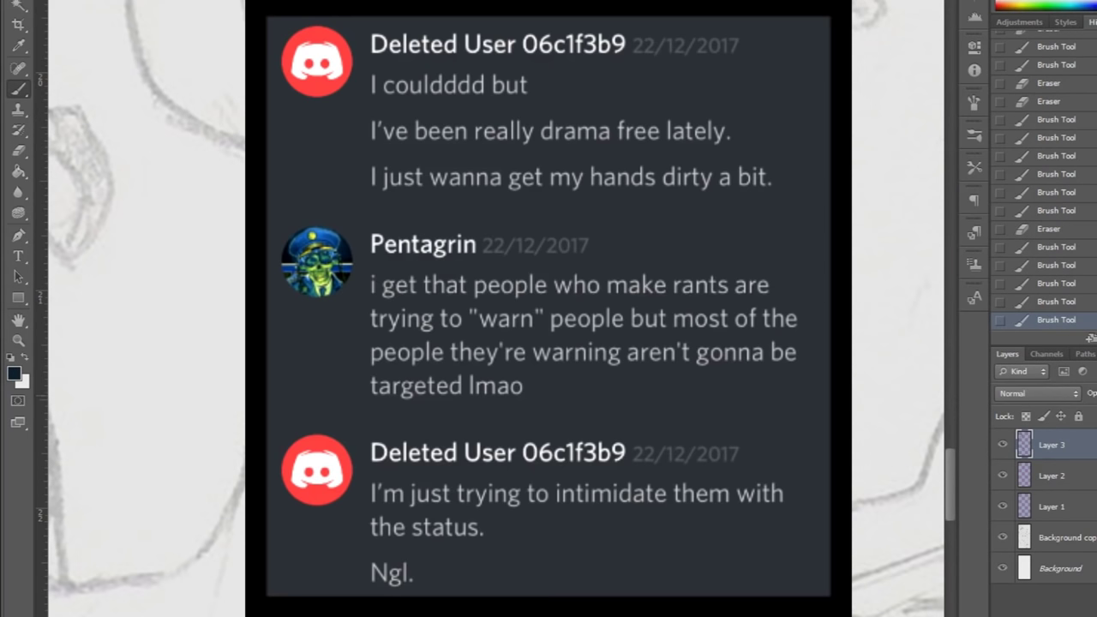
pyautogui.moveTo(949, 463); pyautogui.dragTo(949, 421)
pyautogui.moveTo(230, 48)
pyautogui.mouseDown()
pyautogui.moveTo(220, 178)
pyautogui.moveTo(247, 352)
pyautogui.mouseUp()
pyautogui.moveTo(239, 41); pyautogui.dragTo(243, 49)
# Ink the two upper holes in the sketched shape to the right of the near foreleg, including their inner rims.
pyautogui.hscroll(8, 539, 578)
pyautogui.scroll(-1, 539, 577)
pyautogui.press('b')
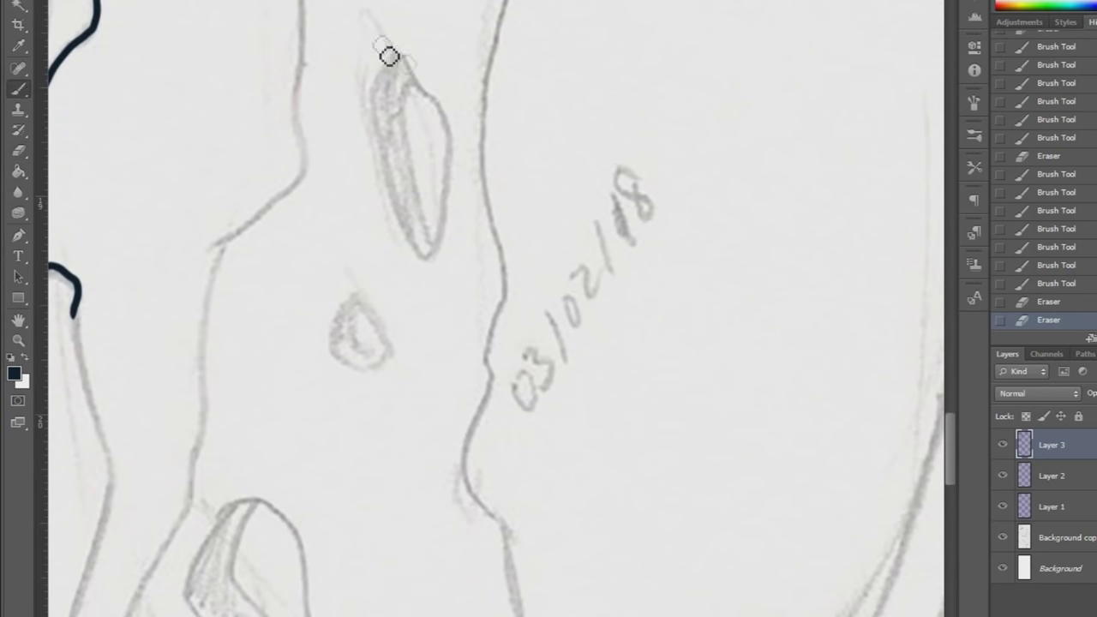
pyautogui.moveTo(415, 69)
pyautogui.mouseDown()
pyautogui.moveTo(384, 84)
pyautogui.moveTo(406, 217)
pyautogui.moveTo(441, 265)
pyautogui.moveTo(460, 155)
pyautogui.moveTo(419, 67)
pyautogui.moveTo(416, 174)
pyautogui.moveTo(354, 172)
pyautogui.moveTo(384, 242)
pyautogui.moveTo(377, 165)
pyautogui.moveTo(389, 206)
pyautogui.mouseUp()
pyautogui.scroll(-3, 366, 164)
pyautogui.moveTo(381, 147); pyautogui.dragTo(406, 140)
pyautogui.press('b')
pyautogui.scroll(-3, 446, 602)
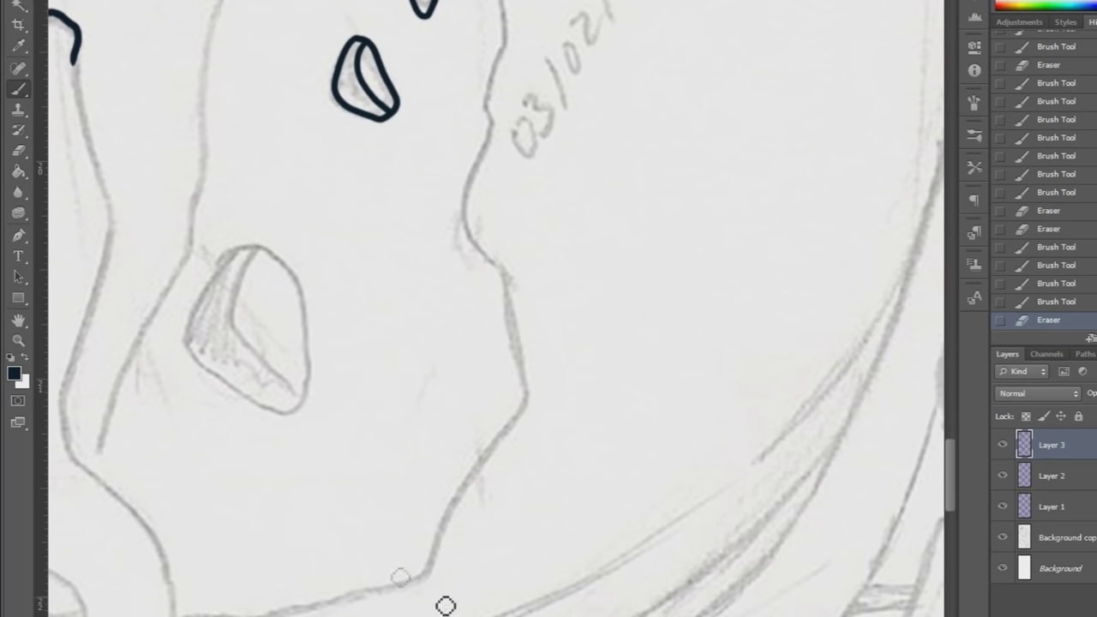
# Ink the next holes lower down and the near foreleg's right contour toward the hoof.
pyautogui.scroll(-3, 520, 556)
pyautogui.moveTo(390, 194)
pyautogui.mouseDown()
pyautogui.moveTo(419, 356)
pyautogui.moveTo(440, 211)
pyautogui.moveTo(391, 180)
pyautogui.moveTo(448, 344)
pyautogui.mouseUp()
pyautogui.press('e')
pyautogui.press('b')
pyautogui.moveTo(428, 481); pyautogui.dragTo(683, 468)
pyautogui.moveTo(469, 1)
pyautogui.mouseDown()
pyautogui.moveTo(512, 159)
pyautogui.moveTo(472, 368)
pyautogui.moveTo(564, 501)
pyautogui.mouseUp()
pyautogui.moveTo(950, 457); pyautogui.dragTo(951, 476)
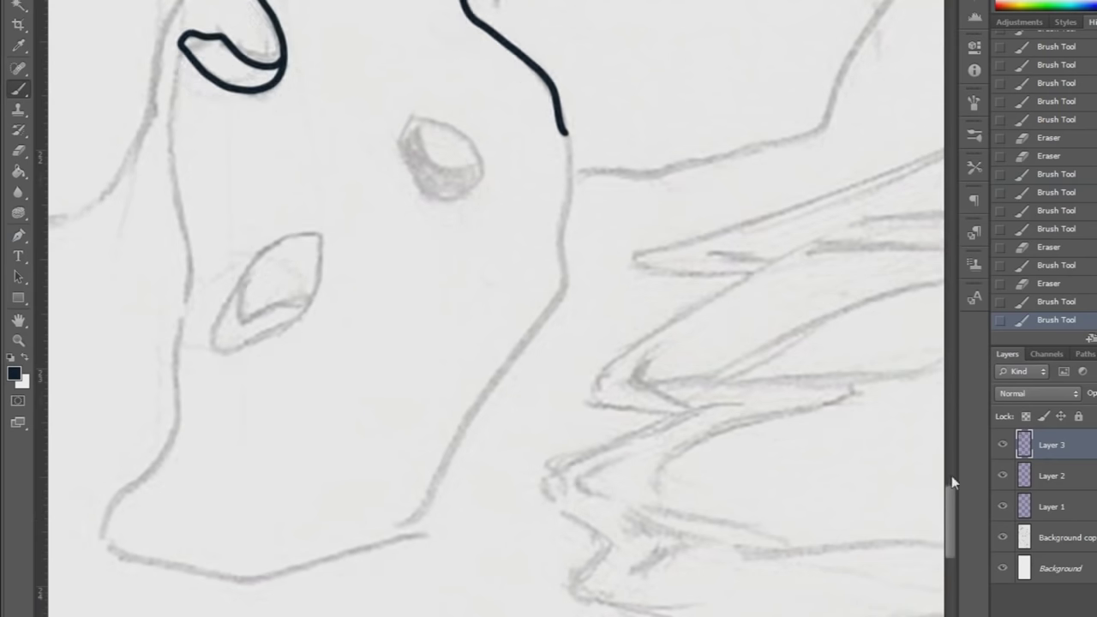
# Ink the two holes above the near foreleg's hoof with their inner rims.
pyautogui.moveTo(485, 194)
pyautogui.mouseDown()
pyautogui.moveTo(474, 143)
pyautogui.moveTo(438, 120)
pyautogui.moveTo(457, 176)
pyautogui.moveTo(484, 165)
pyautogui.mouseUp()
pyautogui.scroll(-1, 480, 147)
pyautogui.moveTo(288, 199)
pyautogui.mouseDown()
pyautogui.moveTo(280, 295)
pyautogui.moveTo(324, 183)
pyautogui.mouseUp()
pyautogui.moveTo(257, 223)
pyautogui.mouseDown()
pyautogui.moveTo(246, 275)
pyautogui.moveTo(310, 248)
pyautogui.mouseUp()
# Ink the left and right contours and the bottom edge of the near foreleg's hoof.
pyautogui.hscroll(-2, 470, 554)
pyautogui.moveTo(242, 86)
pyautogui.mouseDown()
pyautogui.moveTo(261, 220)
pyautogui.moveTo(246, 350)
pyautogui.moveTo(204, 443)
pyautogui.moveTo(178, 503)
pyautogui.mouseUp()
pyautogui.moveTo(639, 86); pyautogui.dragTo(638, 171)
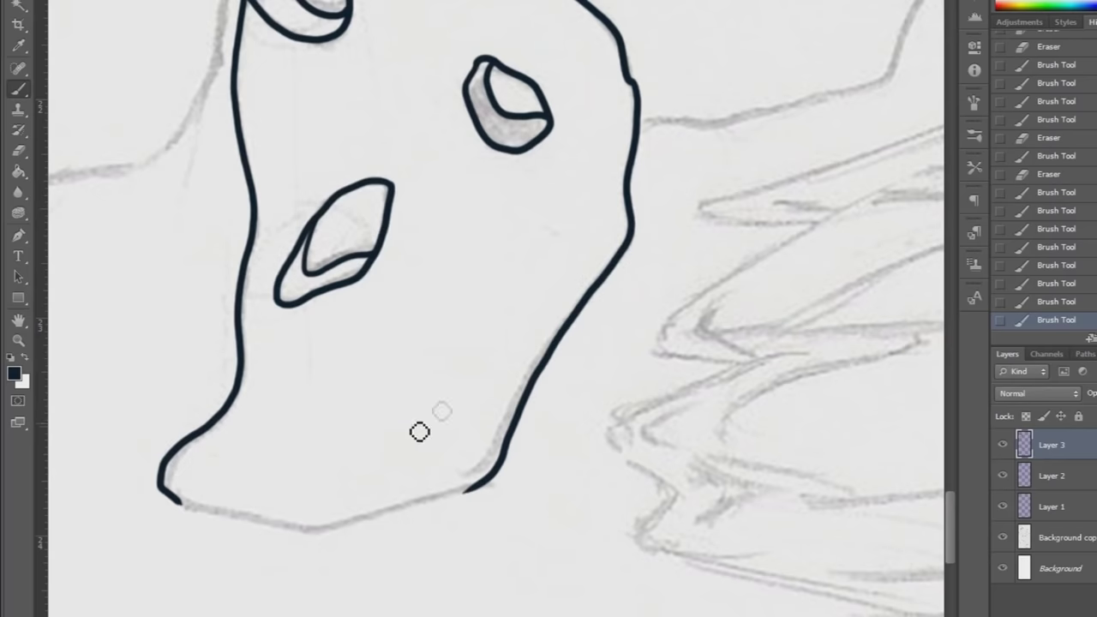
pyautogui.scroll(-2, 120, 388)
pyautogui.moveTo(242, 434); pyautogui.dragTo(480, 395)
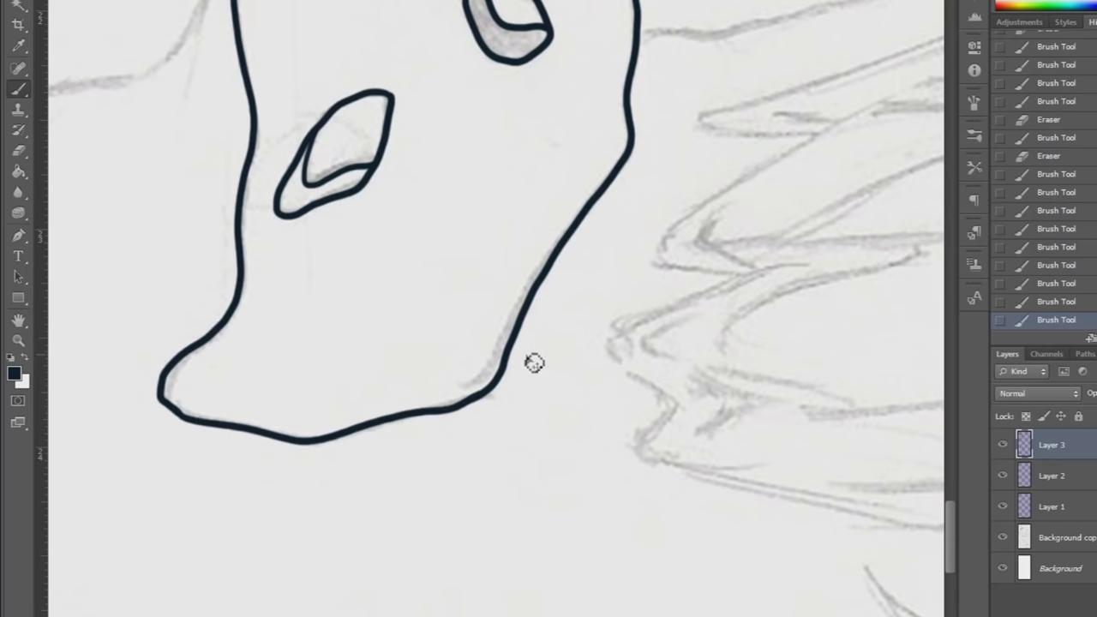
# Ink the far foreleg's lower hole and the outline of its hoof up to the near leg.
pyautogui.scroll(-2, 485, 374)
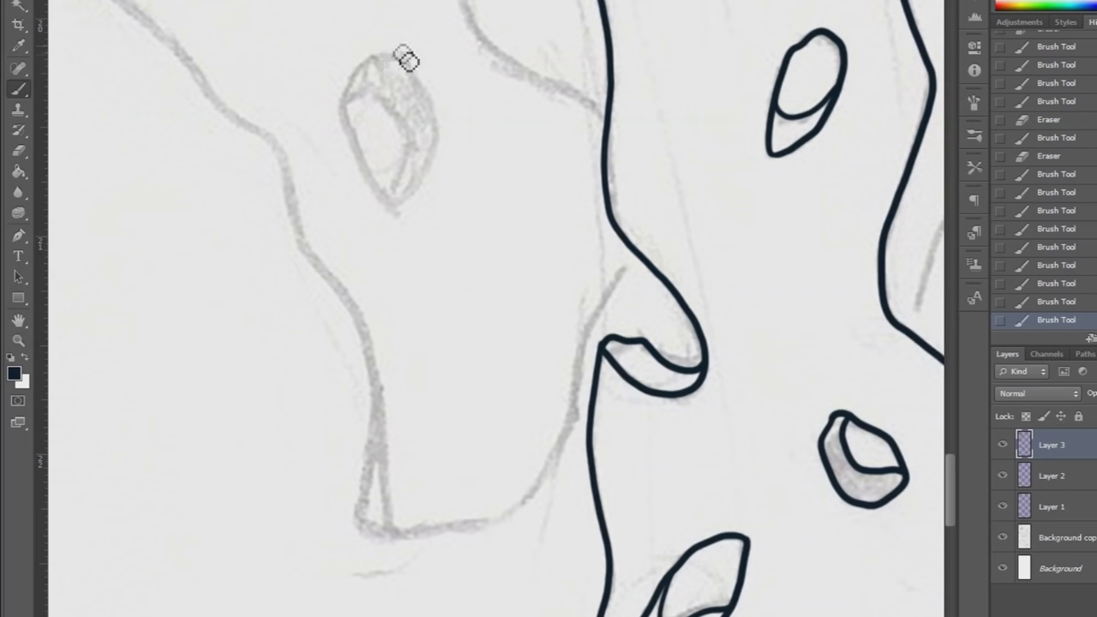
pyautogui.moveTo(352, 100)
pyautogui.mouseDown()
pyautogui.moveTo(445, 122)
pyautogui.moveTo(393, 51)
pyautogui.moveTo(410, 171)
pyautogui.moveTo(391, 199)
pyautogui.mouseUp()
pyautogui.moveTo(606, 264); pyautogui.dragTo(590, 379)
pyautogui.moveTo(291, 178)
pyautogui.mouseDown()
pyautogui.moveTo(374, 460)
pyautogui.moveTo(462, 543)
pyautogui.moveTo(590, 436)
pyautogui.mouseUp()
# Ink the far foreleg's right contour above the hoof until it meets the near leg.
pyautogui.scroll(3, 563, 402)
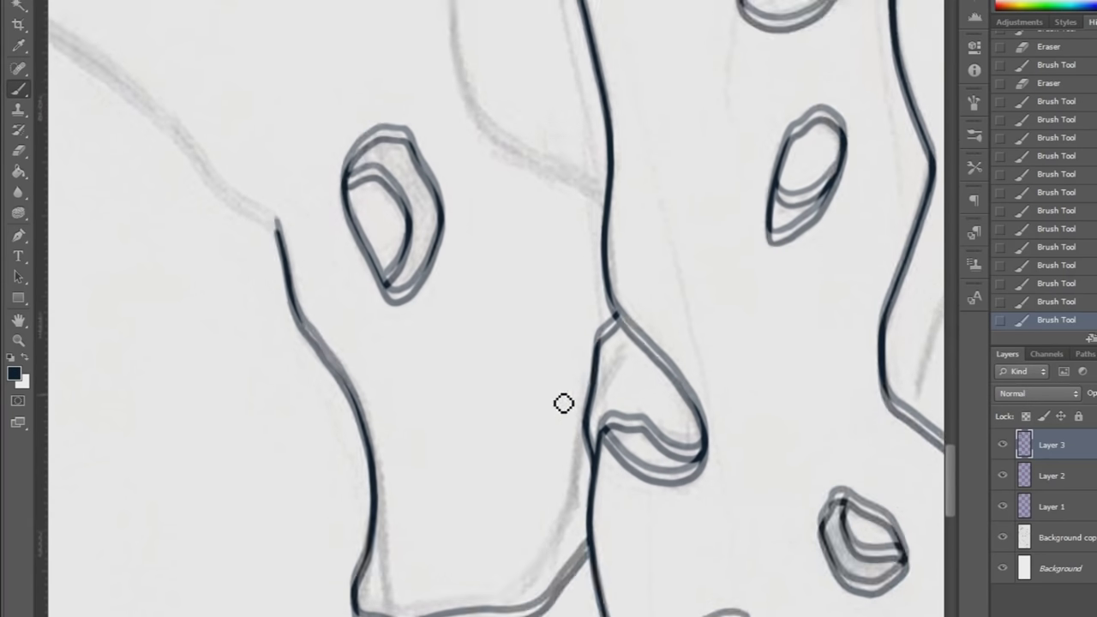
pyautogui.scroll(3, 563, 403)
pyautogui.moveTo(424, 73)
pyautogui.mouseDown()
pyautogui.moveTo(461, 129)
pyautogui.moveTo(524, 280)
pyautogui.moveTo(604, 319)
pyautogui.mouseUp()
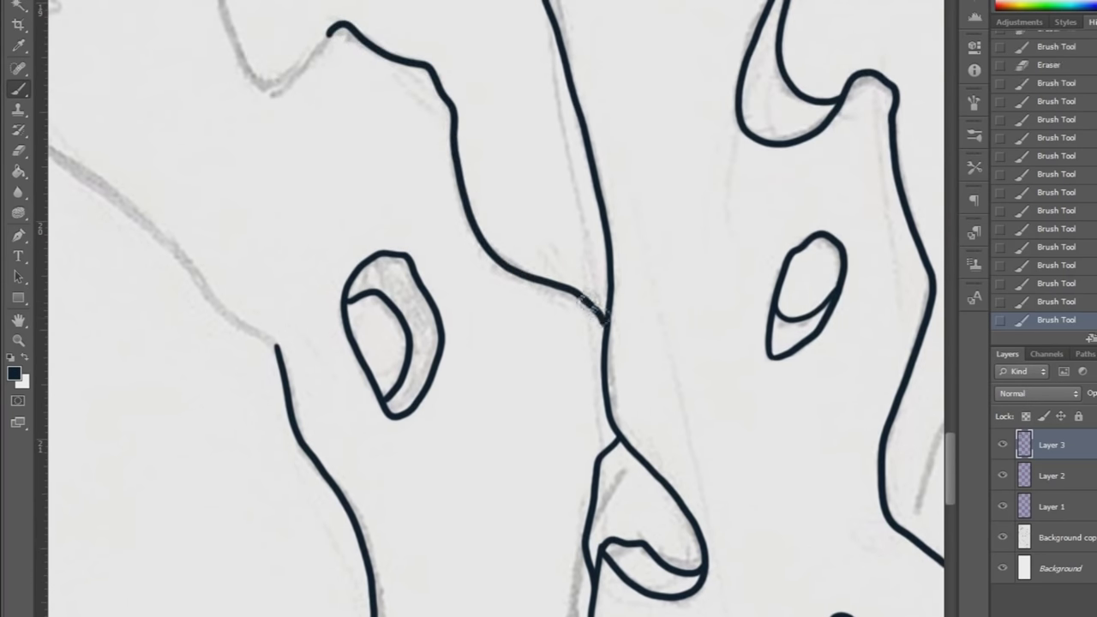
# Ink the far foreleg's almond-shaped hole below the knee and the right contour down through the small notch.
pyautogui.scroll(5, 627, 300)
pyautogui.hscroll(-8, 627, 300)
pyautogui.moveTo(281, 225)
pyautogui.mouseDown()
pyautogui.moveTo(437, 242)
pyautogui.moveTo(392, 183)
pyautogui.moveTo(293, 155)
pyautogui.mouseUp()
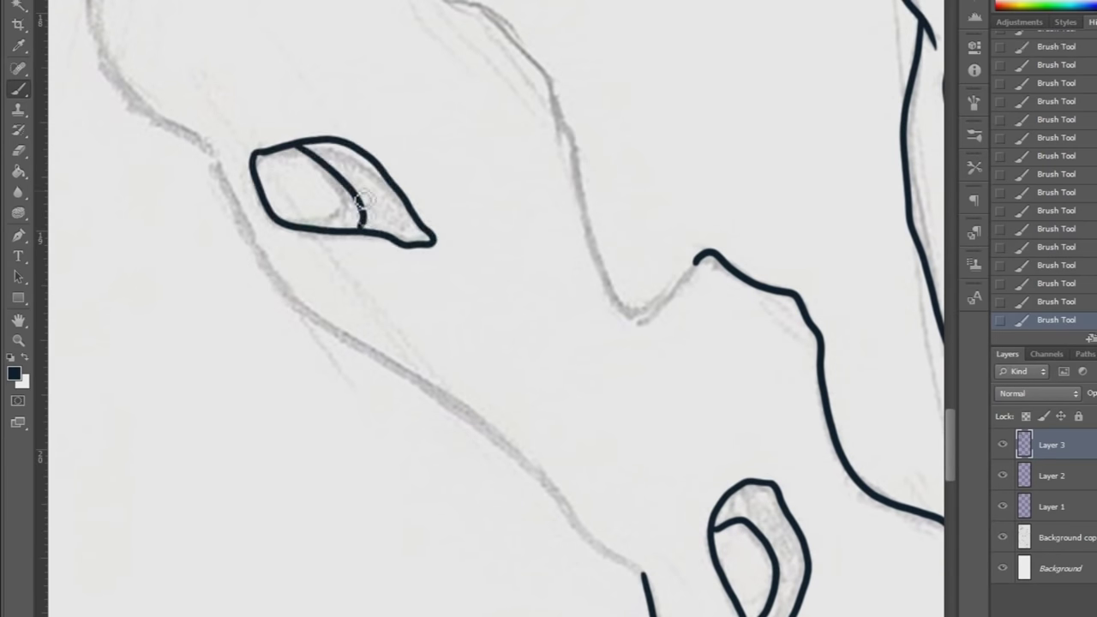
pyautogui.scroll(3, 369, 179)
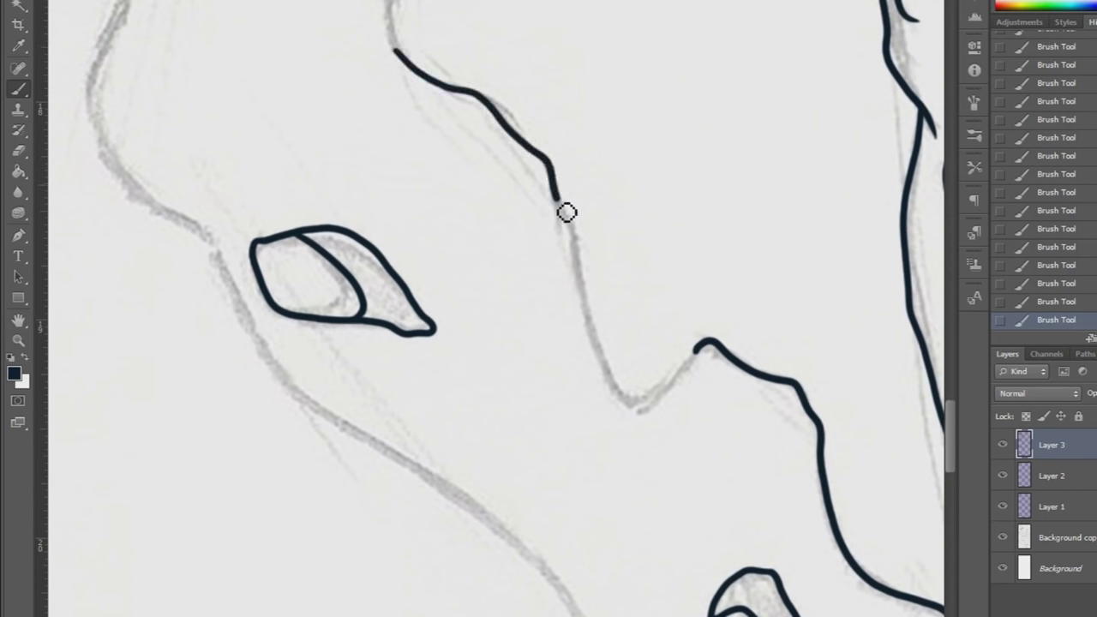
pyautogui.moveTo(566, 211); pyautogui.dragTo(649, 401)
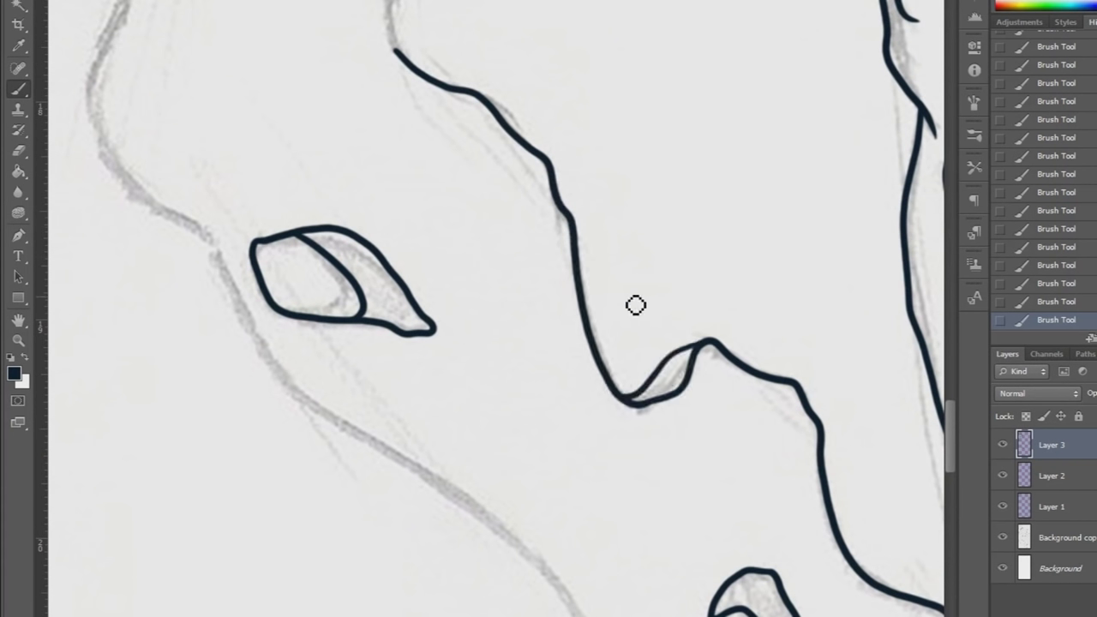
# Ink the far foreleg's left contour from the knee down past the almond-shaped hole.
pyautogui.moveTo(105, 154); pyautogui.dragTo(221, 255)
pyautogui.scroll(-5, 243, 348)
pyautogui.moveTo(223, 130); pyautogui.dragTo(289, 245)
pyautogui.scroll(4, 288, 245)
pyautogui.click(25, 152)
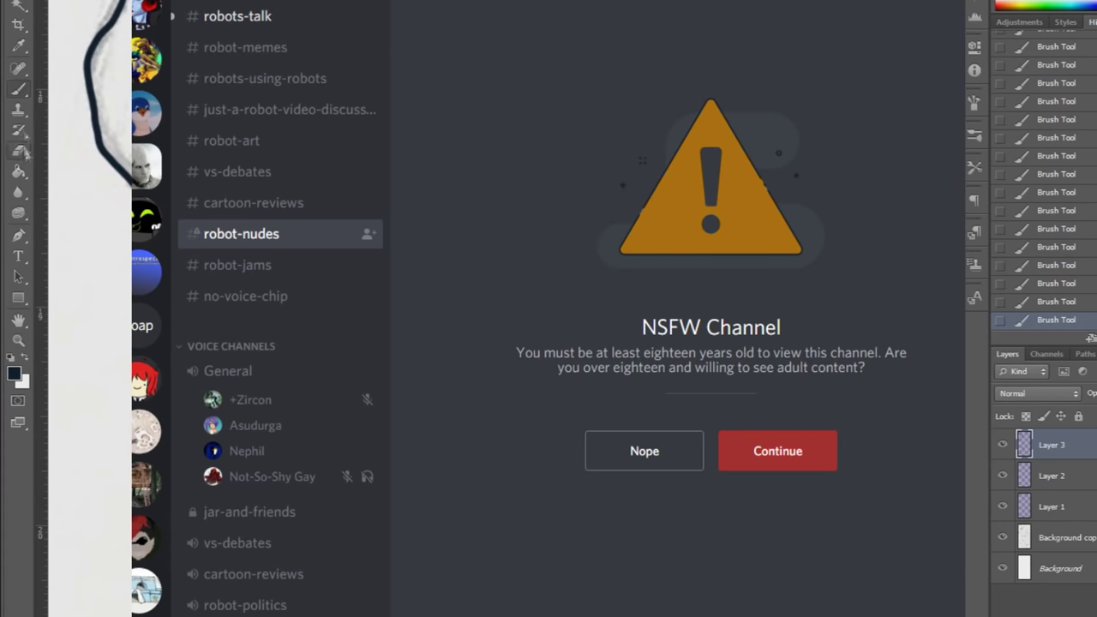
# Ink the inner muscle line above the far foreleg's knee, replacing the first stroke with a cleaner one.
pyautogui.scroll(8, 107, 308)
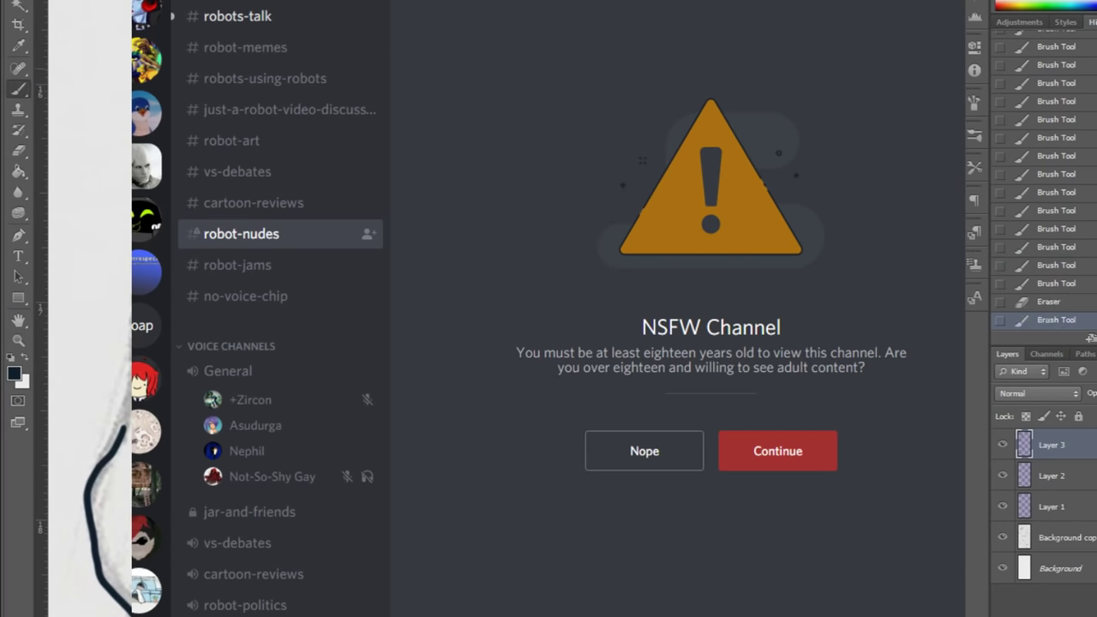
pyautogui.scroll(4, 497, 308)
pyautogui.moveTo(441, 266)
pyautogui.mouseDown()
pyautogui.moveTo(489, 221)
pyautogui.moveTo(561, 1)
pyautogui.mouseUp()
pyautogui.hotkey('ctrl', 'z')
pyautogui.moveTo(470, 240); pyautogui.dragTo(553, 1)
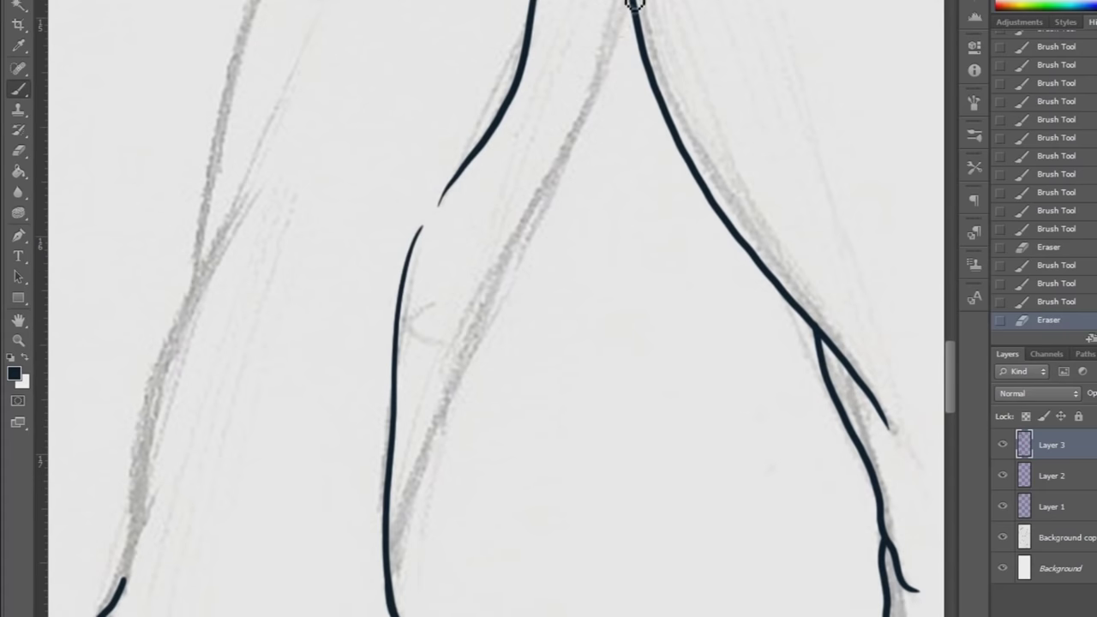
# Ink the far foreleg's right contour from the near leg down to the knee and start its left contour above the knee.
pyautogui.moveTo(634, 4)
pyautogui.mouseDown()
pyautogui.moveTo(531, 215)
pyautogui.moveTo(390, 604)
pyautogui.mouseUp()
pyautogui.hotkey('ctrl', 'z')
pyautogui.moveTo(631, 2)
pyautogui.mouseDown()
pyautogui.moveTo(435, 458)
pyautogui.moveTo(387, 599)
pyautogui.mouseUp()
pyautogui.moveTo(128, 589); pyautogui.dragTo(143, 500)
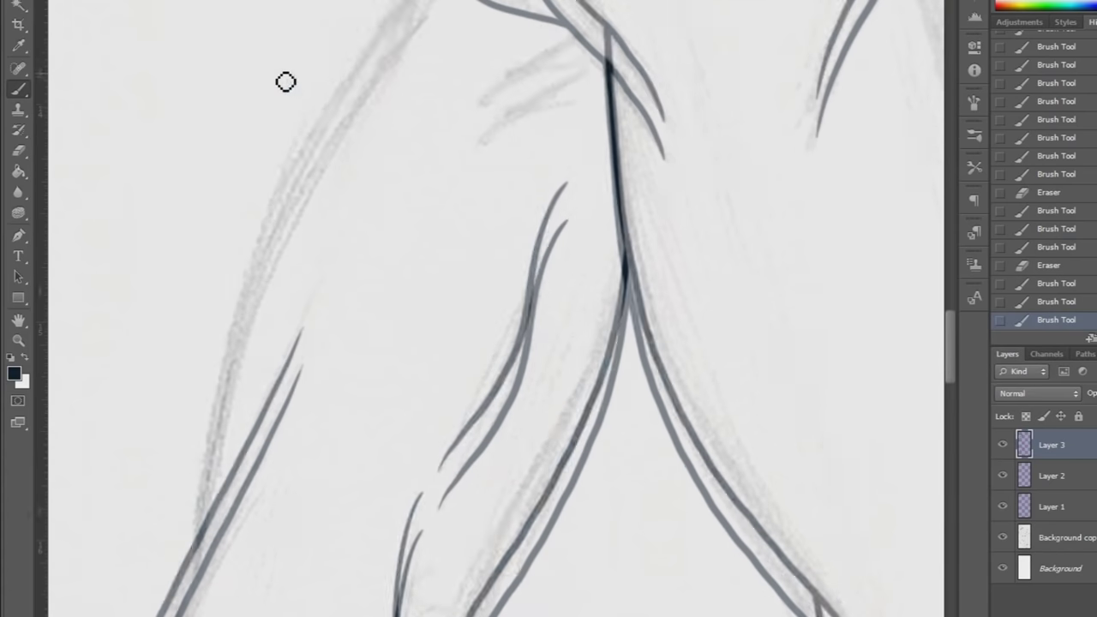
# Ink the crease lines at the top of the far foreleg and its outer contour up to the chest.
pyautogui.moveTo(595, 102); pyautogui.dragTo(432, 190)
pyautogui.moveTo(548, 95); pyautogui.dragTo(593, 67)
pyautogui.moveTo(436, 24)
pyautogui.mouseDown()
pyautogui.moveTo(218, 443)
pyautogui.moveTo(196, 570)
pyautogui.mouseUp()
pyautogui.moveTo(406, 2); pyautogui.dragTo(400, 30)
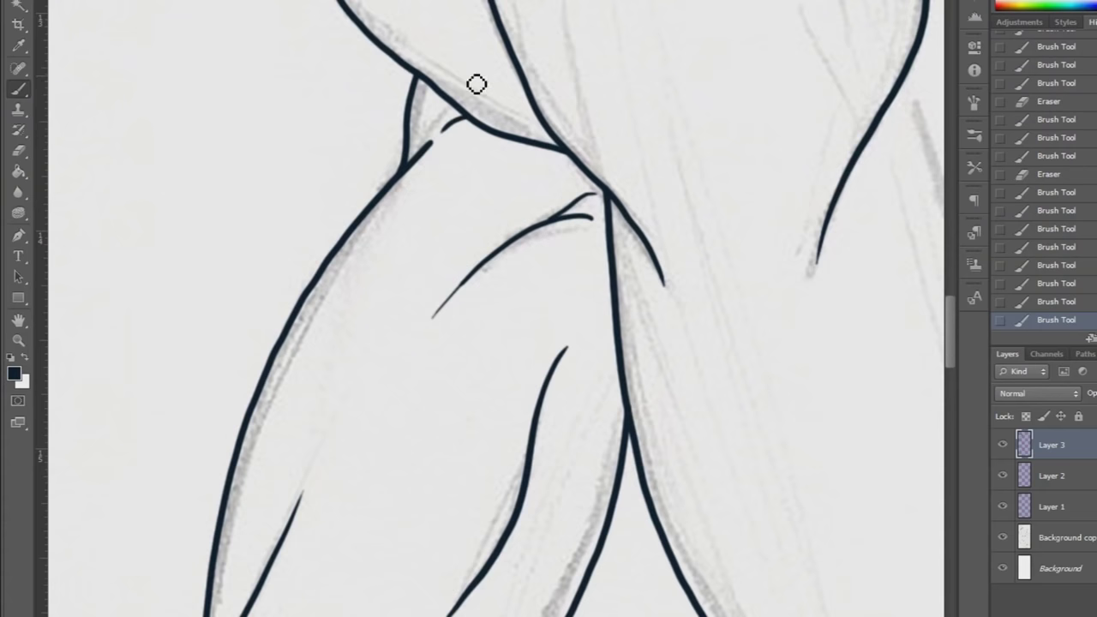
# Ink the right contour of the near foreleg's upper part down toward the knee.
pyautogui.press('z')
pyautogui.rightClick(351, 399)
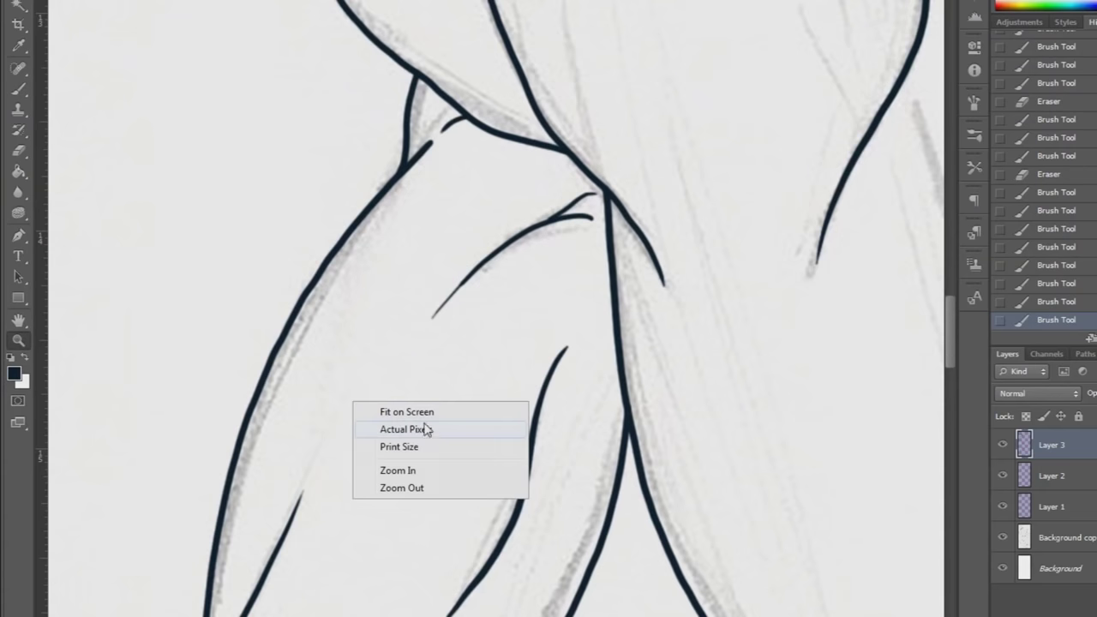
pyautogui.click(416, 411)
pyautogui.moveTo(856, 379); pyautogui.dragTo(480, 377)
pyautogui.moveTo(656, 220); pyautogui.dragTo(677, 220)
pyautogui.moveTo(240, 353); pyautogui.dragTo(190, 356)
pyautogui.press('b')
pyautogui.moveTo(348, 2)
pyautogui.mouseDown()
pyautogui.moveTo(337, 82)
pyautogui.moveTo(498, 597)
pyautogui.mouseUp()
pyautogui.moveTo(719, 616); pyautogui.dragTo(736, 616)
pyautogui.moveTo(951, 357); pyautogui.dragTo(951, 395)
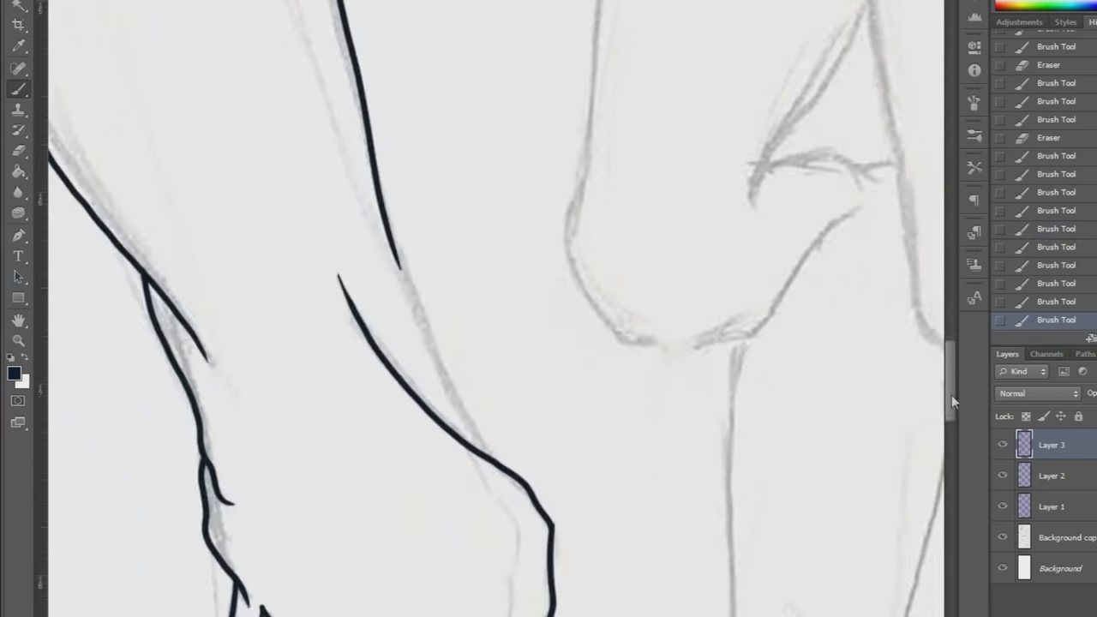
# Extend the near foreleg's right contour down to the inked knee line, redrawing the first stroke.
pyautogui.moveTo(400, 248); pyautogui.dragTo(479, 447)
pyautogui.hotkey('ctrl', 'z')
pyautogui.moveTo(396, 239); pyautogui.dragTo(472, 424)
# Ink the curved underside of the hind leg's bent joint and the short fold lines beside it.
pyautogui.hscroll(6, 472, 424)
pyautogui.hscroll(5, 223, 296)
pyautogui.moveTo(217, 277)
pyautogui.mouseDown()
pyautogui.moveTo(282, 382)
pyautogui.moveTo(406, 383)
pyautogui.moveTo(519, 231)
pyautogui.mouseUp()
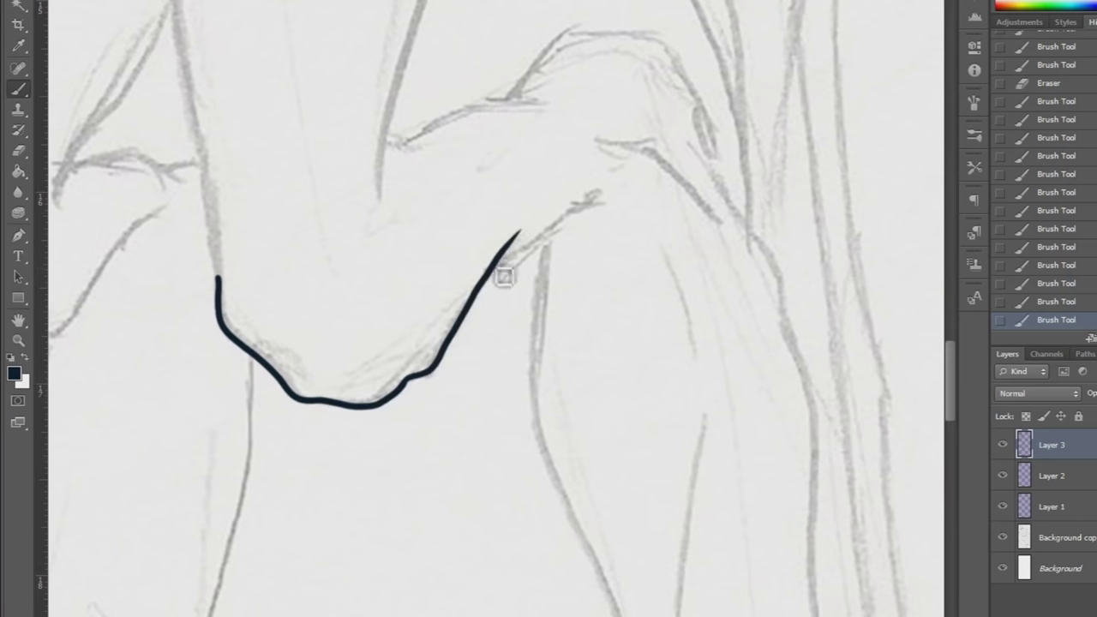
pyautogui.moveTo(492, 271); pyautogui.dragTo(617, 200)
pyautogui.click(600, 139)
# Ink the hind leg's rear contour running down from the bent joint.
pyautogui.hscroll(4, 951, 360)
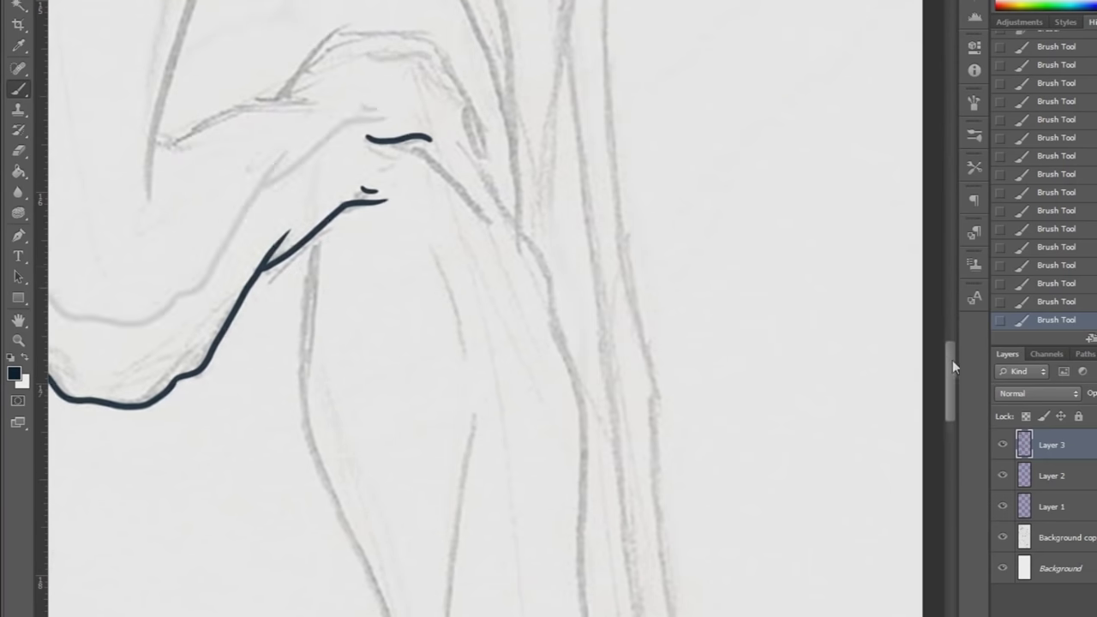
pyautogui.scroll(-2, 950, 360)
pyautogui.moveTo(461, 43)
pyautogui.mouseDown()
pyautogui.moveTo(546, 162)
pyautogui.moveTo(581, 413)
pyautogui.mouseUp()
# Ink the slanting body edge that runs down and right from the end of the long mane strand.
pyautogui.scroll(5, 404, 289)
pyautogui.click(18, 341)
pyautogui.keyDown('alt'); pyautogui.click(228, 320); pyautogui.keyUp('alt')
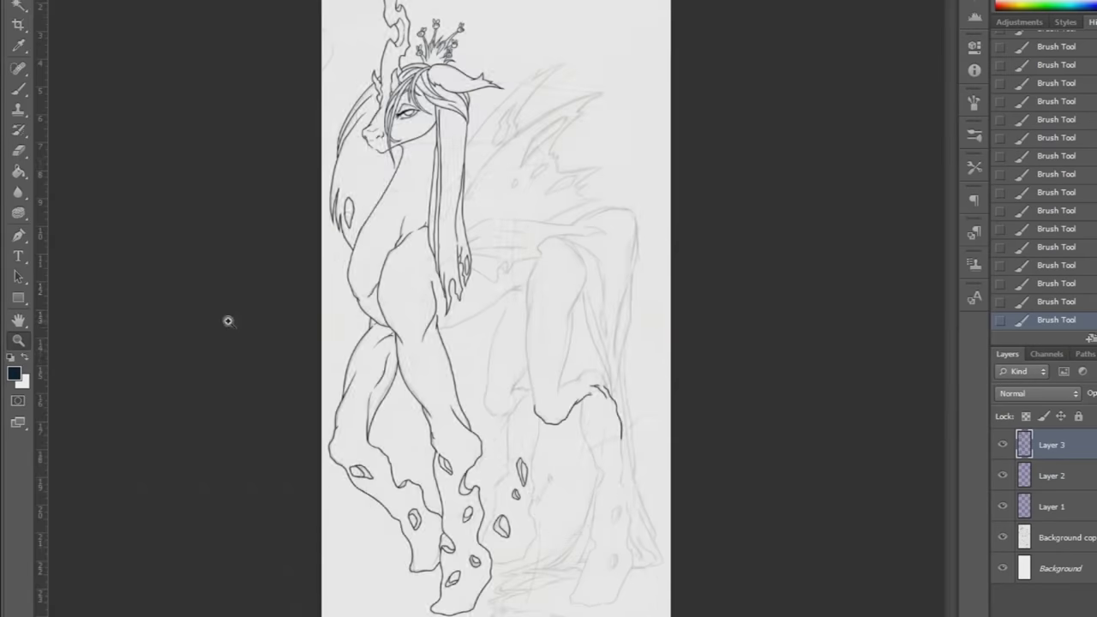
pyautogui.click(414, 230)
pyautogui.click(382, 282)
pyautogui.click(383, 284)
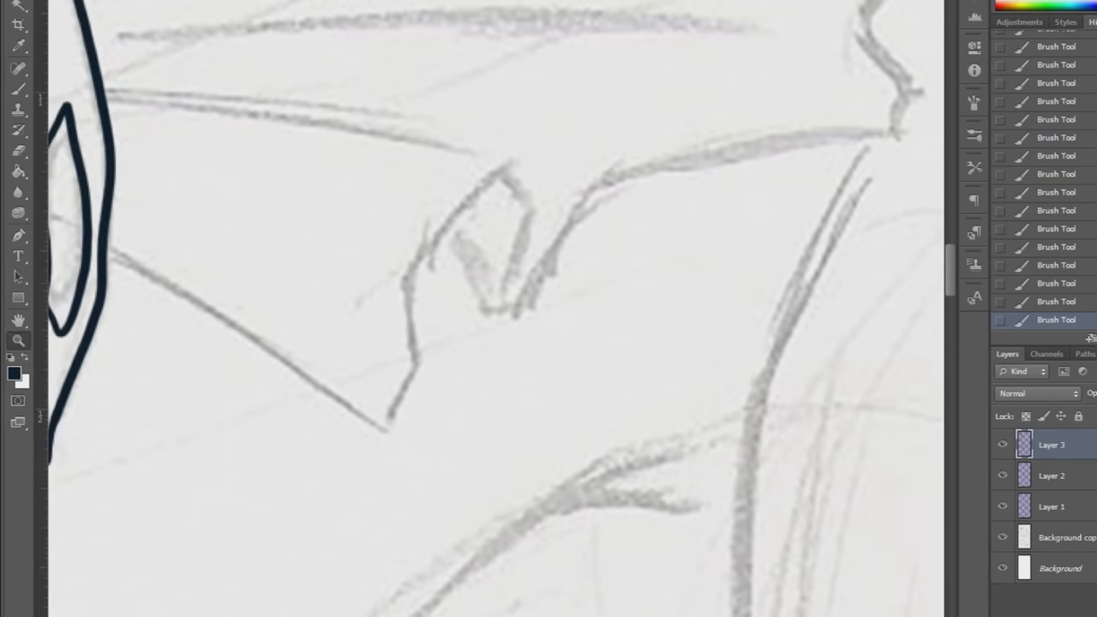
pyautogui.hscroll(-3, 269, 252)
pyautogui.press('b')
pyautogui.moveTo(250, 248)
pyautogui.mouseDown()
pyautogui.moveTo(368, 319)
pyautogui.moveTo(540, 487)
pyautogui.mouseUp()
pyautogui.hotkey('ctrl', 'z')
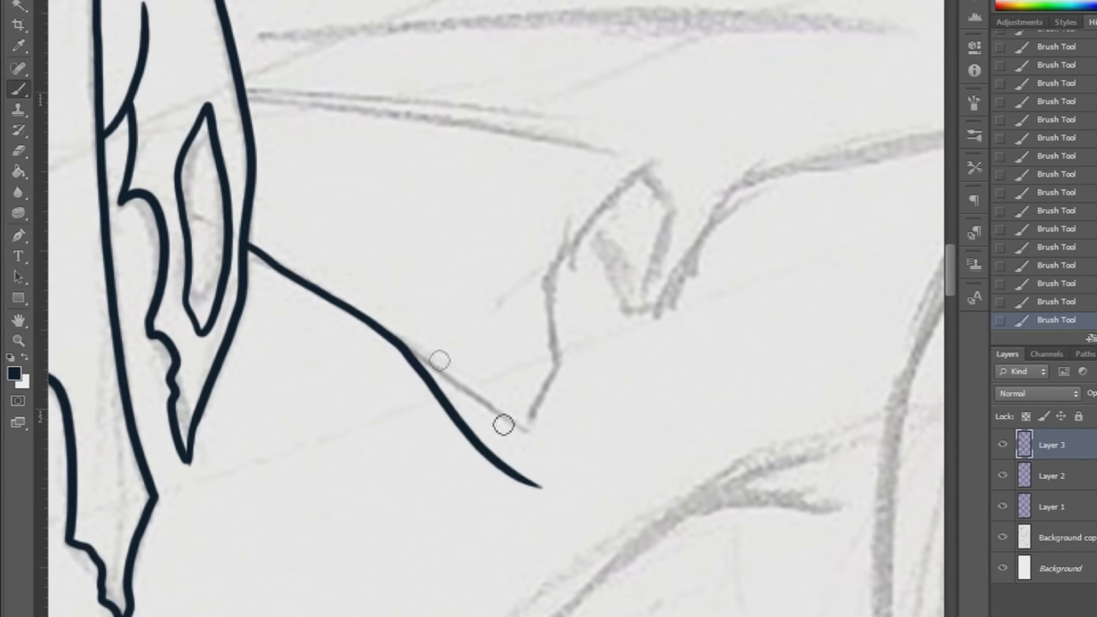
# Ink the pointed flap with its inner hole at the end of the slanting edge and the curve rising beside it.
pyautogui.moveTo(544, 482); pyautogui.dragTo(659, 163)
pyautogui.moveTo(675, 227); pyautogui.dragTo(641, 331)
pyautogui.hscroll(4, 617, 368)
pyautogui.moveTo(388, 226)
pyautogui.mouseDown()
pyautogui.moveTo(445, 332)
pyautogui.moveTo(567, 164)
pyautogui.mouseUp()
pyautogui.hotkey('ctrl', 'z')
pyautogui.moveTo(447, 332); pyautogui.dragTo(601, 164)
pyautogui.hotkey('ctrl', 'z')
pyautogui.moveTo(448, 333); pyautogui.dragTo(605, 163)
# Ink the line from the mane strand toward the pointed flap's tip and extend the curved edge beyond the flap.
pyautogui.hscroll(-1, 546, 609)
pyautogui.moveTo(93, 93)
pyautogui.mouseDown()
pyautogui.moveTo(495, 141)
pyautogui.moveTo(309, 111)
pyautogui.mouseUp()
pyautogui.moveTo(549, 615); pyautogui.dragTo(584, 615)
pyautogui.moveTo(338, 171); pyautogui.dragTo(591, 133)
pyautogui.moveTo(950, 276); pyautogui.dragTo(950, 248)
pyautogui.moveTo(584, 615); pyautogui.dragTo(574, 615)
pyautogui.hscroll(-10, 120, 397)
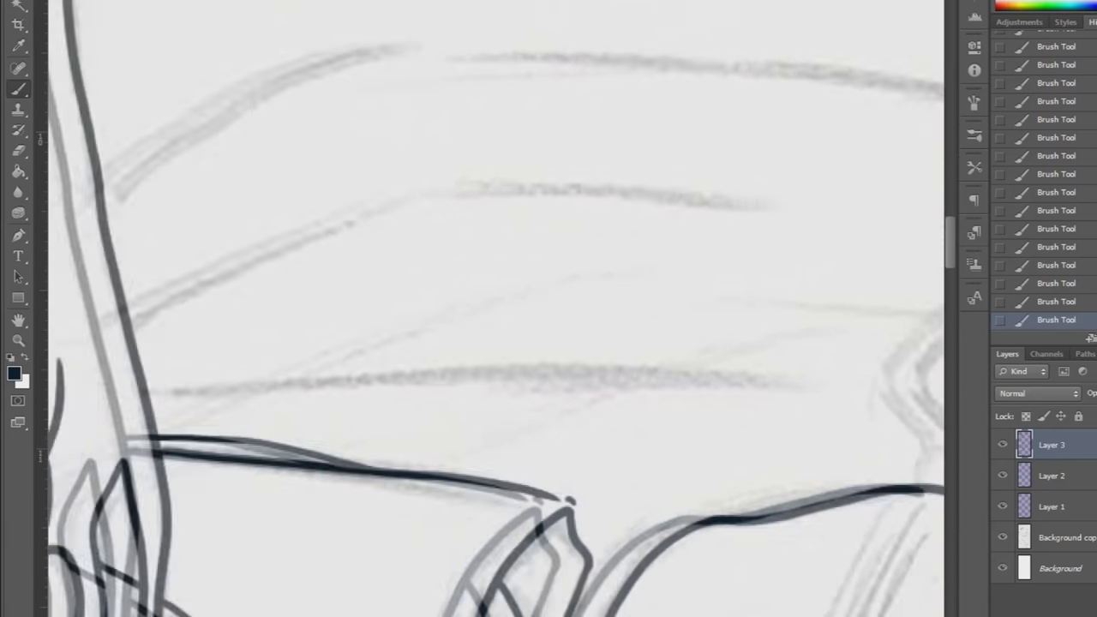
# Ink the long lower fold line and the broken middle line running across the creature's back from the mane strand.
pyautogui.moveTo(110, 390); pyautogui.dragTo(790, 403)
pyautogui.moveTo(74, 323); pyautogui.dragTo(421, 179)
pyautogui.moveTo(437, 181); pyautogui.dragTo(754, 197)
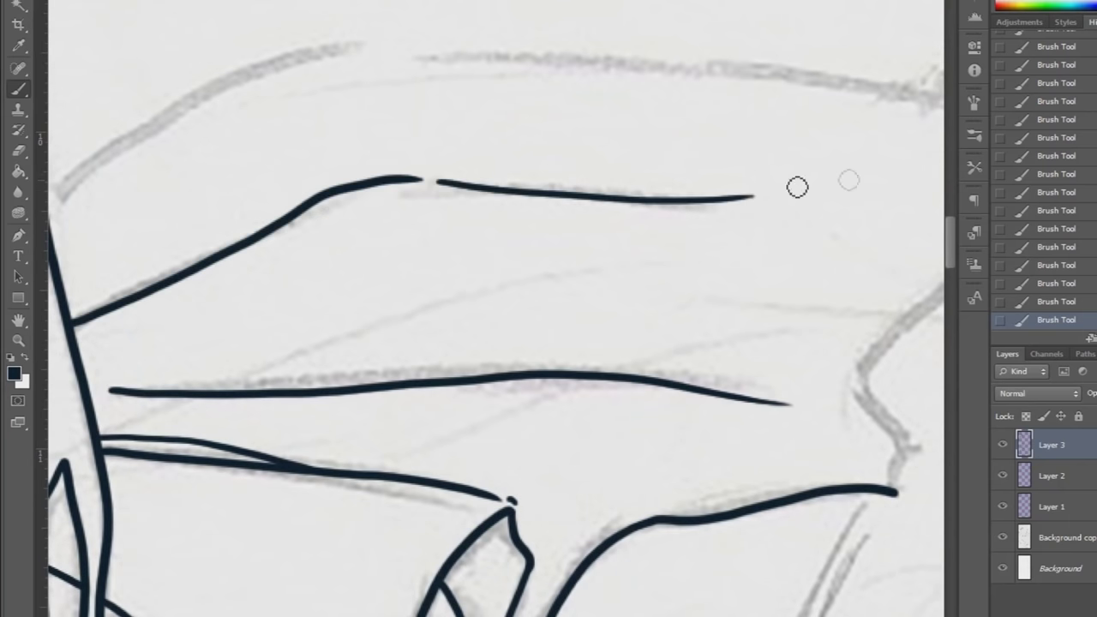
# Ink the notched lower edge of the back casing out to its pointed end, and close and trim the tip.
pyautogui.hscroll(15, 610, 563)
pyautogui.moveTo(216, 381); pyautogui.dragTo(270, 449)
pyautogui.moveTo(229, 418)
pyautogui.mouseDown()
pyautogui.moveTo(278, 338)
pyautogui.moveTo(354, 252)
pyautogui.mouseUp()
pyautogui.hscroll(4, 624, 581)
pyautogui.moveTo(189, 261); pyautogui.dragTo(607, 252)
pyautogui.hscroll(5, 661, 237)
pyautogui.moveTo(398, 251); pyautogui.dragTo(623, 219)
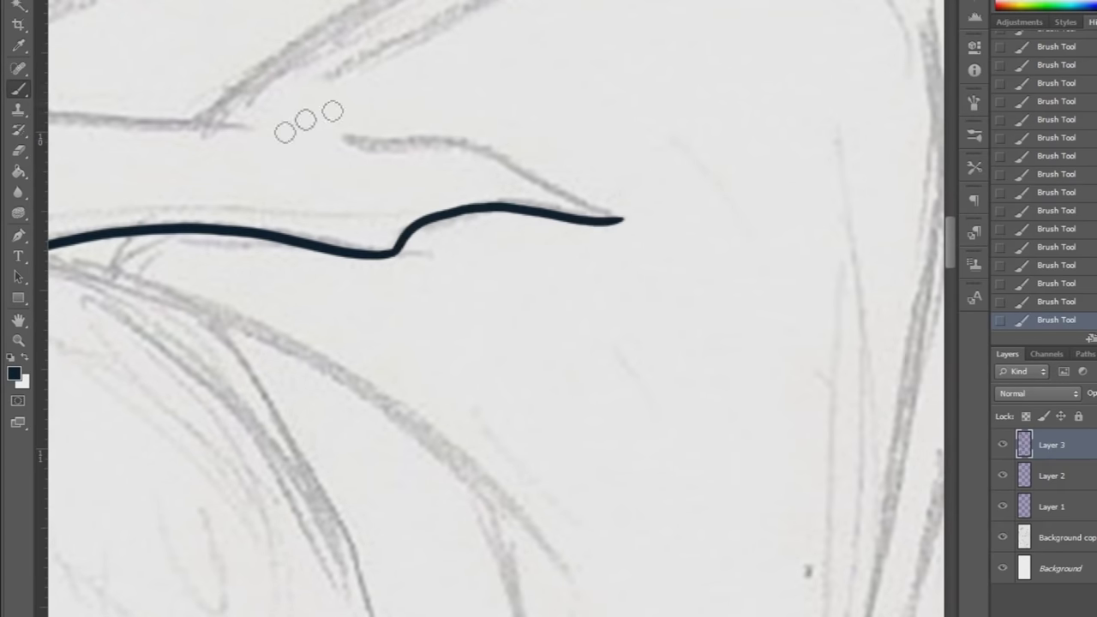
pyautogui.moveTo(328, 139); pyautogui.dragTo(644, 221)
pyautogui.press('e')
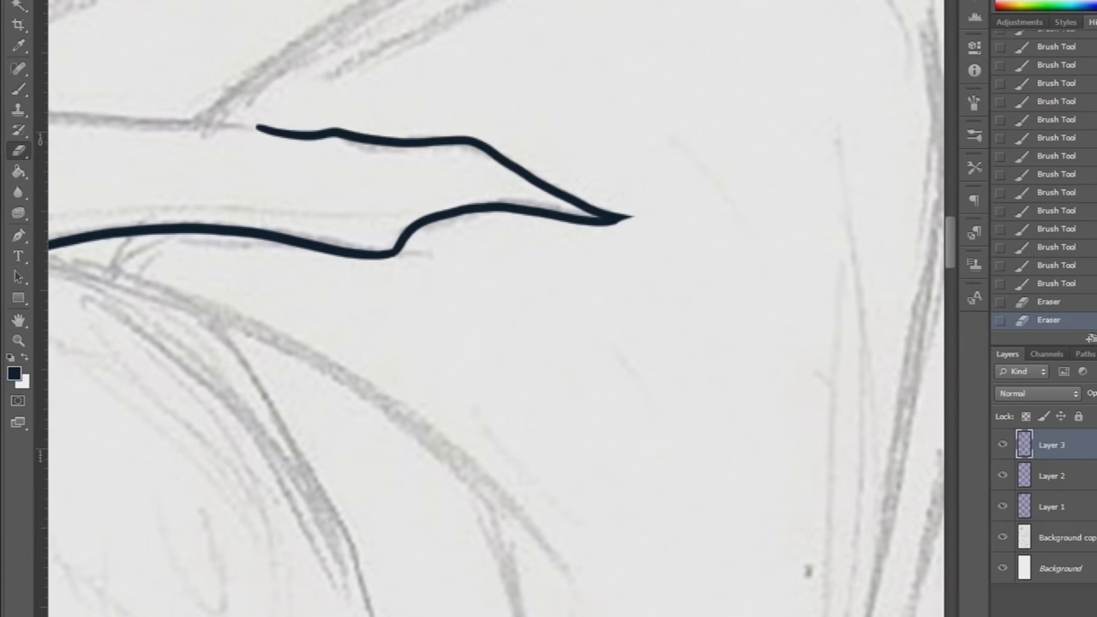
# Ink the upper edge of the back casing from the mane strand toward the pointed end.
pyautogui.hscroll(-13, 496, 257)
pyautogui.press('b')
pyautogui.moveTo(170, 188); pyautogui.dragTo(563, 47)
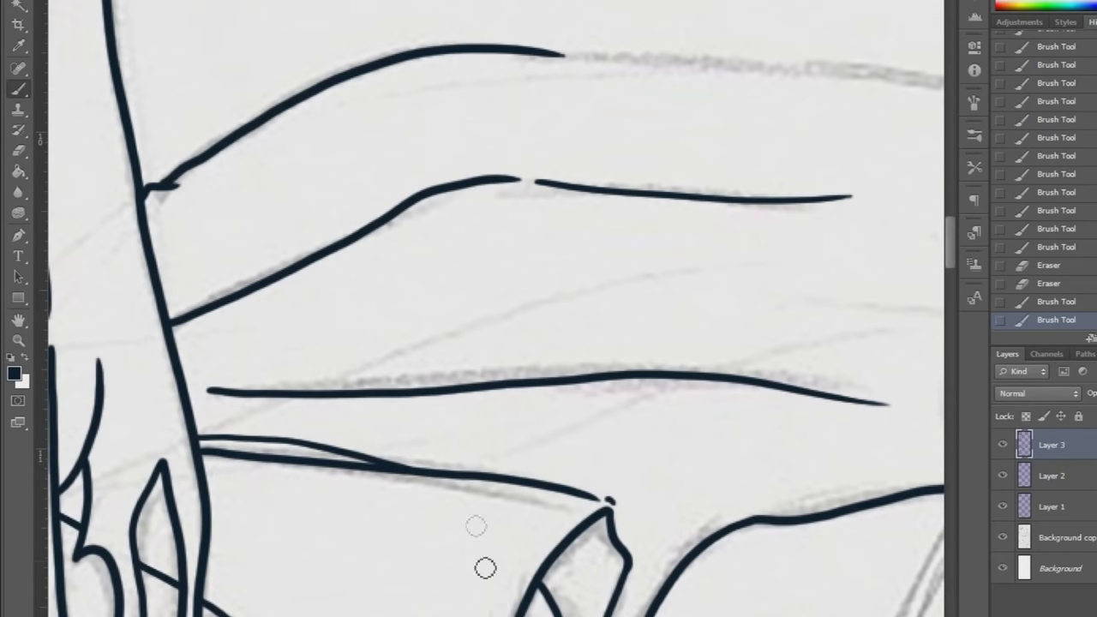
pyautogui.hscroll(5, 482, 566)
pyautogui.moveTo(90, 62)
pyautogui.mouseDown()
pyautogui.moveTo(410, 74)
pyautogui.moveTo(600, 101)
pyautogui.mouseUp()
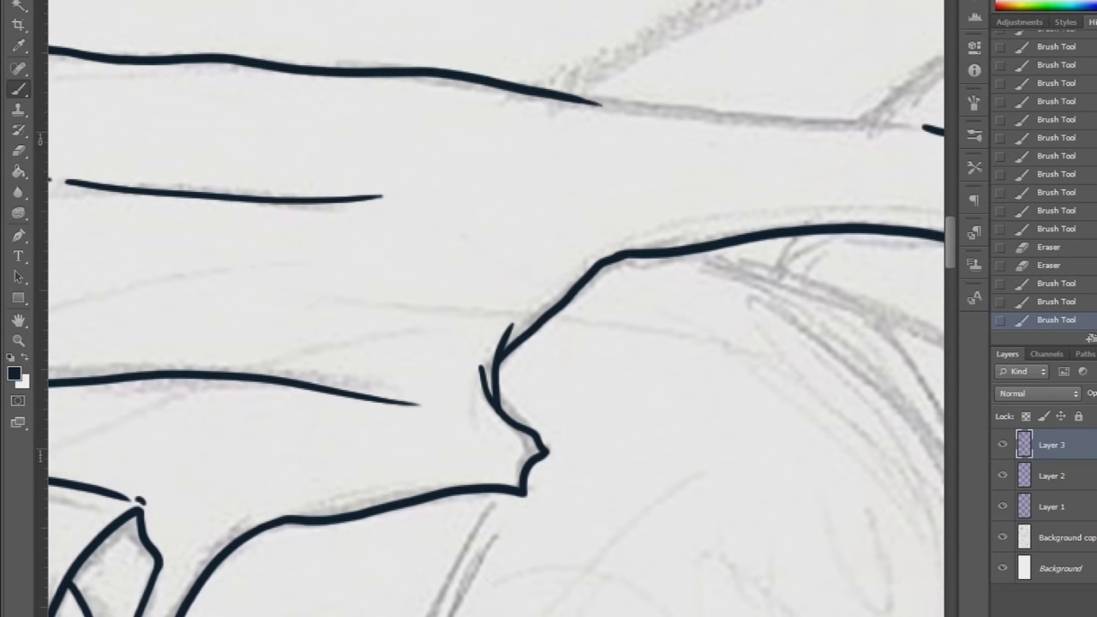
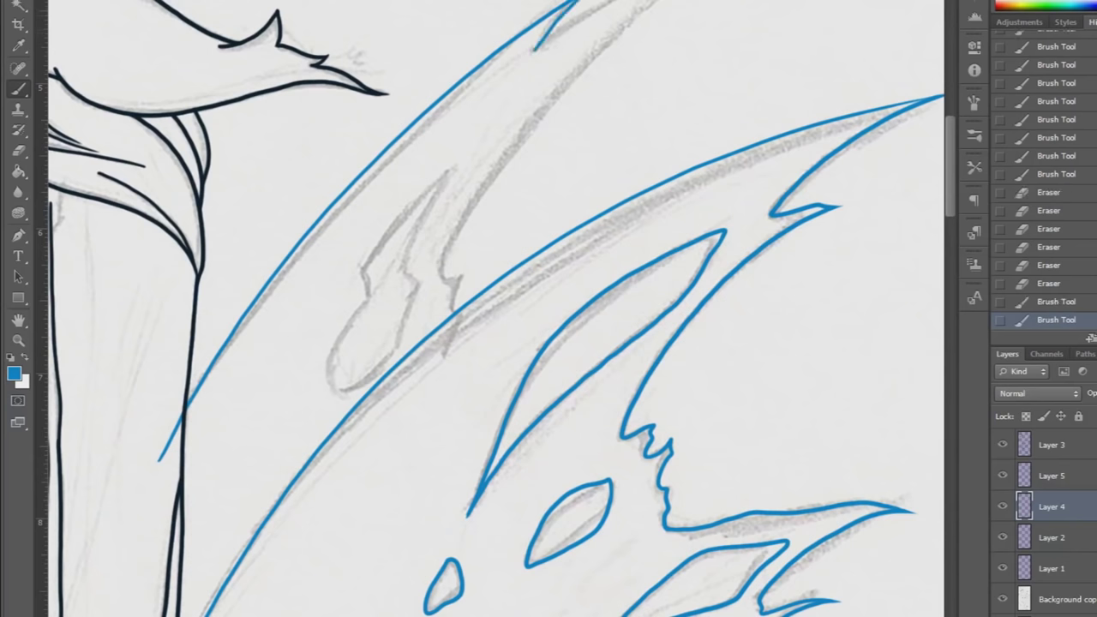
# Outline the droplet-shaped hole in the upper wing in blue on Layer 4.
pyautogui.click(532, 334)
pyautogui.click(565, 337)
pyautogui.click(21, 92)
pyautogui.moveTo(304, 287)
pyautogui.mouseDown()
pyautogui.moveTo(451, 83)
pyautogui.moveTo(361, 282)
pyautogui.moveTo(348, 362)
pyautogui.moveTo(363, 280)
pyautogui.mouseUp()
pyautogui.scroll(1, 411, 130)
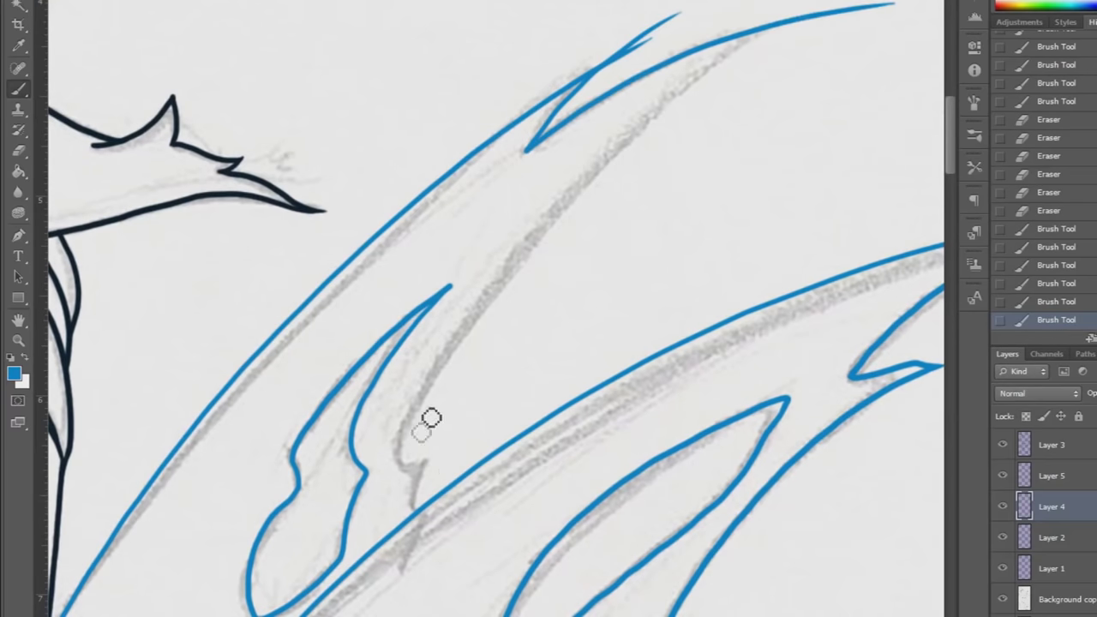
# Outline the upper wing's inner edge in blue up to its tip and erase the overshooting strokes at the points.
pyautogui.moveTo(413, 448); pyautogui.dragTo(846, 2)
pyautogui.click(19, 151)
pyautogui.moveTo(613, 66)
pyautogui.mouseDown()
pyautogui.moveTo(676, 15)
pyautogui.moveTo(649, 40)
pyautogui.mouseUp()
pyautogui.moveTo(620, 54); pyautogui.dragTo(614, 60)
pyautogui.moveTo(612, 72); pyautogui.dragTo(618, 63)
pyautogui.click(610, 71)
pyautogui.moveTo(845, 10)
pyautogui.mouseDown()
pyautogui.moveTo(830, 22)
pyautogui.moveTo(843, 6)
pyautogui.mouseUp()
pyautogui.moveTo(833, 10); pyautogui.dragTo(812, 29)
pyautogui.moveTo(843, 7); pyautogui.dragTo(896, 3)
pyautogui.scroll(-4, 723, 142)
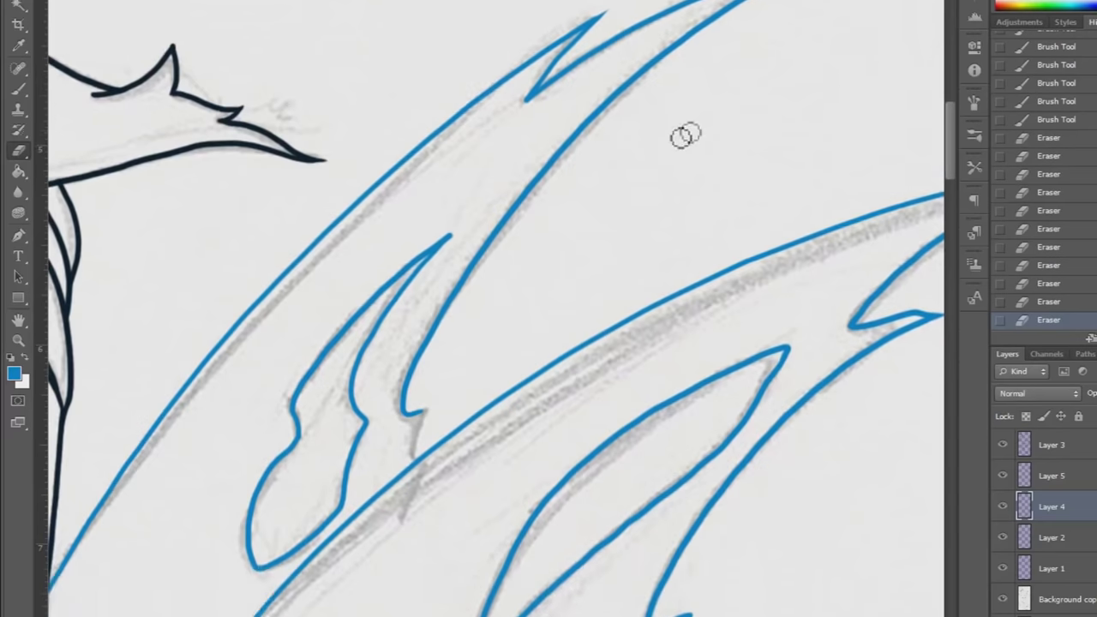
# Hide Layer 5 and continue the blue inner wing edge down past the droplet-shaped hole, removing the stray stroke beside it.
pyautogui.click(18, 89)
pyautogui.moveTo(426, 167)
pyautogui.mouseDown()
pyautogui.moveTo(419, 296)
pyautogui.moveTo(571, 299)
pyautogui.moveTo(554, 401)
pyautogui.moveTo(579, 515)
pyautogui.mouseUp()
pyautogui.click(1003, 477)
pyautogui.click(19, 340)
pyautogui.rightClick(530, 384)
pyautogui.click(579, 394)
pyautogui.click(561, 171)
pyautogui.click(570, 171)
pyautogui.click(575, 169)
pyautogui.press('b')
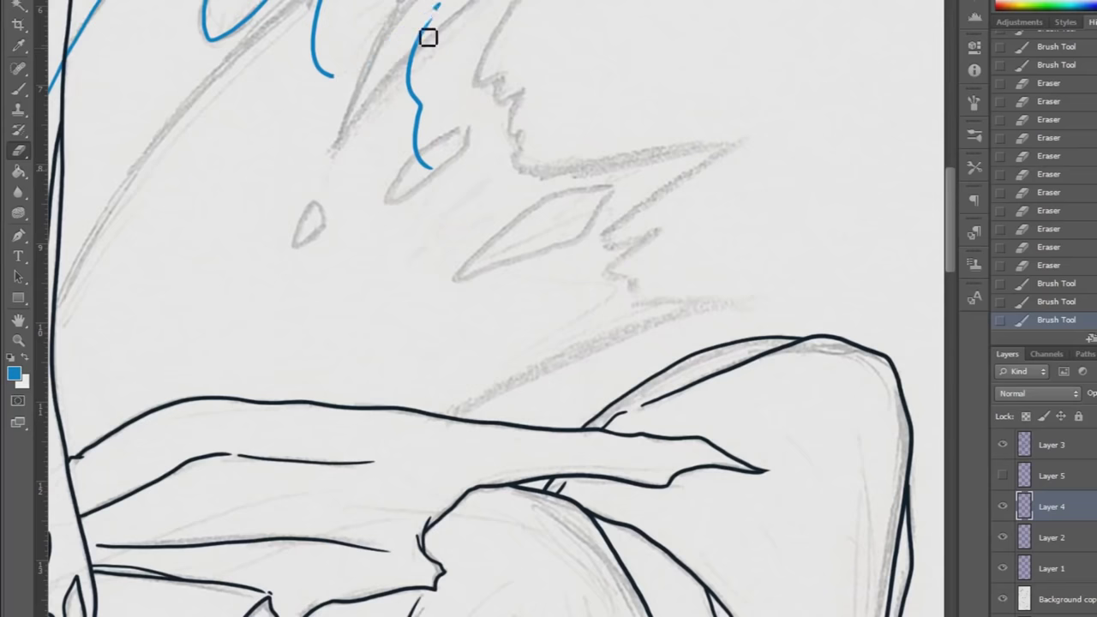
pyautogui.moveTo(428, 37); pyautogui.dragTo(423, 135)
pyautogui.hotkey('ctrl', '+')
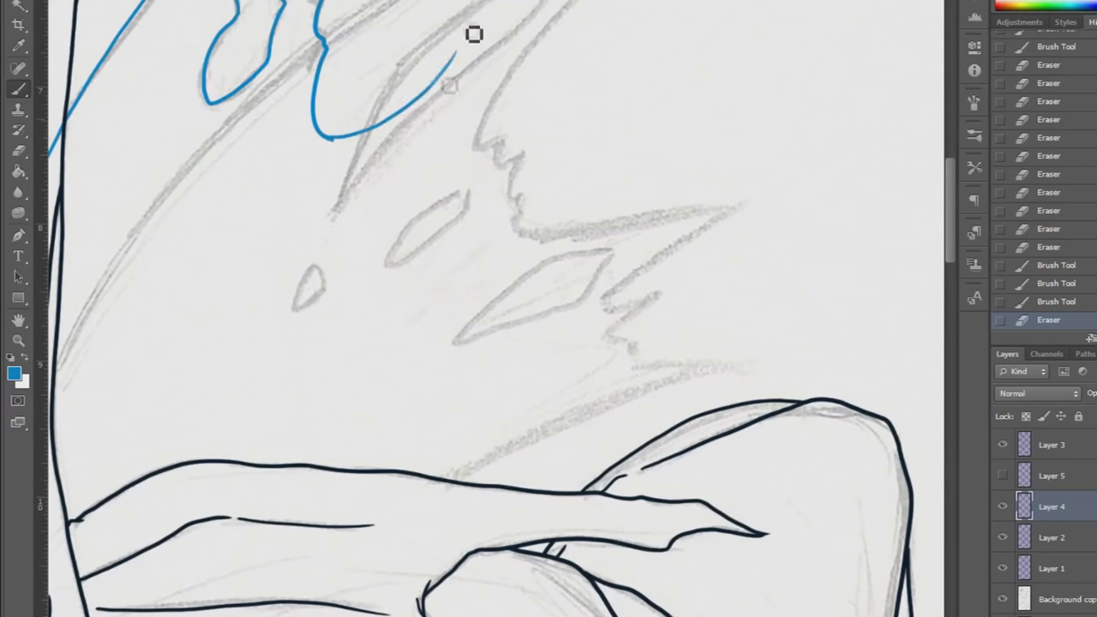
# Outline the first long spike on the wing's edge, trim its tip, and continue the line into the small notch below.
pyautogui.moveTo(330, 142)
pyautogui.mouseDown()
pyautogui.moveTo(387, 232)
pyautogui.moveTo(569, 72)
pyautogui.mouseUp()
pyautogui.hotkey('ctrl', 'z')
pyautogui.moveTo(393, 190); pyautogui.dragTo(649, 59)
pyautogui.hotkey('ctrl', 'z')
pyautogui.hotkey('ctrl', 'z')
pyautogui.press('e')
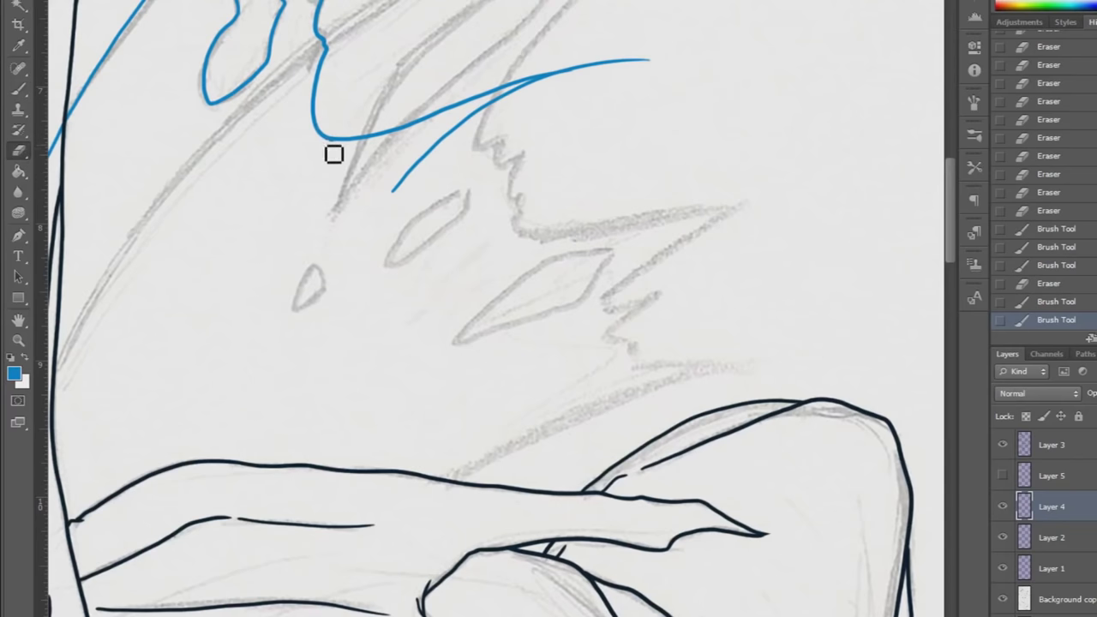
pyautogui.moveTo(563, 83)
pyautogui.mouseDown()
pyautogui.moveTo(644, 69)
pyautogui.moveTo(559, 77)
pyautogui.mouseUp()
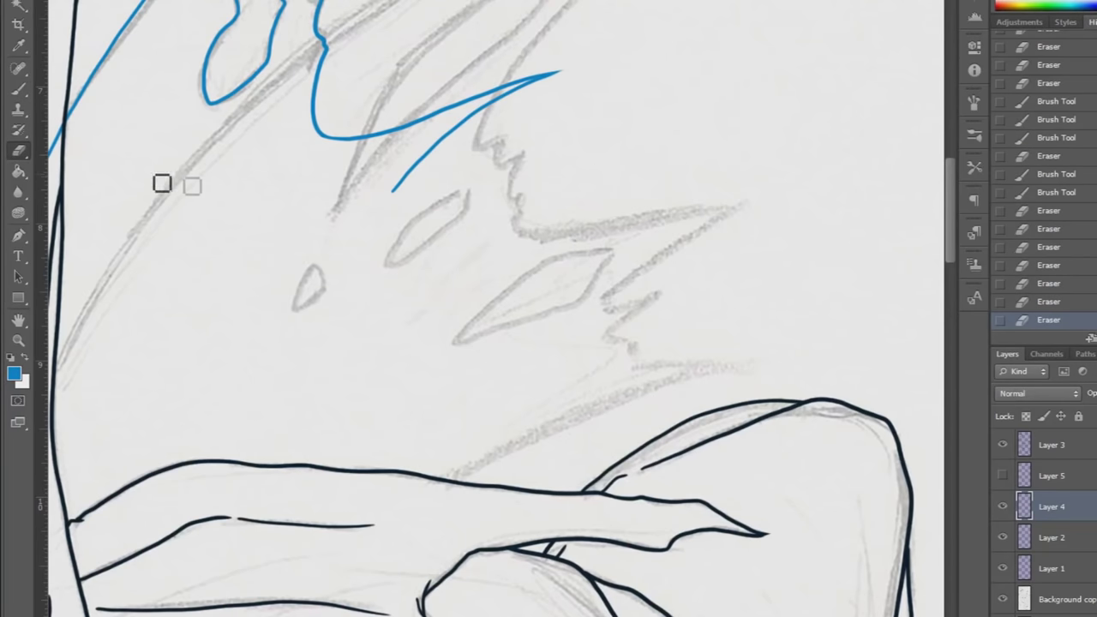
pyautogui.click(683, 273)
pyautogui.moveTo(352, 142); pyautogui.dragTo(313, 177)
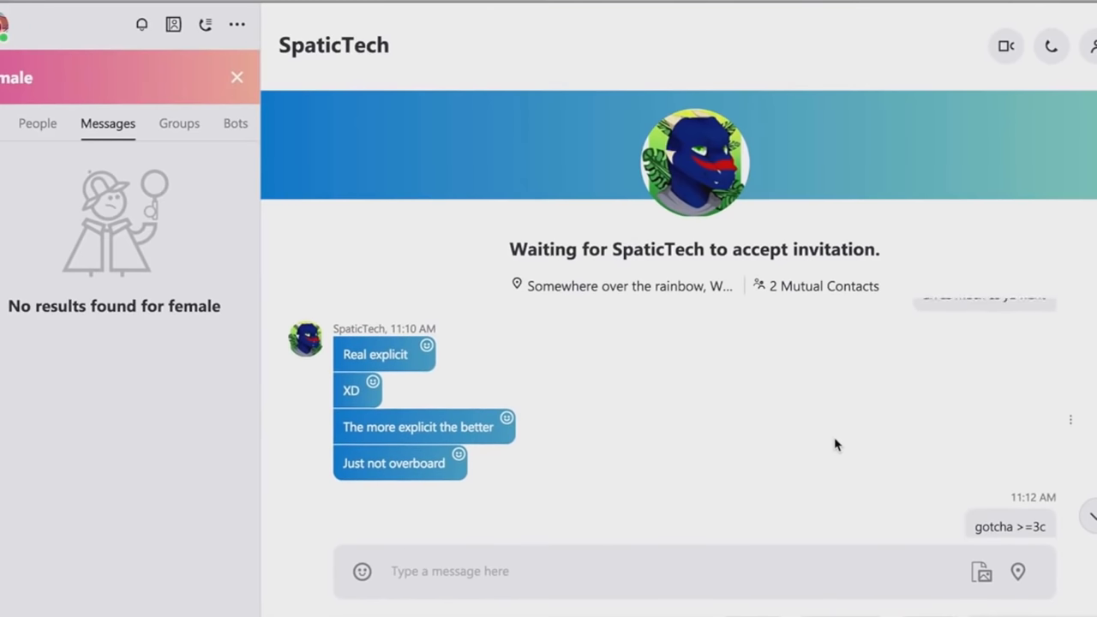
pyautogui.scroll(3, 835, 444)
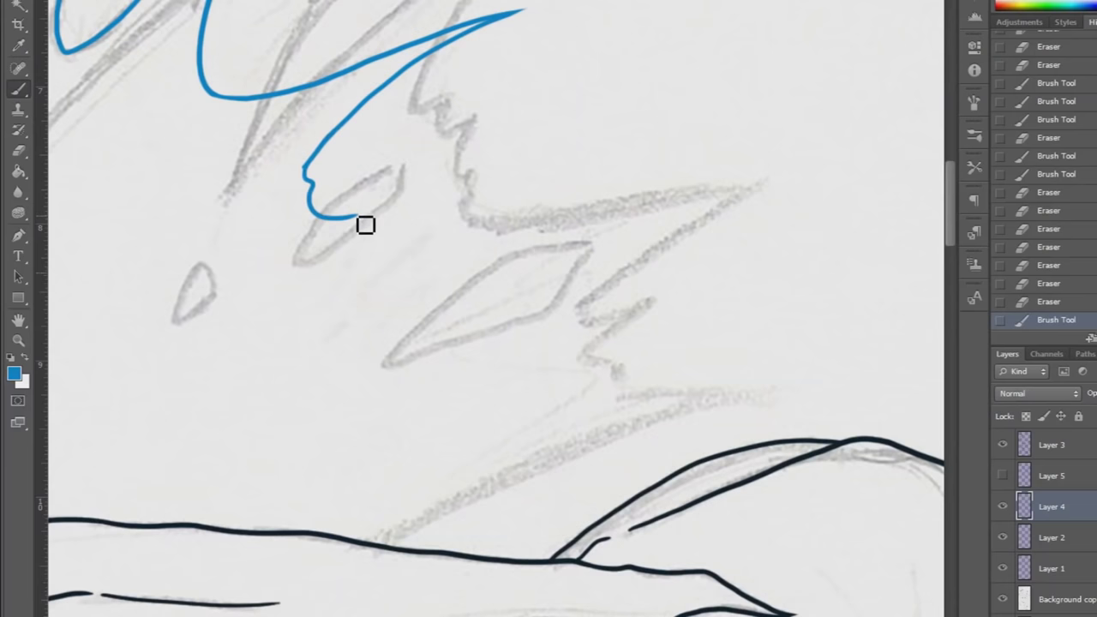
# Outline the second wing spike and the jagged notch beneath it, and curve the wing's lower edge down to the back.
pyautogui.moveTo(365, 225); pyautogui.dragTo(544, 225)
pyautogui.hotkey('ctrl', 'z')
pyautogui.moveTo(358, 234)
pyautogui.mouseDown()
pyautogui.moveTo(592, 161)
pyautogui.moveTo(306, 528)
pyautogui.mouseUp()
pyautogui.hotkey('ctrl', 'alt', 'z')
pyautogui.hotkey('ctrl', 'alt', 'z')
pyautogui.moveTo(585, 152)
pyautogui.mouseDown()
pyautogui.moveTo(411, 306)
pyautogui.moveTo(437, 346)
pyautogui.mouseUp()
pyautogui.moveTo(438, 348); pyautogui.dragTo(222, 538)
pyautogui.hotkey('ctrl', 'z')
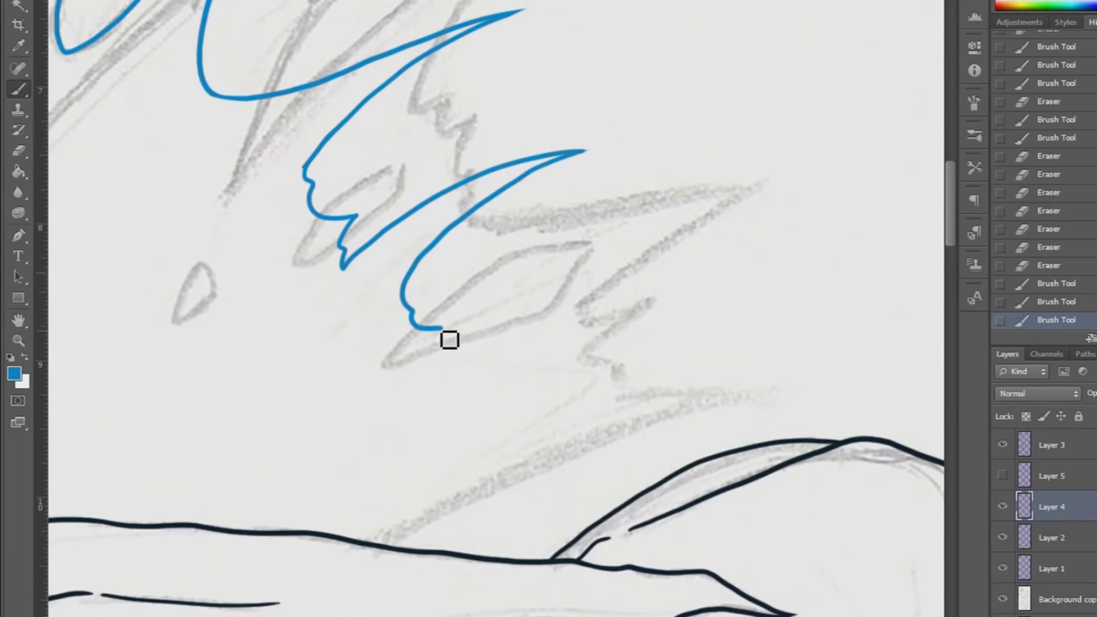
pyautogui.moveTo(443, 327); pyautogui.dragTo(192, 549)
# Outline the long narrow teardrop hole in the middle of the wing in blue and trim its stray strokes.
pyautogui.click(21, 340)
pyautogui.rightClick(301, 353)
pyautogui.click(340, 362)
pyautogui.click(592, 131)
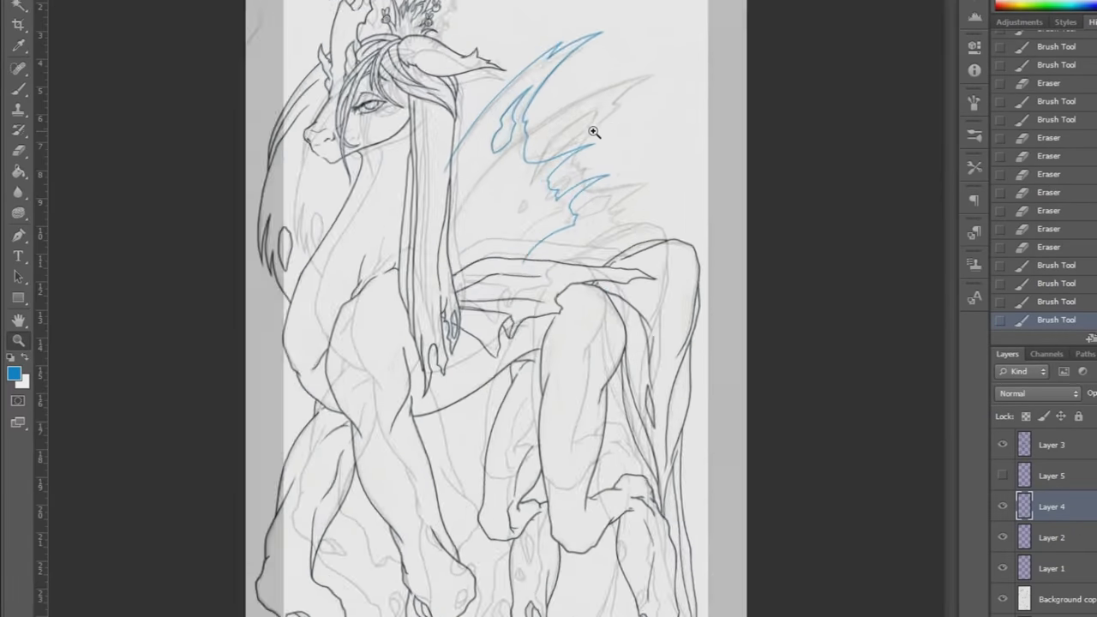
pyautogui.click(592, 131)
pyautogui.click(332, 290)
pyautogui.click(21, 91)
pyautogui.moveTo(345, 226); pyautogui.dragTo(383, 192)
pyautogui.click(18, 151)
pyautogui.moveTo(384, 185); pyautogui.dragTo(385, 189)
# Outline the small diamond-shaped holes around the teardrop hole in the wing.
pyautogui.click(19, 90)
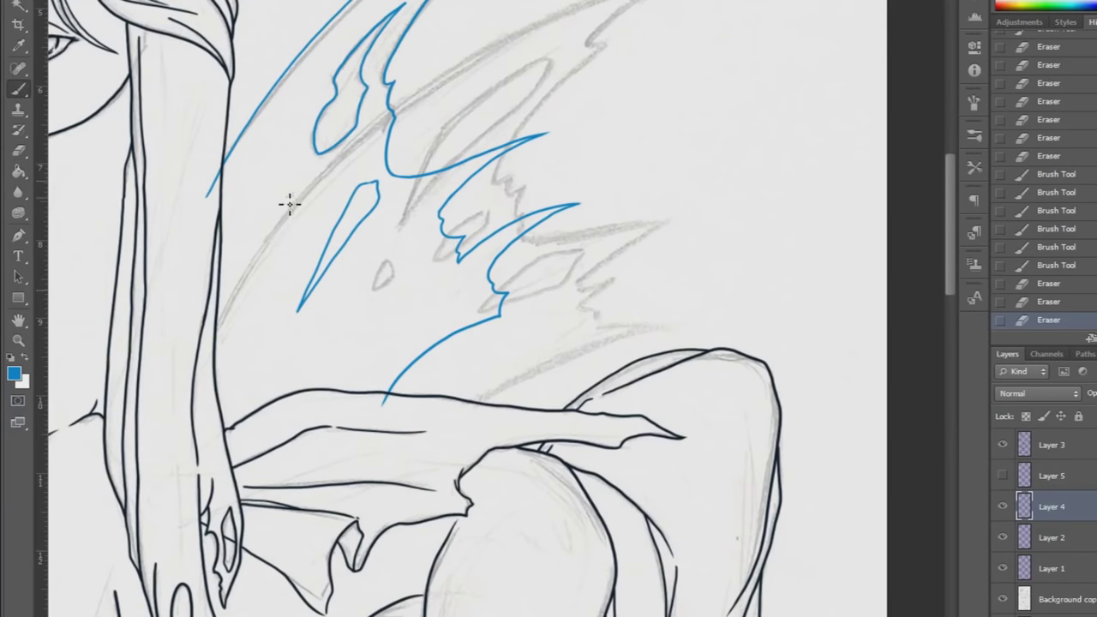
pyautogui.hotkey('ctrl', 'z')
pyautogui.moveTo(381, 334); pyautogui.dragTo(385, 343)
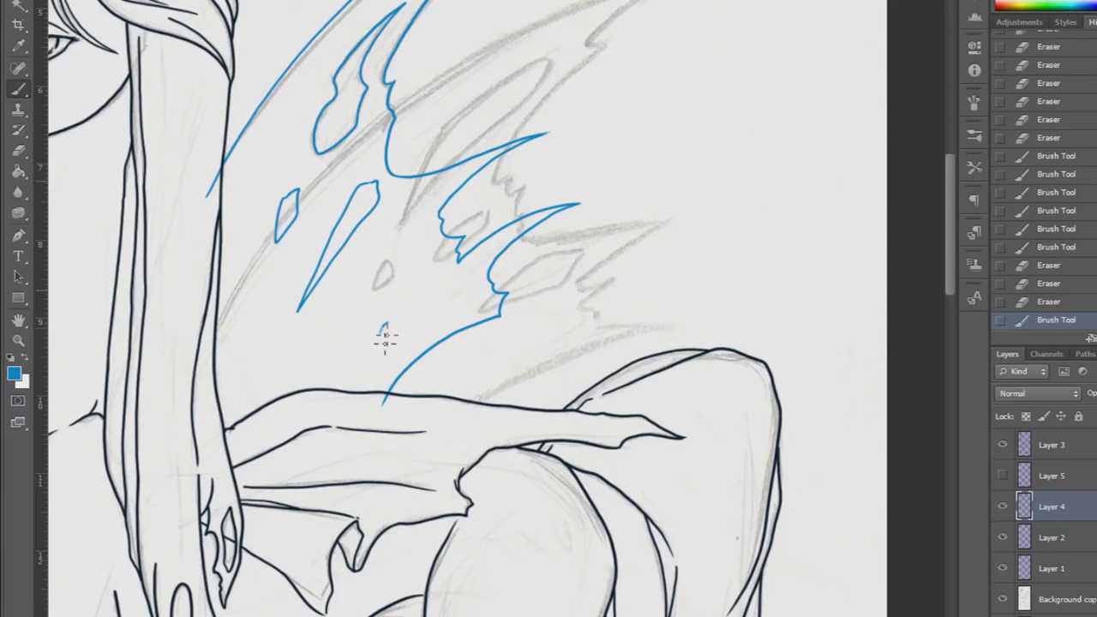
# Show Layer 5 to compare the two wings, and hide it again.
pyautogui.click(1002, 475)
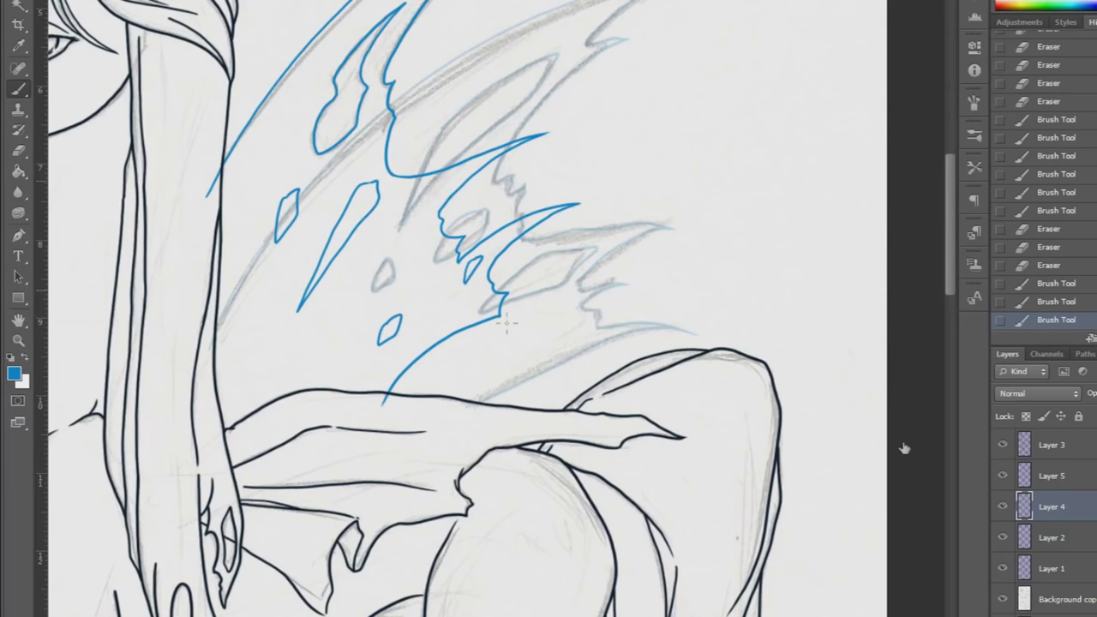
pyautogui.click(19, 341)
pyautogui.rightClick(430, 393)
pyautogui.click(834, 403)
pyautogui.click(1001, 475)
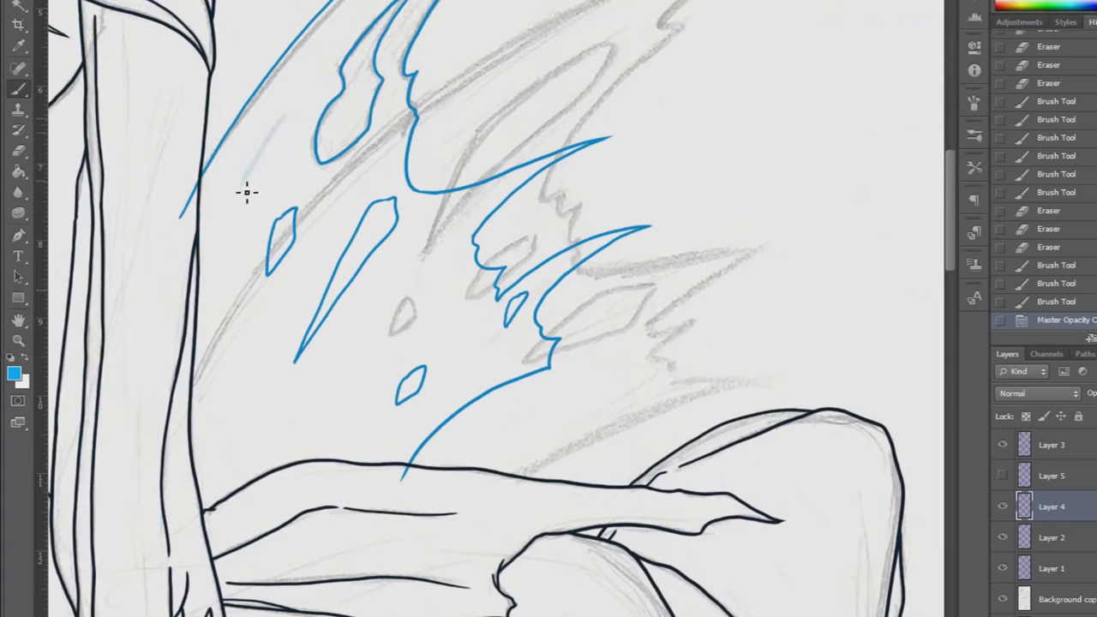
pyautogui.moveTo(246, 192)
pyautogui.mouseDown()
pyautogui.moveTo(261, 170)
pyautogui.moveTo(219, 204)
pyautogui.mouseUp()
pyautogui.moveTo(276, 96)
pyautogui.mouseDown()
pyautogui.moveTo(286, 110)
pyautogui.moveTo(302, 82)
pyautogui.mouseUp()
pyautogui.moveTo(249, 154); pyautogui.dragTo(283, 120)
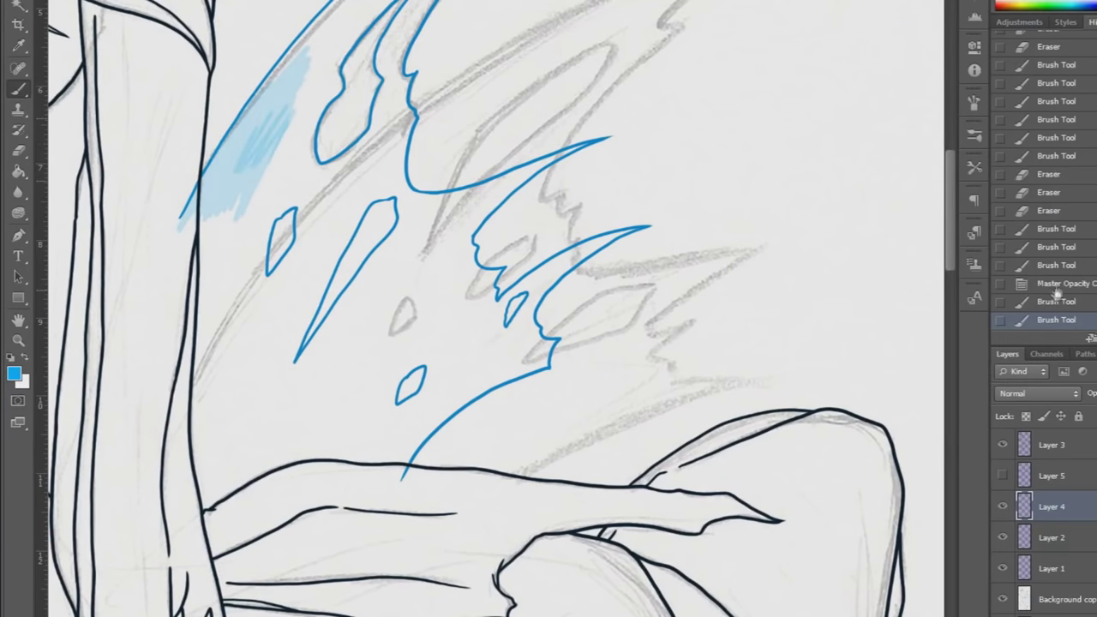
pyautogui.click(1057, 286)
# Add two new layers above Layer 4 and make the lower one, Layer 6, active.
pyautogui.scroll(2, 318, 345)
pyautogui.hotkey('ctrl', 'shift', 'alt', 'n')
pyautogui.hotkey('ctrl', 'shift', 'alt', 'n')
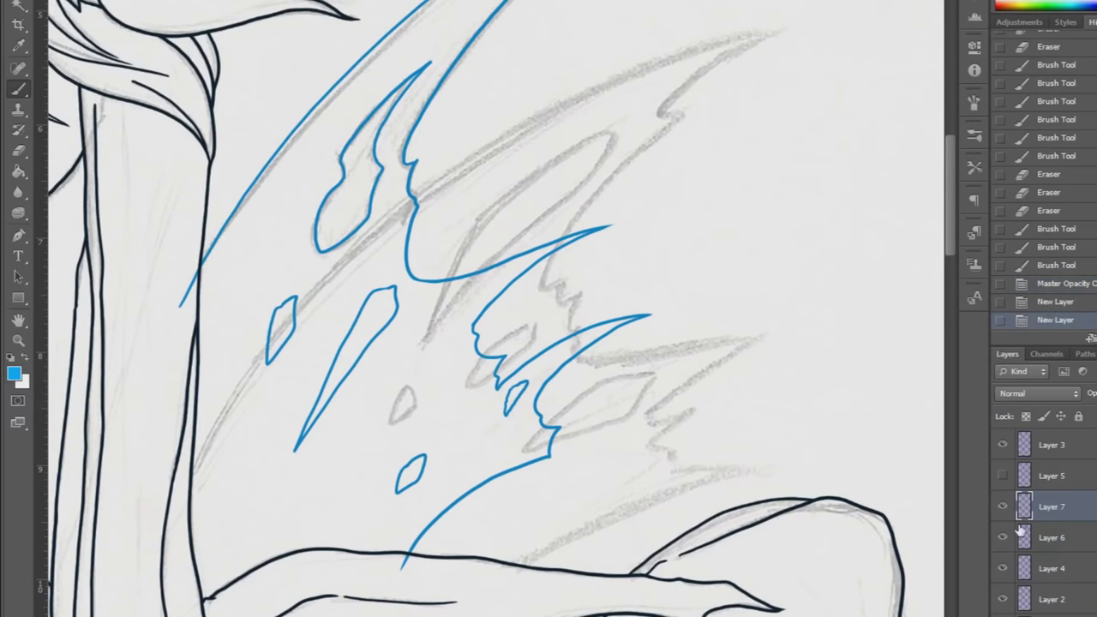
pyautogui.hotkey('alt', '[')
# Block in pale blue at the wing's base beside the mane, and move Layer 4 above the two new layers.
pyautogui.moveTo(196, 315)
pyautogui.mouseDown()
pyautogui.moveTo(252, 240)
pyautogui.moveTo(272, 243)
pyautogui.moveTo(202, 432)
pyautogui.mouseUp()
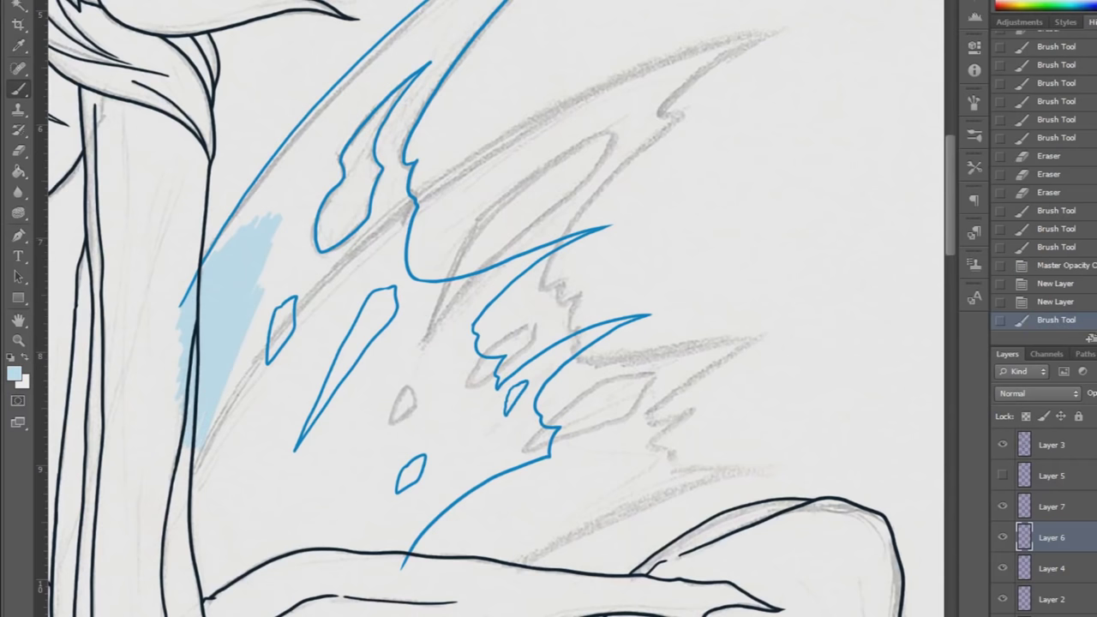
pyautogui.moveTo(206, 279); pyautogui.dragTo(229, 240)
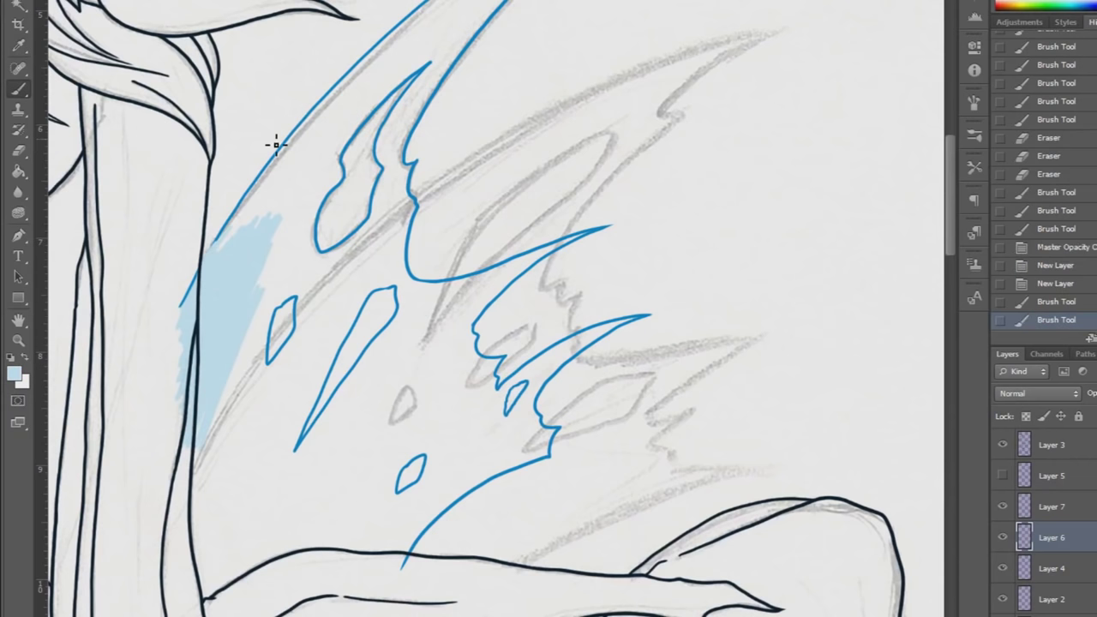
pyautogui.click(1026, 303)
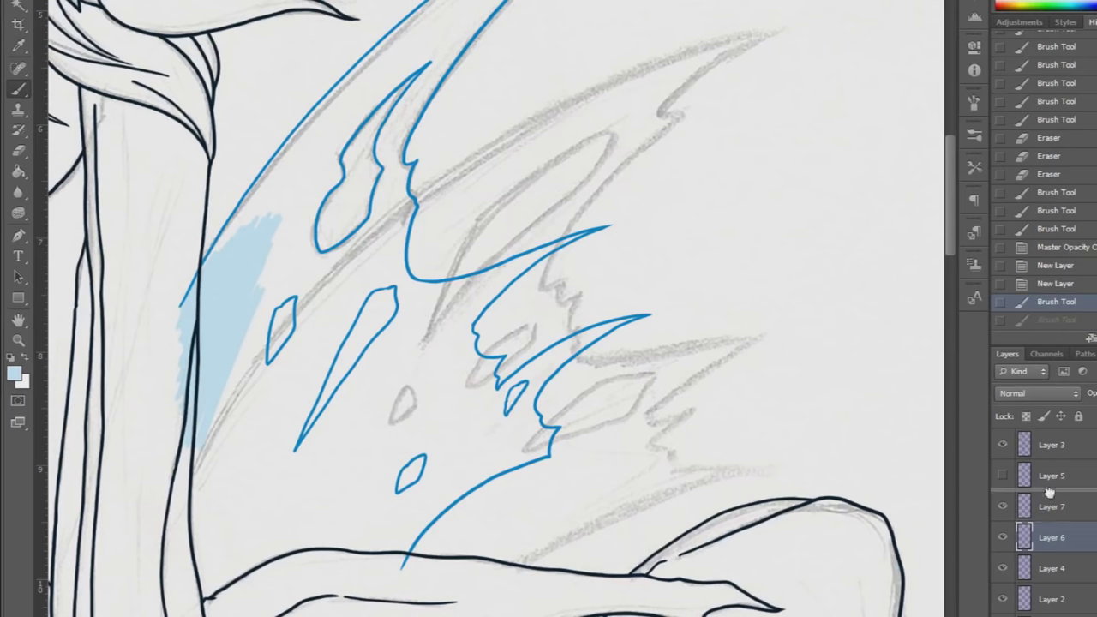
pyautogui.moveTo(1050, 493); pyautogui.dragTo(1050, 491)
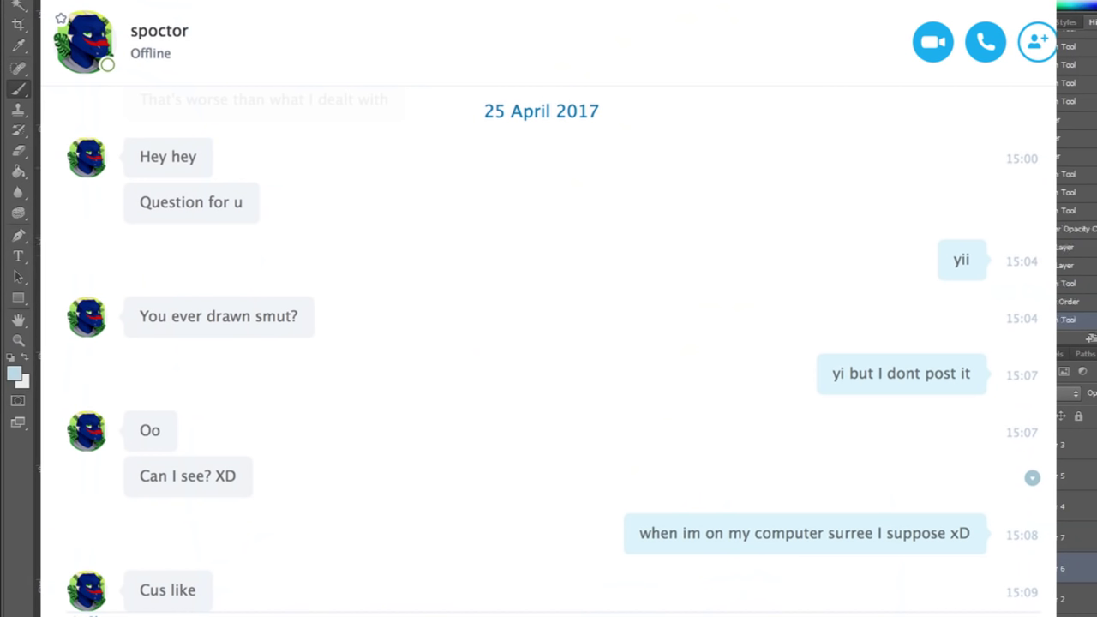
# Paint pale blue over the wing's lower base and around the edges of the teardrop and diamond-shaped holes.
pyautogui.press('b')
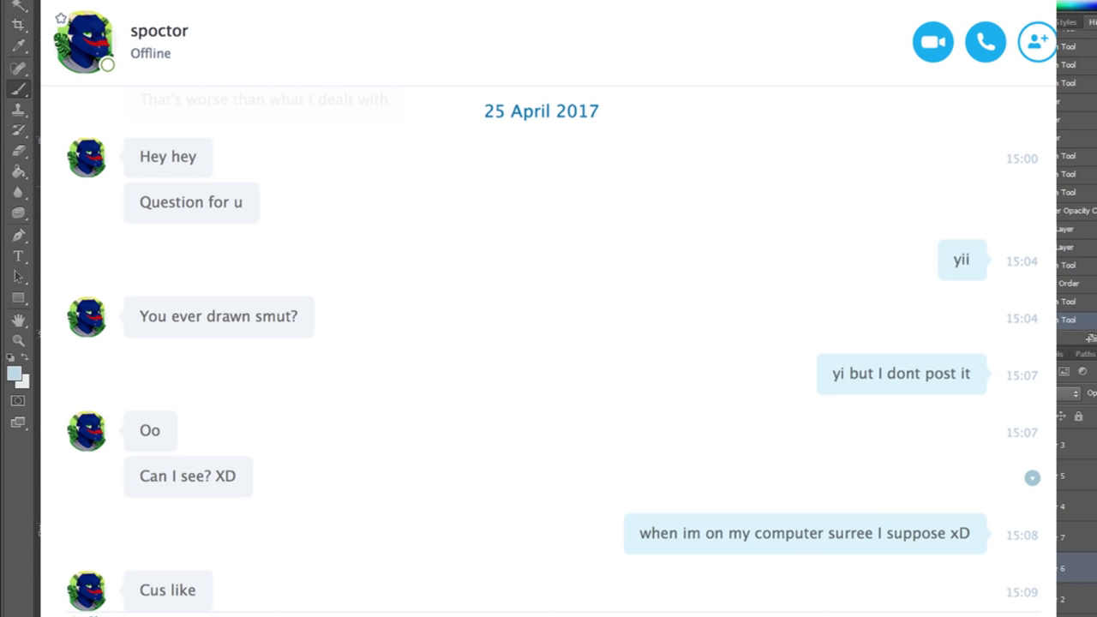
pyautogui.moveTo(369, 67)
pyautogui.mouseDown()
pyautogui.moveTo(274, 255)
pyautogui.moveTo(254, 346)
pyautogui.mouseUp()
pyautogui.moveTo(224, 187); pyautogui.dragTo(278, 98)
pyautogui.moveTo(220, 57); pyautogui.dragTo(213, 78)
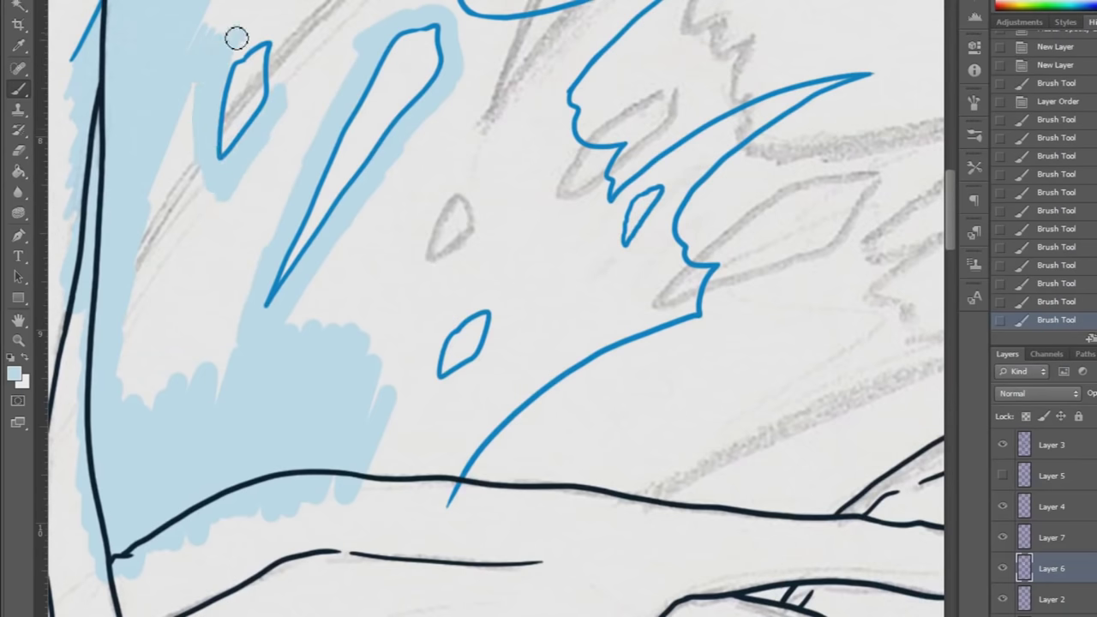
# Fill the middle of the wing with pale blue up to the notched edge, leaving the holes empty.
pyautogui.moveTo(203, 22)
pyautogui.mouseDown()
pyautogui.moveTo(269, 140)
pyautogui.moveTo(287, 392)
pyautogui.moveTo(335, 351)
pyautogui.moveTo(505, 260)
pyautogui.moveTo(450, 388)
pyautogui.moveTo(495, 304)
pyautogui.moveTo(436, 343)
pyautogui.moveTo(382, 426)
pyautogui.moveTo(420, 494)
pyautogui.moveTo(536, 378)
pyautogui.moveTo(502, 142)
pyautogui.moveTo(591, 308)
pyautogui.mouseUp()
pyautogui.moveTo(537, 616); pyautogui.dragTo(561, 616)
pyautogui.moveTo(347, 108)
pyautogui.mouseDown()
pyautogui.moveTo(342, 63)
pyautogui.moveTo(390, 35)
pyautogui.mouseUp()
pyautogui.click(39, 1)
pyautogui.click(374, 120)
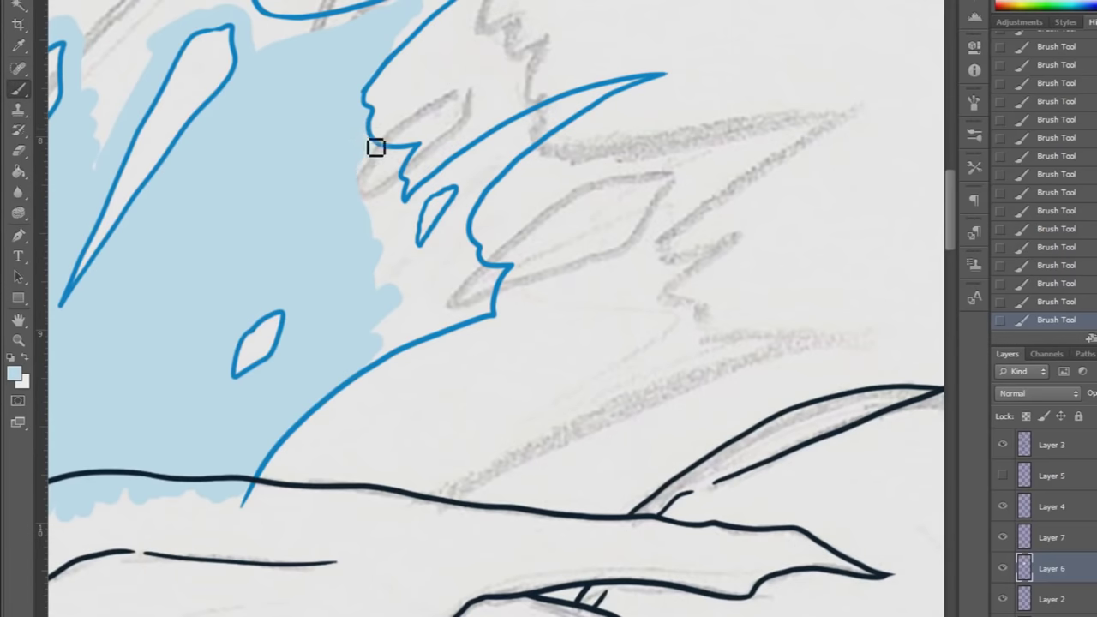
# Hide the sketch layer Background copy and fill the second spike and the lower notched corner with pale blue.
pyautogui.scroll(-1, 1086, 600)
pyautogui.click(1001, 613)
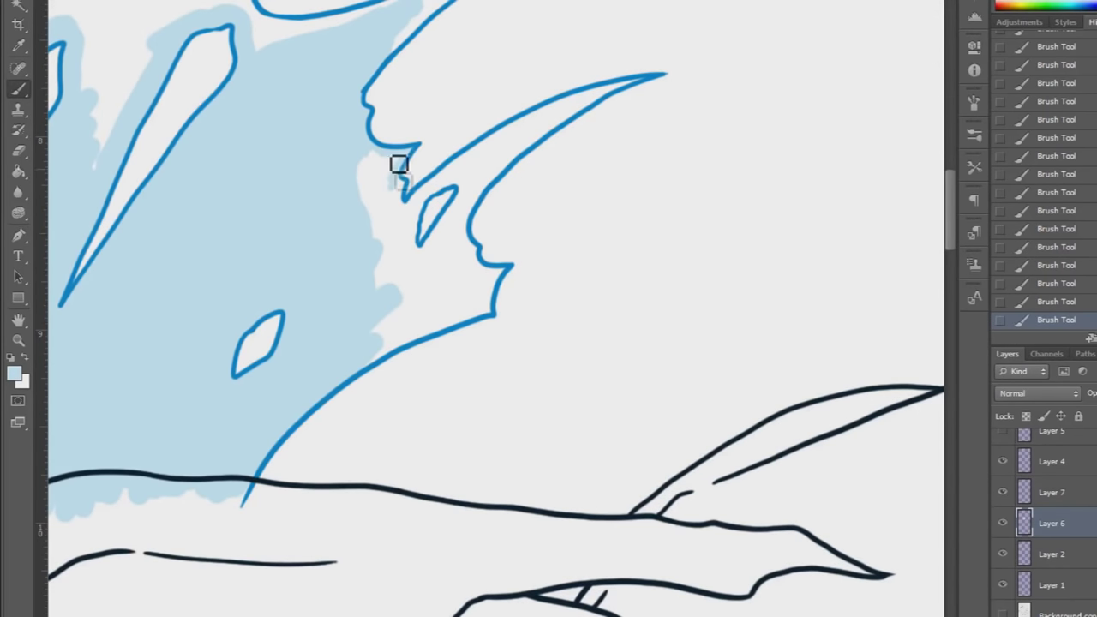
pyautogui.moveTo(381, 171)
pyautogui.mouseDown()
pyautogui.moveTo(369, 233)
pyautogui.moveTo(391, 230)
pyautogui.moveTo(400, 194)
pyautogui.moveTo(423, 225)
pyautogui.mouseUp()
pyautogui.moveTo(460, 190)
pyautogui.mouseDown()
pyautogui.moveTo(428, 261)
pyautogui.moveTo(419, 245)
pyautogui.moveTo(423, 277)
pyautogui.moveTo(383, 243)
pyautogui.moveTo(406, 301)
pyautogui.moveTo(476, 168)
pyautogui.moveTo(466, 173)
pyautogui.moveTo(459, 230)
pyautogui.moveTo(517, 166)
pyautogui.mouseUp()
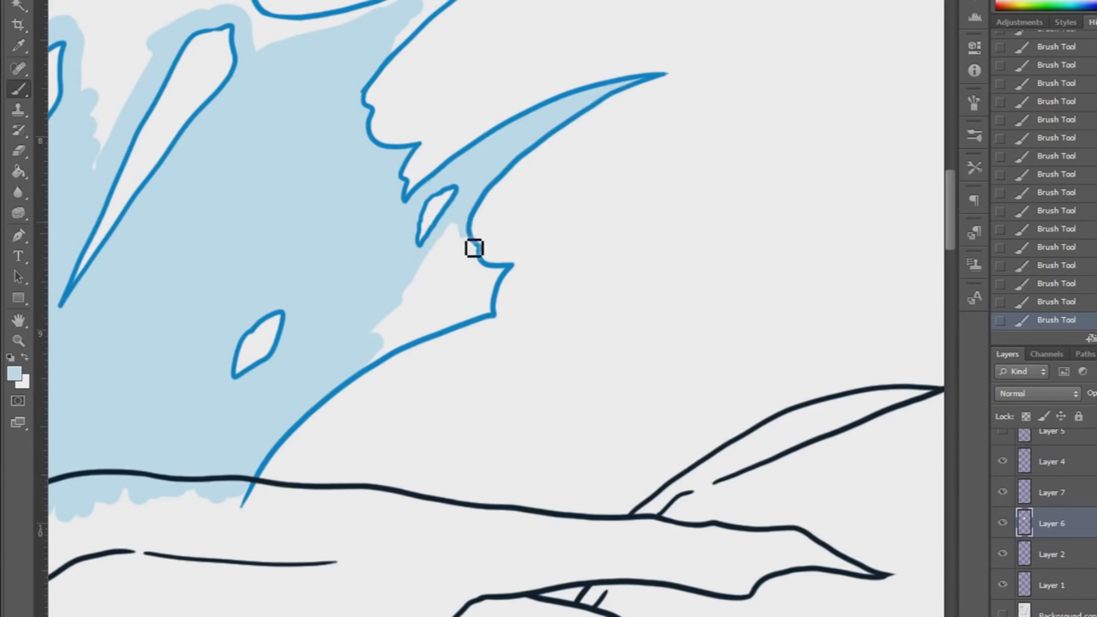
pyautogui.moveTo(473, 257)
pyautogui.mouseDown()
pyautogui.moveTo(453, 237)
pyautogui.moveTo(380, 367)
pyautogui.moveTo(421, 309)
pyautogui.moveTo(473, 319)
pyautogui.mouseUp()
pyautogui.click(60, 2)
pyautogui.moveTo(422, 296)
pyautogui.mouseDown()
pyautogui.moveTo(453, 256)
pyautogui.moveTo(448, 304)
pyautogui.moveTo(485, 296)
pyautogui.mouseUp()
# Extend the pale blue fill into the upper part of the wing and erase the paint spilling past the outline.
pyautogui.hscroll(-3, 272, 135)
pyautogui.moveTo(271, 134)
pyautogui.mouseDown()
pyautogui.moveTo(226, 166)
pyautogui.moveTo(274, 52)
pyautogui.mouseUp()
pyautogui.scroll(8, 128, 326)
pyautogui.moveTo(74, 447)
pyautogui.mouseDown()
pyautogui.moveTo(120, 338)
pyautogui.moveTo(215, 210)
pyautogui.moveTo(377, 44)
pyautogui.moveTo(387, 76)
pyautogui.moveTo(243, 321)
pyautogui.moveTo(179, 457)
pyautogui.moveTo(408, 14)
pyautogui.moveTo(360, 259)
pyautogui.moveTo(445, 113)
pyautogui.moveTo(391, 174)
pyautogui.moveTo(371, 287)
pyautogui.moveTo(320, 374)
pyautogui.moveTo(364, 321)
pyautogui.moveTo(392, 448)
pyautogui.moveTo(457, 475)
pyautogui.moveTo(566, 433)
pyautogui.mouseUp()
pyautogui.press('e')
pyautogui.moveTo(436, 456); pyautogui.dragTo(447, 458)
# Fill the first long spike and the remaining upper wing areas with pale blue.
pyautogui.click(19, 89)
pyautogui.moveTo(949, 185); pyautogui.dragTo(950, 216)
pyautogui.click(53, 2)
pyautogui.moveTo(525, 231)
pyautogui.mouseDown()
pyautogui.moveTo(626, 140)
pyautogui.moveTo(673, 118)
pyautogui.mouseUp()
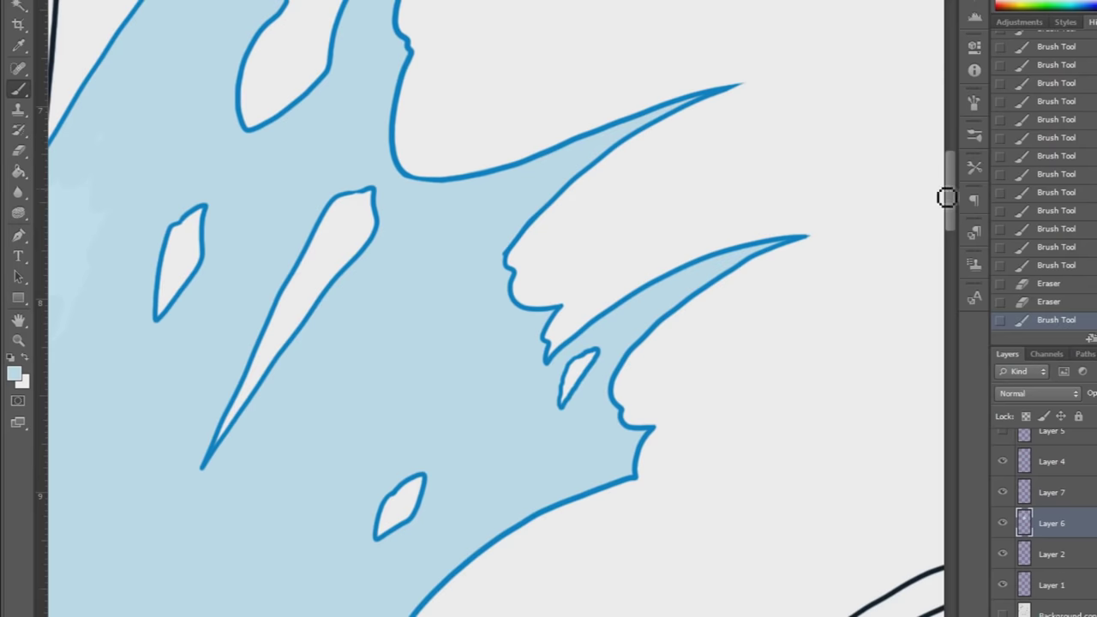
pyautogui.moveTo(948, 198); pyautogui.dragTo(949, 141)
pyautogui.moveTo(406, 230)
pyautogui.mouseDown()
pyautogui.moveTo(511, 146)
pyautogui.moveTo(504, 180)
pyautogui.moveTo(472, 208)
pyautogui.moveTo(516, 179)
pyautogui.moveTo(477, 245)
pyautogui.moveTo(484, 290)
pyautogui.moveTo(571, 145)
pyautogui.moveTo(694, 86)
pyautogui.moveTo(677, 64)
pyautogui.mouseUp()
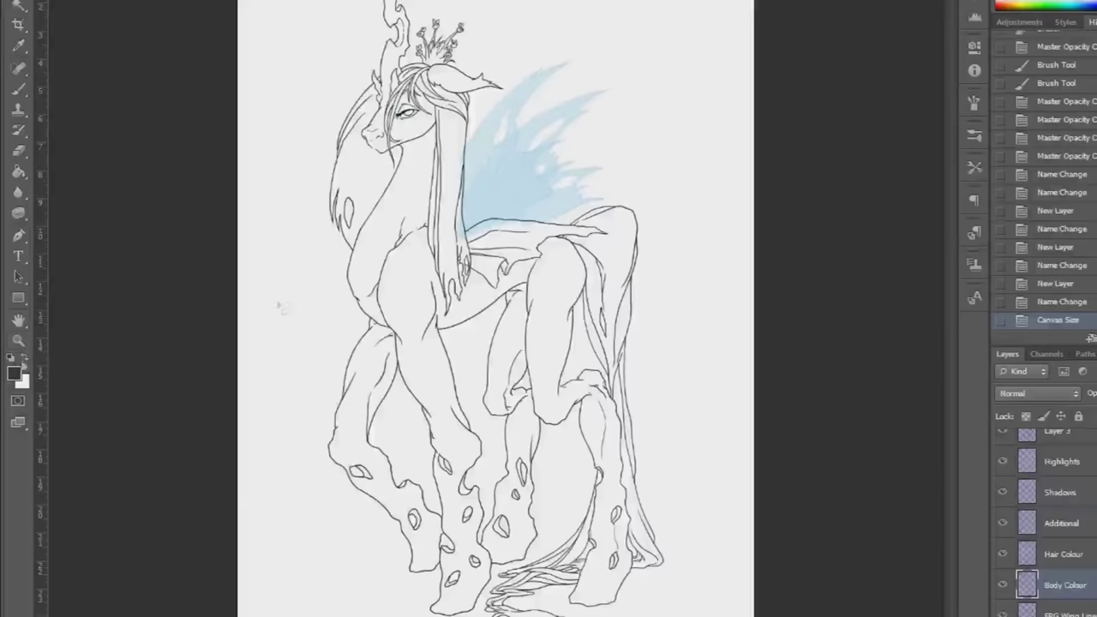
# Start painting the creature's dark grey base colour on the Body Colour layer.
pyautogui.hotkey('ctrl', '+')
pyautogui.click(383, 170)
pyautogui.click(370, 269)
pyautogui.click(325, 362)
pyautogui.press('b')
pyautogui.moveTo(348, 223)
pyautogui.mouseDown()
pyautogui.moveTo(580, 121)
pyautogui.moveTo(651, 574)
pyautogui.moveTo(810, 201)
pyautogui.mouseUp()
# Fill the upper part of the crooked horn with dark grey inside its outline.
pyautogui.scroll(4, 473, 254)
pyautogui.scroll(5, 473, 253)
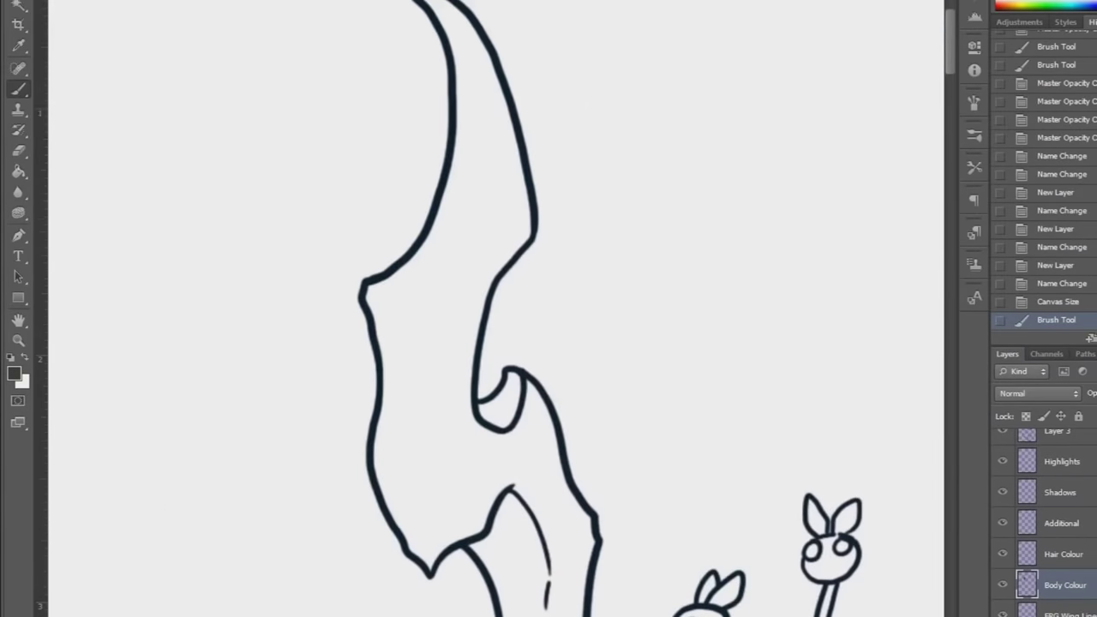
pyautogui.click(64, 2)
pyautogui.moveTo(430, 4)
pyautogui.mouseDown()
pyautogui.moveTo(450, 23)
pyautogui.moveTo(446, 5)
pyautogui.moveTo(461, 49)
pyautogui.moveTo(458, 32)
pyautogui.moveTo(492, 56)
pyautogui.moveTo(467, 134)
pyautogui.moveTo(513, 114)
pyautogui.moveTo(489, 149)
pyautogui.moveTo(523, 177)
pyautogui.mouseUp()
pyautogui.moveTo(519, 225)
pyautogui.mouseDown()
pyautogui.moveTo(536, 221)
pyautogui.moveTo(484, 321)
pyautogui.moveTo(463, 301)
pyautogui.mouseUp()
pyautogui.moveTo(370, 289)
pyautogui.mouseDown()
pyautogui.moveTo(380, 318)
pyautogui.moveTo(420, 272)
pyautogui.moveTo(398, 288)
pyautogui.mouseUp()
pyautogui.moveTo(419, 257)
pyautogui.mouseDown()
pyautogui.moveTo(446, 247)
pyautogui.moveTo(469, 136)
pyautogui.moveTo(506, 209)
pyautogui.moveTo(381, 320)
pyautogui.moveTo(383, 458)
pyautogui.moveTo(392, 455)
pyautogui.moveTo(402, 317)
pyautogui.moveTo(466, 243)
pyautogui.moveTo(437, 335)
pyautogui.moveTo(463, 326)
pyautogui.moveTo(476, 345)
pyautogui.moveTo(475, 422)
pyautogui.moveTo(489, 440)
pyautogui.moveTo(520, 395)
pyautogui.mouseUp()
# Continue the dark grey fill down the lower horn and onto the creature's head.
pyautogui.click(64, 2)
pyautogui.scroll(-3, 563, 326)
pyautogui.moveTo(397, 300)
pyautogui.mouseDown()
pyautogui.moveTo(430, 363)
pyautogui.moveTo(501, 341)
pyautogui.moveTo(539, 283)
pyautogui.moveTo(424, 332)
pyautogui.moveTo(412, 173)
pyautogui.moveTo(449, 160)
pyautogui.moveTo(433, 304)
pyautogui.moveTo(420, 281)
pyautogui.moveTo(500, 267)
pyautogui.moveTo(523, 196)
pyautogui.moveTo(545, 211)
pyautogui.moveTo(560, 275)
pyautogui.moveTo(529, 247)
pyautogui.moveTo(543, 306)
pyautogui.moveTo(579, 272)
pyautogui.moveTo(590, 349)
pyautogui.moveTo(580, 335)
pyautogui.moveTo(507, 393)
pyautogui.moveTo(514, 444)
pyautogui.moveTo(470, 542)
pyautogui.moveTo(527, 553)
pyautogui.mouseUp()
pyautogui.moveTo(949, 62); pyautogui.dragTo(949, 92)
pyautogui.moveTo(569, 63)
pyautogui.mouseDown()
pyautogui.moveTo(552, 167)
pyautogui.moveTo(582, 190)
pyautogui.moveTo(545, 271)
pyautogui.moveTo(497, 308)
pyautogui.moveTo(495, 450)
pyautogui.moveTo(457, 457)
pyautogui.moveTo(519, 548)
pyautogui.moveTo(514, 583)
pyautogui.mouseUp()
pyautogui.moveTo(364, 466)
pyautogui.mouseDown()
pyautogui.moveTo(363, 529)
pyautogui.moveTo(356, 343)
pyautogui.mouseUp()
pyautogui.moveTo(376, 290)
pyautogui.mouseDown()
pyautogui.moveTo(417, 172)
pyautogui.moveTo(445, 167)
pyautogui.moveTo(399, 249)
pyautogui.moveTo(548, 201)
pyautogui.moveTo(445, 412)
pyautogui.moveTo(377, 506)
pyautogui.moveTo(387, 450)
pyautogui.moveTo(407, 606)
pyautogui.mouseUp()
pyautogui.scroll(-3, 403, 549)
pyautogui.moveTo(281, 234)
pyautogui.mouseDown()
pyautogui.moveTo(285, 193)
pyautogui.moveTo(279, 271)
pyautogui.mouseUp()
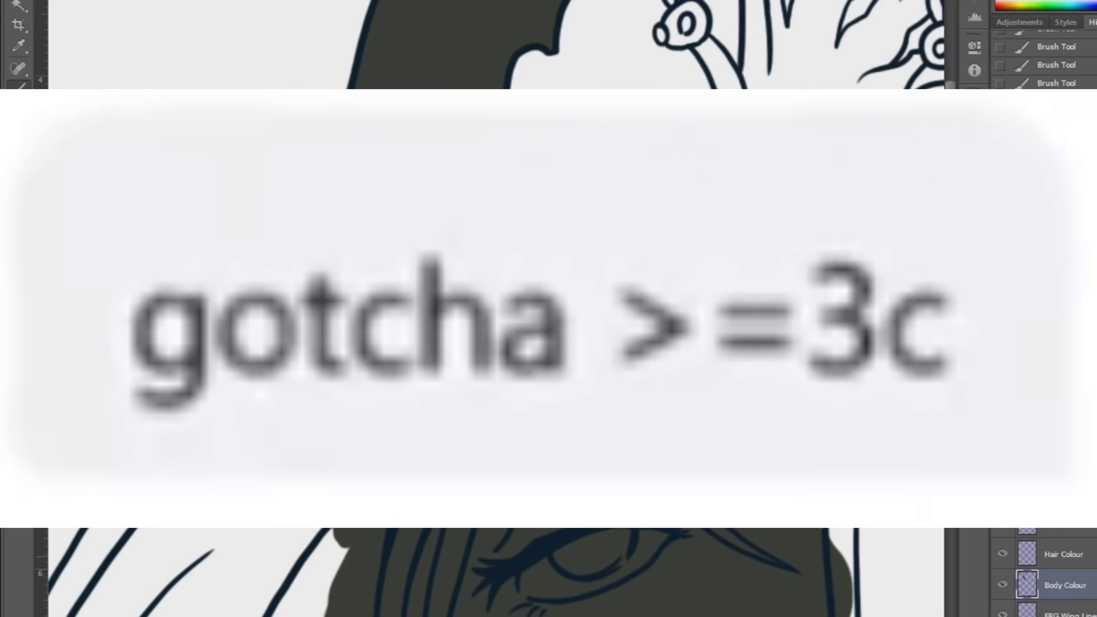
# Recolour the painted body area to a bluish dark grey with its transparency locked, and unlock transparency for further painting.
pyautogui.scroll(-5, 758, 565)
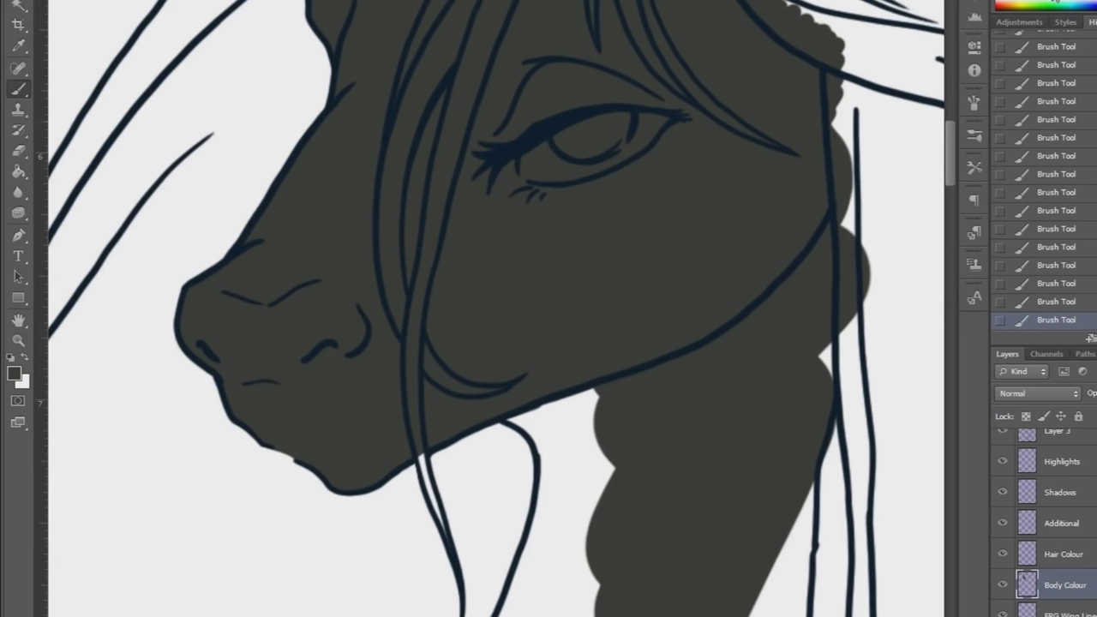
pyautogui.rightClick(367, 334)
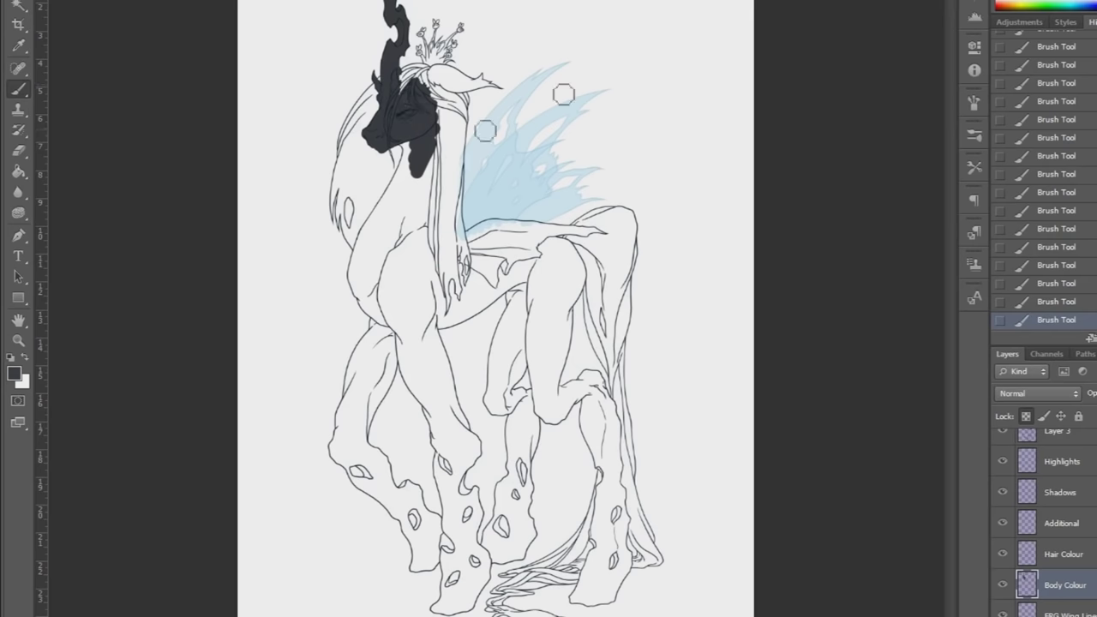
pyautogui.press('z')
pyautogui.click(422, 177)
pyautogui.click(374, 138)
pyautogui.click(18, 89)
pyautogui.click(1025, 415)
# Fill the creature's neck with dark grey from the jaw down, reaching the front outline.
pyautogui.moveTo(381, 253)
pyautogui.mouseDown()
pyautogui.moveTo(363, 272)
pyautogui.moveTo(268, 501)
pyautogui.mouseUp()
pyautogui.moveTo(343, 137); pyautogui.dragTo(304, 330)
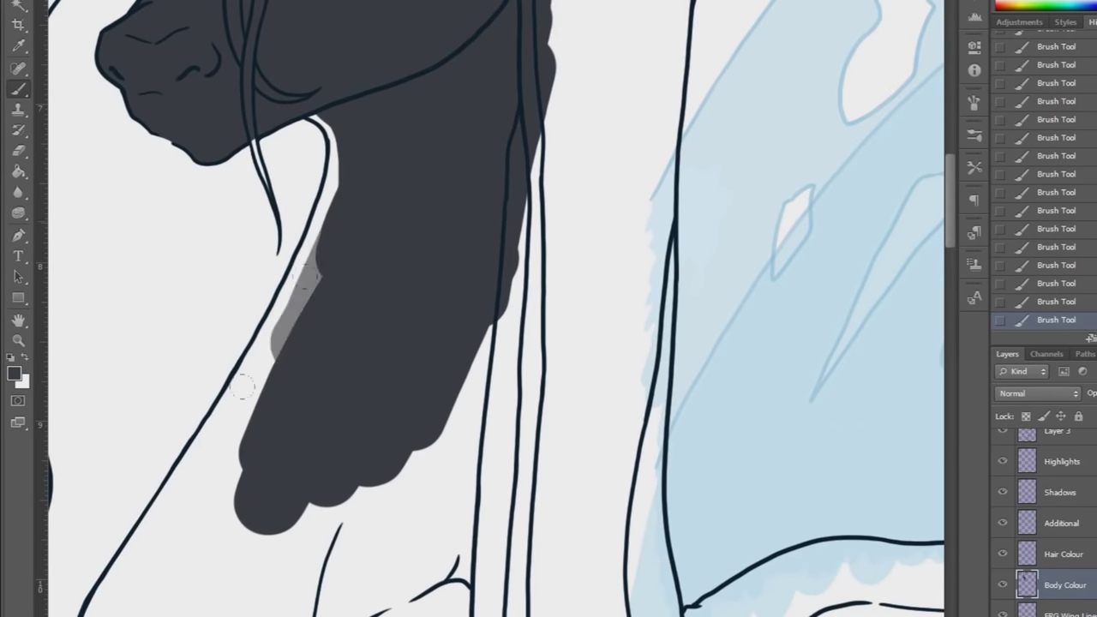
pyautogui.moveTo(242, 386); pyautogui.dragTo(175, 600)
pyautogui.moveTo(377, 454); pyautogui.dragTo(319, 573)
pyautogui.moveTo(497, 300); pyautogui.dragTo(445, 548)
pyautogui.click(58, 1)
pyautogui.moveTo(260, 349)
pyautogui.mouseDown()
pyautogui.moveTo(309, 269)
pyautogui.moveTo(332, 180)
pyautogui.mouseUp()
pyautogui.moveTo(322, 125); pyautogui.dragTo(336, 206)
# Extend the dark grey fill over the chest and front shoulder inside the outline.
pyautogui.scroll(-3, 925, 84)
pyautogui.moveTo(120, 436)
pyautogui.mouseDown()
pyautogui.moveTo(75, 495)
pyautogui.moveTo(128, 372)
pyautogui.moveTo(286, 132)
pyautogui.moveTo(155, 349)
pyautogui.moveTo(130, 502)
pyautogui.moveTo(215, 460)
pyautogui.moveTo(289, 502)
pyautogui.mouseUp()
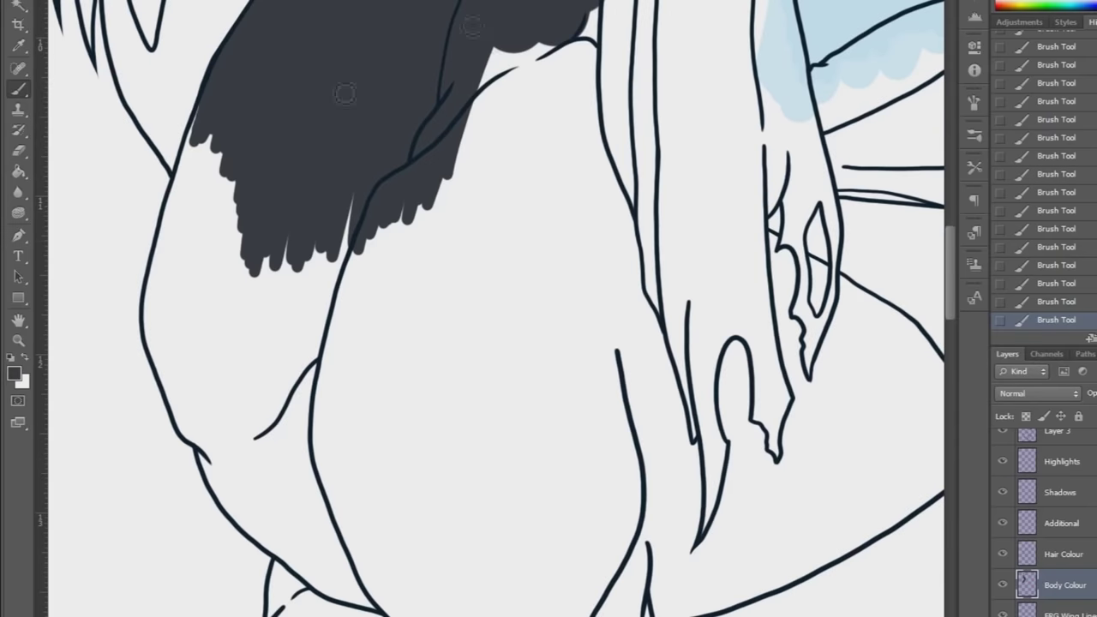
pyautogui.moveTo(176, 317)
pyautogui.mouseDown()
pyautogui.moveTo(151, 335)
pyautogui.moveTo(179, 220)
pyautogui.moveTo(171, 358)
pyautogui.moveTo(191, 458)
pyautogui.moveTo(299, 581)
pyautogui.moveTo(285, 608)
pyautogui.moveTo(325, 478)
pyautogui.moveTo(308, 600)
pyautogui.mouseUp()
pyautogui.moveTo(163, 272); pyautogui.dragTo(168, 364)
pyautogui.moveTo(168, 364); pyautogui.dragTo(209, 455)
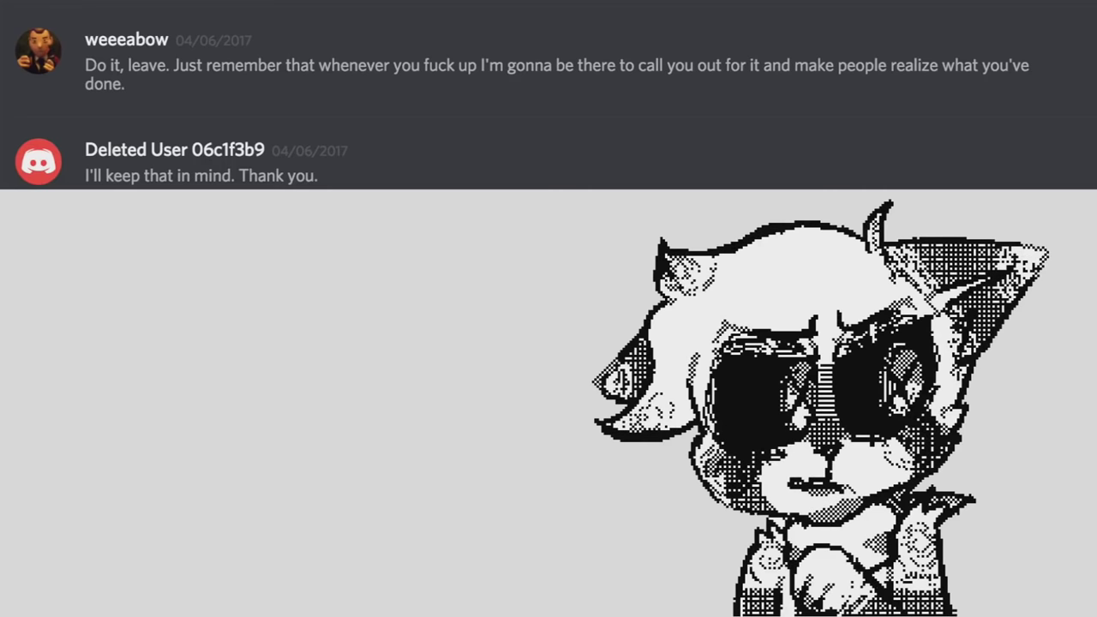
pyautogui.moveTo(197, 514)
pyautogui.mouseDown()
pyautogui.moveTo(283, 480)
pyautogui.moveTo(295, 369)
pyautogui.moveTo(342, 318)
pyautogui.moveTo(514, 218)
pyautogui.moveTo(676, 385)
pyautogui.moveTo(479, 511)
pyautogui.moveTo(397, 443)
pyautogui.moveTo(357, 288)
pyautogui.moveTo(337, 421)
pyautogui.mouseUp()
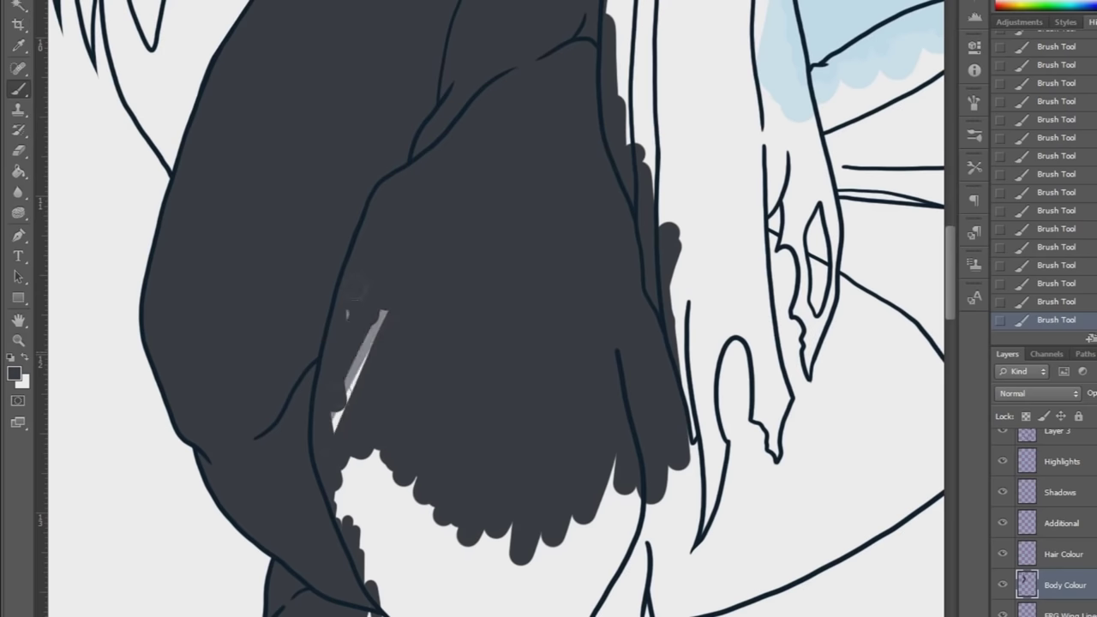
# Fill the upper part of the left foreleg with dark grey down toward the knee.
pyautogui.moveTo(949, 269); pyautogui.dragTo(949, 338)
pyautogui.moveTo(126, 548)
pyautogui.mouseDown()
pyautogui.moveTo(313, 113)
pyautogui.moveTo(248, 176)
pyautogui.mouseUp()
pyautogui.moveTo(125, 507)
pyautogui.mouseDown()
pyautogui.moveTo(163, 291)
pyautogui.moveTo(262, 129)
pyautogui.moveTo(214, 467)
pyautogui.moveTo(331, 247)
pyautogui.moveTo(379, 363)
pyautogui.mouseUp()
pyautogui.scroll(-5, 98, 352)
pyautogui.moveTo(98, 352)
pyautogui.mouseDown()
pyautogui.moveTo(105, 274)
pyautogui.moveTo(67, 461)
pyautogui.moveTo(138, 248)
pyautogui.moveTo(179, 236)
pyautogui.moveTo(255, 364)
pyautogui.moveTo(239, 431)
pyautogui.moveTo(281, 295)
pyautogui.moveTo(308, 250)
pyautogui.moveTo(315, 173)
pyautogui.moveTo(295, 281)
pyautogui.moveTo(345, 197)
pyautogui.moveTo(356, 111)
pyautogui.moveTo(392, 96)
pyautogui.mouseUp()
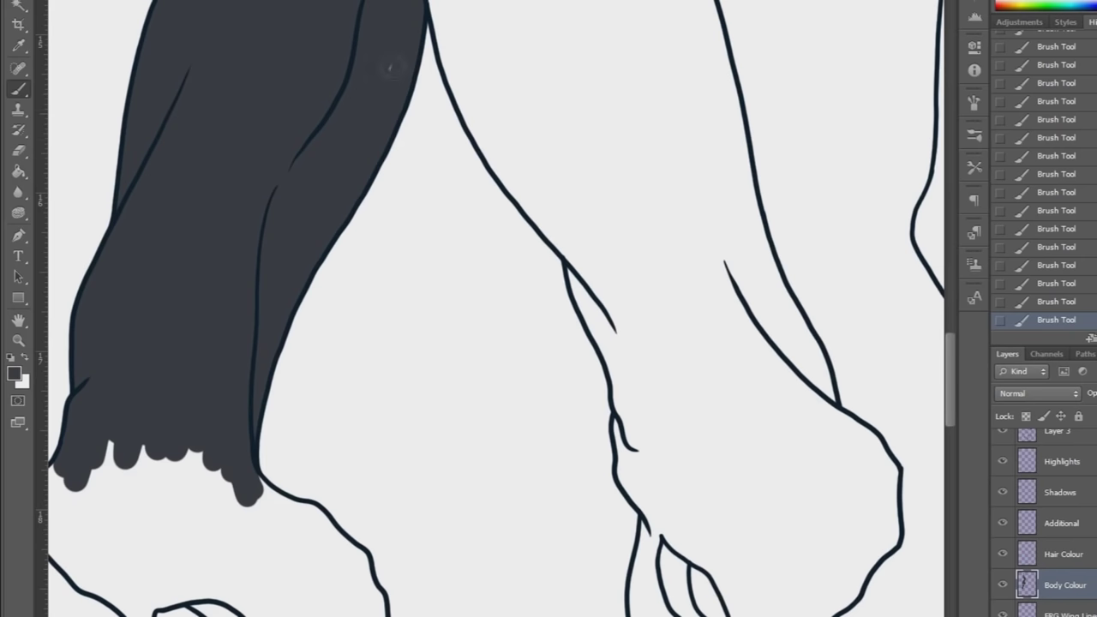
# Fill the left foreleg's knee with dark grey around the pointed hole, leaving the opening unpainted.
pyautogui.scroll(-5, 759, 451)
pyautogui.hscroll(-2, 759, 450)
pyautogui.moveTo(178, 43)
pyautogui.mouseDown()
pyautogui.moveTo(179, 102)
pyautogui.moveTo(211, 155)
pyautogui.moveTo(217, 101)
pyautogui.moveTo(233, 157)
pyautogui.moveTo(251, 117)
pyautogui.moveTo(290, 162)
pyautogui.moveTo(305, 165)
pyautogui.moveTo(257, 118)
pyautogui.moveTo(236, 8)
pyautogui.moveTo(389, 120)
pyautogui.mouseUp()
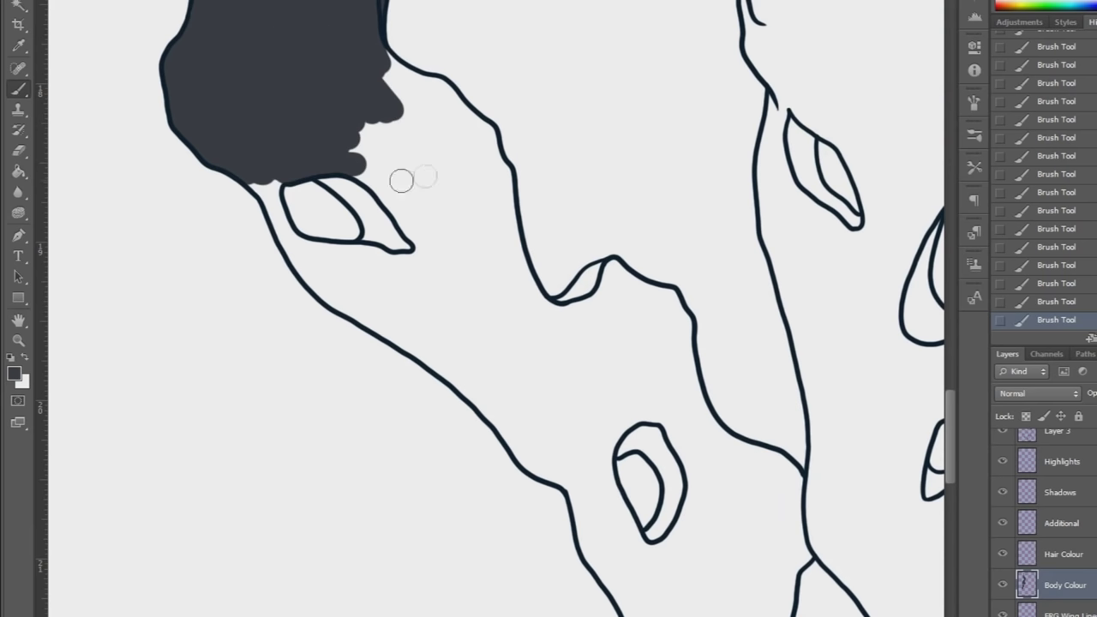
pyautogui.moveTo(367, 166)
pyautogui.mouseDown()
pyautogui.moveTo(343, 182)
pyautogui.moveTo(428, 262)
pyautogui.mouseUp()
pyautogui.moveTo(314, 275); pyautogui.dragTo(257, 176)
pyautogui.moveTo(314, 251)
pyautogui.mouseDown()
pyautogui.moveTo(391, 299)
pyautogui.moveTo(440, 355)
pyautogui.moveTo(374, 134)
pyautogui.moveTo(387, 67)
pyautogui.mouseUp()
# Continue the dark grey down the left foreleg's shin and along the hoof's lower edge.
pyautogui.hscroll(3, 514, 257)
pyautogui.moveTo(344, 314)
pyautogui.mouseDown()
pyautogui.moveTo(389, 272)
pyautogui.moveTo(344, 352)
pyautogui.mouseUp()
pyautogui.moveTo(179, 69)
pyautogui.mouseDown()
pyautogui.moveTo(227, 94)
pyautogui.moveTo(288, 171)
pyautogui.moveTo(318, 305)
pyautogui.moveTo(249, 190)
pyautogui.moveTo(274, 356)
pyautogui.moveTo(332, 344)
pyautogui.moveTo(333, 355)
pyautogui.mouseUp()
pyautogui.scroll(-3, 435, 257)
pyautogui.moveTo(250, 192)
pyautogui.mouseDown()
pyautogui.moveTo(300, 239)
pyautogui.moveTo(357, 274)
pyautogui.moveTo(267, 176)
pyautogui.moveTo(292, 153)
pyautogui.moveTo(367, 276)
pyautogui.moveTo(389, 360)
pyautogui.moveTo(433, 432)
pyautogui.mouseUp()
pyautogui.moveTo(440, 485)
pyautogui.mouseDown()
pyautogui.moveTo(426, 552)
pyautogui.moveTo(446, 565)
pyautogui.moveTo(516, 555)
pyautogui.moveTo(497, 559)
pyautogui.mouseUp()
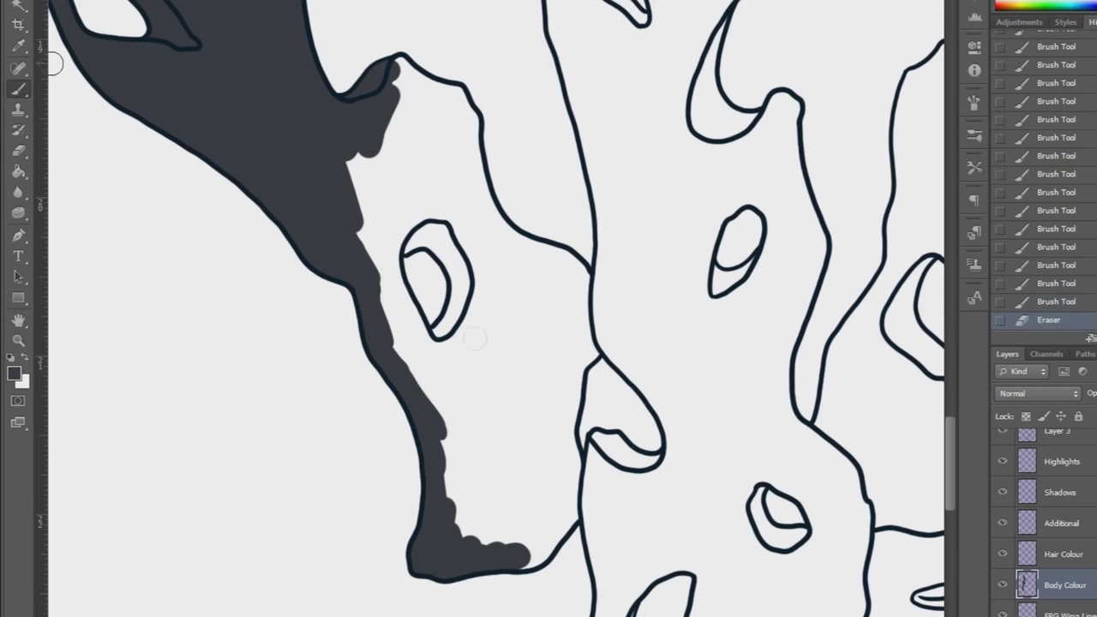
pyautogui.moveTo(521, 550)
pyautogui.mouseDown()
pyautogui.moveTo(594, 482)
pyautogui.moveTo(598, 443)
pyautogui.moveTo(626, 468)
pyautogui.moveTo(676, 430)
pyautogui.mouseUp()
# Erase grey from the hole beside the left hoof and fill the centre foreleg's lower left edge around its holes.
pyautogui.scroll(-3, 677, 430)
pyautogui.press('e')
pyautogui.moveTo(670, 306); pyautogui.dragTo(660, 300)
pyautogui.click(19, 89)
pyautogui.moveTo(593, 337); pyautogui.dragTo(598, 408)
pyautogui.moveTo(599, 406); pyautogui.dragTo(598, 510)
pyautogui.moveTo(597, 505); pyautogui.dragTo(596, 587)
pyautogui.moveTo(605, 529)
pyautogui.mouseDown()
pyautogui.moveTo(634, 509)
pyautogui.moveTo(693, 496)
pyautogui.mouseUp()
pyautogui.moveTo(642, 411)
pyautogui.mouseDown()
pyautogui.moveTo(676, 405)
pyautogui.moveTo(707, 480)
pyautogui.mouseUp()
pyautogui.moveTo(618, 343)
pyautogui.mouseDown()
pyautogui.moveTo(615, 436)
pyautogui.moveTo(677, 364)
pyautogui.mouseUp()
# Fill the rest of the left foreleg's shin around its oval hole, clearing stray paint from the opening.
pyautogui.moveTo(603, 119)
pyautogui.mouseDown()
pyautogui.moveTo(625, 213)
pyautogui.moveTo(673, 289)
pyautogui.moveTo(606, 137)
pyautogui.mouseUp()
pyautogui.moveTo(420, 58)
pyautogui.mouseDown()
pyautogui.moveTo(452, 115)
pyautogui.moveTo(430, 202)
pyautogui.mouseUp()
pyautogui.moveTo(389, 90)
pyautogui.mouseDown()
pyautogui.moveTo(402, 201)
pyautogui.moveTo(436, 174)
pyautogui.moveTo(429, 164)
pyautogui.mouseUp()
pyautogui.press('e')
pyautogui.click(19, 89)
pyautogui.moveTo(433, 267)
pyautogui.mouseDown()
pyautogui.moveTo(478, 167)
pyautogui.moveTo(433, 60)
pyautogui.mouseUp()
pyautogui.moveTo(369, 90)
pyautogui.mouseDown()
pyautogui.moveTo(382, 43)
pyautogui.moveTo(489, 143)
pyautogui.moveTo(480, 376)
pyautogui.moveTo(570, 291)
pyautogui.moveTo(563, 249)
pyautogui.moveTo(586, 195)
pyautogui.mouseUp()
pyautogui.moveTo(494, 96)
pyautogui.mouseDown()
pyautogui.moveTo(574, 138)
pyautogui.moveTo(531, 203)
pyautogui.mouseUp()
# Fill the centre foreleg's hoof with dark grey around its two lower holes, erasing overspill from the outline.
pyautogui.hscroll(6, 637, 566)
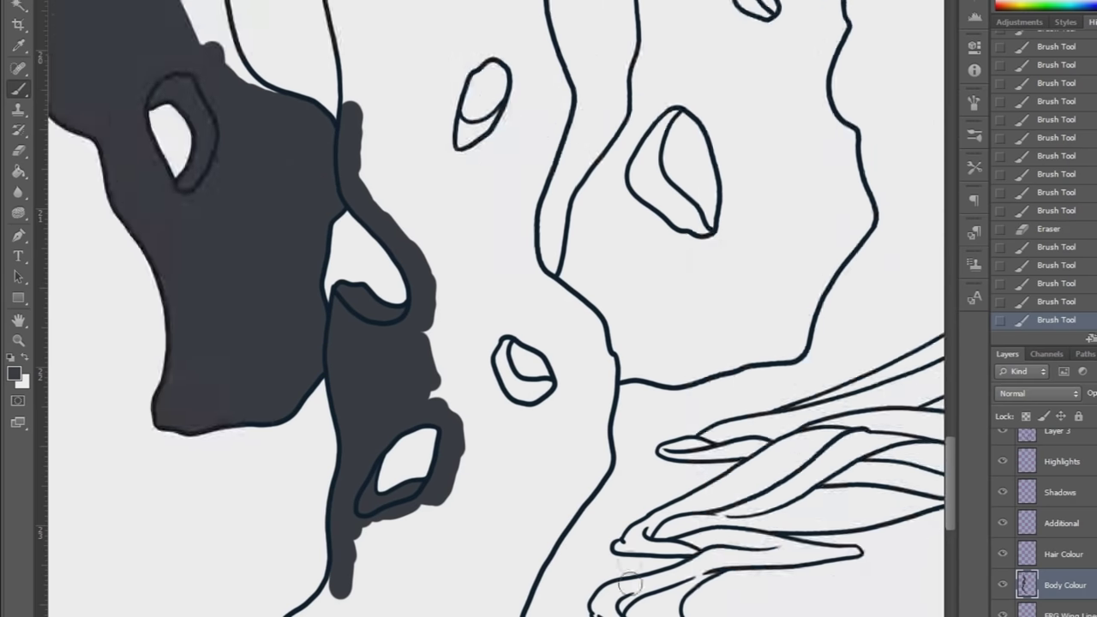
pyautogui.scroll(-3, 638, 566)
pyautogui.moveTo(572, 155); pyautogui.dragTo(610, 238)
pyautogui.moveTo(503, 201); pyautogui.dragTo(501, 243)
pyautogui.moveTo(445, 165)
pyautogui.mouseDown()
pyautogui.moveTo(472, 312)
pyautogui.moveTo(496, 301)
pyautogui.mouseUp()
pyautogui.moveTo(288, 515)
pyautogui.mouseDown()
pyautogui.moveTo(352, 475)
pyautogui.moveTo(381, 519)
pyautogui.moveTo(424, 421)
pyautogui.moveTo(497, 502)
pyautogui.moveTo(483, 465)
pyautogui.mouseUp()
pyautogui.press('e')
pyautogui.click(295, 501)
pyautogui.press('b')
pyautogui.moveTo(497, 428)
pyautogui.mouseDown()
pyautogui.moveTo(476, 385)
pyautogui.moveTo(511, 295)
pyautogui.moveTo(520, 301)
pyautogui.moveTo(587, 231)
pyautogui.moveTo(519, 195)
pyautogui.moveTo(553, 216)
pyautogui.moveTo(556, 176)
pyautogui.moveTo(525, 62)
pyautogui.mouseUp()
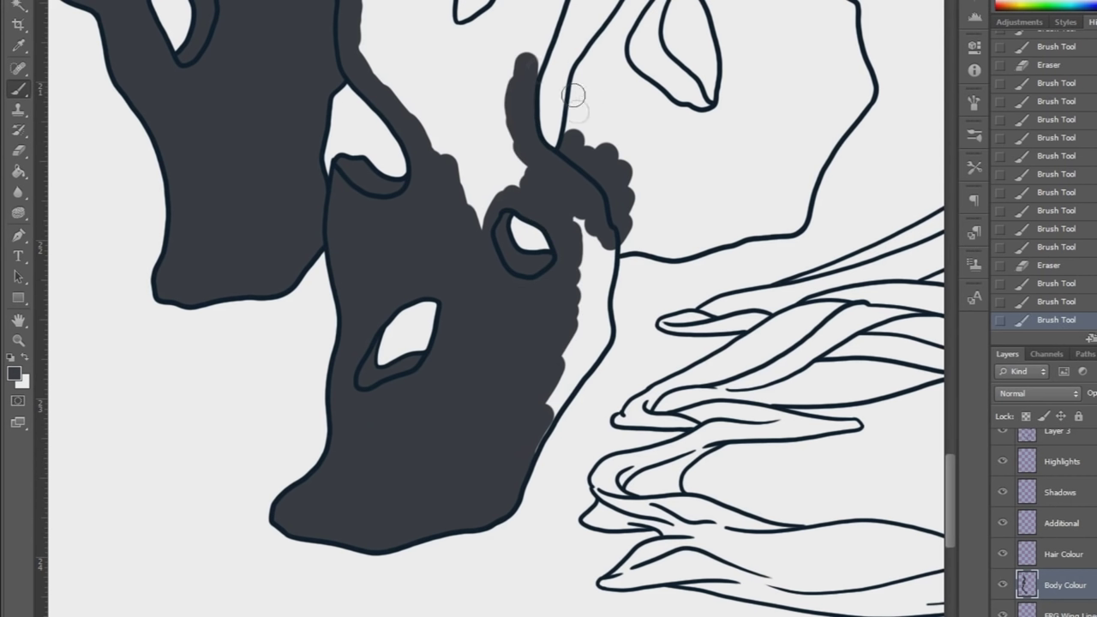
# Paint dark grey along the left hind leg's front edge and around the large hole above its hoof.
pyautogui.moveTo(594, 58); pyautogui.dragTo(627, 17)
pyautogui.moveTo(591, 287)
pyautogui.mouseDown()
pyautogui.moveTo(583, 355)
pyautogui.moveTo(558, 393)
pyautogui.mouseUp()
pyautogui.scroll(3, 639, 215)
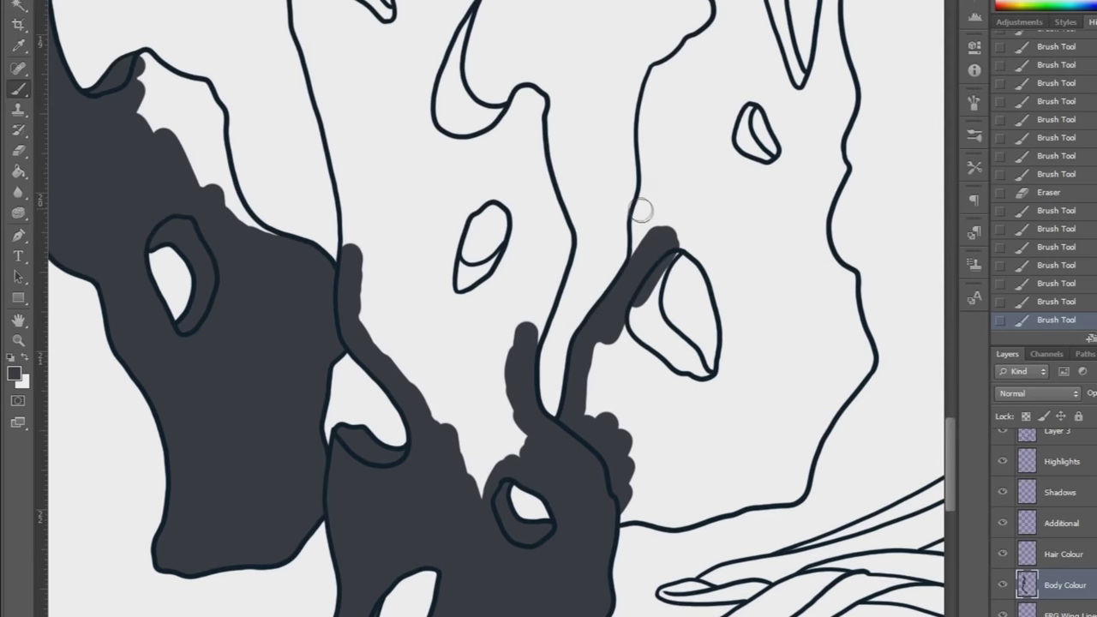
pyautogui.moveTo(657, 80); pyautogui.dragTo(660, 193)
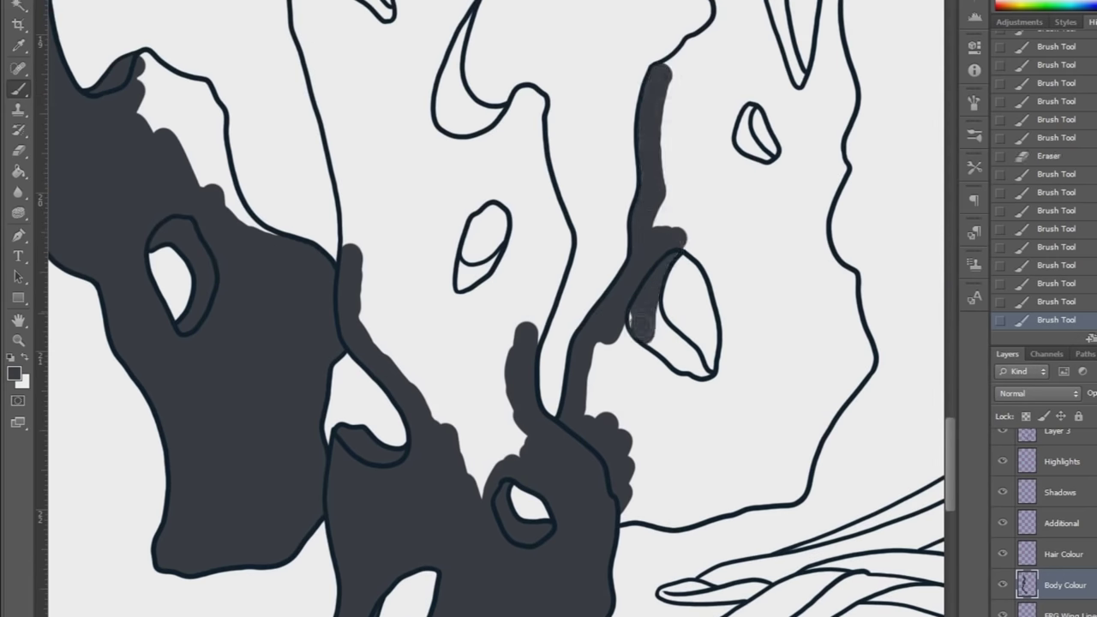
pyautogui.moveTo(698, 386)
pyautogui.mouseDown()
pyautogui.moveTo(607, 381)
pyautogui.moveTo(693, 386)
pyautogui.moveTo(639, 509)
pyautogui.moveTo(706, 509)
pyautogui.moveTo(720, 399)
pyautogui.mouseUp()
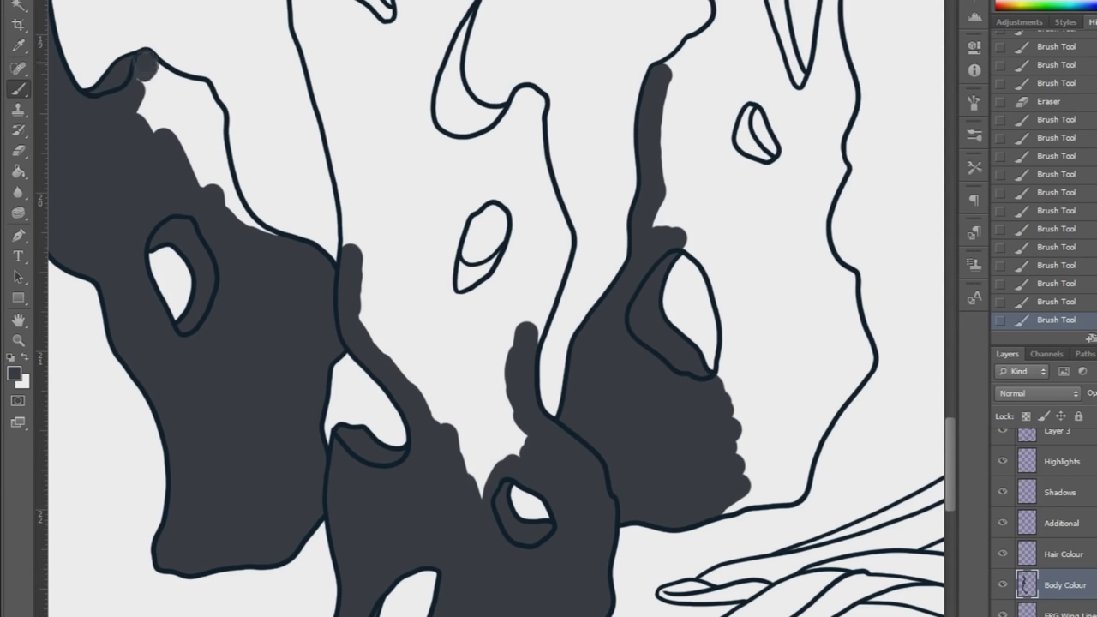
# Fill the left foreleg's remaining right edge and line the centre foreleg's left edge with dark grey.
pyautogui.moveTo(198, 91)
pyautogui.mouseDown()
pyautogui.moveTo(222, 196)
pyautogui.moveTo(271, 229)
pyautogui.mouseUp()
pyautogui.click(18, 89)
pyautogui.moveTo(146, 99); pyautogui.dragTo(203, 182)
pyautogui.moveTo(301, 4); pyautogui.dragTo(338, 137)
pyautogui.moveTo(337, 122); pyautogui.dragTo(353, 250)
pyautogui.moveTo(335, 199); pyautogui.dragTo(331, 182)
# Extend the dark grey up the centre foreleg's shin to the small oval hole, keeping its opening clear.
pyautogui.click(19, 104)
pyautogui.click(376, 247)
pyautogui.click(557, 174)
pyautogui.click(18, 90)
pyautogui.moveTo(369, 216)
pyautogui.mouseDown()
pyautogui.moveTo(369, 246)
pyautogui.moveTo(461, 464)
pyautogui.moveTo(432, 347)
pyautogui.moveTo(501, 300)
pyautogui.mouseUp()
pyautogui.moveTo(517, 251); pyautogui.dragTo(527, 231)
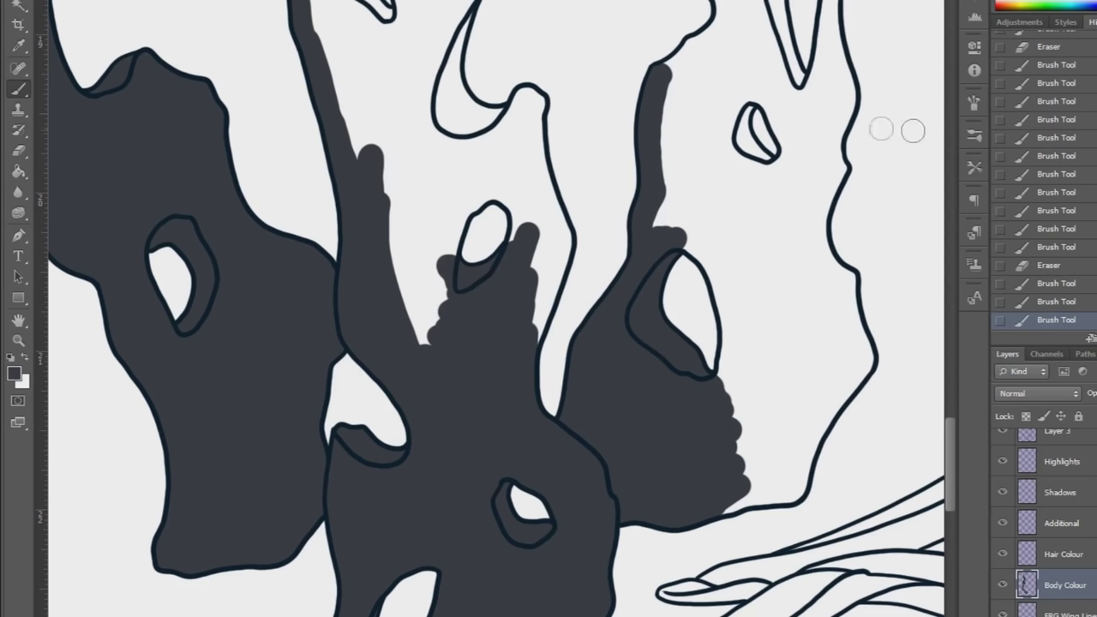
# Fill the left hind hoof with dark grey out to its right outline.
pyautogui.moveTo(688, 60)
pyautogui.mouseDown()
pyautogui.moveTo(688, 240)
pyautogui.moveTo(731, 324)
pyautogui.moveTo(728, 377)
pyautogui.mouseUp()
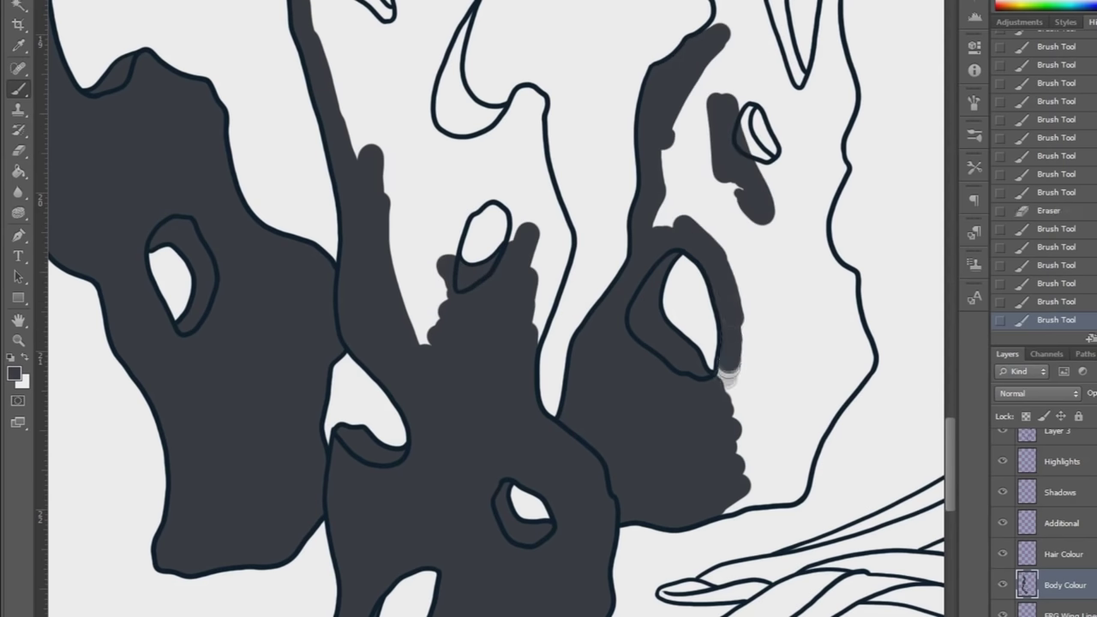
pyautogui.moveTo(728, 360); pyautogui.dragTo(728, 394)
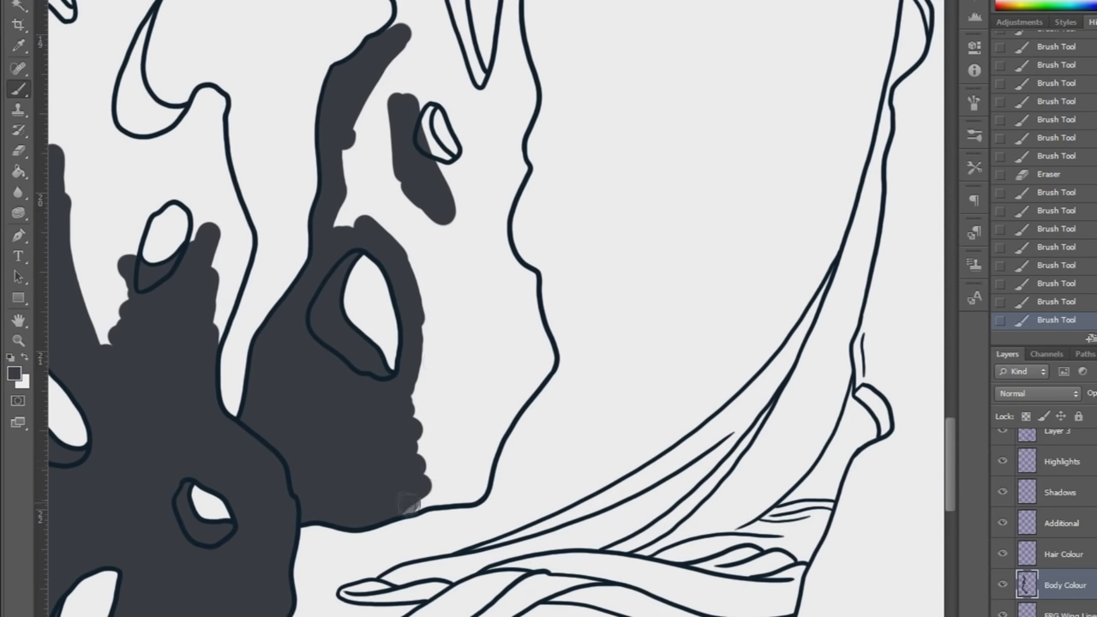
pyautogui.moveTo(463, 491); pyautogui.dragTo(505, 396)
pyautogui.moveTo(490, 247); pyautogui.dragTo(526, 291)
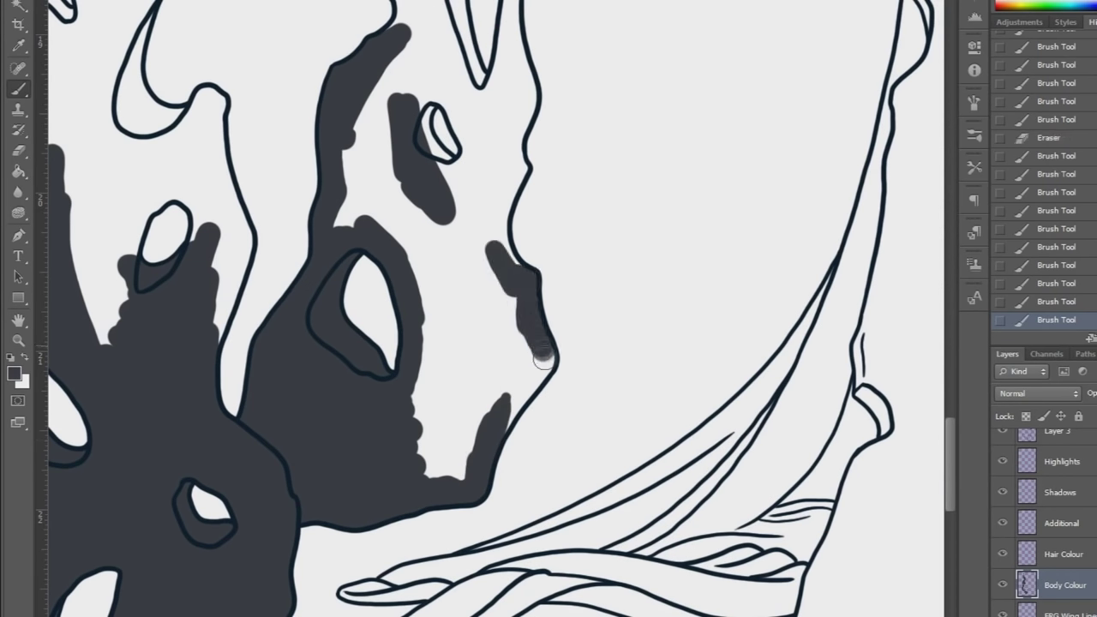
pyautogui.moveTo(543, 351); pyautogui.dragTo(507, 424)
pyautogui.press('b')
pyautogui.moveTo(459, 283)
pyautogui.mouseDown()
pyautogui.moveTo(455, 211)
pyautogui.moveTo(421, 403)
pyautogui.moveTo(497, 428)
pyautogui.moveTo(522, 346)
pyautogui.moveTo(467, 248)
pyautogui.moveTo(482, 211)
pyautogui.mouseUp()
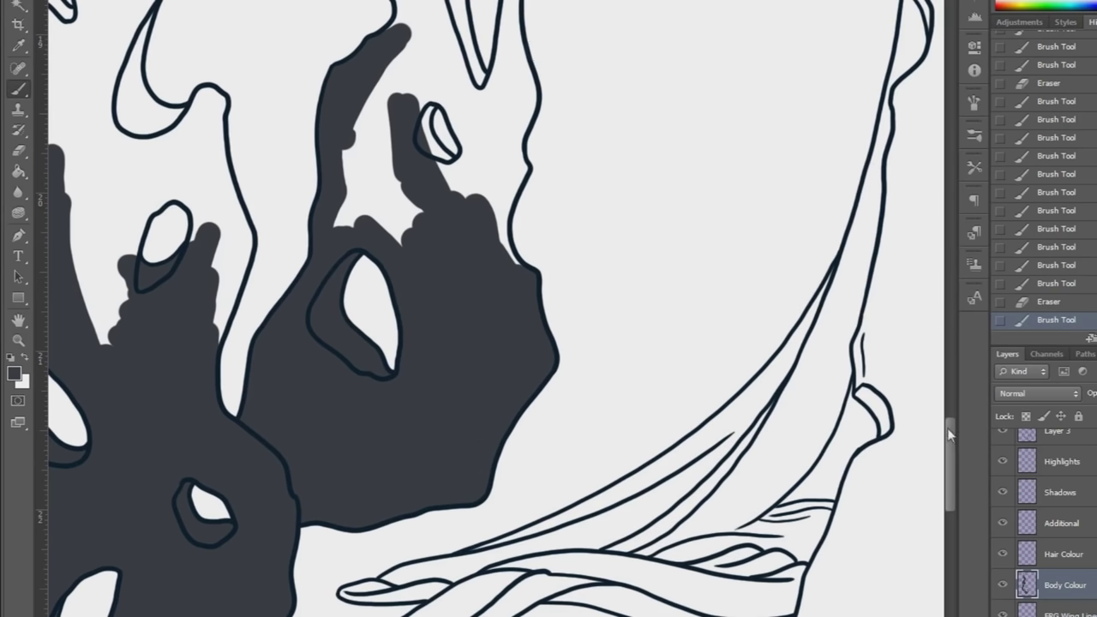
# Fill the left hind leg's shin with dark grey around the small and tall pointed holes.
pyautogui.moveTo(950, 435); pyautogui.dragTo(950, 414)
pyautogui.moveTo(402, 183)
pyautogui.mouseDown()
pyautogui.moveTo(424, 60)
pyautogui.moveTo(441, 141)
pyautogui.mouseUp()
pyautogui.moveTo(426, 224); pyautogui.dragTo(432, 301)
pyautogui.moveTo(469, 340)
pyautogui.mouseDown()
pyautogui.moveTo(394, 368)
pyautogui.moveTo(411, 172)
pyautogui.moveTo(465, 283)
pyautogui.mouseUp()
pyautogui.moveTo(516, 323); pyautogui.dragTo(512, 278)
pyautogui.moveTo(448, 156)
pyautogui.mouseDown()
pyautogui.moveTo(481, 267)
pyautogui.moveTo(467, 146)
pyautogui.mouseUp()
pyautogui.moveTo(504, 237)
pyautogui.mouseDown()
pyautogui.moveTo(521, 266)
pyautogui.moveTo(508, 143)
pyautogui.mouseUp()
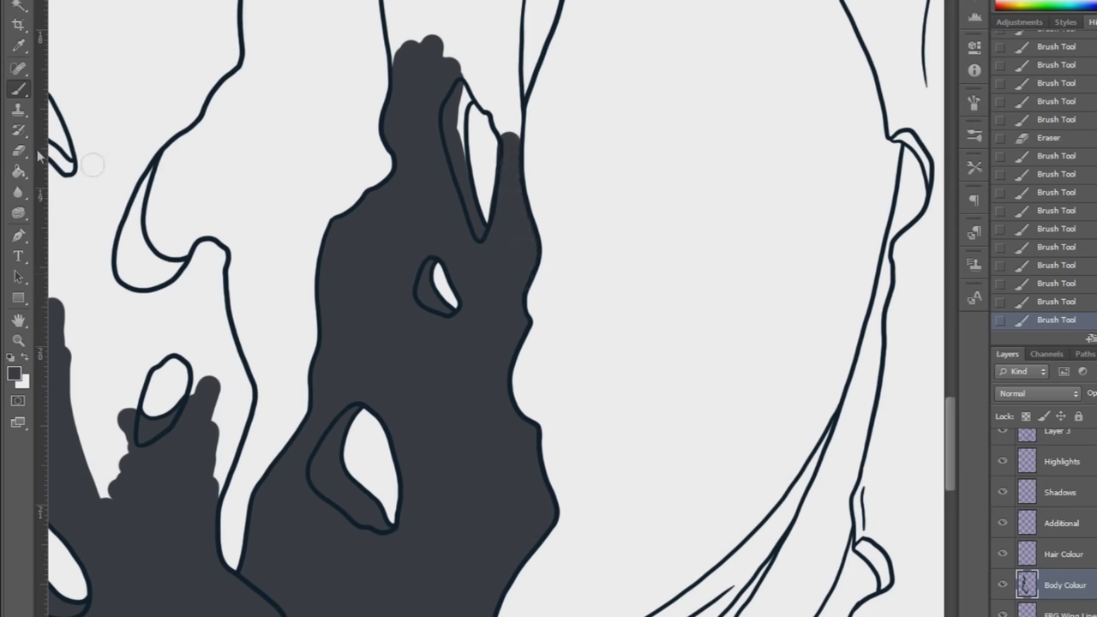
# Continue the dark grey up the left hind leg from the tall hole to the base of the thigh.
pyautogui.moveTo(949, 418); pyautogui.dragTo(949, 389)
pyautogui.click(18, 89)
pyautogui.moveTo(408, 256); pyautogui.dragTo(391, 62)
pyautogui.moveTo(465, 80)
pyautogui.mouseDown()
pyautogui.moveTo(480, 296)
pyautogui.moveTo(511, 343)
pyautogui.mouseUp()
pyautogui.moveTo(511, 345); pyautogui.dragTo(514, 195)
pyautogui.moveTo(533, 298); pyautogui.dragTo(538, 159)
pyautogui.moveTo(557, 57); pyautogui.dragTo(559, 165)
pyautogui.moveTo(562, 118); pyautogui.dragTo(542, 265)
pyautogui.moveTo(525, 103); pyautogui.dragTo(520, 182)
pyautogui.moveTo(441, 110)
pyautogui.mouseDown()
pyautogui.moveTo(455, 141)
pyautogui.moveTo(514, 121)
pyautogui.mouseUp()
# Paint the centre foreleg dark grey around its pointed upper hole and the curved notch, erasing paint inside the openings.
pyautogui.hscroll(-5, 343, 222)
pyautogui.moveTo(231, 248); pyautogui.dragTo(228, 303)
pyautogui.moveTo(243, 261); pyautogui.dragTo(230, 343)
pyautogui.moveTo(233, 317); pyautogui.dragTo(224, 394)
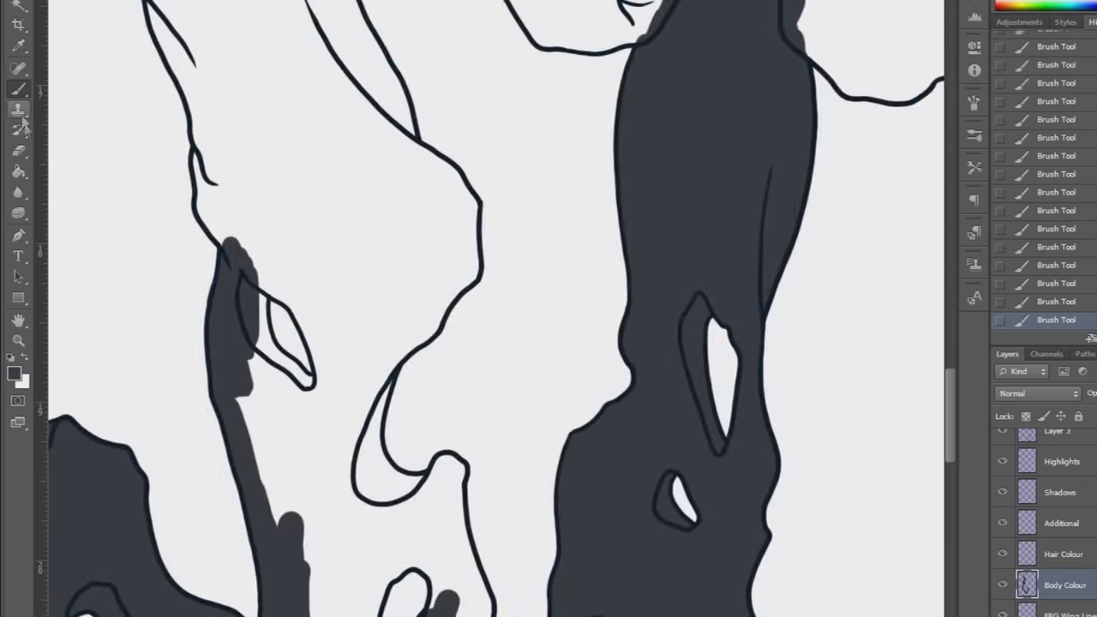
pyautogui.moveTo(304, 383)
pyautogui.mouseDown()
pyautogui.moveTo(293, 506)
pyautogui.moveTo(331, 358)
pyautogui.mouseUp()
pyautogui.moveTo(257, 272); pyautogui.dragTo(314, 319)
pyautogui.moveTo(307, 320); pyautogui.dragTo(325, 367)
pyautogui.moveTo(323, 289)
pyautogui.mouseDown()
pyautogui.moveTo(378, 381)
pyautogui.moveTo(392, 510)
pyautogui.moveTo(432, 486)
pyautogui.mouseUp()
pyautogui.press('e')
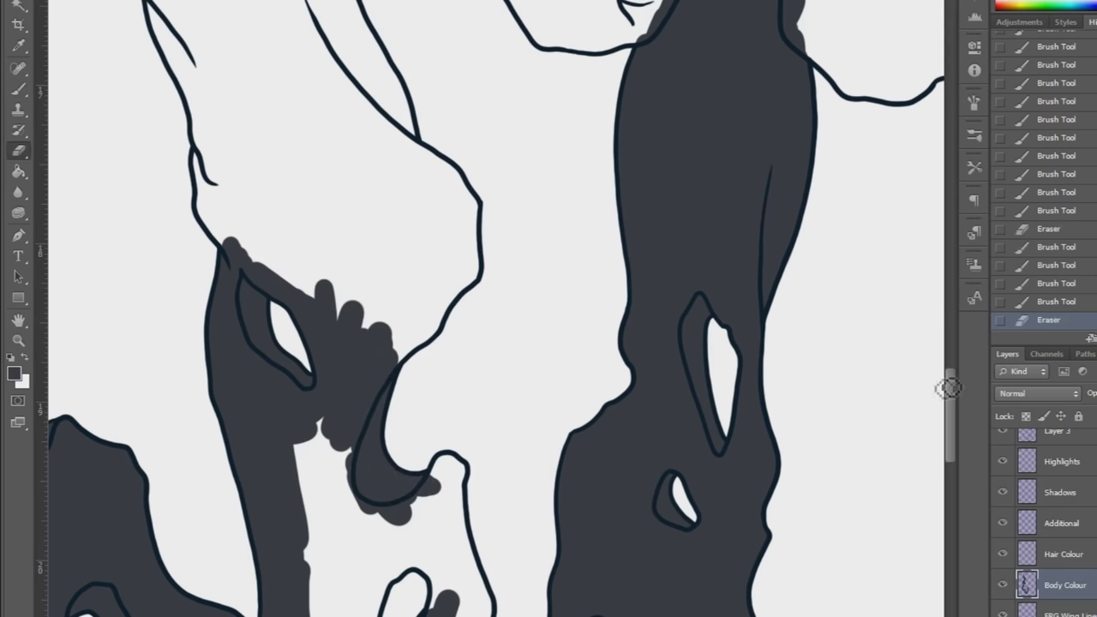
# Fill the remaining gaps in the centre foreleg's shin and start the grey along its left edge above the knee.
pyautogui.moveTo(948, 388); pyautogui.dragTo(949, 417)
pyautogui.press('b')
pyautogui.moveTo(323, 297)
pyautogui.mouseDown()
pyautogui.moveTo(339, 476)
pyautogui.moveTo(382, 343)
pyautogui.moveTo(440, 386)
pyautogui.moveTo(454, 249)
pyautogui.moveTo(458, 343)
pyautogui.moveTo(479, 402)
pyautogui.moveTo(450, 356)
pyautogui.moveTo(441, 287)
pyautogui.mouseUp()
pyautogui.moveTo(328, 308)
pyautogui.mouseDown()
pyautogui.moveTo(388, 317)
pyautogui.moveTo(332, 377)
pyautogui.mouseUp()
pyautogui.moveTo(949, 411); pyautogui.dragTo(948, 369)
pyautogui.moveTo(157, 95); pyautogui.dragTo(200, 195)
pyautogui.moveTo(200, 197)
pyautogui.mouseDown()
pyautogui.moveTo(208, 299)
pyautogui.moveTo(282, 361)
pyautogui.moveTo(190, 111)
pyautogui.mouseUp()
# Fill the centre foreleg's knee with dark grey out to its right outline.
pyautogui.moveTo(159, 77); pyautogui.dragTo(412, 296)
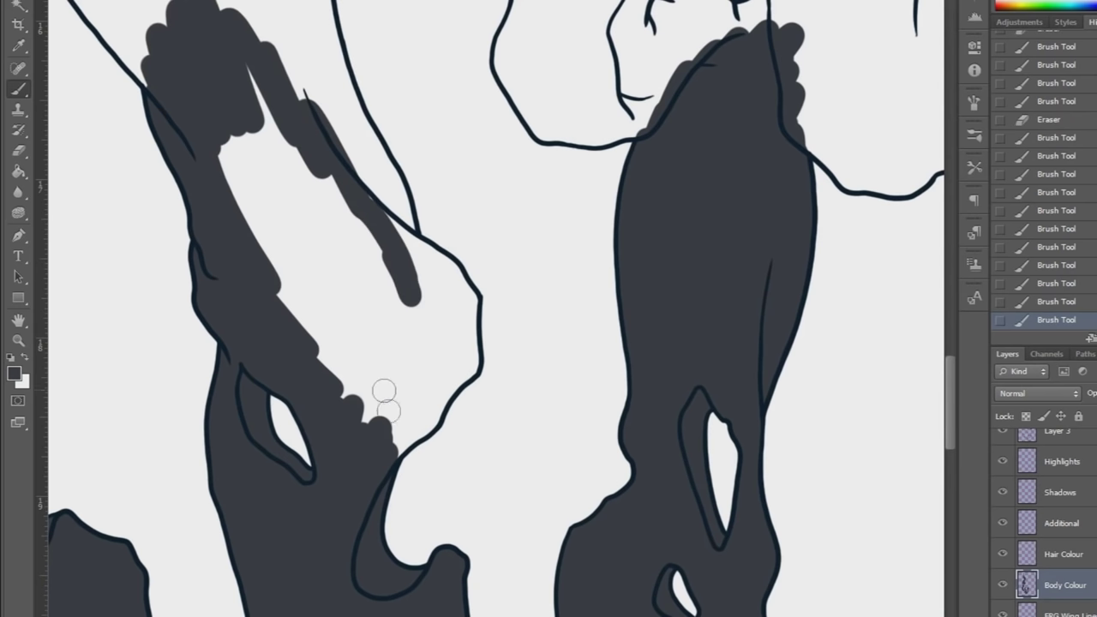
pyautogui.moveTo(420, 420)
pyautogui.mouseDown()
pyautogui.moveTo(452, 369)
pyautogui.moveTo(463, 318)
pyautogui.mouseUp()
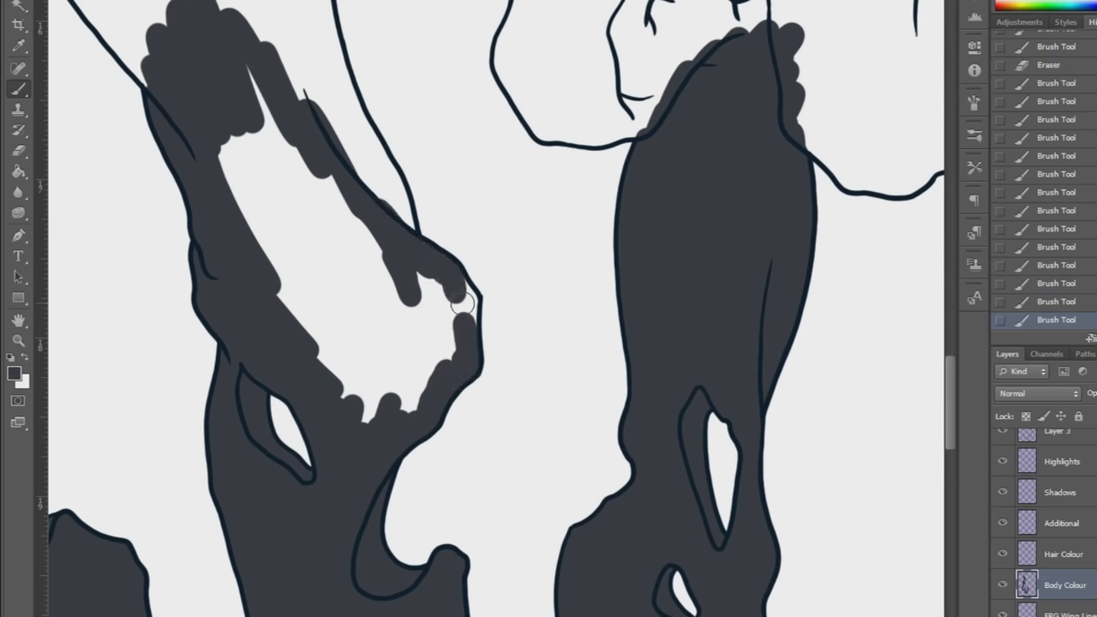
pyautogui.moveTo(362, 127); pyautogui.dragTo(346, 94)
pyautogui.moveTo(265, 253)
pyautogui.mouseDown()
pyautogui.moveTo(416, 367)
pyautogui.moveTo(385, 282)
pyautogui.moveTo(368, 308)
pyautogui.mouseUp()
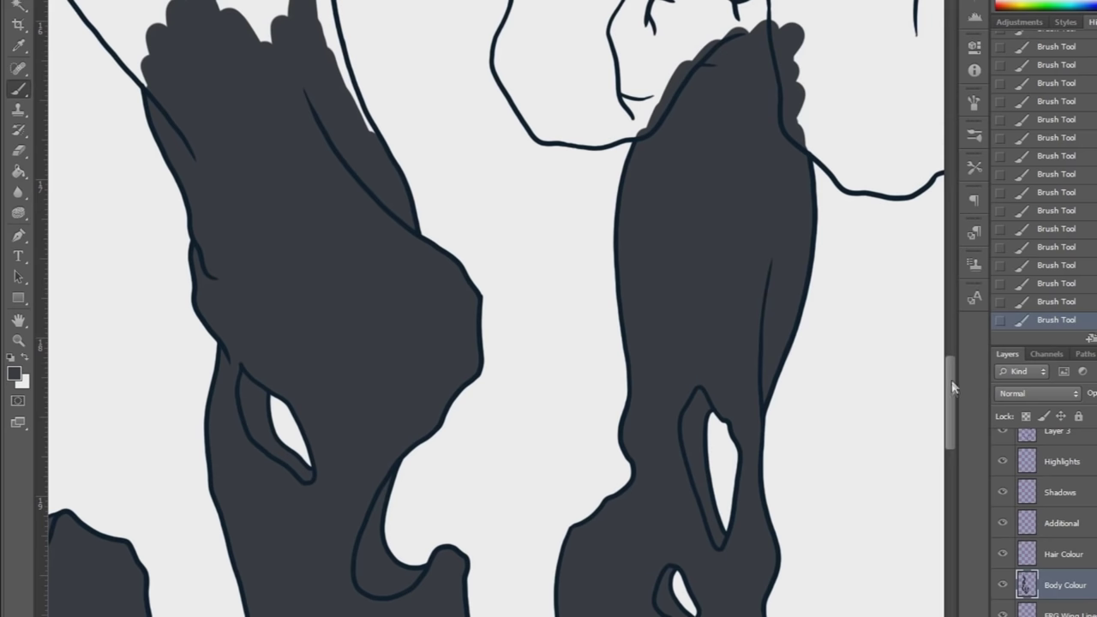
# Extend the dark grey up the centre foreleg and over the left hind leg's knee and lower thigh.
pyautogui.moveTo(952, 391); pyautogui.dragTo(952, 354)
pyautogui.moveTo(158, 16)
pyautogui.mouseDown()
pyautogui.moveTo(264, 279)
pyautogui.moveTo(287, 257)
pyautogui.mouseUp()
pyautogui.moveTo(292, 184)
pyautogui.mouseDown()
pyautogui.moveTo(322, 275)
pyautogui.moveTo(287, 201)
pyautogui.mouseUp()
pyautogui.moveTo(600, 398)
pyautogui.mouseDown()
pyautogui.moveTo(613, 296)
pyautogui.moveTo(683, 278)
pyautogui.moveTo(676, 209)
pyautogui.mouseUp()
pyautogui.moveTo(713, 164)
pyautogui.mouseDown()
pyautogui.moveTo(707, 68)
pyautogui.moveTo(752, 22)
pyautogui.mouseUp()
pyautogui.moveTo(539, 255)
pyautogui.mouseDown()
pyautogui.moveTo(530, 204)
pyautogui.moveTo(538, 55)
pyautogui.mouseUp()
pyautogui.moveTo(526, 283)
pyautogui.mouseDown()
pyautogui.moveTo(527, 343)
pyautogui.moveTo(583, 351)
pyautogui.moveTo(536, 209)
pyautogui.moveTo(685, 64)
pyautogui.mouseUp()
pyautogui.moveTo(774, 38); pyautogui.dragTo(803, 6)
# Line the upper centre foreleg's left edge with dark grey, erase the overspill and fill inward.
pyautogui.hscroll(-5, 438, 106)
pyautogui.moveTo(346, 60)
pyautogui.mouseDown()
pyautogui.moveTo(392, 226)
pyautogui.moveTo(467, 343)
pyautogui.mouseUp()
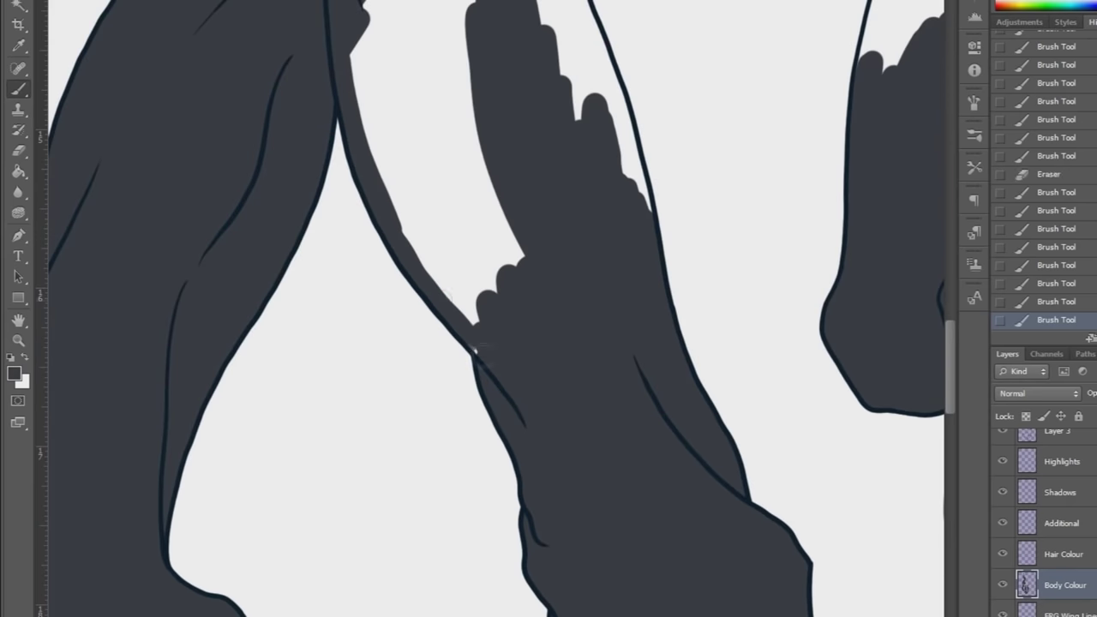
pyautogui.press('e')
pyautogui.moveTo(455, 286); pyautogui.dragTo(356, 201)
pyautogui.press('b')
pyautogui.moveTo(358, 51)
pyautogui.mouseDown()
pyautogui.moveTo(472, 309)
pyautogui.moveTo(471, 111)
pyautogui.mouseUp()
pyautogui.scroll(5, 467, 128)
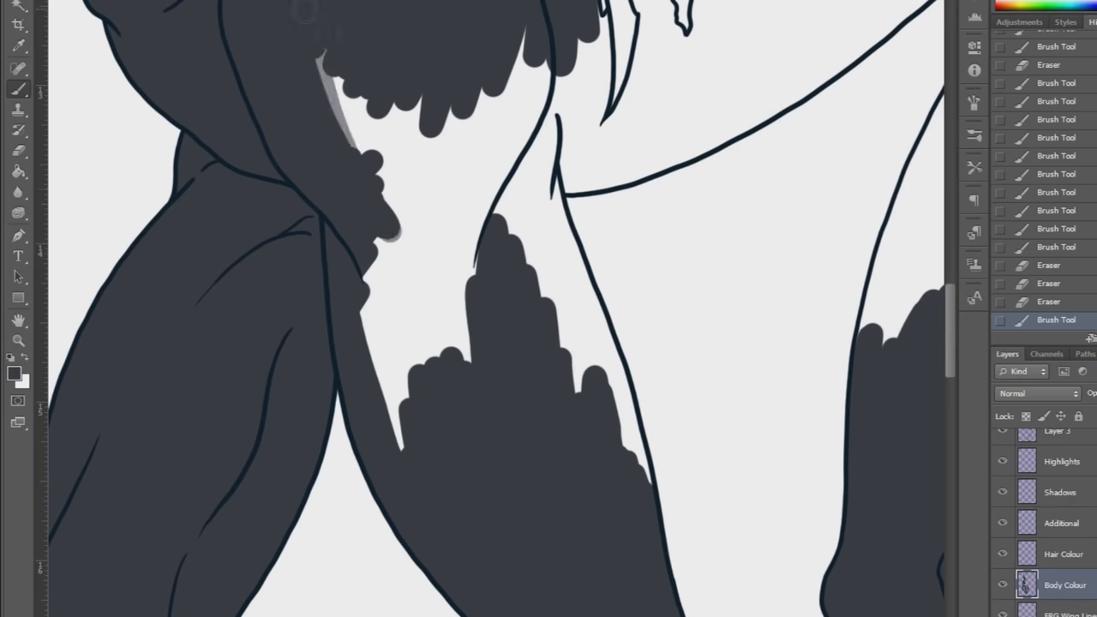
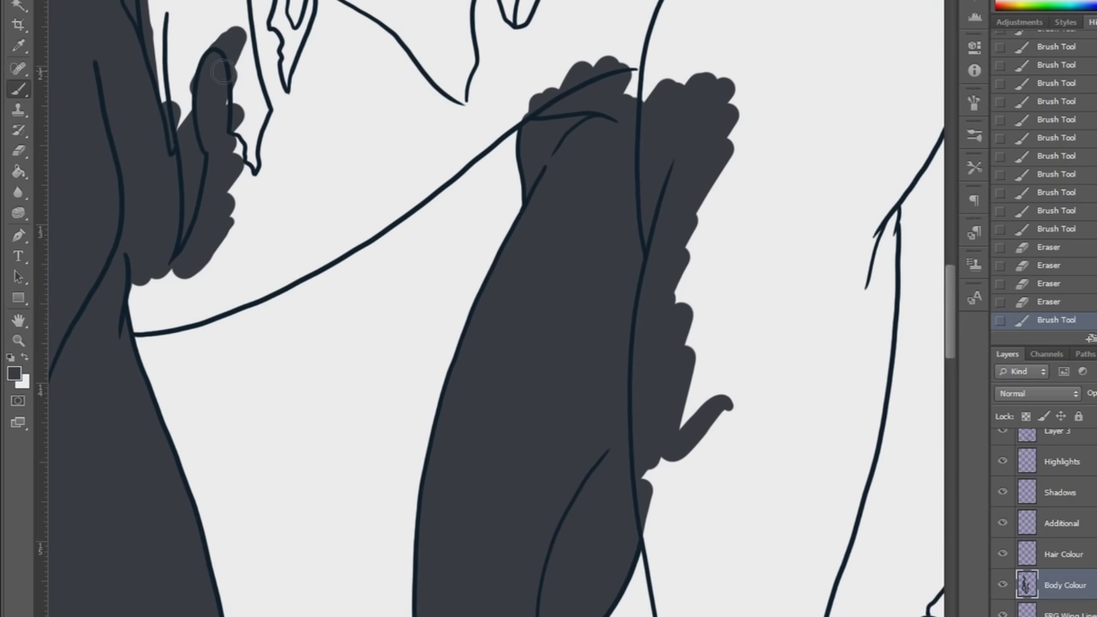
# Fill the front of the belly with dark grey behind the hanging hair strands, following the lower outline.
pyautogui.moveTo(236, 38); pyautogui.dragTo(227, 7)
pyautogui.moveTo(144, 319)
pyautogui.mouseDown()
pyautogui.moveTo(240, 291)
pyautogui.moveTo(274, 266)
pyautogui.moveTo(334, 189)
pyautogui.moveTo(323, 95)
pyautogui.moveTo(389, 15)
pyautogui.mouseUp()
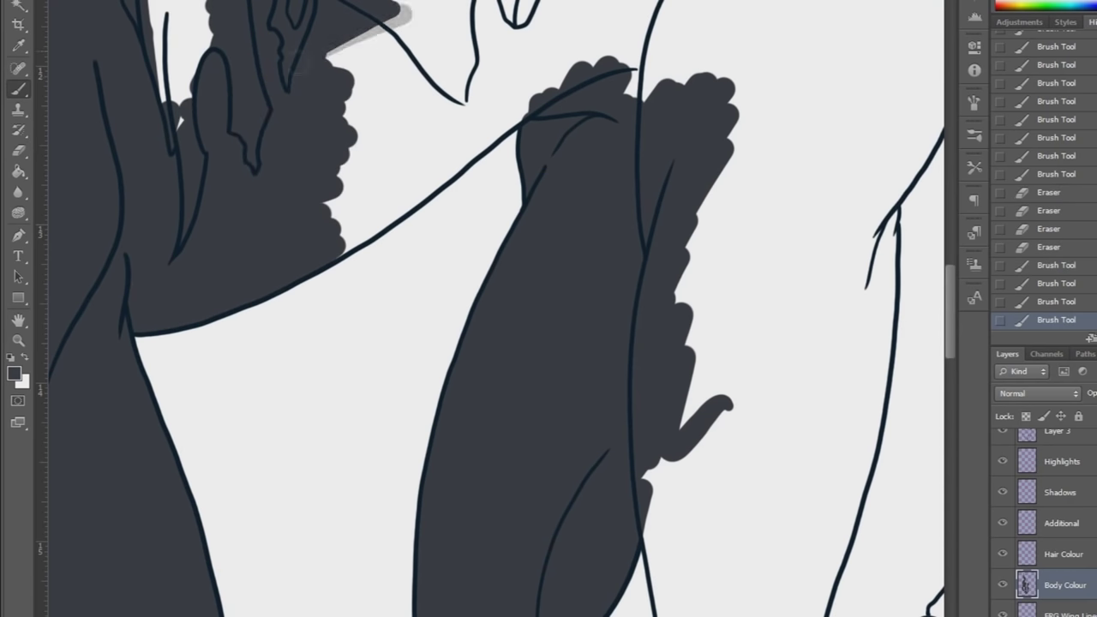
pyautogui.moveTo(343, 99); pyautogui.dragTo(421, 38)
pyautogui.moveTo(347, 128); pyautogui.dragTo(420, 77)
pyautogui.moveTo(329, 227); pyautogui.dragTo(386, 190)
pyautogui.moveTo(347, 244); pyautogui.dragTo(412, 193)
# Continue the dark grey fill across the rest of the belly to the hind thigh.
pyautogui.moveTo(394, 210); pyautogui.dragTo(556, 84)
pyautogui.moveTo(344, 171)
pyautogui.mouseDown()
pyautogui.moveTo(421, 128)
pyautogui.moveTo(482, 43)
pyautogui.mouseUp()
pyautogui.moveTo(332, 202); pyautogui.dragTo(412, 147)
pyautogui.moveTo(386, 189); pyautogui.dragTo(612, 10)
pyautogui.moveTo(446, 33); pyautogui.dragTo(505, 10)
pyautogui.moveTo(553, 73); pyautogui.dragTo(669, 7)
pyautogui.moveTo(627, 89); pyautogui.dragTo(668, 48)
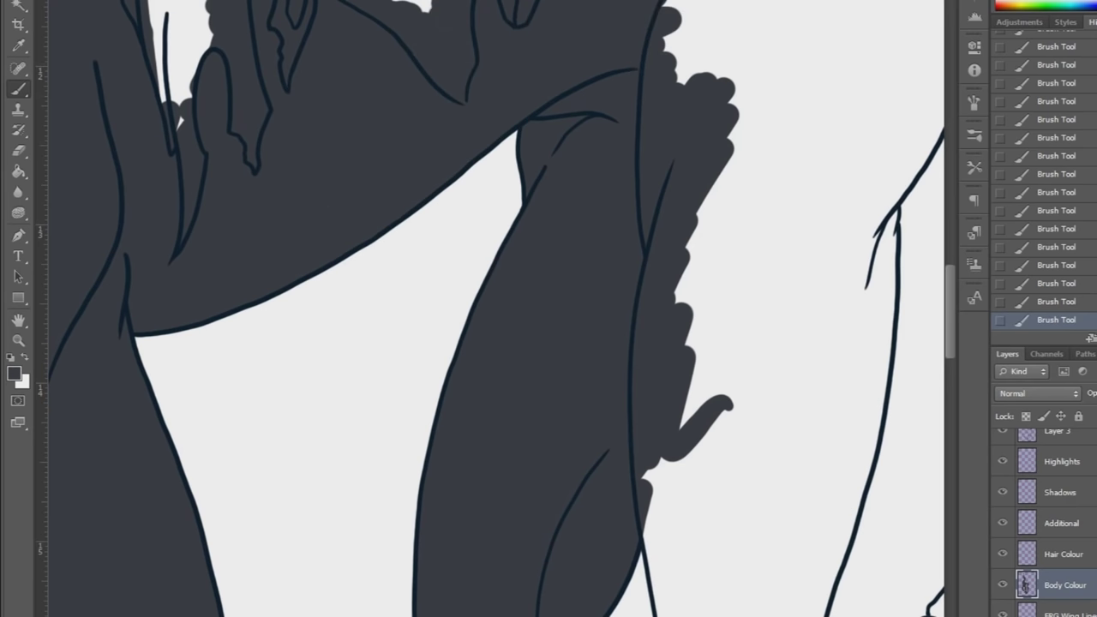
# Extend the dark grey over the hind thigh's front and line the haunch's upper and rear edges.
pyautogui.scroll(2, 392, 179)
pyautogui.moveTo(630, 163); pyautogui.dragTo(720, 102)
pyautogui.moveTo(660, 206); pyautogui.dragTo(728, 113)
pyautogui.moveTo(667, 287); pyautogui.dragTo(721, 160)
pyautogui.hscroll(5, 492, 309)
pyautogui.moveTo(319, 98)
pyautogui.mouseDown()
pyautogui.moveTo(379, 61)
pyautogui.moveTo(450, 62)
pyautogui.moveTo(582, 251)
pyautogui.mouseUp()
pyautogui.moveTo(493, 441); pyautogui.dragTo(565, 318)
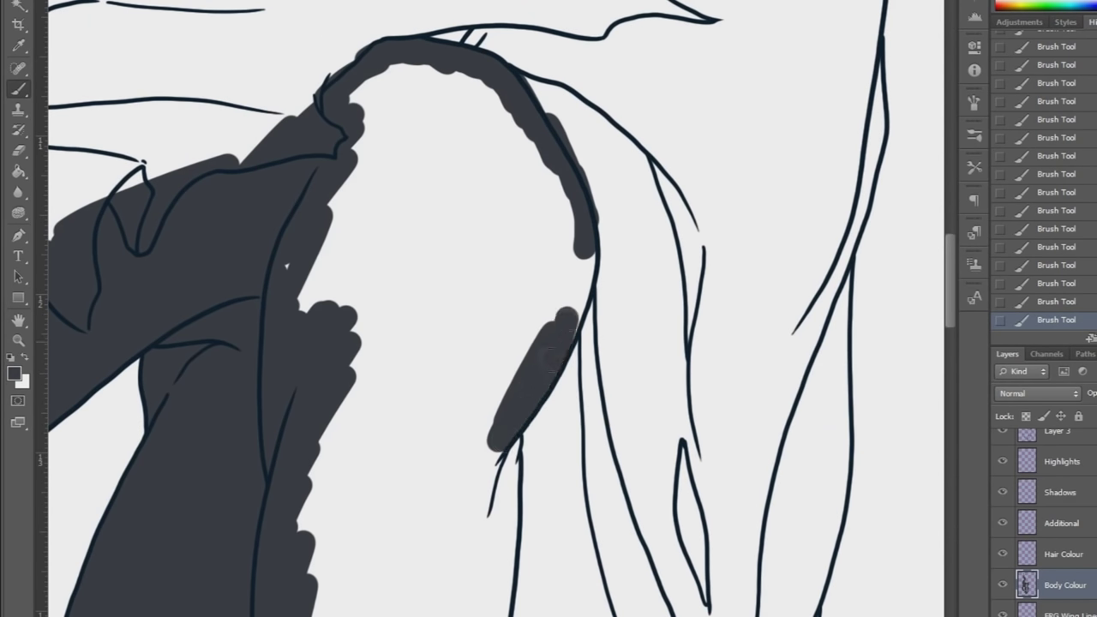
# Fill the haunch and thigh of the near hind leg with solid dark grey down towards the knee.
pyautogui.moveTo(358, 109)
pyautogui.mouseDown()
pyautogui.moveTo(480, 77)
pyautogui.moveTo(505, 171)
pyautogui.moveTo(386, 326)
pyautogui.moveTo(504, 442)
pyautogui.mouseUp()
pyautogui.scroll(-3, 440, 248)
pyautogui.scroll(1, 439, 214)
pyautogui.scroll(-5, 436, 179)
pyautogui.moveTo(273, 403)
pyautogui.mouseDown()
pyautogui.moveTo(298, 561)
pyautogui.moveTo(391, 509)
pyautogui.moveTo(308, 120)
pyautogui.moveTo(479, 128)
pyautogui.moveTo(505, 105)
pyautogui.moveTo(489, 392)
pyautogui.mouseUp()
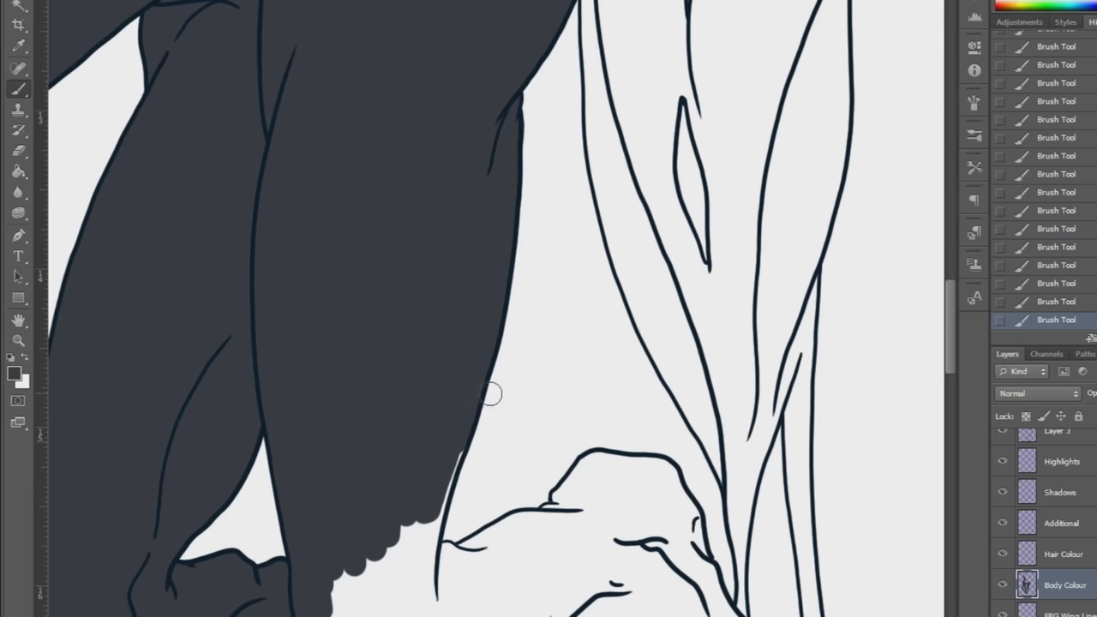
# Fill the near hind leg's knee and the section back to the hock with dark grey, erasing the overspill.
pyautogui.scroll(-4, 543, 381)
pyautogui.press('b')
pyautogui.moveTo(355, 441)
pyautogui.mouseDown()
pyautogui.moveTo(368, 379)
pyautogui.moveTo(373, 423)
pyautogui.moveTo(385, 428)
pyautogui.moveTo(318, 302)
pyautogui.moveTo(389, 361)
pyautogui.moveTo(426, 203)
pyautogui.moveTo(442, 254)
pyautogui.moveTo(525, 206)
pyautogui.moveTo(589, 192)
pyautogui.mouseUp()
pyautogui.click(18, 151)
pyautogui.moveTo(514, 197)
pyautogui.mouseDown()
pyautogui.moveTo(490, 211)
pyautogui.moveTo(500, 207)
pyautogui.mouseUp()
pyautogui.moveTo(500, 206); pyautogui.dragTo(508, 202)
pyautogui.moveTo(508, 203); pyautogui.dragTo(515, 199)
pyautogui.moveTo(515, 198); pyautogui.dragTo(520, 197)
pyautogui.click(18, 90)
pyautogui.moveTo(396, 400)
pyautogui.mouseDown()
pyautogui.moveTo(407, 420)
pyautogui.moveTo(539, 277)
pyautogui.moveTo(587, 311)
pyautogui.moveTo(572, 402)
pyautogui.moveTo(588, 463)
pyautogui.moveTo(576, 512)
pyautogui.mouseUp()
pyautogui.moveTo(557, 465); pyautogui.dragTo(566, 493)
pyautogui.moveTo(559, 475); pyautogui.dragTo(574, 511)
# Complete the dark grey on the near hind leg's hock and begin filling the shank below it.
pyautogui.click(18, 89)
pyautogui.moveTo(411, 319)
pyautogui.mouseDown()
pyautogui.moveTo(418, 382)
pyautogui.moveTo(615, 249)
pyautogui.moveTo(601, 238)
pyautogui.mouseUp()
pyautogui.hscroll(3, 417, 214)
pyautogui.moveTo(374, 155)
pyautogui.mouseDown()
pyautogui.moveTo(419, 152)
pyautogui.moveTo(460, 184)
pyautogui.moveTo(493, 257)
pyautogui.mouseUp()
pyautogui.moveTo(402, 222)
pyautogui.mouseDown()
pyautogui.moveTo(430, 223)
pyautogui.moveTo(495, 292)
pyautogui.mouseUp()
pyautogui.moveTo(473, 238)
pyautogui.mouseDown()
pyautogui.moveTo(395, 358)
pyautogui.moveTo(367, 444)
pyautogui.moveTo(405, 405)
pyautogui.moveTo(495, 491)
pyautogui.moveTo(492, 257)
pyautogui.mouseUp()
pyautogui.moveTo(518, 307); pyautogui.dragTo(518, 392)
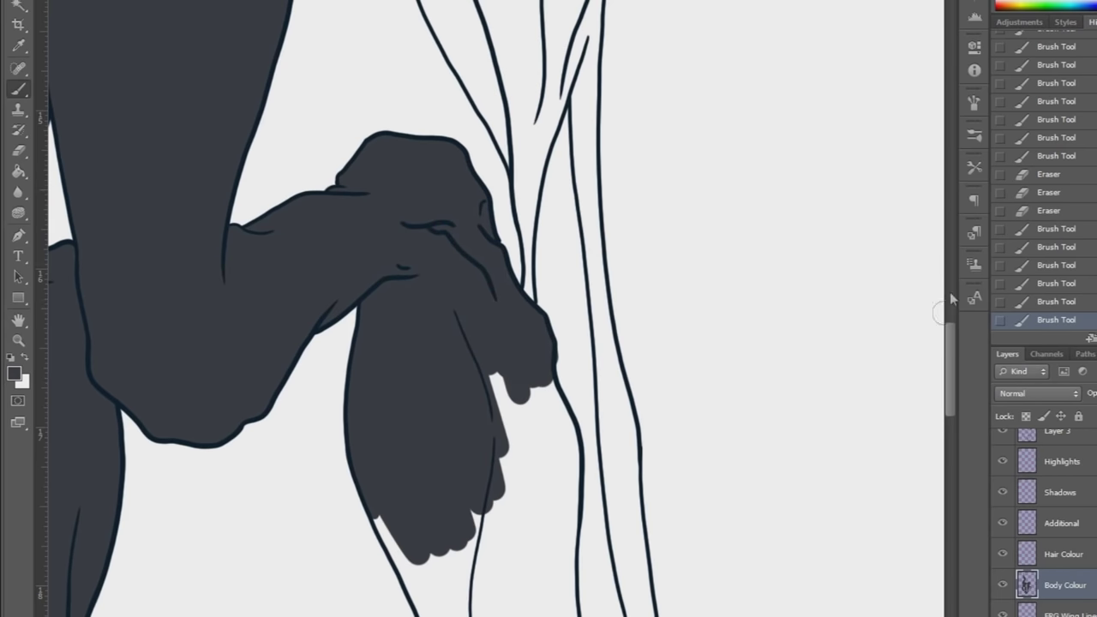
# Continue the dark grey down the near hind leg's shank, following both outlines towards the leg holes.
pyautogui.moveTo(949, 336); pyautogui.dragTo(949, 364)
pyautogui.moveTo(516, 213); pyautogui.dragTo(588, 266)
pyautogui.moveTo(535, 257)
pyautogui.mouseDown()
pyautogui.moveTo(533, 374)
pyautogui.moveTo(574, 466)
pyautogui.mouseUp()
pyautogui.moveTo(385, 313)
pyautogui.mouseDown()
pyautogui.moveTo(449, 479)
pyautogui.moveTo(488, 535)
pyautogui.moveTo(512, 276)
pyautogui.moveTo(491, 380)
pyautogui.moveTo(583, 574)
pyautogui.mouseUp()
pyautogui.moveTo(949, 428); pyautogui.dragTo(950, 474)
pyautogui.moveTo(468, 257)
pyautogui.mouseDown()
pyautogui.moveTo(487, 221)
pyautogui.moveTo(441, 317)
pyautogui.moveTo(410, 506)
pyautogui.mouseUp()
pyautogui.moveTo(485, 283)
pyautogui.mouseDown()
pyautogui.moveTo(582, 289)
pyautogui.moveTo(549, 446)
pyautogui.moveTo(623, 422)
pyautogui.moveTo(561, 591)
pyautogui.mouseUp()
# Line the near hind hoof's edges and the rims of the leg holes with dark grey.
pyautogui.scroll(-8, 619, 203)
pyautogui.moveTo(317, 519)
pyautogui.mouseDown()
pyautogui.moveTo(404, 287)
pyautogui.moveTo(441, 255)
pyautogui.mouseUp()
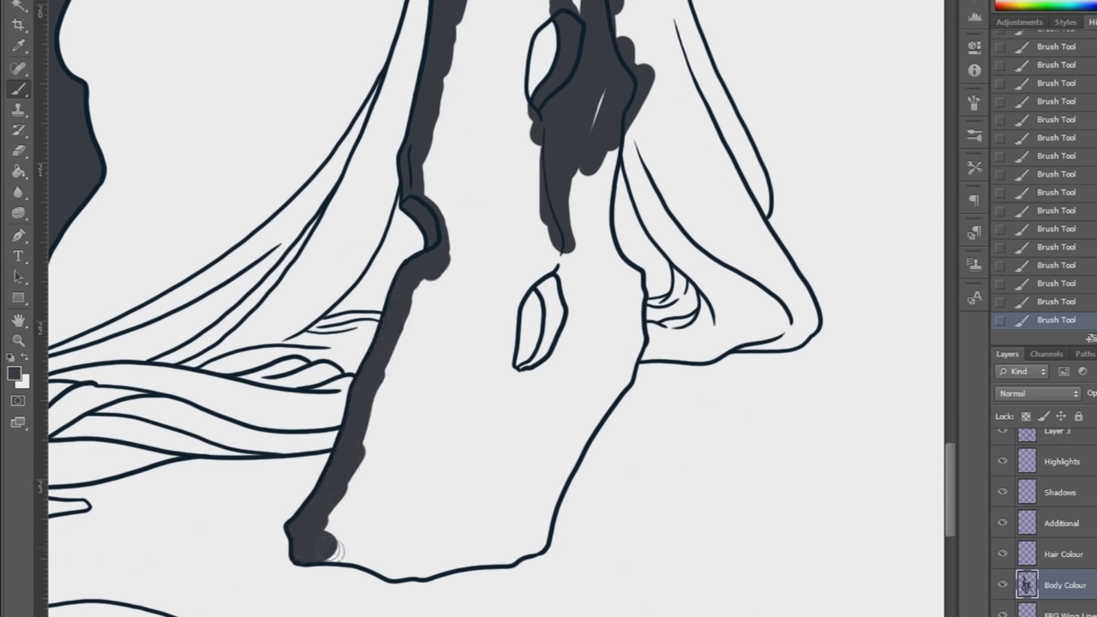
pyautogui.moveTo(388, 567)
pyautogui.mouseDown()
pyautogui.moveTo(476, 553)
pyautogui.moveTo(548, 480)
pyautogui.moveTo(569, 413)
pyautogui.mouseUp()
pyautogui.moveTo(525, 377)
pyautogui.mouseDown()
pyautogui.moveTo(558, 353)
pyautogui.moveTo(595, 113)
pyautogui.moveTo(604, 283)
pyautogui.mouseUp()
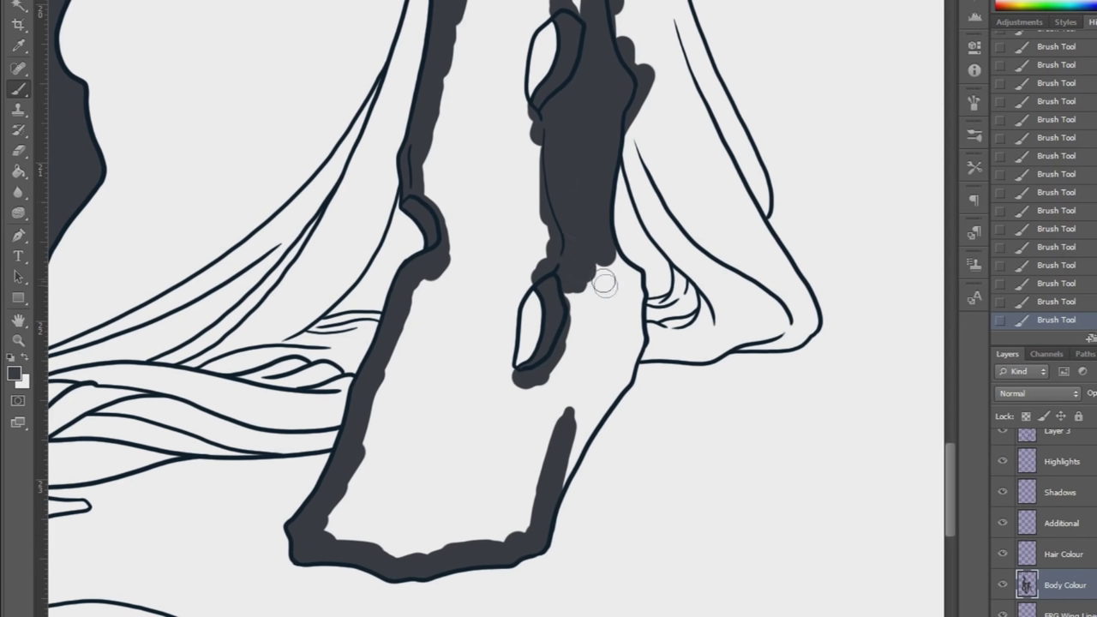
pyautogui.moveTo(631, 330)
pyautogui.mouseDown()
pyautogui.moveTo(583, 424)
pyautogui.moveTo(577, 372)
pyautogui.moveTo(613, 291)
pyautogui.mouseUp()
# Fill the inside of the near hind lower leg and hoof with dark grey, leaving the holes unpainted.
pyautogui.moveTo(431, 152)
pyautogui.mouseDown()
pyautogui.moveTo(434, 191)
pyautogui.moveTo(484, 9)
pyautogui.moveTo(514, 96)
pyautogui.mouseUp()
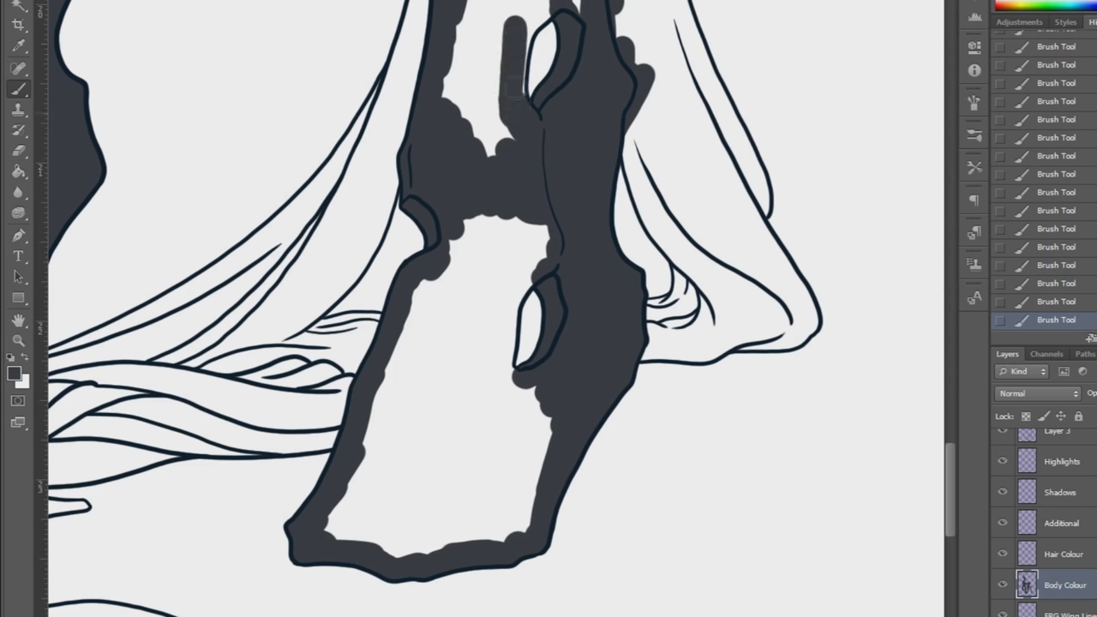
pyautogui.moveTo(467, 17)
pyautogui.mouseDown()
pyautogui.moveTo(497, 108)
pyautogui.moveTo(486, 264)
pyautogui.moveTo(514, 467)
pyautogui.mouseUp()
pyautogui.press('e')
pyautogui.click(21, 90)
pyautogui.moveTo(332, 518)
pyautogui.mouseDown()
pyautogui.moveTo(378, 538)
pyautogui.moveTo(504, 487)
pyautogui.moveTo(406, 368)
pyautogui.moveTo(501, 419)
pyautogui.moveTo(437, 385)
pyautogui.mouseUp()
pyautogui.moveTo(950, 488); pyautogui.dragTo(949, 432)
pyautogui.moveTo(520, 300); pyautogui.dragTo(553, 313)
# Fill the base and middle of the creature's ear with dark grey up to its outline.
pyautogui.rightClick(262, 325)
pyautogui.click(19, 341)
pyautogui.rightClick(315, 329)
pyautogui.click(330, 337)
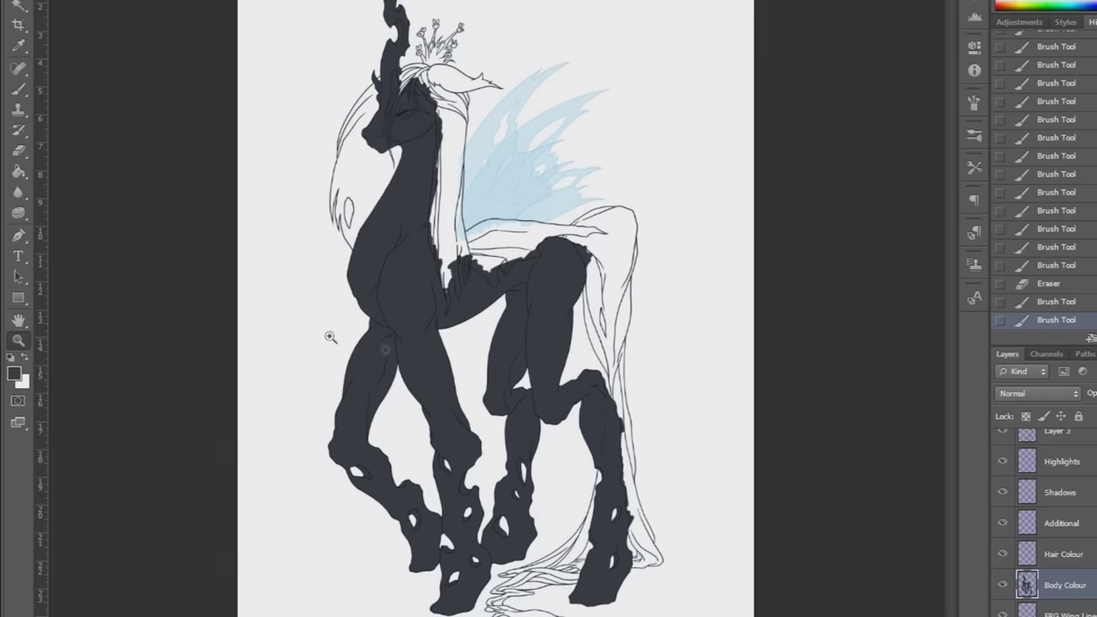
pyautogui.click(480, 67)
pyautogui.moveTo(188, 146)
pyautogui.mouseDown()
pyautogui.moveTo(282, 283)
pyautogui.moveTo(272, 152)
pyautogui.moveTo(514, 342)
pyautogui.moveTo(386, 102)
pyautogui.mouseUp()
pyautogui.moveTo(255, 61)
pyautogui.mouseDown()
pyautogui.moveTo(446, 115)
pyautogui.moveTo(508, 148)
pyautogui.mouseUp()
pyautogui.hscroll(5, 508, 257)
pyautogui.moveTo(129, 272)
pyautogui.mouseDown()
pyautogui.moveTo(208, 328)
pyautogui.moveTo(324, 313)
pyautogui.moveTo(84, 205)
pyautogui.mouseUp()
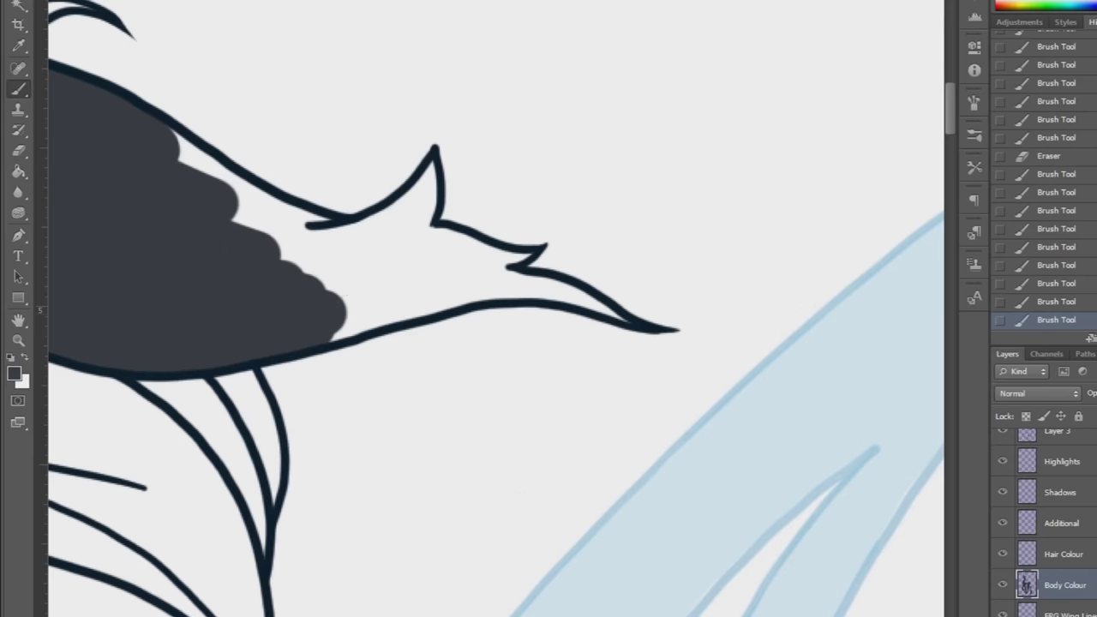
pyautogui.hscroll(-2, 519, 506)
pyautogui.click(116, 173)
pyautogui.moveTo(316, 146)
pyautogui.mouseDown()
pyautogui.moveTo(366, 198)
pyautogui.moveTo(427, 224)
pyautogui.moveTo(403, 201)
pyautogui.mouseUp()
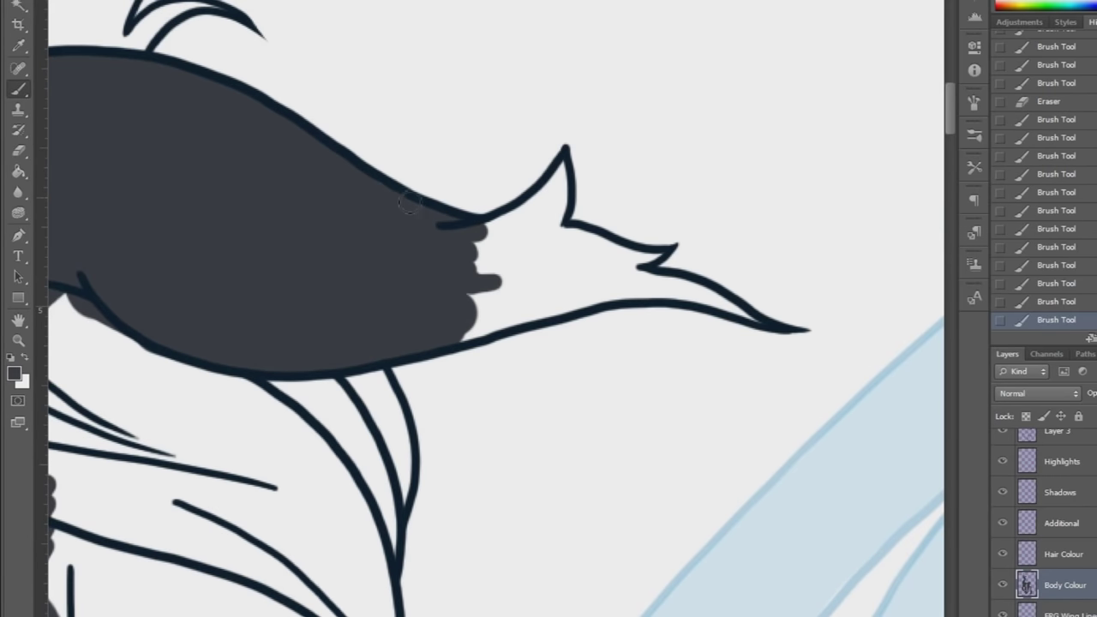
# Fill the ear's jagged end and pointed tip with dark grey.
pyautogui.moveTo(469, 340); pyautogui.dragTo(599, 294)
pyautogui.moveTo(523, 308); pyautogui.dragTo(673, 291)
pyautogui.hscroll(5, 514, 309)
pyautogui.moveTo(196, 238)
pyautogui.mouseDown()
pyautogui.moveTo(245, 176)
pyautogui.moveTo(171, 257)
pyautogui.moveTo(263, 245)
pyautogui.moveTo(342, 264)
pyautogui.moveTo(371, 303)
pyautogui.mouseUp()
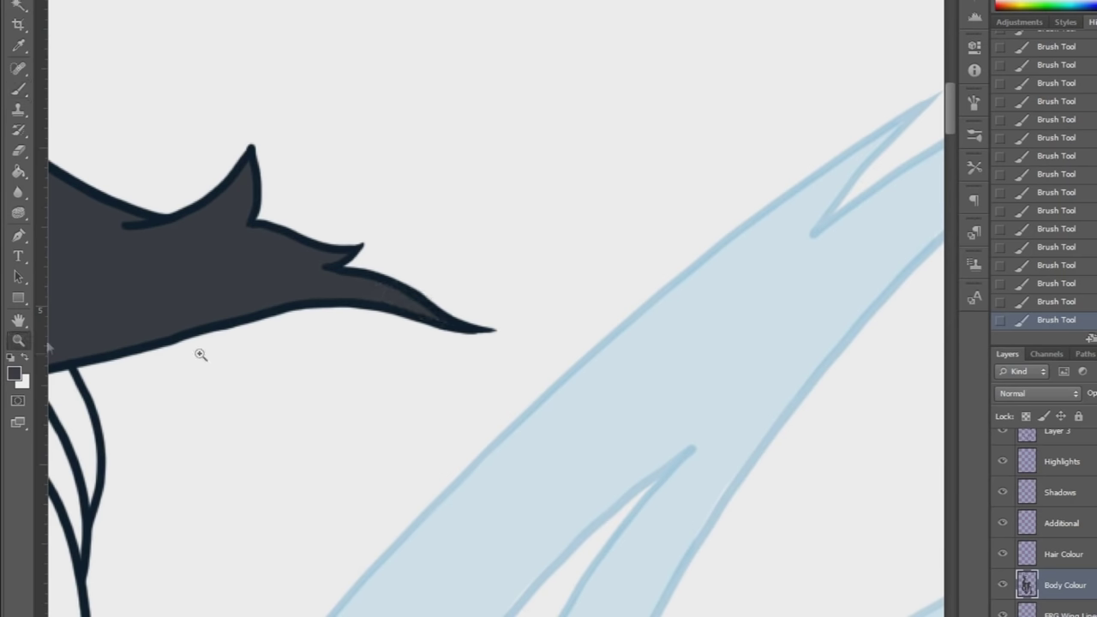
# Switch to the Hair Colour layer and block in the mane in front of the muzzle with blue.
pyautogui.hotkey('ctrl', '0')
pyautogui.click(1034, 544)
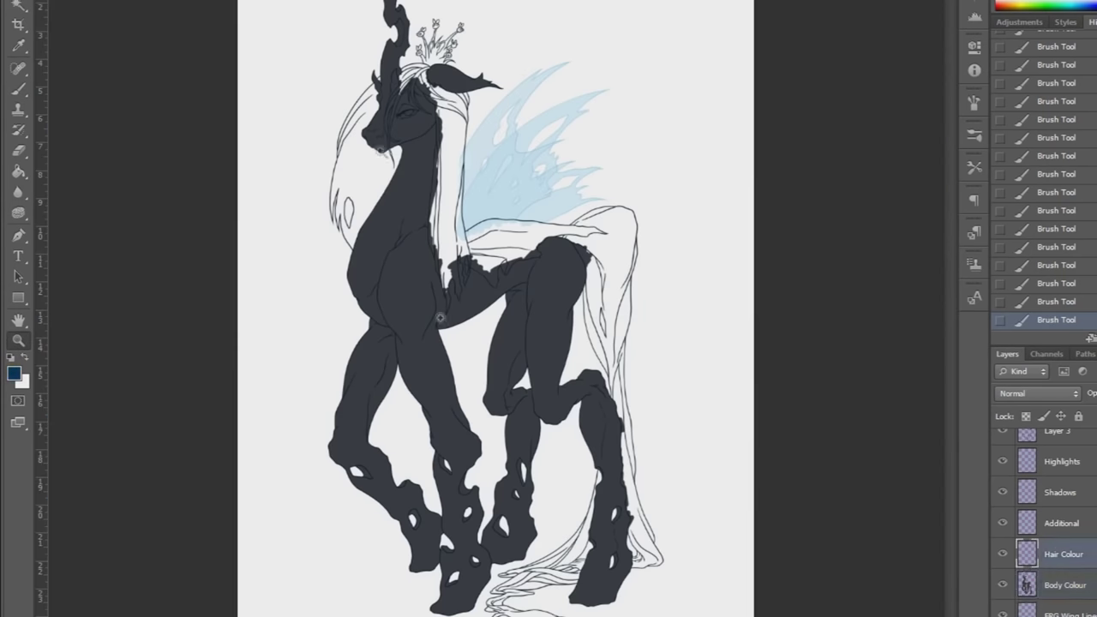
pyautogui.moveTo(345, 93); pyautogui.dragTo(474, 237)
pyautogui.moveTo(490, 348); pyautogui.dragTo(532, 347)
pyautogui.click(18, 92)
pyautogui.moveTo(180, 512)
pyautogui.mouseDown()
pyautogui.moveTo(220, 549)
pyautogui.moveTo(318, 465)
pyautogui.moveTo(304, 402)
pyautogui.moveTo(163, 514)
pyautogui.moveTo(252, 482)
pyautogui.moveTo(160, 385)
pyautogui.moveTo(374, 103)
pyautogui.moveTo(369, 86)
pyautogui.moveTo(276, 114)
pyautogui.moveTo(353, 119)
pyautogui.moveTo(441, 150)
pyautogui.mouseUp()
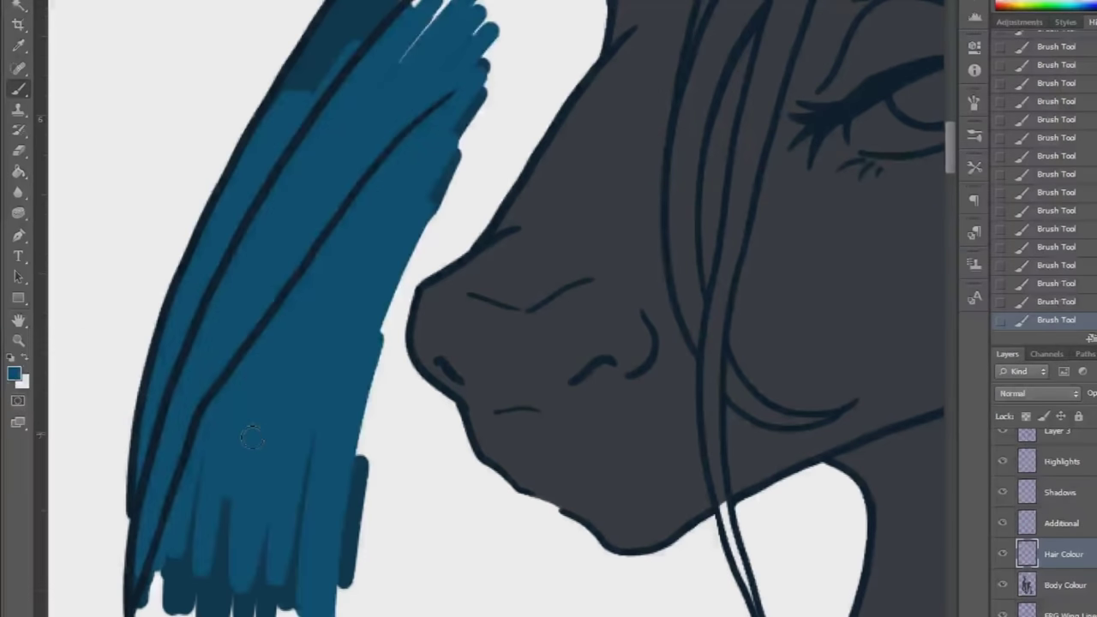
# Extend the blue up the mane behind the horn and fill to the forehead edge, erasing the overspill.
pyautogui.scroll(5, 454, 153)
pyautogui.moveTo(480, 257)
pyautogui.mouseDown()
pyautogui.moveTo(454, 153)
pyautogui.moveTo(539, 26)
pyautogui.moveTo(514, 85)
pyautogui.moveTo(467, 458)
pyautogui.mouseUp()
pyautogui.hscroll(5, 538, 605)
pyautogui.scroll(3, 538, 605)
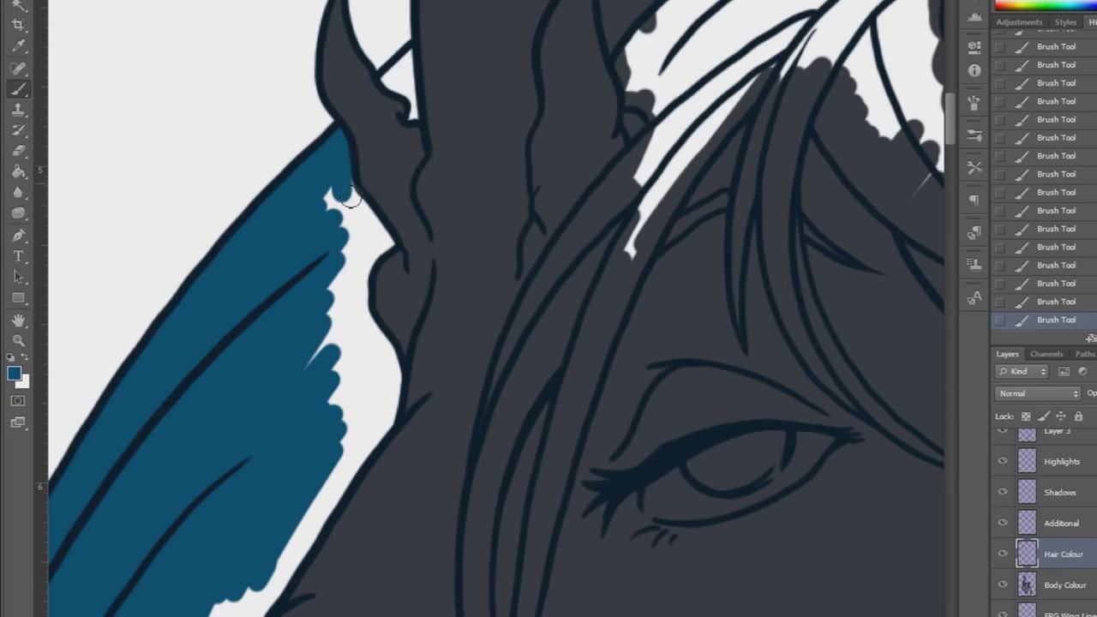
pyautogui.moveTo(357, 237); pyautogui.dragTo(336, 205)
pyautogui.press('e')
pyautogui.moveTo(345, 283)
pyautogui.mouseDown()
pyautogui.moveTo(338, 313)
pyautogui.moveTo(369, 360)
pyautogui.moveTo(364, 445)
pyautogui.moveTo(363, 365)
pyautogui.mouseUp()
# Paint the forelock strands falling from the horn base over the forehead with blue.
pyautogui.hscroll(5, 363, 365)
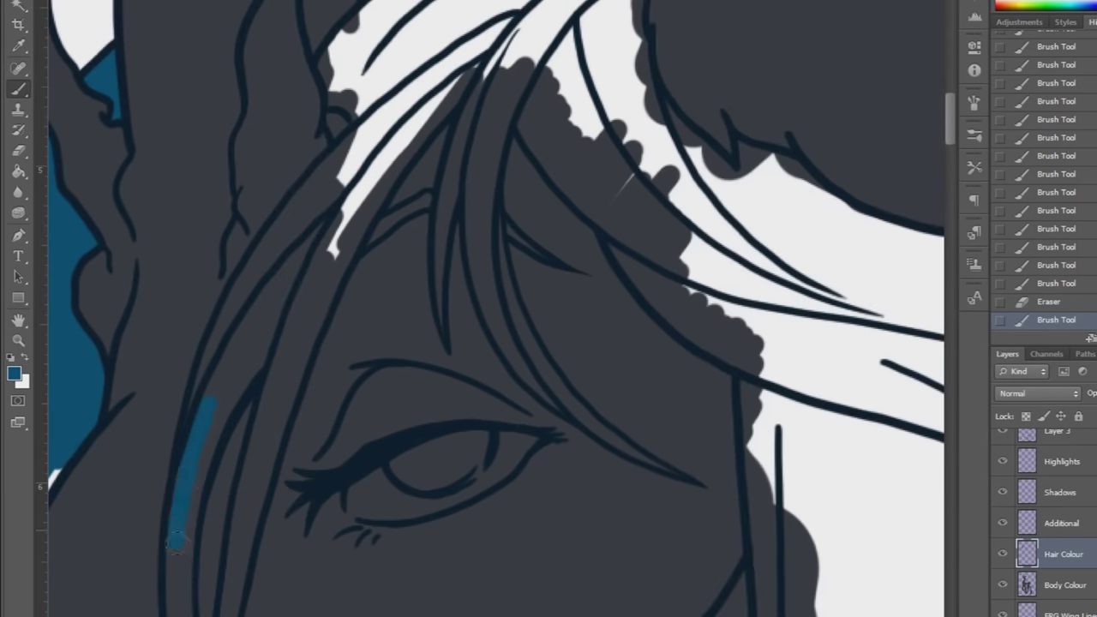
pyautogui.moveTo(346, 219); pyautogui.dragTo(429, 116)
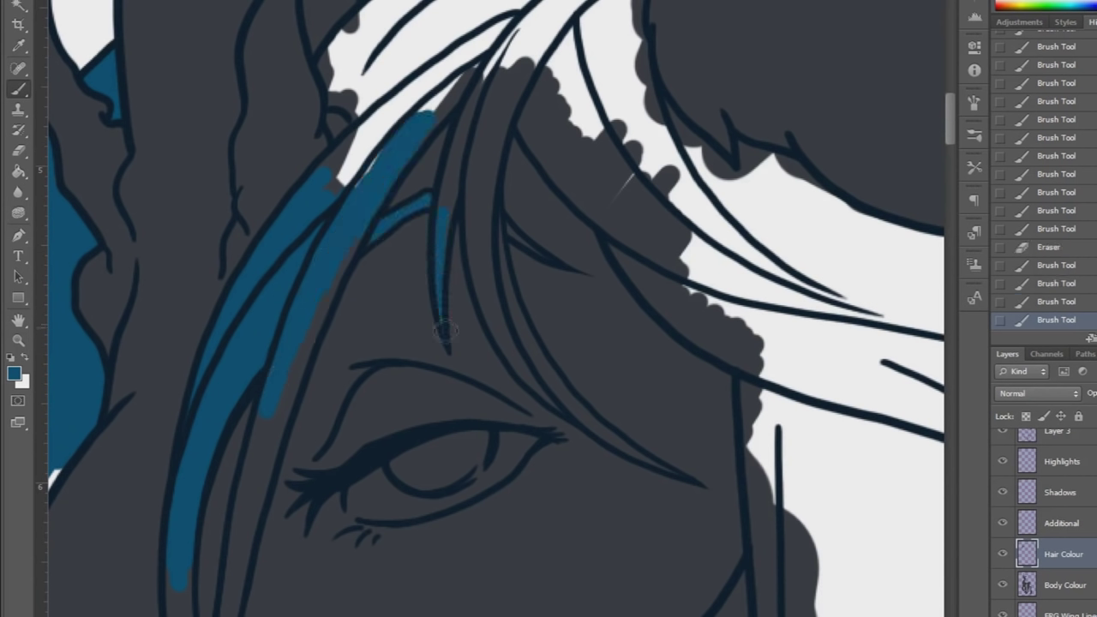
pyautogui.moveTo(469, 173); pyautogui.dragTo(472, 98)
pyautogui.moveTo(486, 79); pyautogui.dragTo(535, 4)
pyautogui.moveTo(420, 112); pyautogui.dragTo(485, 59)
pyautogui.moveTo(349, 178)
pyautogui.mouseDown()
pyautogui.moveTo(403, 118)
pyautogui.moveTo(395, 111)
pyautogui.mouseUp()
pyautogui.moveTo(363, 126); pyautogui.dragTo(509, 20)
pyautogui.moveTo(362, 112); pyautogui.dragTo(336, 98)
pyautogui.moveTo(334, 58); pyautogui.dragTo(514, 17)
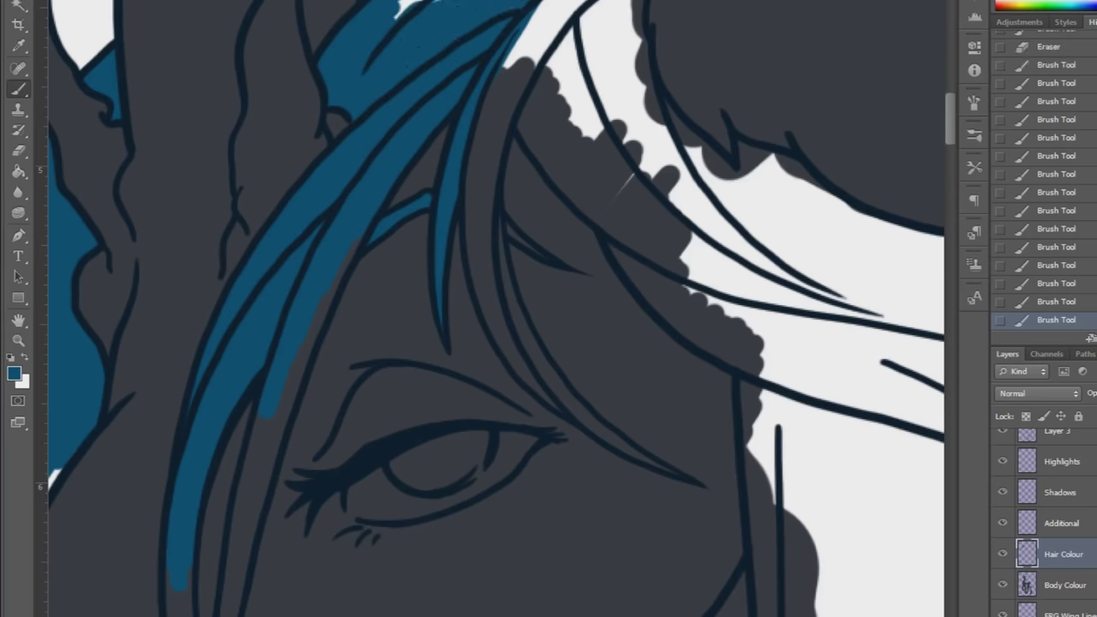
# Fill the hair on top of the head between the horn and the ear with blue.
pyautogui.scroll(3, 380, 147)
pyautogui.moveTo(380, 146)
pyautogui.mouseDown()
pyautogui.moveTo(440, 129)
pyautogui.moveTo(548, 167)
pyautogui.moveTo(462, 111)
pyautogui.mouseUp()
pyautogui.moveTo(540, 137)
pyautogui.mouseDown()
pyautogui.moveTo(609, 107)
pyautogui.moveTo(660, 124)
pyautogui.moveTo(538, 310)
pyautogui.mouseUp()
pyautogui.moveTo(606, 397)
pyautogui.mouseDown()
pyautogui.moveTo(600, 225)
pyautogui.moveTo(639, 217)
pyautogui.mouseUp()
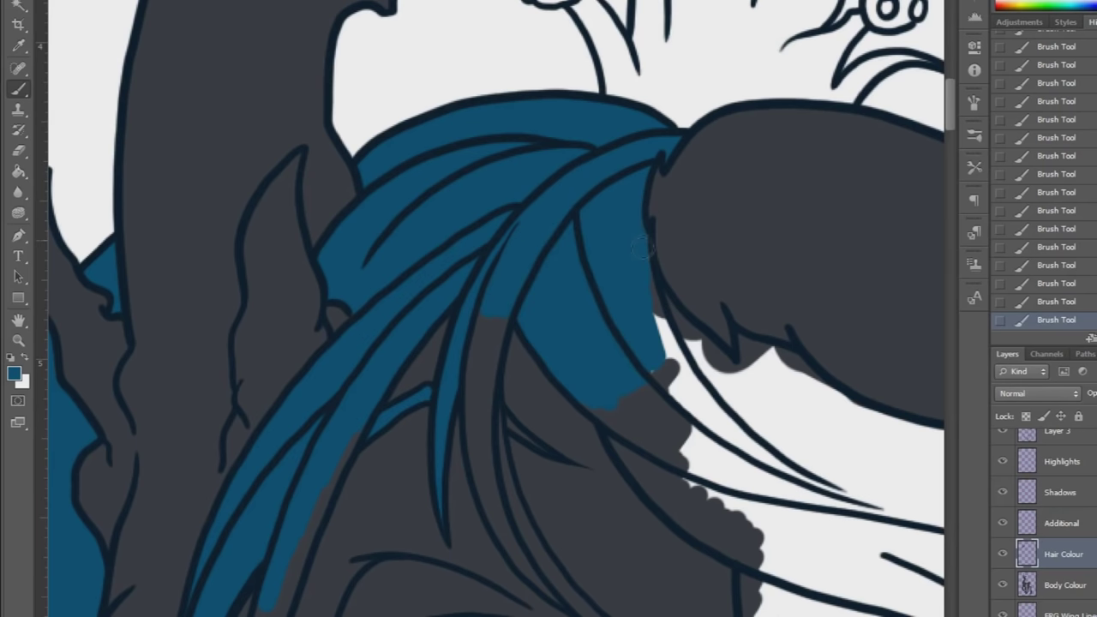
# Fill the long strands crossing the muzzle and cheek with blue, erasing the overspill along their edges.
pyautogui.moveTo(599, 549); pyautogui.dragTo(486, 331)
pyautogui.moveTo(553, 607); pyautogui.dragTo(553, 381)
pyautogui.moveTo(86, 189); pyautogui.dragTo(64, 332)
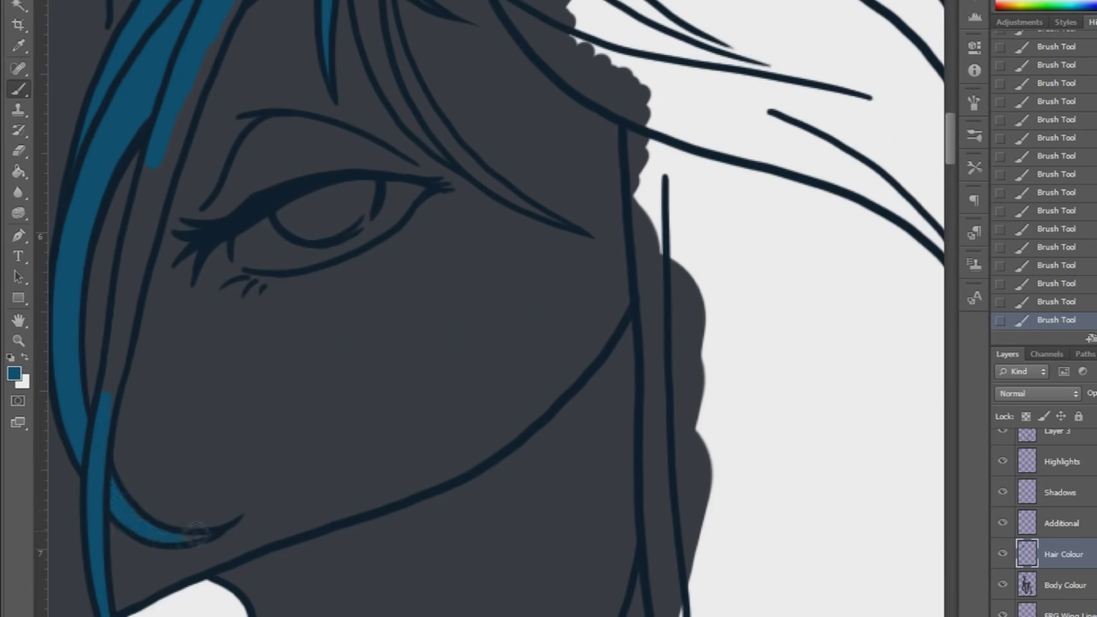
pyautogui.scroll(-3, 241, 505)
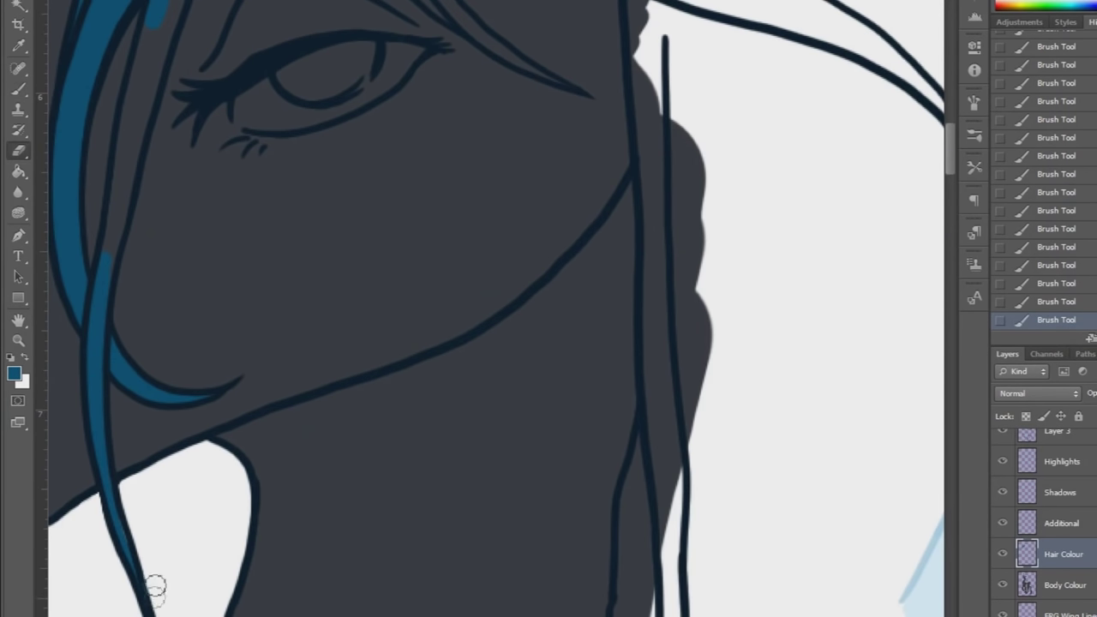
pyautogui.scroll(3, 262, 367)
pyautogui.press('b')
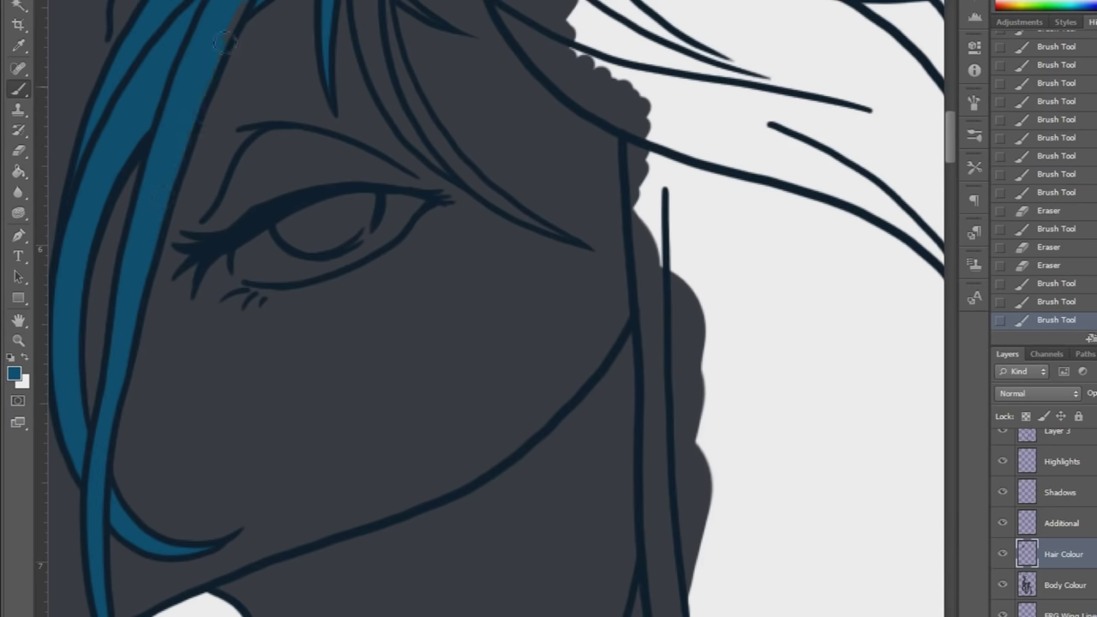
# Fill the thin strands sweeping over the brow beside the eye with blue and erase the overspill.
pyautogui.scroll(3, 224, 38)
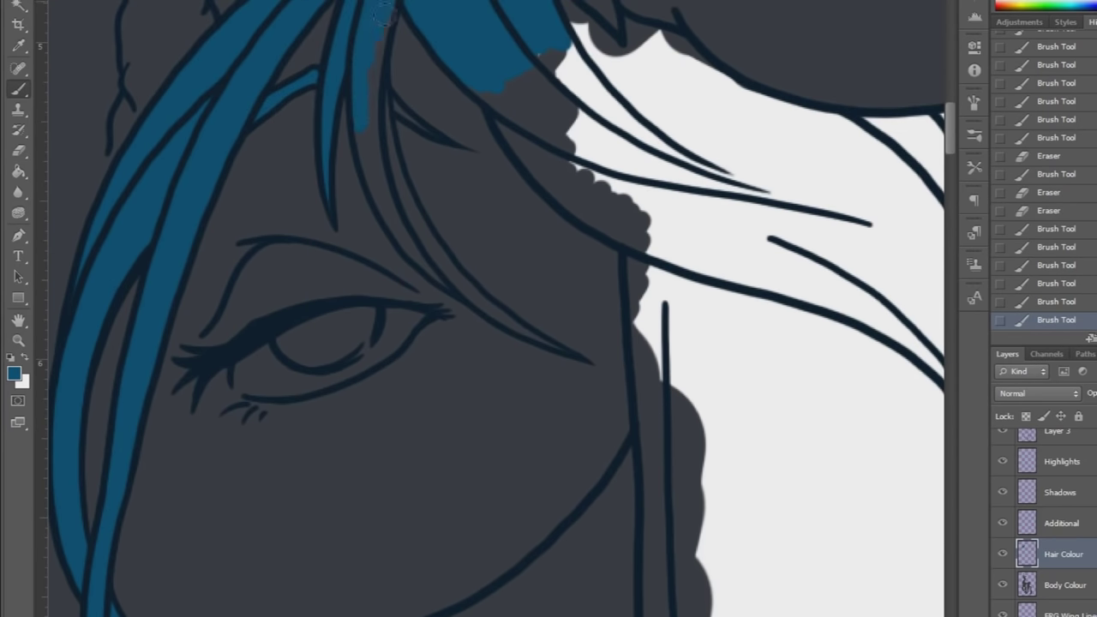
pyautogui.moveTo(390, 144); pyautogui.dragTo(429, 225)
pyautogui.moveTo(468, 292); pyautogui.dragTo(485, 305)
pyautogui.click(26, 154)
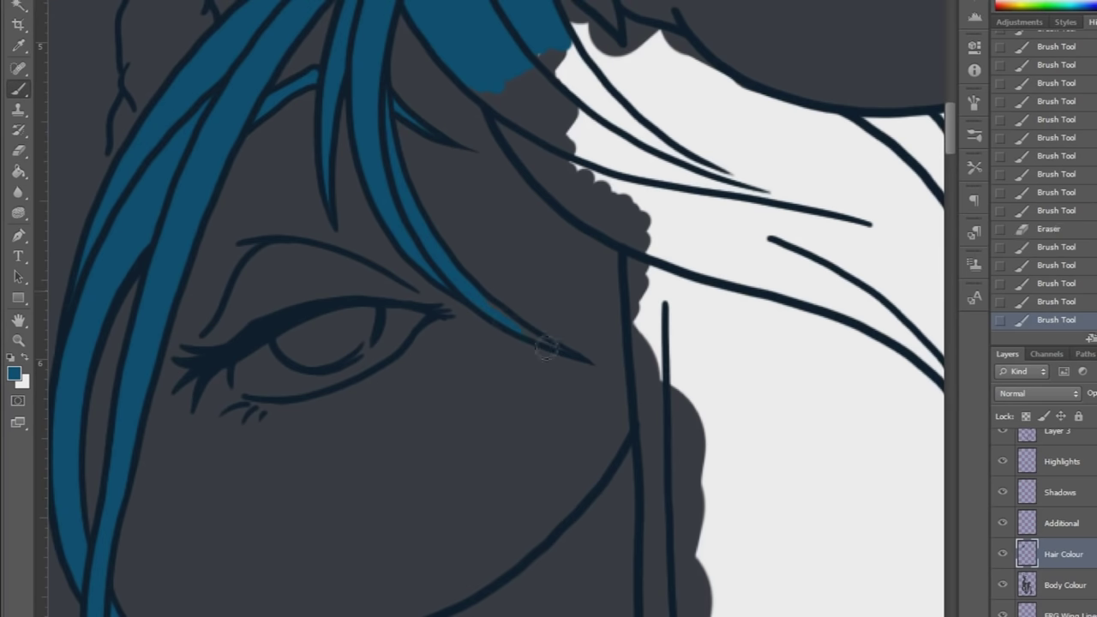
pyautogui.click(19, 89)
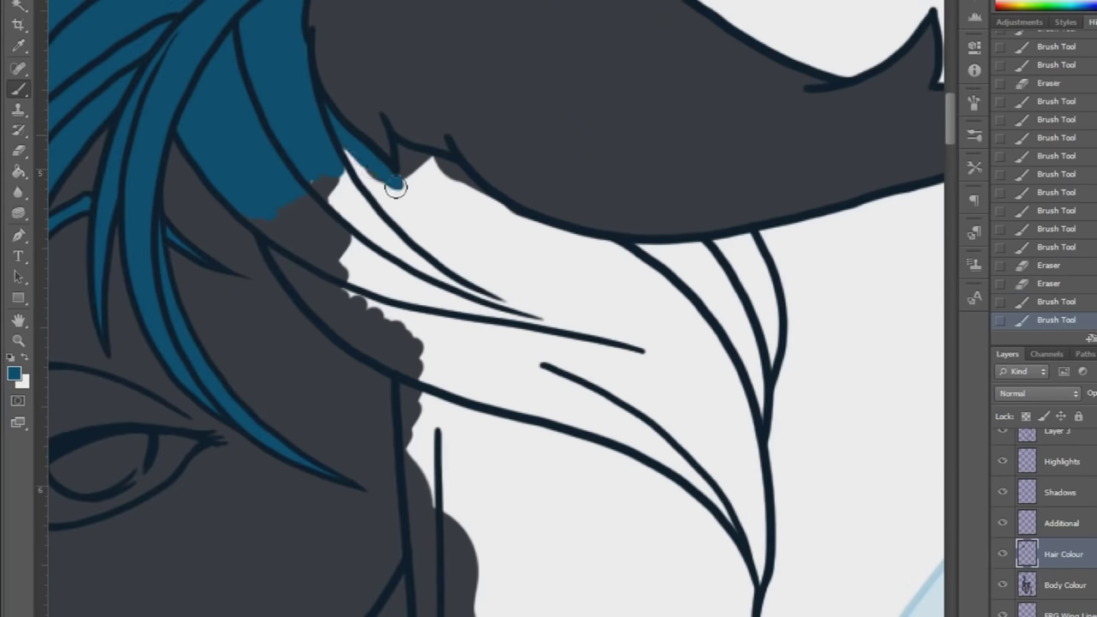
# Fill the hair below the ear with blue, following the strands that sweep back behind the cheek.
pyautogui.moveTo(395, 188); pyautogui.dragTo(360, 245)
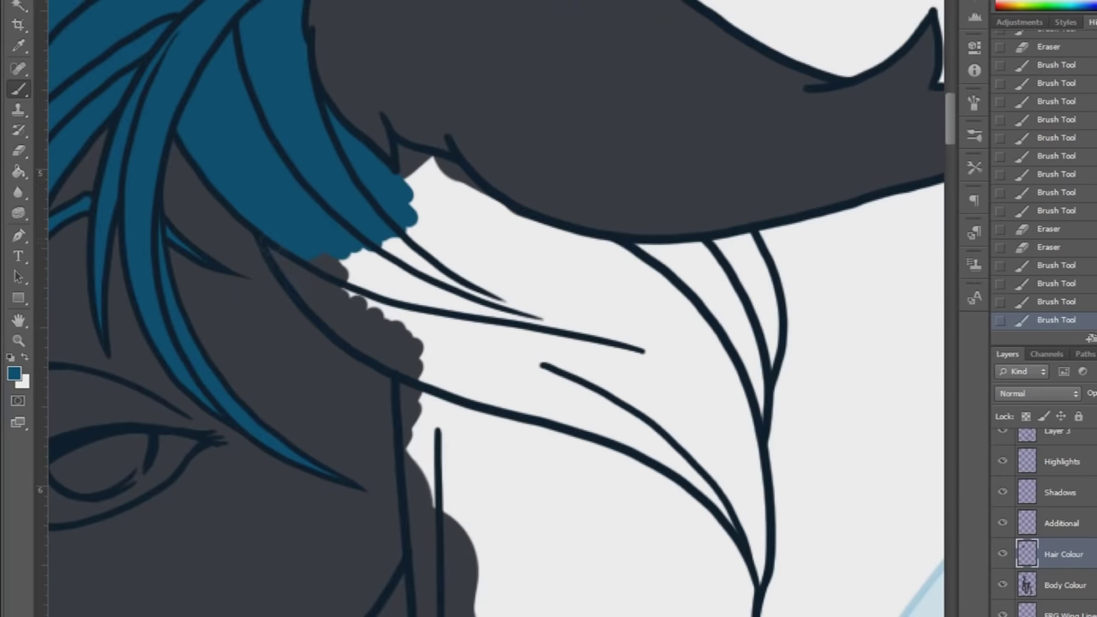
pyautogui.moveTo(339, 317)
pyautogui.mouseDown()
pyautogui.moveTo(484, 334)
pyautogui.moveTo(431, 222)
pyautogui.moveTo(490, 213)
pyautogui.moveTo(579, 331)
pyautogui.moveTo(664, 374)
pyautogui.mouseUp()
pyautogui.moveTo(579, 616); pyautogui.dragTo(604, 616)
pyautogui.moveTo(357, 263)
pyautogui.mouseDown()
pyautogui.moveTo(392, 306)
pyautogui.moveTo(460, 274)
pyautogui.moveTo(471, 377)
pyautogui.moveTo(459, 429)
pyautogui.mouseUp()
pyautogui.moveTo(213, 225)
pyautogui.mouseDown()
pyautogui.moveTo(325, 253)
pyautogui.moveTo(407, 330)
pyautogui.mouseUp()
# Fill the remaining gaps in the swept-back hair and the mane beside the cheek with blue.
pyautogui.scroll(-5, 125, 184)
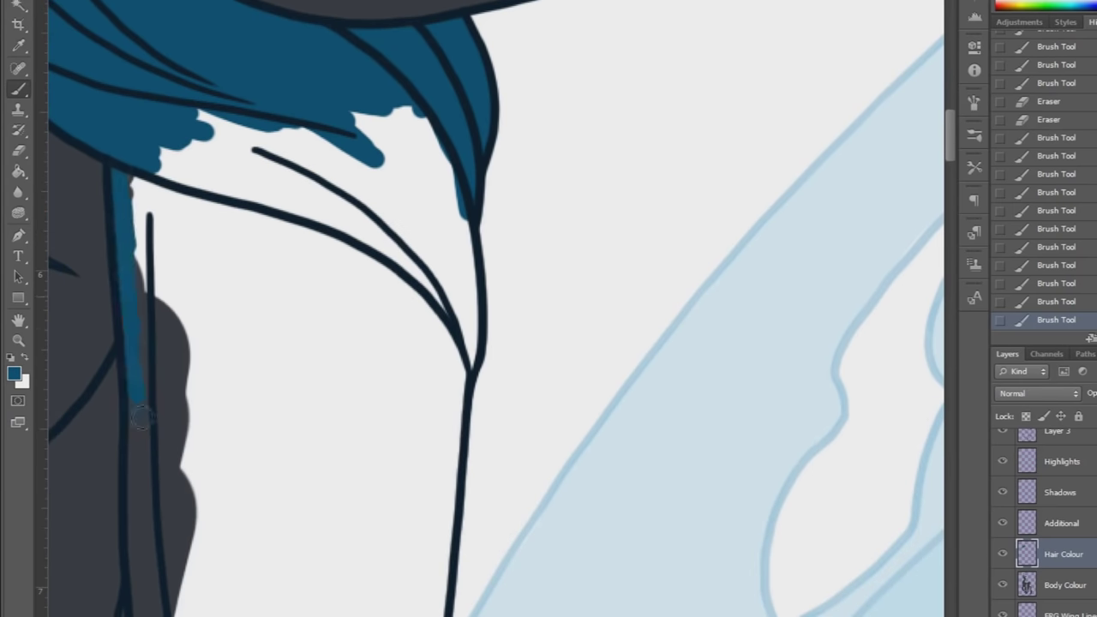
pyautogui.moveTo(152, 517)
pyautogui.mouseDown()
pyautogui.moveTo(162, 197)
pyautogui.moveTo(275, 325)
pyautogui.moveTo(403, 548)
pyautogui.moveTo(223, 201)
pyautogui.mouseUp()
pyautogui.moveTo(218, 120)
pyautogui.mouseDown()
pyautogui.moveTo(254, 228)
pyautogui.moveTo(377, 240)
pyautogui.moveTo(399, 350)
pyautogui.moveTo(424, 154)
pyautogui.moveTo(441, 150)
pyautogui.mouseUp()
pyautogui.moveTo(462, 201)
pyautogui.mouseDown()
pyautogui.moveTo(467, 343)
pyautogui.moveTo(449, 390)
pyautogui.mouseUp()
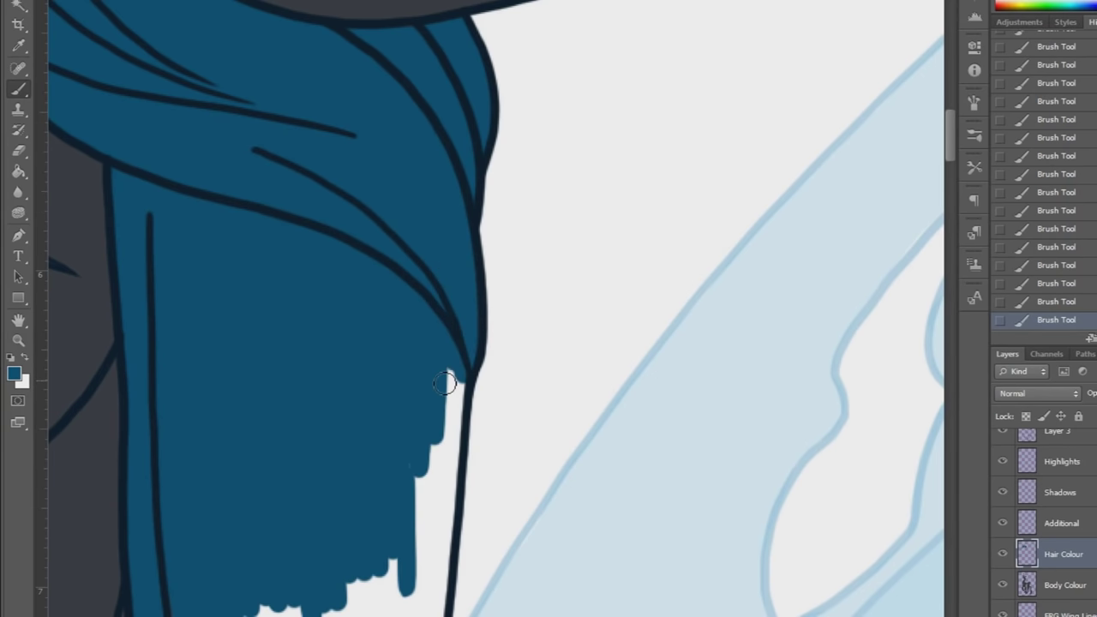
# Continue the blue down the mane along the upper neck, including the narrow strand at its front edge.
pyautogui.scroll(-10, 449, 390)
pyautogui.moveTo(163, 369)
pyautogui.mouseDown()
pyautogui.moveTo(162, 214)
pyautogui.moveTo(159, 600)
pyautogui.mouseUp()
pyautogui.moveTo(121, 209); pyautogui.dragTo(114, 247)
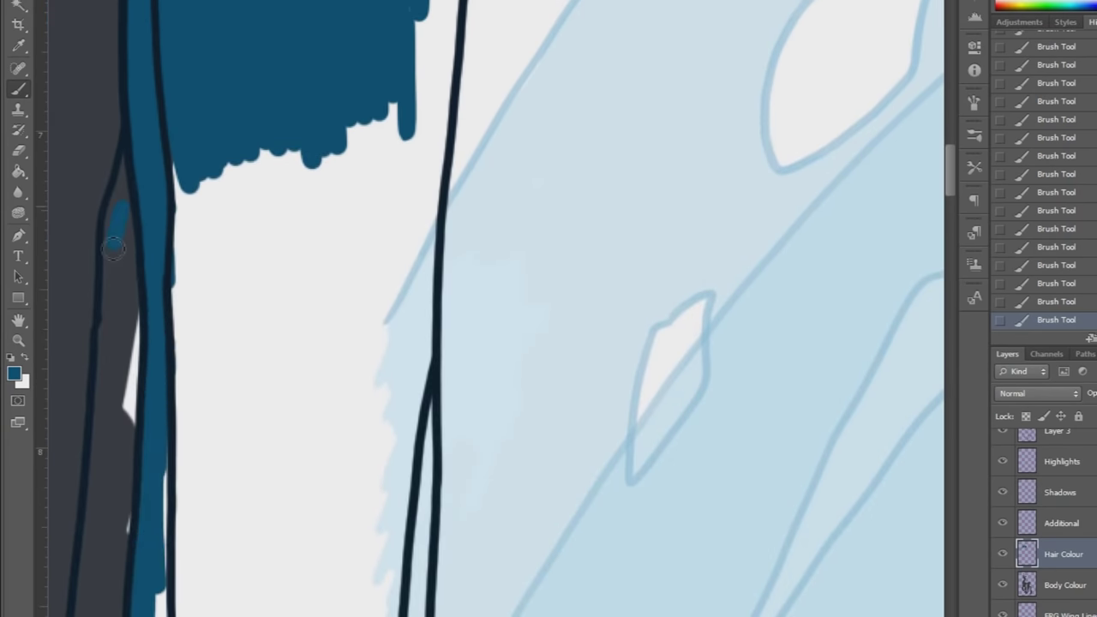
pyautogui.moveTo(175, 499)
pyautogui.mouseDown()
pyautogui.moveTo(252, 443)
pyautogui.moveTo(381, 463)
pyautogui.mouseUp()
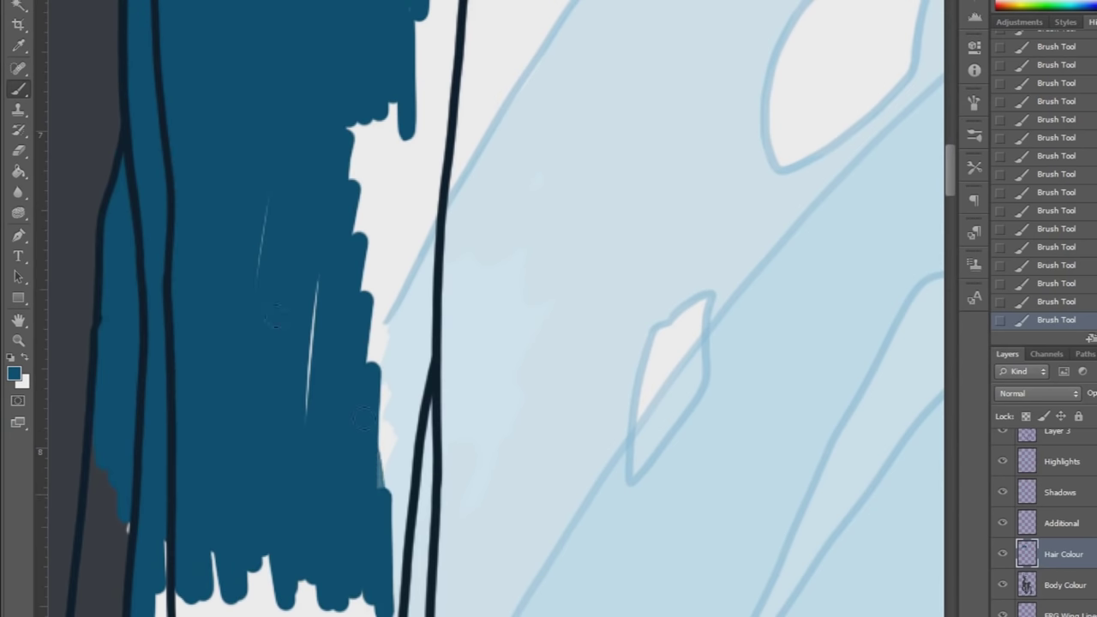
# Extend the blue down the mane beside the wing and close the gaps along its rear outline.
pyautogui.scroll(-7, 289, 522)
pyautogui.moveTo(78, 568)
pyautogui.mouseDown()
pyautogui.moveTo(120, 316)
pyautogui.moveTo(206, 557)
pyautogui.moveTo(345, 303)
pyautogui.moveTo(349, 497)
pyautogui.moveTo(379, 416)
pyautogui.moveTo(360, 282)
pyautogui.mouseUp()
pyautogui.scroll(7, 364, 343)
pyautogui.moveTo(356, 154)
pyautogui.mouseDown()
pyautogui.moveTo(382, 430)
pyautogui.moveTo(424, 614)
pyautogui.mouseUp()
pyautogui.scroll(4, 439, 184)
pyautogui.moveTo(439, 184)
pyautogui.mouseDown()
pyautogui.moveTo(424, 330)
pyautogui.moveTo(428, 561)
pyautogui.mouseUp()
pyautogui.moveTo(947, 154); pyautogui.dragTo(947, 207)
pyautogui.moveTo(387, 150)
pyautogui.mouseDown()
pyautogui.moveTo(415, 359)
pyautogui.moveTo(360, 604)
pyautogui.moveTo(424, 522)
pyautogui.mouseUp()
# Line the front edge of the lower mane with blue where it hangs along the neck.
pyautogui.scroll(-3, 424, 522)
pyautogui.hscroll(-3, 394, 534)
pyautogui.scroll(-3, 395, 534)
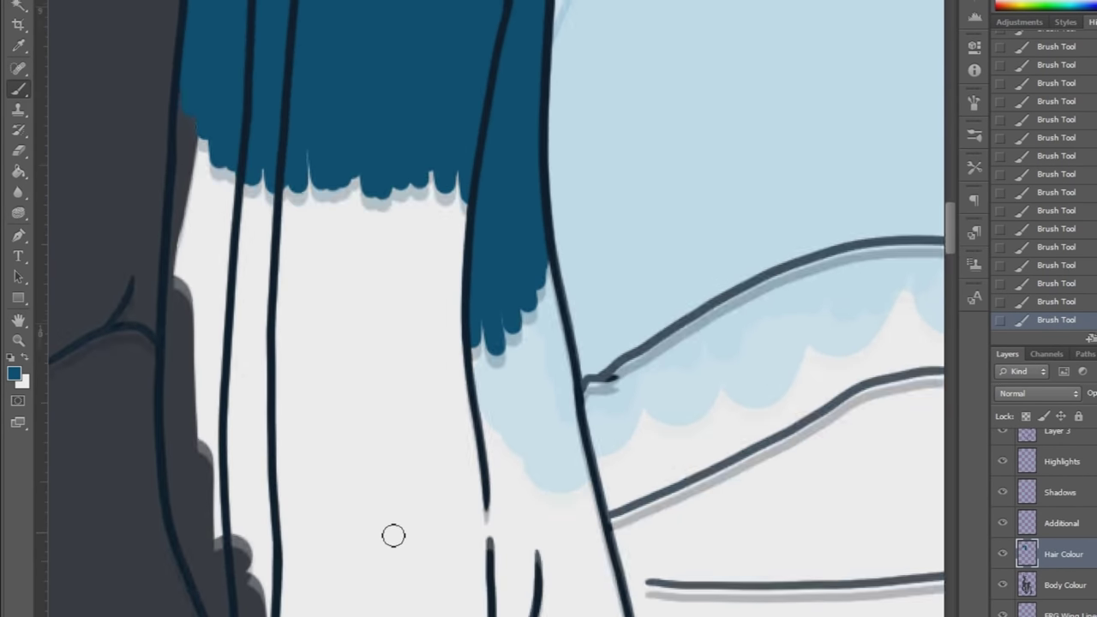
pyautogui.moveTo(182, 132)
pyautogui.mouseDown()
pyautogui.moveTo(177, 502)
pyautogui.moveTo(199, 159)
pyautogui.moveTo(277, 423)
pyautogui.moveTo(237, 514)
pyautogui.mouseUp()
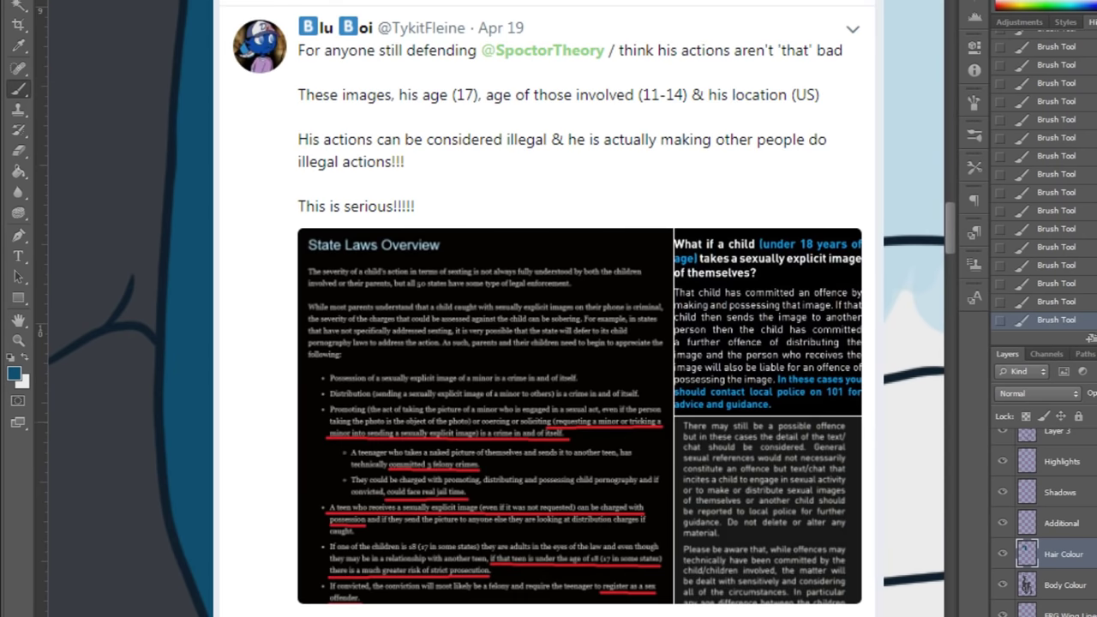
# Fill the hanging mane strands over the shoulder with blue, erasing the overspill.
pyautogui.scroll(-10, 495, 309)
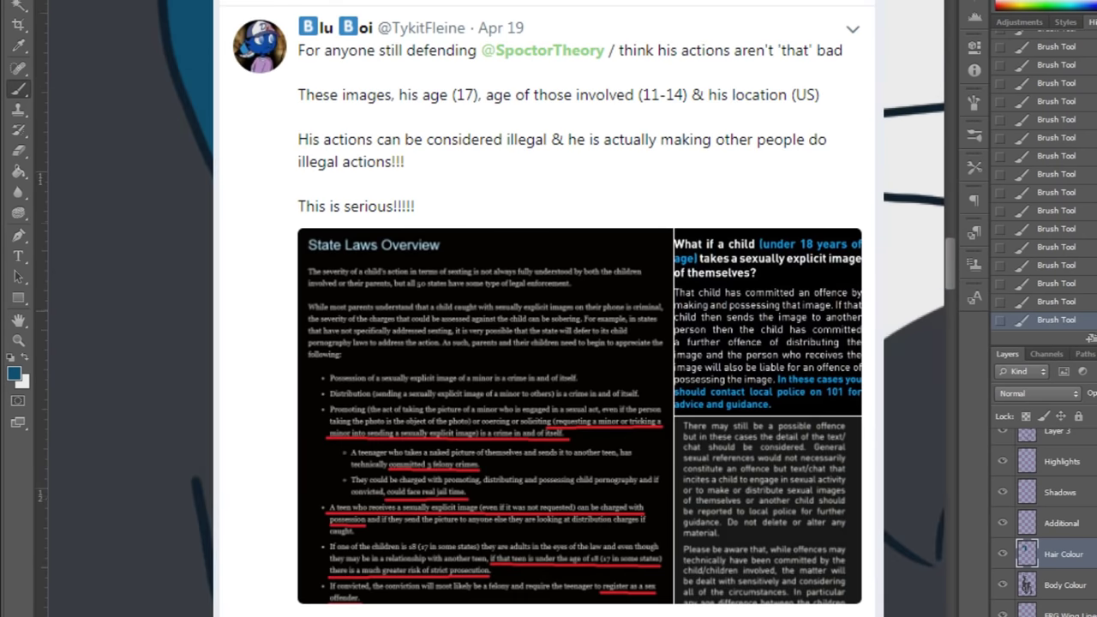
pyautogui.scroll(-6, 495, 309)
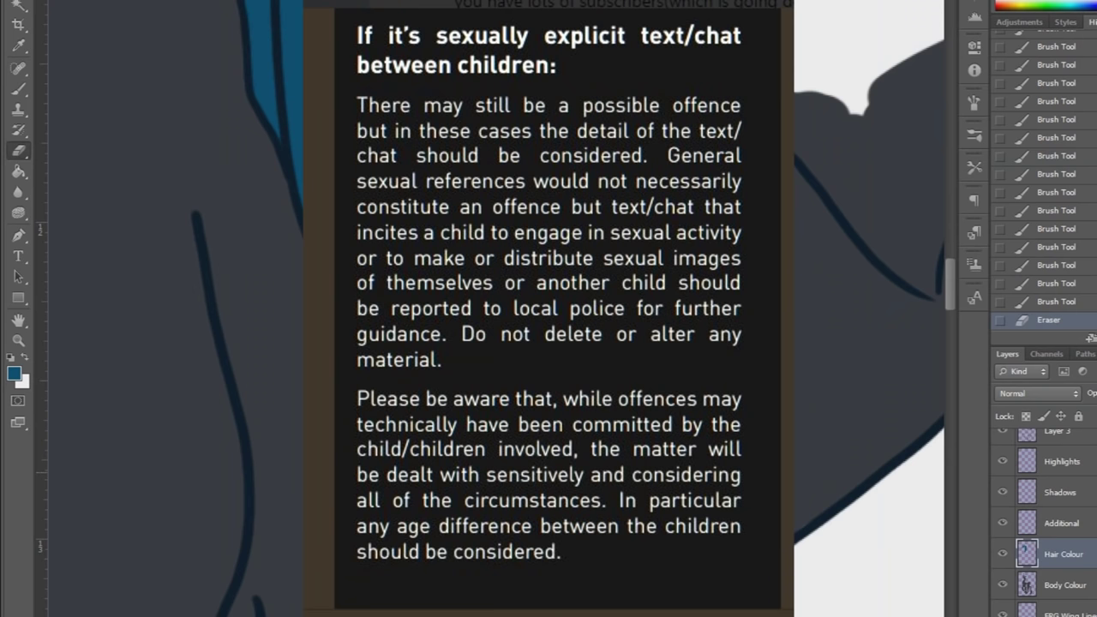
pyautogui.scroll(1, 495, 309)
pyautogui.click(19, 89)
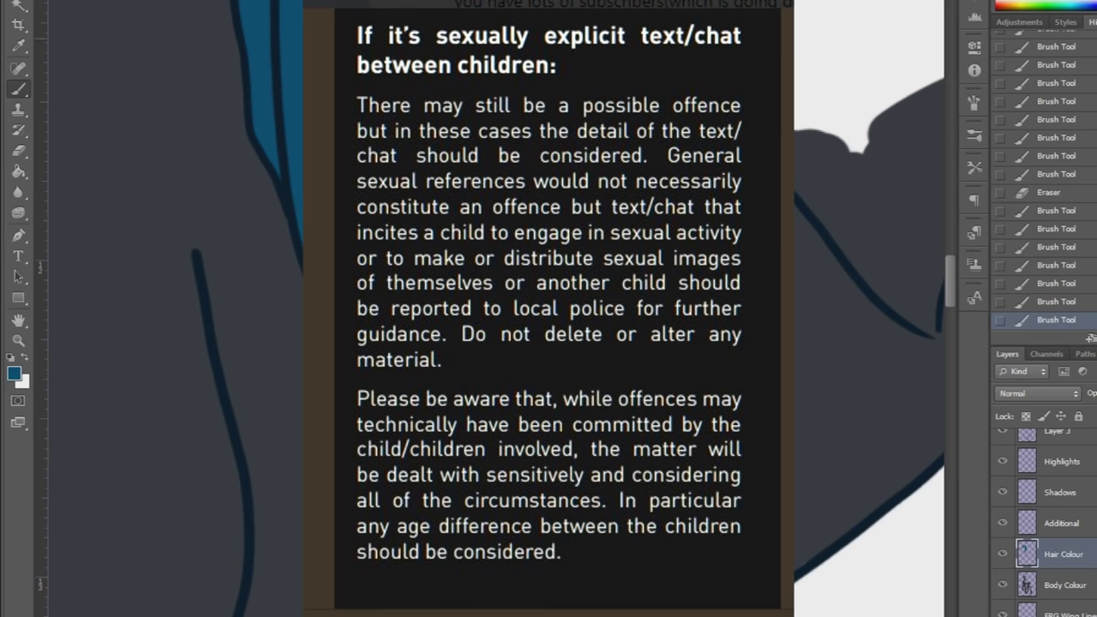
pyautogui.scroll(6, 495, 308)
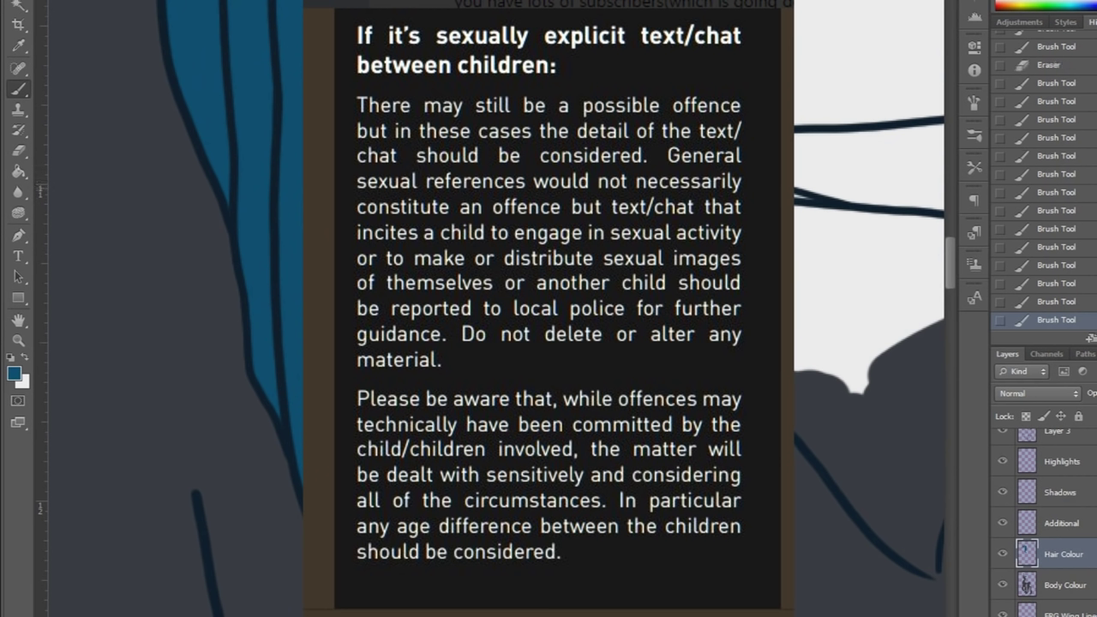
pyautogui.scroll(3, 497, 308)
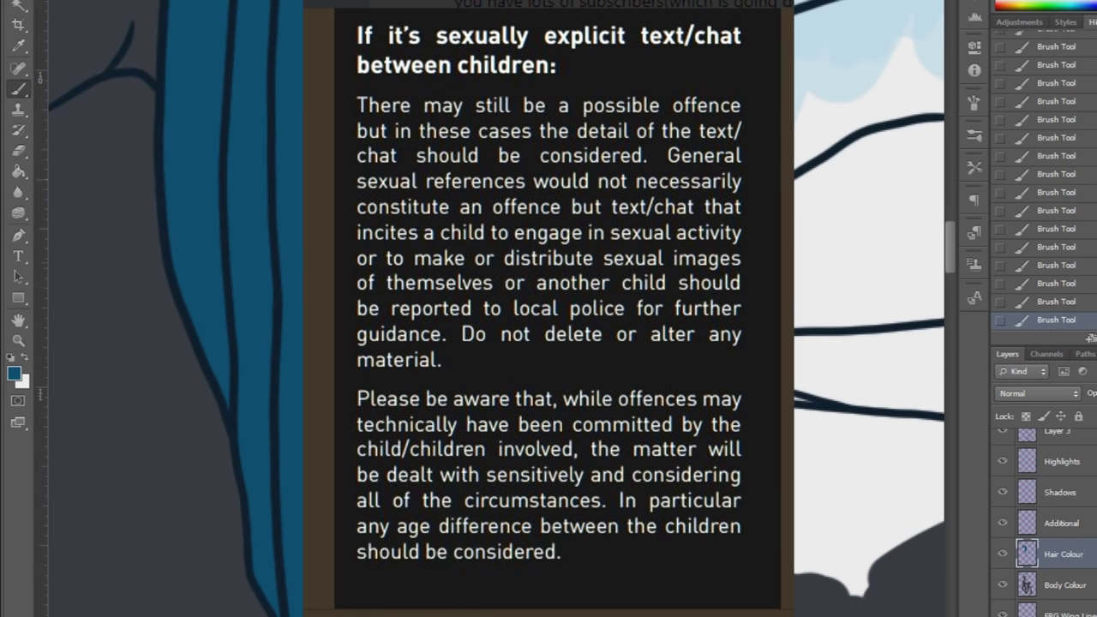
# Start filling the tail base above the rump with blue, working from its front tip along the upper and lower outlines.
pyautogui.hscroll(5, 497, 308)
pyautogui.moveTo(219, 197); pyautogui.dragTo(262, 212)
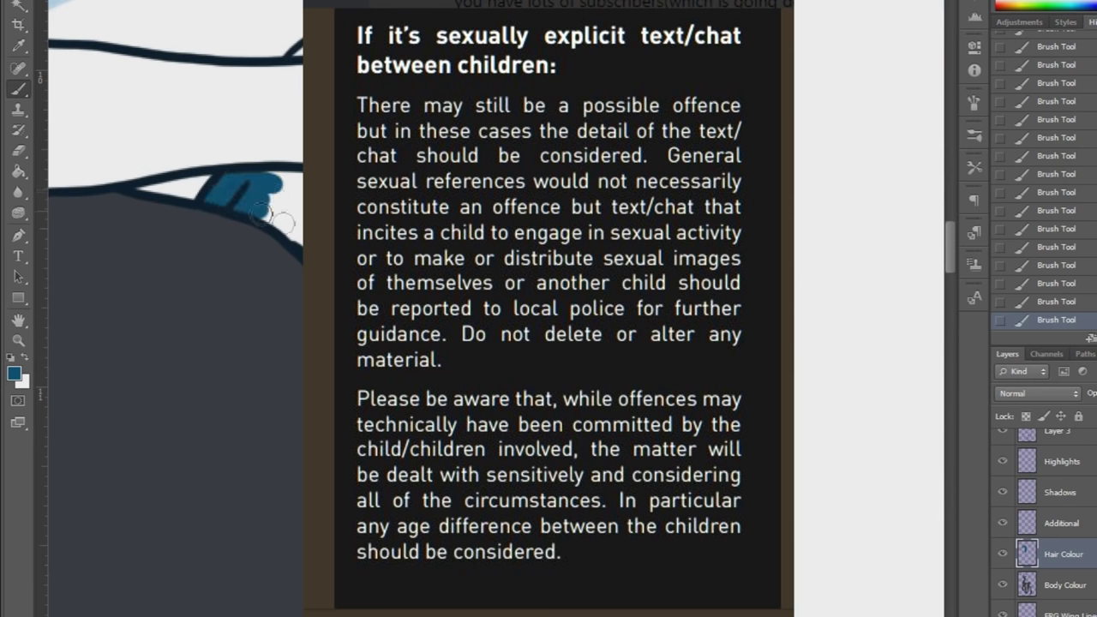
pyautogui.scroll(-4, 497, 309)
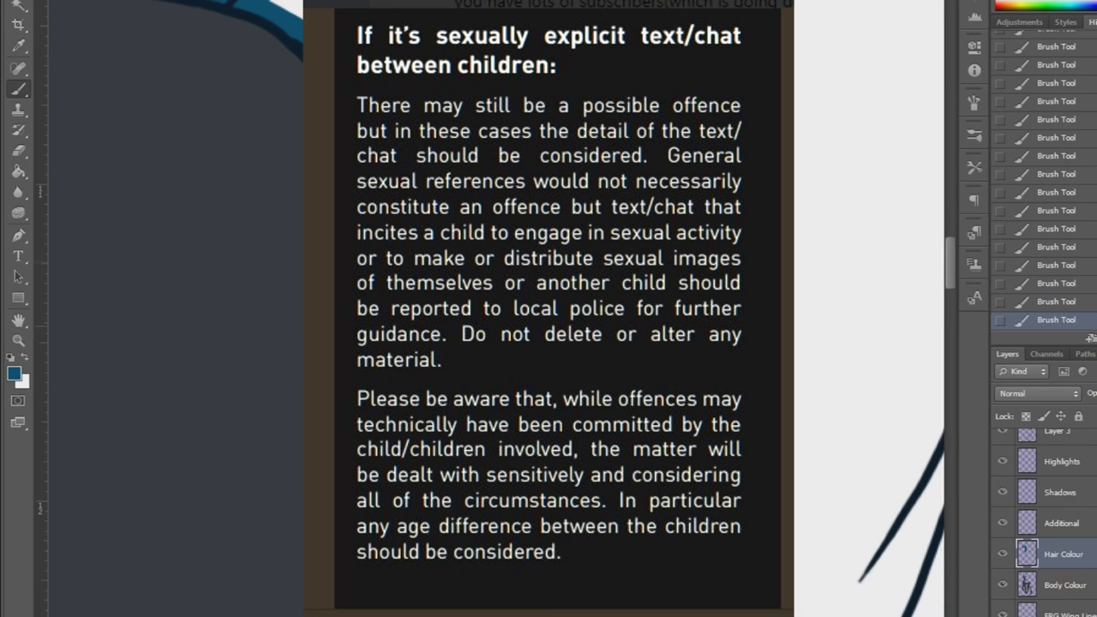
pyautogui.scroll(4, 283, 198)
pyautogui.moveTo(269, 195); pyautogui.dragTo(296, 193)
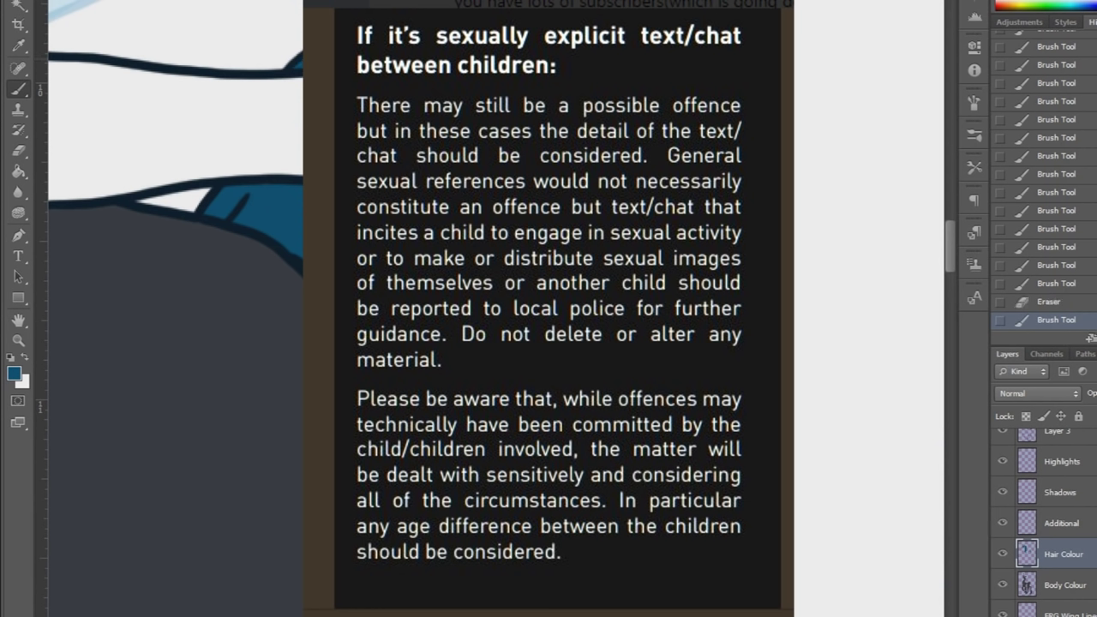
pyautogui.moveTo(797, 120); pyautogui.dragTo(846, 140)
pyautogui.hscroll(5, 844, 141)
pyautogui.scroll(3, 844, 142)
pyautogui.moveTo(250, 142); pyautogui.dragTo(275, 74)
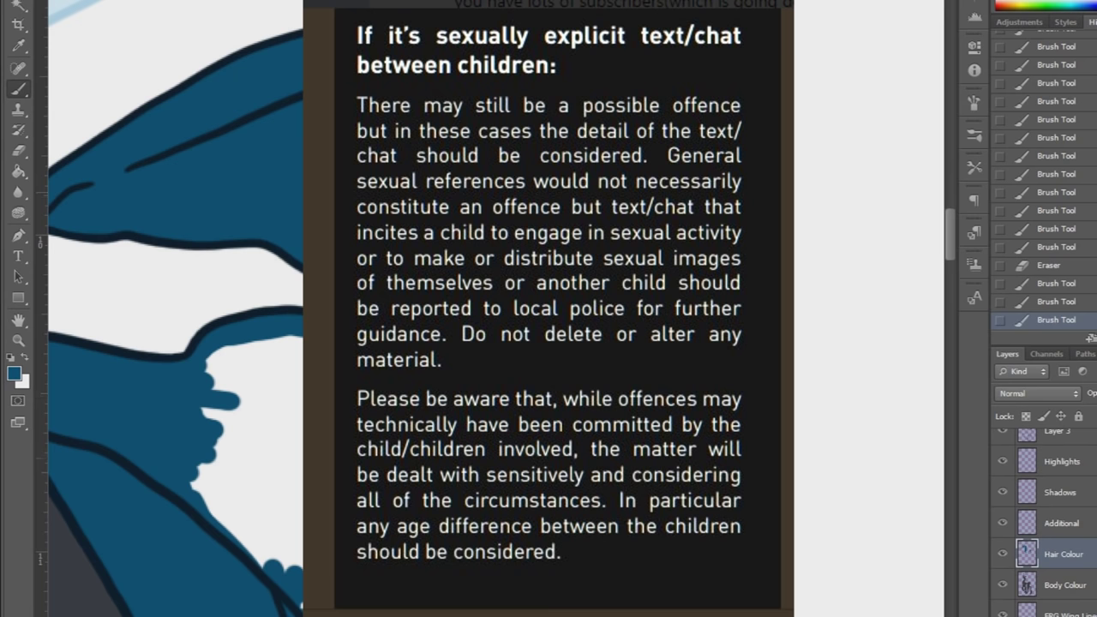
# Fill the broad upper section of the tail with blue and follow its outer edge downward.
pyautogui.scroll(-5, 248, 308)
pyautogui.moveTo(214, 52)
pyautogui.mouseDown()
pyautogui.moveTo(287, 26)
pyautogui.moveTo(287, 385)
pyautogui.moveTo(232, 591)
pyautogui.mouseUp()
pyautogui.hscroll(5, 497, 308)
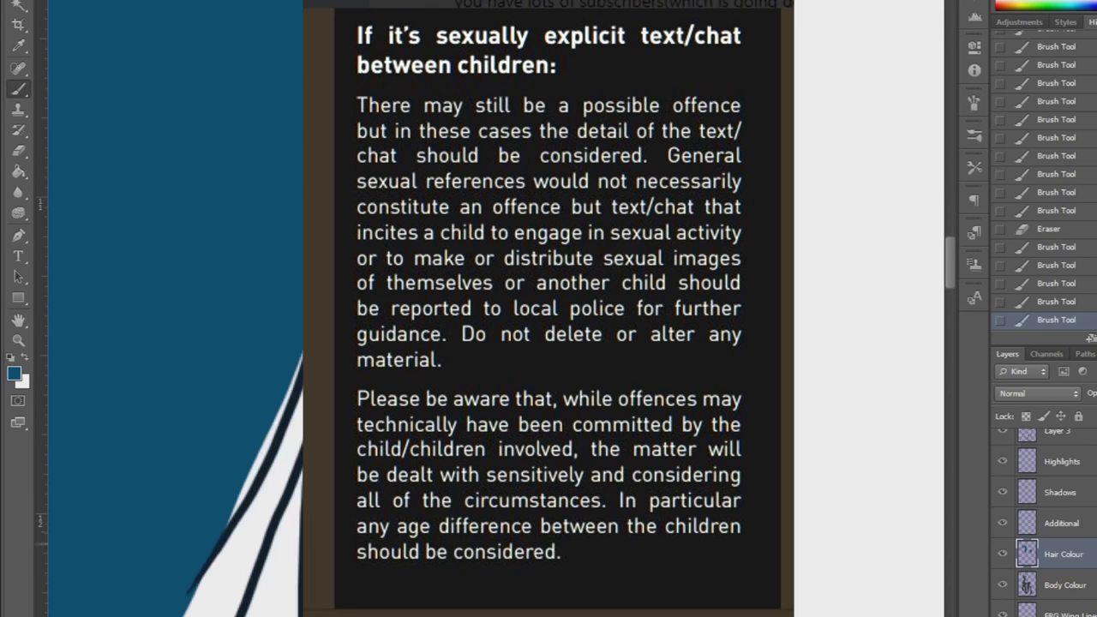
pyautogui.scroll(-2, 497, 308)
pyautogui.click(60, 1)
pyautogui.press('Return')
pyautogui.moveTo(325, 217)
pyautogui.mouseDown()
pyautogui.moveTo(171, 599)
pyautogui.moveTo(244, 557)
pyautogui.mouseUp()
pyautogui.scroll(-3, 320, 385)
pyautogui.rightClick(295, 91)
pyautogui.moveTo(293, 13)
pyautogui.mouseDown()
pyautogui.moveTo(245, 336)
pyautogui.moveTo(137, 471)
pyautogui.moveTo(271, 287)
pyautogui.moveTo(276, 436)
pyautogui.moveTo(265, 557)
pyautogui.moveTo(288, 531)
pyautogui.mouseUp()
# Extend the blue down the narrow tail strands from the upper tail to the hind leg's hock.
pyautogui.scroll(-3, 257, 502)
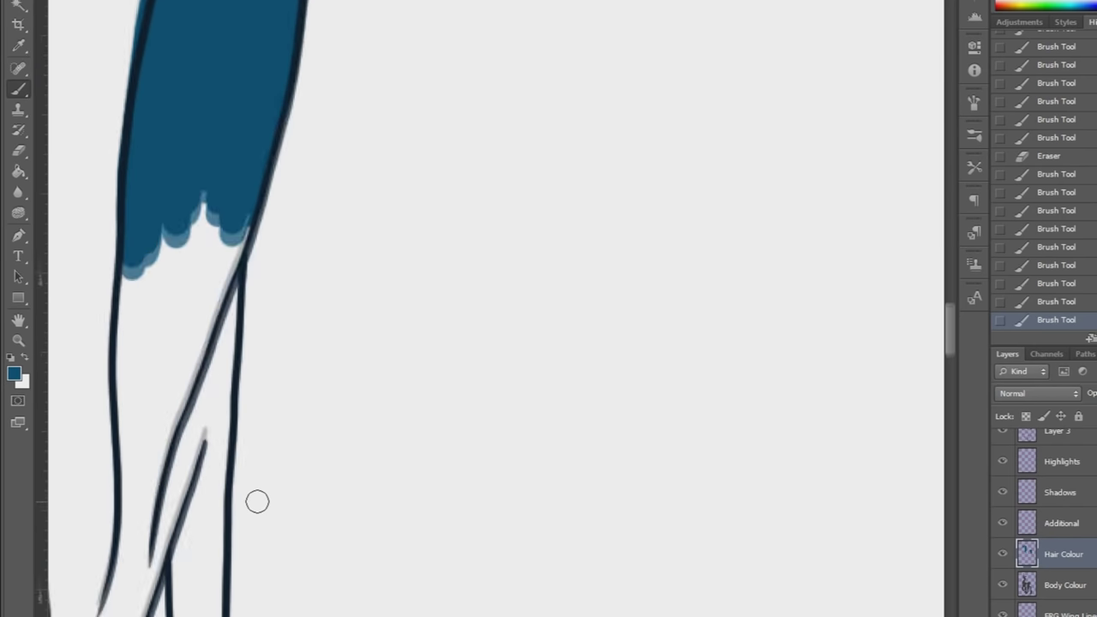
pyautogui.scroll(-2, 257, 501)
pyautogui.moveTo(181, 392)
pyautogui.mouseDown()
pyautogui.moveTo(190, 504)
pyautogui.moveTo(205, 296)
pyautogui.mouseUp()
pyautogui.moveTo(140, 133); pyautogui.dragTo(158, 256)
pyautogui.scroll(-5, 162, 359)
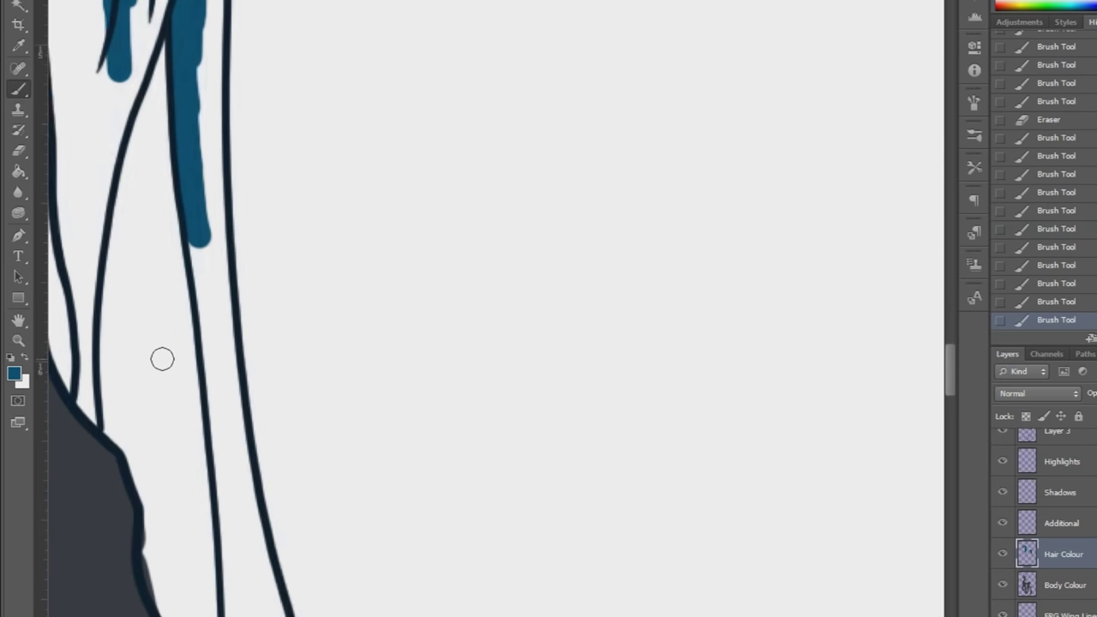
pyautogui.scroll(-3, 162, 359)
pyautogui.moveTo(146, 406)
pyautogui.mouseDown()
pyautogui.moveTo(171, 497)
pyautogui.moveTo(147, 343)
pyautogui.moveTo(111, 274)
pyautogui.moveTo(98, 77)
pyautogui.moveTo(227, 479)
pyautogui.moveTo(244, 360)
pyautogui.moveTo(290, 536)
pyautogui.moveTo(242, 518)
pyautogui.moveTo(244, 612)
pyautogui.mouseUp()
# Line the tail with blue where it passes behind the hock, erasing the overspill.
pyautogui.scroll(-7, 269, 553)
pyautogui.moveTo(205, 98)
pyautogui.mouseDown()
pyautogui.moveTo(199, 358)
pyautogui.moveTo(245, 197)
pyautogui.mouseUp()
pyautogui.press('e')
pyautogui.moveTo(182, 308); pyautogui.dragTo(196, 418)
pyautogui.press('b')
pyautogui.moveTo(250, 218)
pyautogui.mouseDown()
pyautogui.moveTo(286, 179)
pyautogui.moveTo(273, 165)
pyautogui.moveTo(313, 596)
pyautogui.mouseUp()
# Continue the blue down the tail along the back edge of the lower hind leg.
pyautogui.scroll(-5, 311, 571)
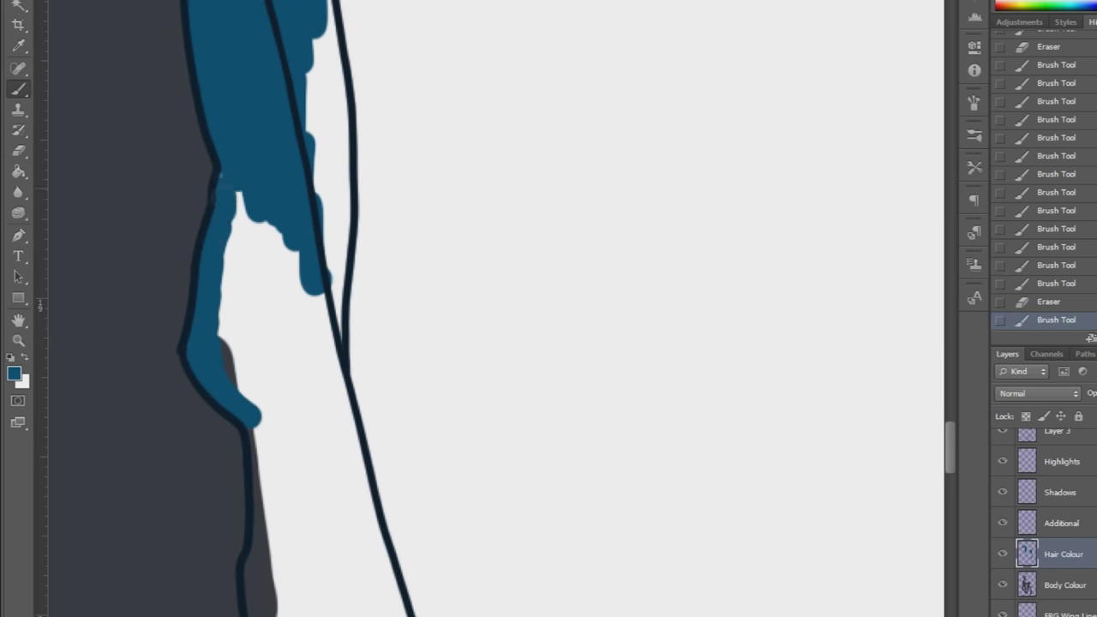
pyautogui.moveTo(221, 184); pyautogui.dragTo(325, 420)
pyautogui.moveTo(223, 283); pyautogui.dragTo(369, 585)
pyautogui.scroll(-5, 369, 585)
pyautogui.moveTo(280, 381); pyautogui.dragTo(262, 154)
pyautogui.moveTo(264, 154); pyautogui.dragTo(300, 223)
pyautogui.scroll(-7, 255, 323)
# Fill the front strands of the upper tail around the leaf-shaped opening with blue down to the hock, erasing the overspill.
pyautogui.click(628, 324)
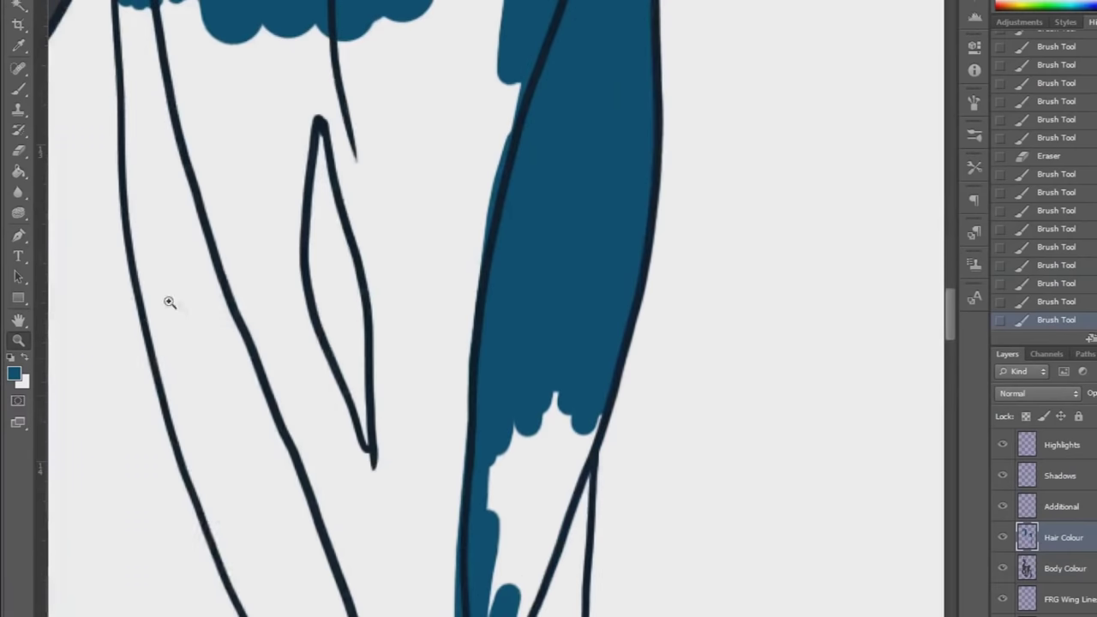
pyautogui.moveTo(176, 196)
pyautogui.mouseDown()
pyautogui.moveTo(177, 226)
pyautogui.moveTo(147, 39)
pyautogui.moveTo(190, 367)
pyautogui.moveTo(288, 591)
pyautogui.moveTo(284, 548)
pyautogui.mouseUp()
pyautogui.press('e')
pyautogui.moveTo(219, 603); pyautogui.dragTo(199, 553)
pyautogui.press('b')
pyautogui.moveTo(226, 280)
pyautogui.mouseDown()
pyautogui.moveTo(259, 347)
pyautogui.moveTo(263, 43)
pyautogui.moveTo(319, 38)
pyautogui.moveTo(390, 172)
pyautogui.moveTo(421, 343)
pyautogui.moveTo(355, 471)
pyautogui.mouseUp()
pyautogui.moveTo(418, 309)
pyautogui.mouseDown()
pyautogui.moveTo(452, 317)
pyautogui.moveTo(444, 497)
pyautogui.moveTo(503, 500)
pyautogui.mouseUp()
pyautogui.scroll(-5, 399, 477)
pyautogui.moveTo(296, 205)
pyautogui.mouseDown()
pyautogui.moveTo(426, 424)
pyautogui.moveTo(430, 507)
pyautogui.moveTo(424, 272)
pyautogui.moveTo(347, 205)
pyautogui.mouseUp()
pyautogui.moveTo(573, 34)
pyautogui.mouseDown()
pyautogui.moveTo(555, 368)
pyautogui.moveTo(497, 501)
pyautogui.moveTo(575, 610)
pyautogui.mouseUp()
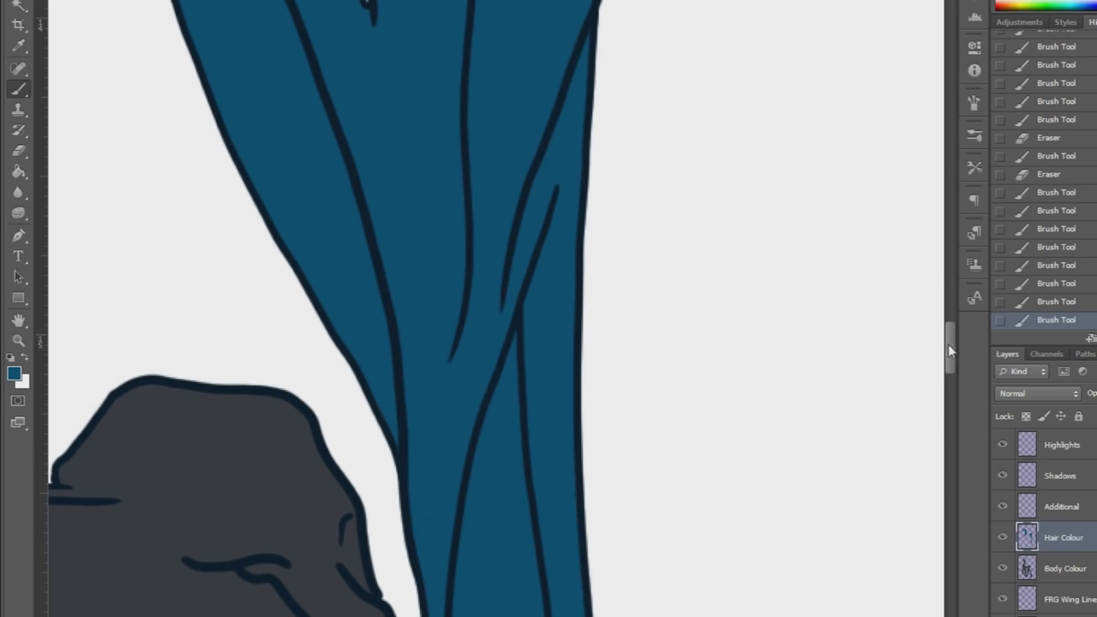
# Fill the tail area showing through the notch in the lower hind leg's front edge with blue.
pyautogui.moveTo(949, 350); pyautogui.dragTo(950, 452)
pyautogui.click(53, 1)
pyautogui.moveTo(287, 201)
pyautogui.mouseDown()
pyautogui.moveTo(313, 254)
pyautogui.moveTo(291, 341)
pyautogui.mouseUp()
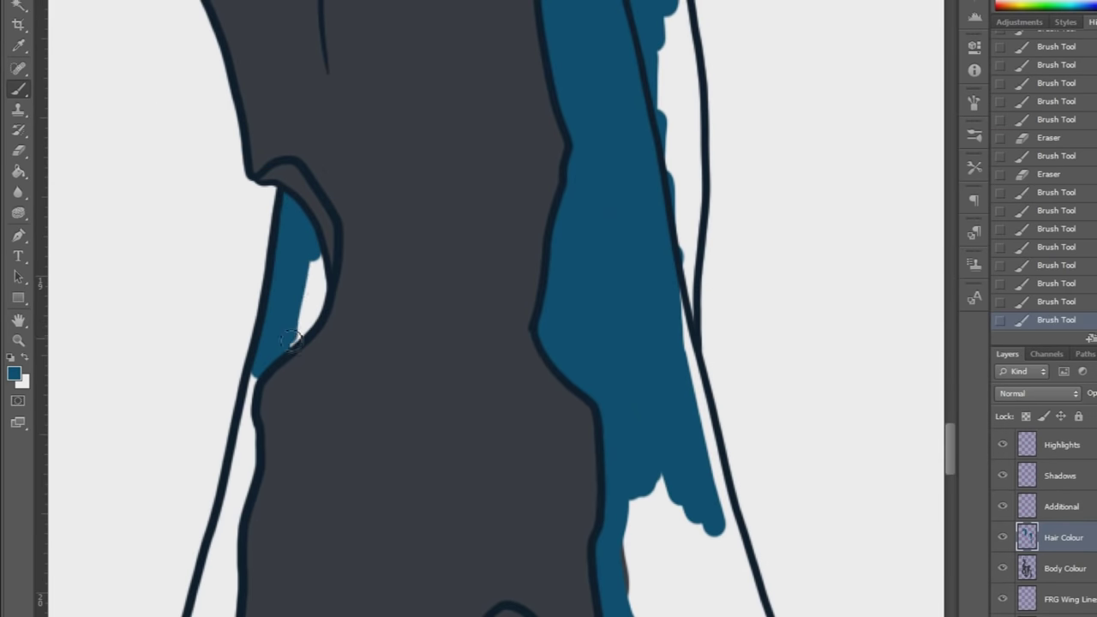
pyautogui.moveTo(254, 377); pyautogui.dragTo(230, 511)
pyautogui.hscroll(2, 464, 172)
# Fill the tail's thin outer strand and the adjoining area behind the lower hind leg with blue.
pyautogui.moveTo(460, 139); pyautogui.dragTo(478, 6)
pyautogui.scroll(1, 473, 34)
pyautogui.moveTo(479, 50)
pyautogui.mouseDown()
pyautogui.moveTo(482, 136)
pyautogui.moveTo(485, 183)
pyautogui.mouseUp()
pyautogui.moveTo(487, 306); pyautogui.dragTo(490, 409)
pyautogui.moveTo(950, 441); pyautogui.dragTo(950, 460)
pyautogui.moveTo(489, 181); pyautogui.dragTo(499, 307)
pyautogui.moveTo(435, 412)
pyautogui.mouseDown()
pyautogui.moveTo(455, 426)
pyautogui.moveTo(486, 567)
pyautogui.mouseUp()
pyautogui.moveTo(454, 492); pyautogui.dragTo(514, 411)
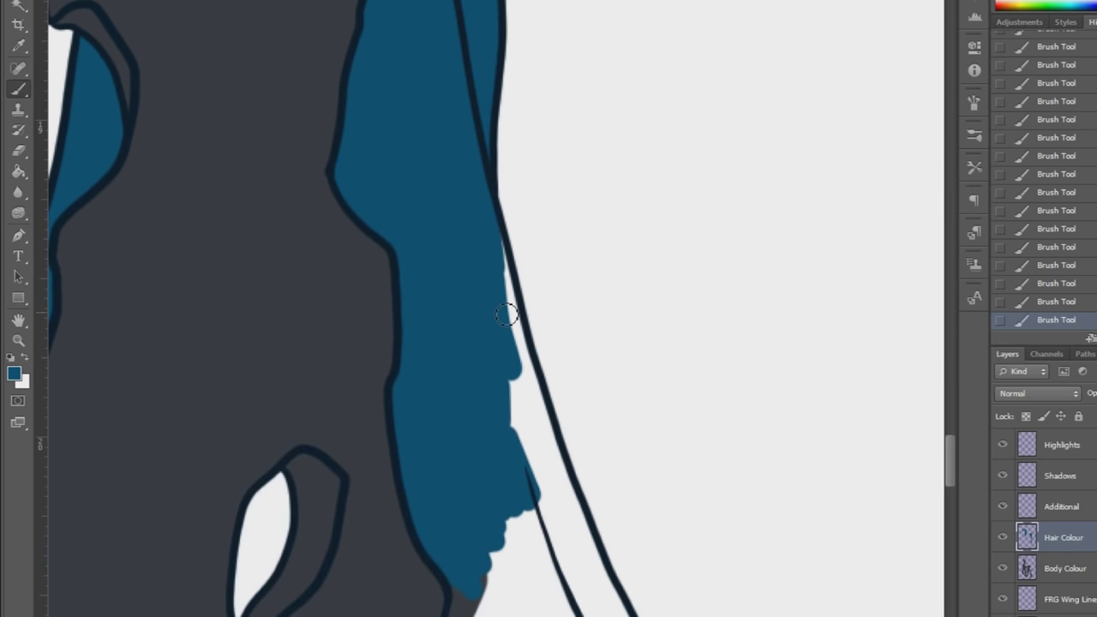
# Fill the tail beside the hoof with blue, including the small folds and the strands visible through the hoof's hole.
pyautogui.scroll(-5, 491, 329)
pyautogui.moveTo(460, 184)
pyautogui.mouseDown()
pyautogui.moveTo(436, 346)
pyautogui.moveTo(491, 495)
pyautogui.mouseUp()
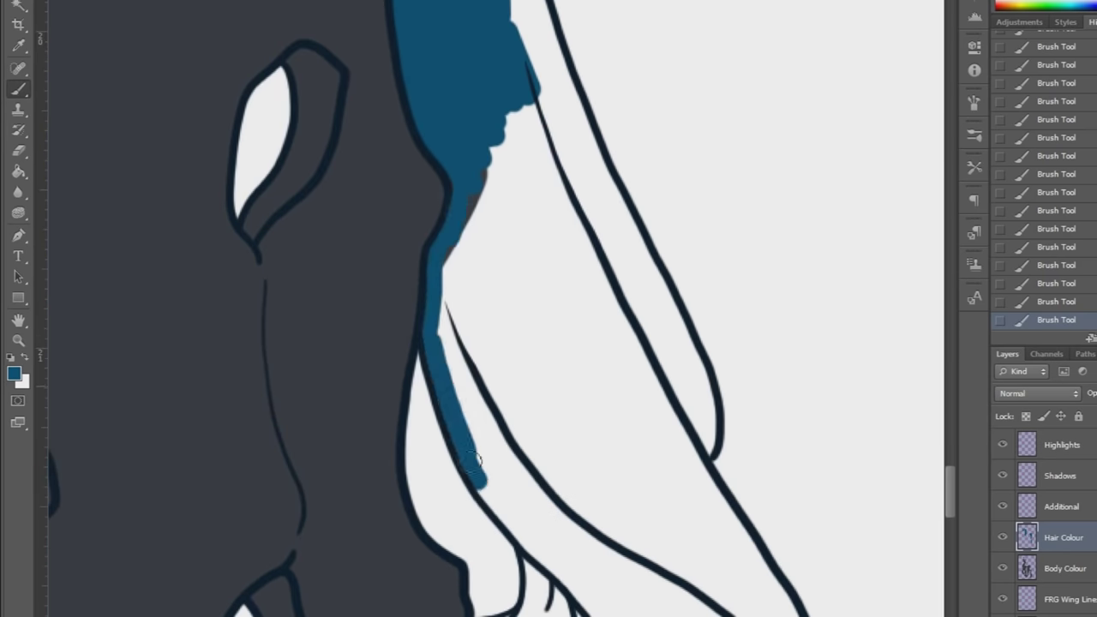
pyautogui.scroll(-2, 605, 549)
pyautogui.moveTo(477, 555); pyautogui.dragTo(467, 572)
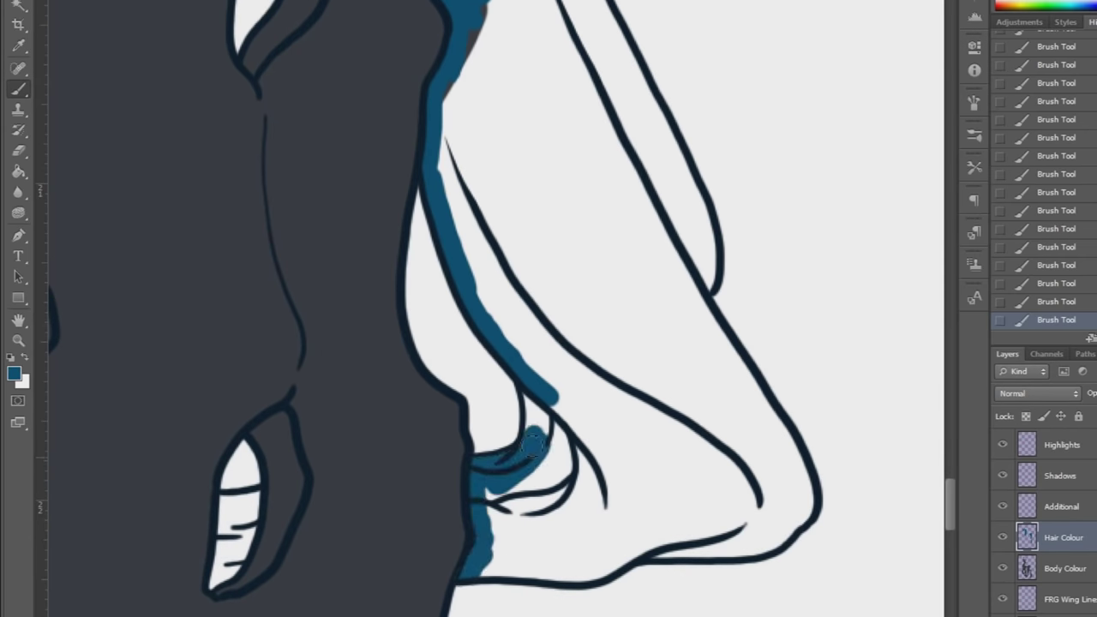
pyautogui.moveTo(517, 353)
pyautogui.mouseDown()
pyautogui.moveTo(452, 98)
pyautogui.moveTo(582, 288)
pyautogui.moveTo(514, 257)
pyautogui.moveTo(572, 385)
pyautogui.moveTo(641, 424)
pyautogui.mouseUp()
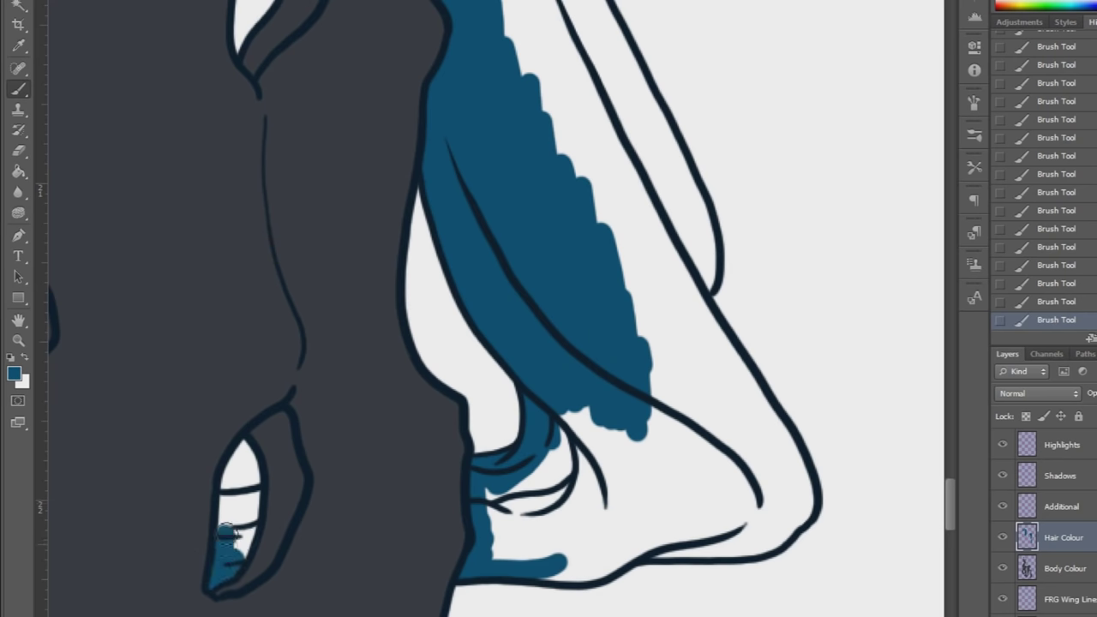
pyautogui.hscroll(2, 573, 613)
pyautogui.moveTo(426, 502)
pyautogui.mouseDown()
pyautogui.moveTo(396, 547)
pyautogui.moveTo(422, 418)
pyautogui.moveTo(413, 566)
pyautogui.mouseUp()
pyautogui.moveTo(515, 544); pyautogui.dragTo(501, 540)
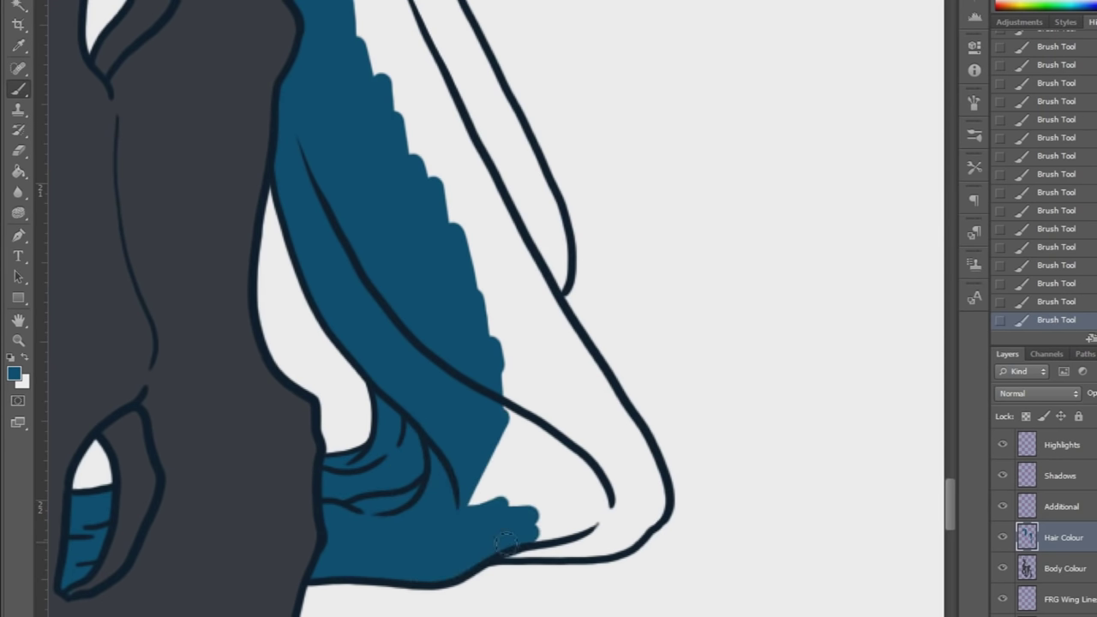
# Extend the blue to the tail's lower outer bend and fill the long outer strand above it.
pyautogui.moveTo(514, 351)
pyautogui.mouseDown()
pyautogui.moveTo(509, 437)
pyautogui.moveTo(588, 494)
pyautogui.moveTo(597, 546)
pyautogui.mouseUp()
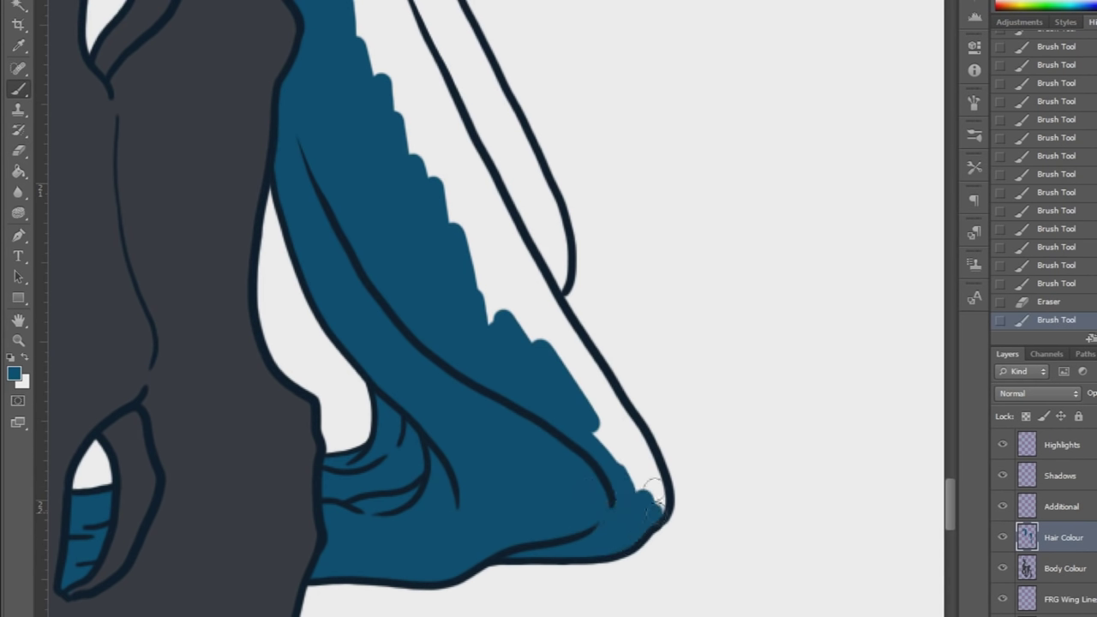
pyautogui.moveTo(653, 495); pyautogui.dragTo(604, 429)
pyautogui.moveTo(590, 391); pyautogui.dragTo(605, 390)
pyautogui.moveTo(546, 301)
pyautogui.mouseDown()
pyautogui.moveTo(467, 197)
pyautogui.moveTo(426, 88)
pyautogui.moveTo(527, 215)
pyautogui.mouseUp()
pyautogui.moveTo(952, 497); pyautogui.dragTo(952, 473)
pyautogui.moveTo(356, 278)
pyautogui.mouseDown()
pyautogui.moveTo(367, 356)
pyautogui.moveTo(367, 162)
pyautogui.mouseUp()
pyautogui.moveTo(355, 4)
pyautogui.mouseDown()
pyautogui.moveTo(437, 314)
pyautogui.moveTo(530, 456)
pyautogui.mouseUp()
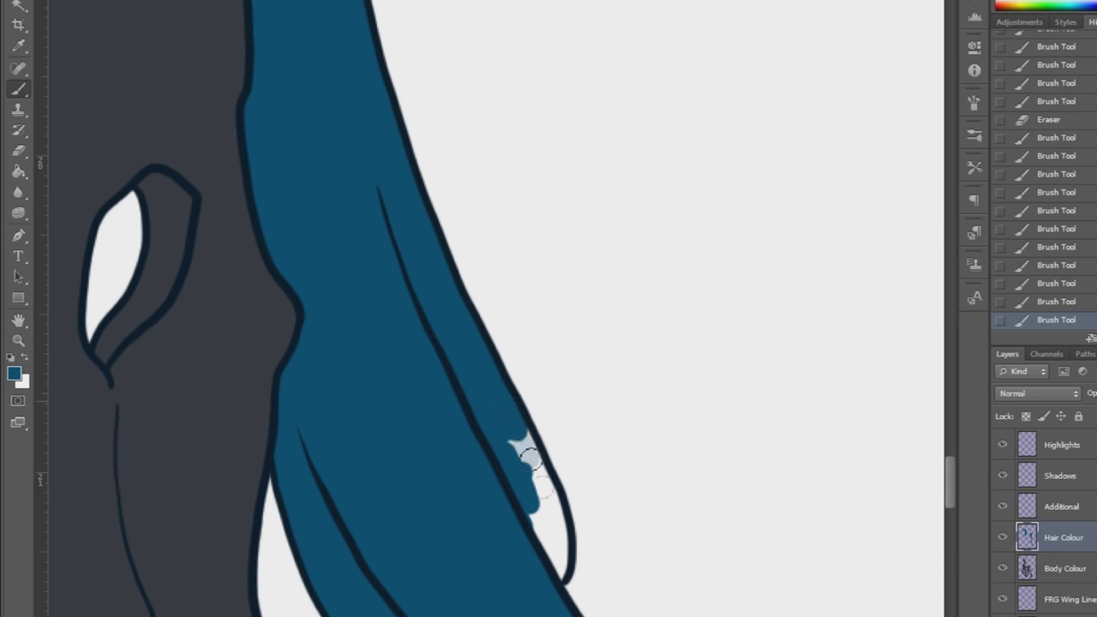
# Start filling the wavy tail strands on the ground in front of the hind hoof with blue.
pyautogui.scroll(-5, 540, 362)
pyautogui.hscroll(-8, 540, 363)
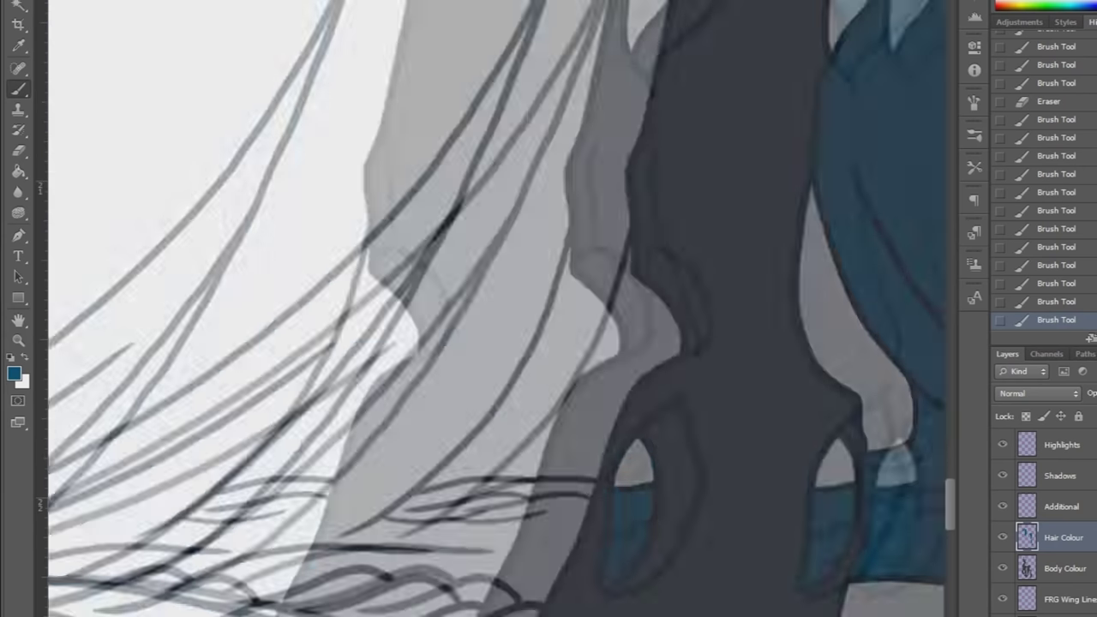
pyautogui.scroll(-3, 385, 553)
pyautogui.moveTo(137, 370)
pyautogui.mouseDown()
pyautogui.moveTo(240, 470)
pyautogui.moveTo(409, 450)
pyautogui.moveTo(426, 548)
pyautogui.mouseUp()
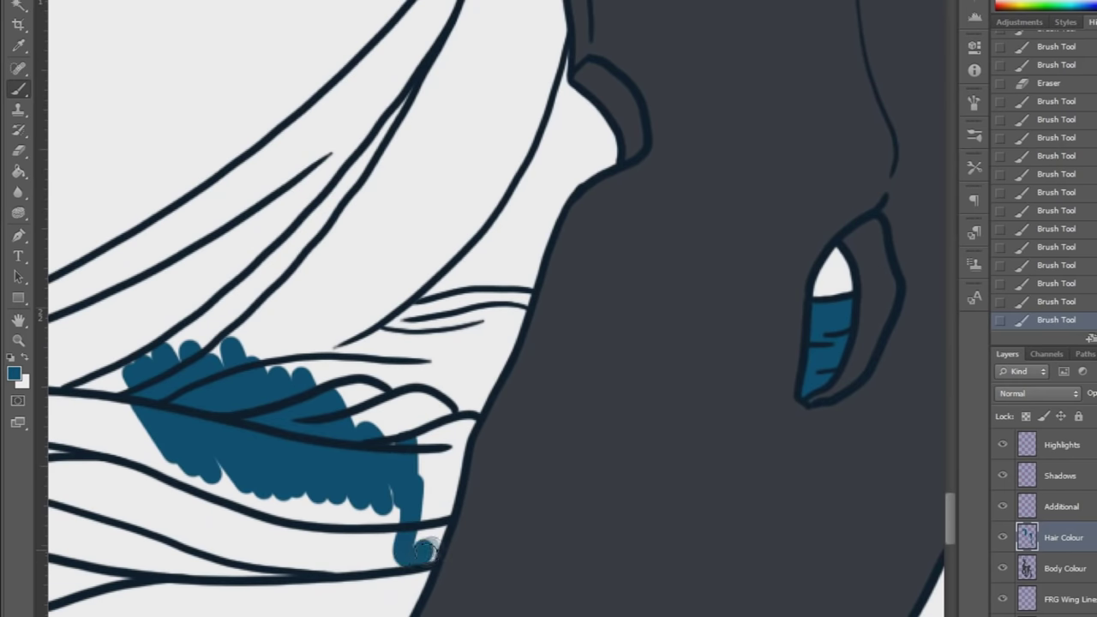
pyautogui.moveTo(433, 474)
pyautogui.mouseDown()
pyautogui.moveTo(463, 424)
pyautogui.moveTo(359, 403)
pyautogui.moveTo(427, 314)
pyautogui.mouseUp()
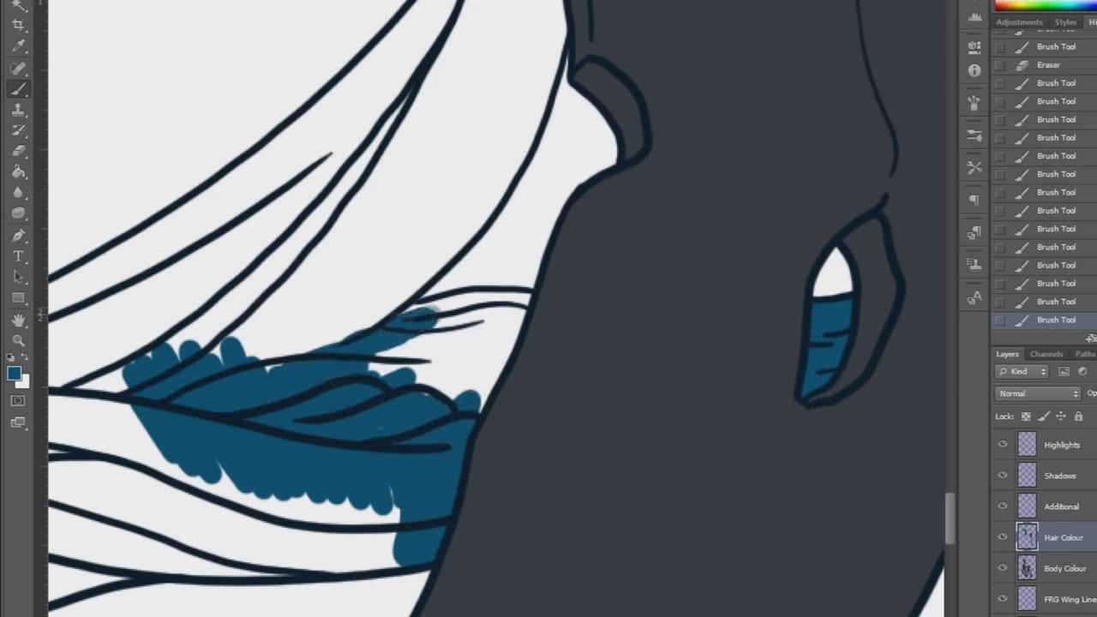
pyautogui.moveTo(475, 408)
pyautogui.mouseDown()
pyautogui.moveTo(446, 343)
pyautogui.moveTo(402, 360)
pyautogui.mouseUp()
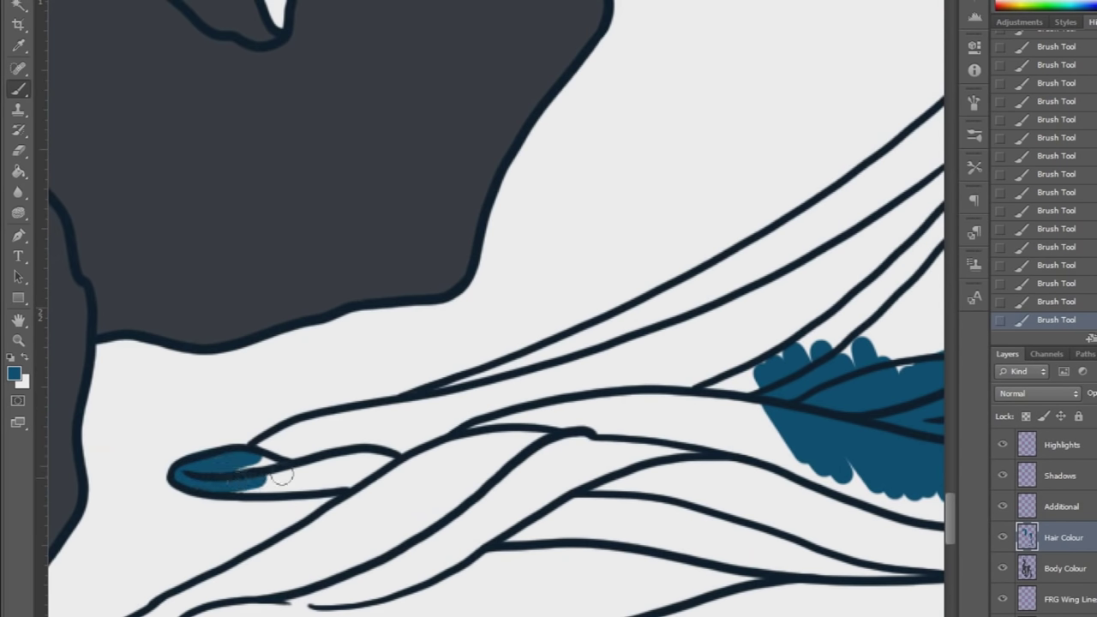
# Fill the rounded strand tip on the ground and the strands leading back from it with blue, erasing the overspill.
pyautogui.moveTo(249, 481); pyautogui.dragTo(338, 470)
pyautogui.moveTo(289, 436)
pyautogui.mouseDown()
pyautogui.moveTo(360, 463)
pyautogui.moveTo(411, 424)
pyautogui.moveTo(523, 402)
pyautogui.mouseUp()
pyautogui.press('e')
pyautogui.click(18, 88)
pyautogui.moveTo(538, 364)
pyautogui.mouseDown()
pyautogui.moveTo(734, 338)
pyautogui.moveTo(724, 392)
pyautogui.mouseUp()
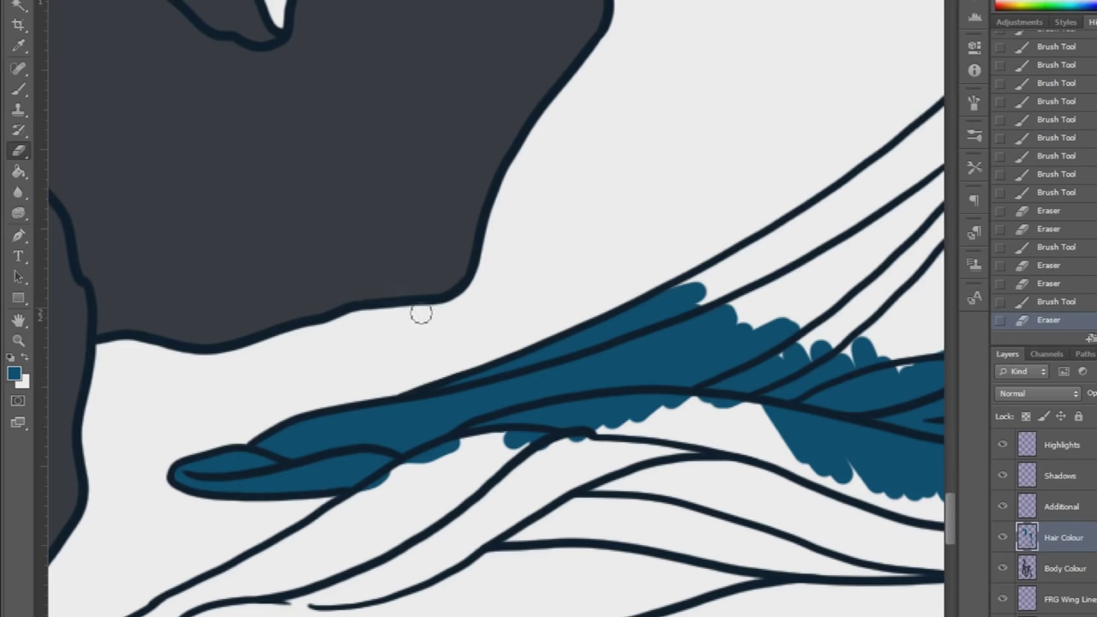
# Fill the long tail strands sweeping up from the ground toward the hind leg with blue.
pyautogui.hscroll(5, 496, 309)
pyautogui.moveTo(383, 287)
pyautogui.mouseDown()
pyautogui.moveTo(407, 276)
pyautogui.moveTo(377, 286)
pyautogui.mouseUp()
pyautogui.moveTo(735, 72); pyautogui.dragTo(728, 169)
pyautogui.moveTo(488, 331); pyautogui.dragTo(592, 305)
pyautogui.moveTo(406, 279)
pyautogui.mouseDown()
pyautogui.moveTo(504, 220)
pyautogui.moveTo(749, 8)
pyautogui.moveTo(440, 296)
pyautogui.moveTo(471, 324)
pyautogui.moveTo(694, 77)
pyautogui.moveTo(622, 300)
pyautogui.moveTo(696, 286)
pyautogui.mouseUp()
pyautogui.hscroll(3, 651, 562)
pyautogui.scroll(3, 651, 563)
pyautogui.moveTo(519, 207)
pyautogui.mouseDown()
pyautogui.moveTo(530, 193)
pyautogui.moveTo(419, 477)
pyautogui.moveTo(377, 540)
pyautogui.moveTo(458, 539)
pyautogui.moveTo(562, 334)
pyautogui.moveTo(554, 441)
pyautogui.mouseUp()
pyautogui.moveTo(591, 253)
pyautogui.mouseDown()
pyautogui.moveTo(551, 257)
pyautogui.moveTo(471, 489)
pyautogui.moveTo(480, 411)
pyautogui.mouseUp()
# Finish the upper part of the sweeping tail strands along the hind leg's front edge, erasing the overspill.
pyautogui.scroll(5, 646, 193)
pyautogui.moveTo(645, 190)
pyautogui.mouseDown()
pyautogui.moveTo(644, 340)
pyautogui.moveTo(570, 459)
pyautogui.moveTo(631, 226)
pyautogui.mouseUp()
pyautogui.click(19, 151)
pyautogui.moveTo(576, 353); pyautogui.dragTo(582, 343)
pyautogui.click(21, 90)
pyautogui.moveTo(600, 450); pyautogui.dragTo(638, 261)
pyautogui.scroll(10, 520, 292)
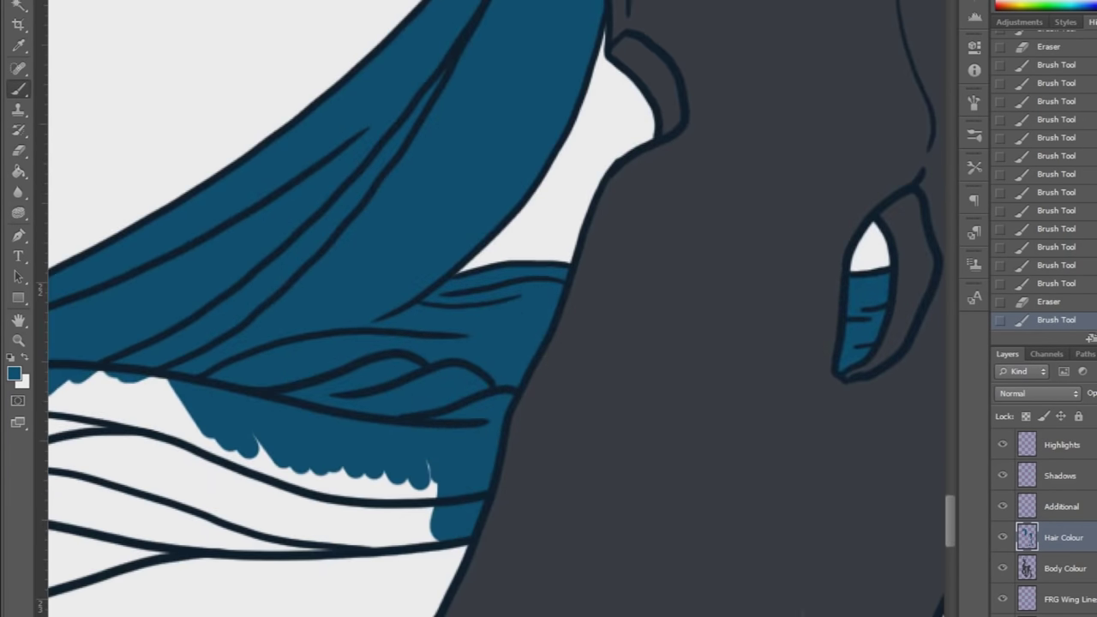
pyautogui.click(855, 385)
# Fill the lower ground strands of the tail with blue up to the edge of the hind hoof.
pyautogui.click(20, 90)
pyautogui.hscroll(-5, 211, 497)
pyautogui.moveTo(178, 506); pyautogui.dragTo(333, 499)
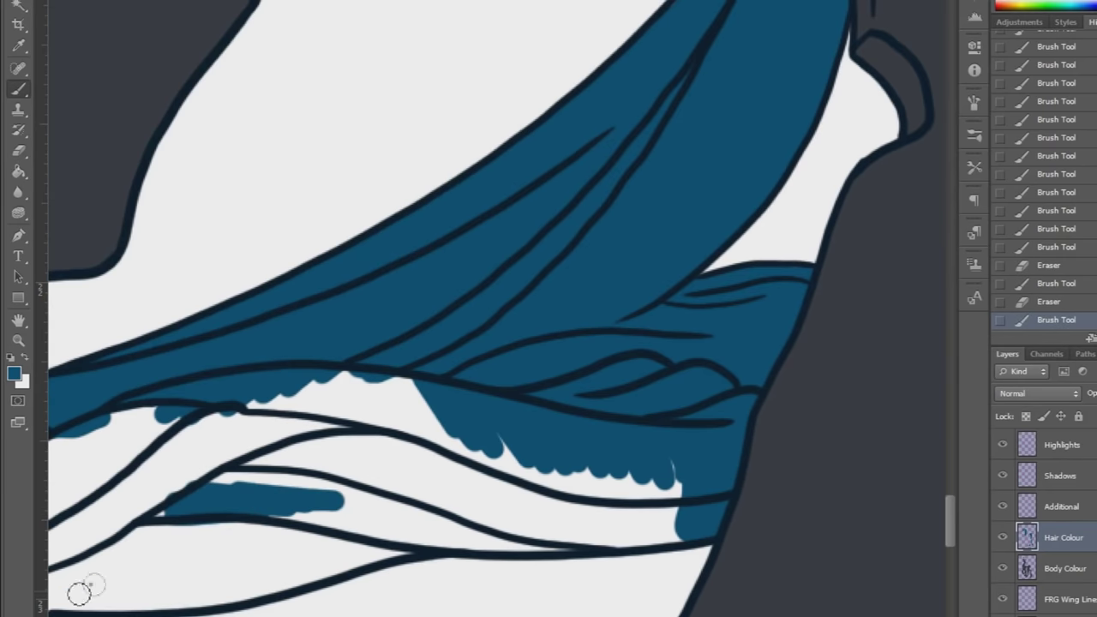
pyautogui.moveTo(84, 592)
pyautogui.mouseDown()
pyautogui.moveTo(216, 598)
pyautogui.moveTo(420, 548)
pyautogui.moveTo(493, 446)
pyautogui.mouseUp()
pyautogui.moveTo(536, 544)
pyautogui.mouseDown()
pyautogui.moveTo(574, 514)
pyautogui.moveTo(672, 481)
pyautogui.mouseUp()
pyautogui.moveTo(606, 538); pyautogui.dragTo(673, 535)
pyautogui.moveTo(670, 519); pyautogui.dragTo(624, 519)
# Extend the blue along the lower ground strands toward the tail's far bend.
pyautogui.hscroll(-5, 563, 614)
pyautogui.moveTo(125, 562)
pyautogui.mouseDown()
pyautogui.moveTo(257, 494)
pyautogui.moveTo(231, 523)
pyautogui.mouseUp()
pyautogui.moveTo(216, 592); pyautogui.dragTo(430, 542)
pyautogui.click(52, 1)
pyautogui.moveTo(343, 428)
pyautogui.mouseDown()
pyautogui.moveTo(639, 401)
pyautogui.moveTo(480, 561)
pyautogui.mouseUp()
pyautogui.hscroll(-4, 497, 308)
# Fill the folded tail strands at the far bend on the ground with blue.
pyautogui.scroll(-6, 497, 309)
pyautogui.click(51, 1)
pyautogui.doubleClick(62, 66)
pyautogui.moveTo(147, 333); pyautogui.dragTo(290, 238)
pyautogui.moveTo(174, 337)
pyautogui.mouseDown()
pyautogui.moveTo(213, 337)
pyautogui.moveTo(344, 284)
pyautogui.mouseUp()
pyautogui.moveTo(291, 257); pyautogui.dragTo(401, 249)
pyautogui.moveTo(334, 330); pyautogui.dragTo(388, 338)
# Fill the curled fold below the bend and the short blunt strand branching from it with blue.
pyautogui.moveTo(98, 464); pyautogui.dragTo(184, 516)
pyautogui.moveTo(81, 535); pyautogui.dragTo(211, 544)
pyautogui.moveTo(171, 514)
pyautogui.mouseDown()
pyautogui.moveTo(291, 540)
pyautogui.moveTo(94, 424)
pyautogui.moveTo(171, 450)
pyautogui.moveTo(324, 356)
pyautogui.moveTo(403, 324)
pyautogui.mouseUp()
pyautogui.moveTo(229, 430); pyautogui.dragTo(291, 394)
pyautogui.moveTo(419, 347)
pyautogui.mouseDown()
pyautogui.moveTo(484, 359)
pyautogui.moveTo(550, 349)
pyautogui.mouseUp()
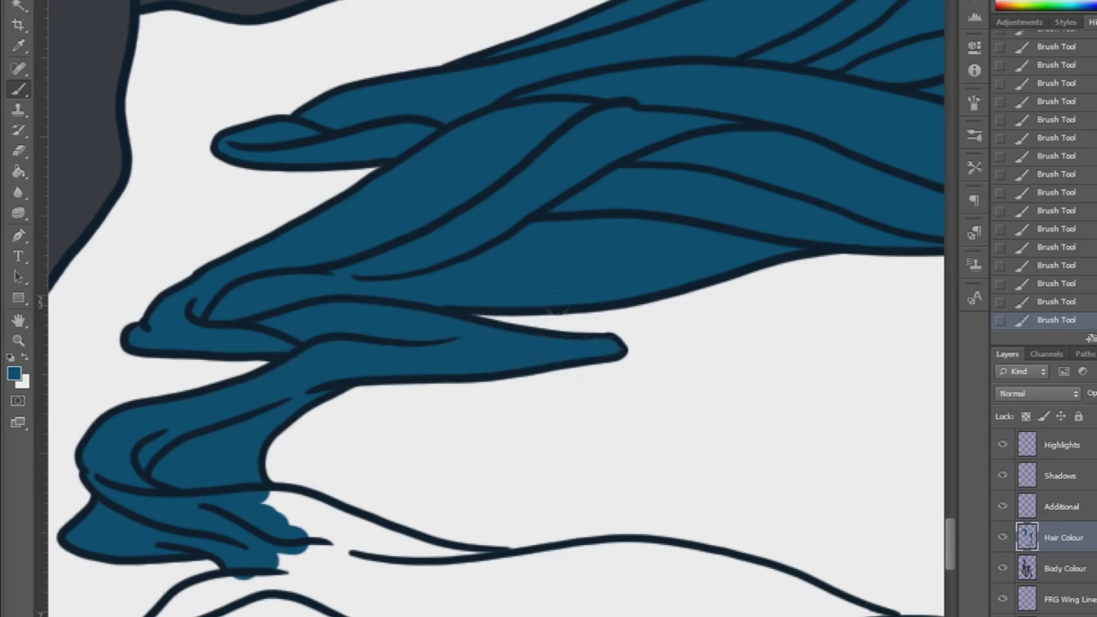
# Begin the long bottom strand of the tail with blue and fill the forked tip beneath it.
pyautogui.scroll(-3, 553, 321)
pyautogui.moveTo(121, 446)
pyautogui.mouseDown()
pyautogui.moveTo(189, 393)
pyautogui.moveTo(159, 451)
pyautogui.moveTo(297, 445)
pyautogui.moveTo(465, 477)
pyautogui.moveTo(355, 386)
pyautogui.moveTo(377, 329)
pyautogui.moveTo(492, 368)
pyautogui.moveTo(597, 467)
pyautogui.mouseUp()
pyautogui.scroll(-2, 591, 428)
pyautogui.hscroll(4, 591, 429)
pyautogui.click(46, 2)
pyautogui.moveTo(96, 482); pyautogui.dragTo(152, 482)
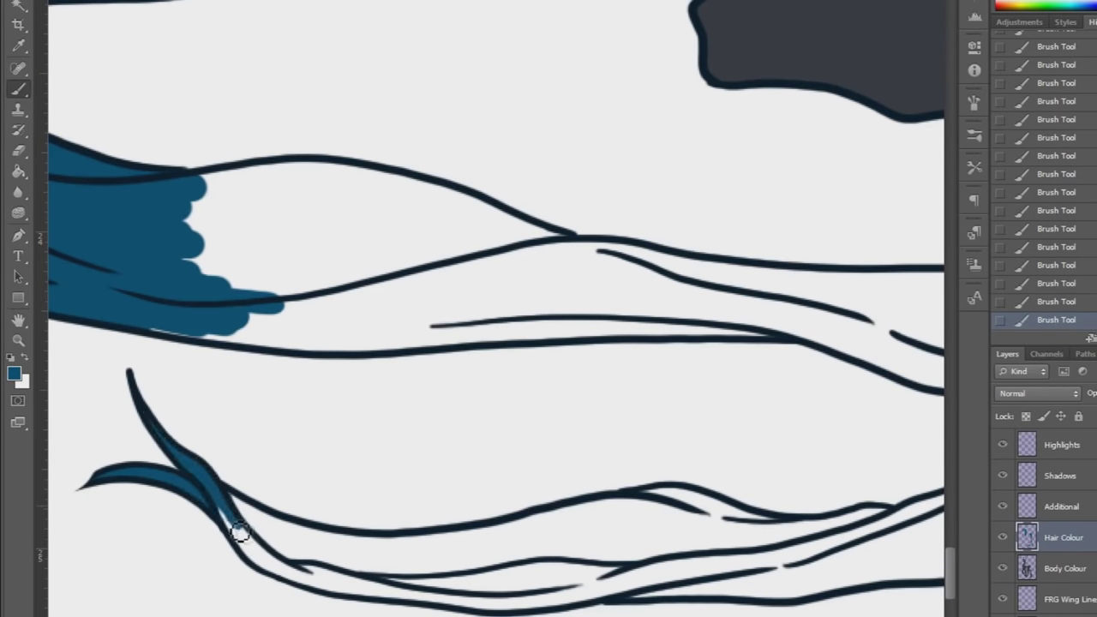
pyautogui.moveTo(279, 566); pyautogui.dragTo(247, 545)
# Extend the blue along both the wide bottom strand and the forked strand below it.
pyautogui.scroll(-1, 272, 434)
pyautogui.click(46, 2)
pyautogui.moveTo(279, 453)
pyautogui.mouseDown()
pyautogui.moveTo(423, 497)
pyautogui.moveTo(574, 501)
pyautogui.moveTo(510, 447)
pyautogui.mouseUp()
pyautogui.moveTo(163, 242)
pyautogui.mouseDown()
pyautogui.moveTo(332, 246)
pyautogui.moveTo(575, 176)
pyautogui.moveTo(282, 146)
pyautogui.moveTo(313, 85)
pyautogui.moveTo(332, 118)
pyautogui.moveTo(481, 133)
pyautogui.mouseUp()
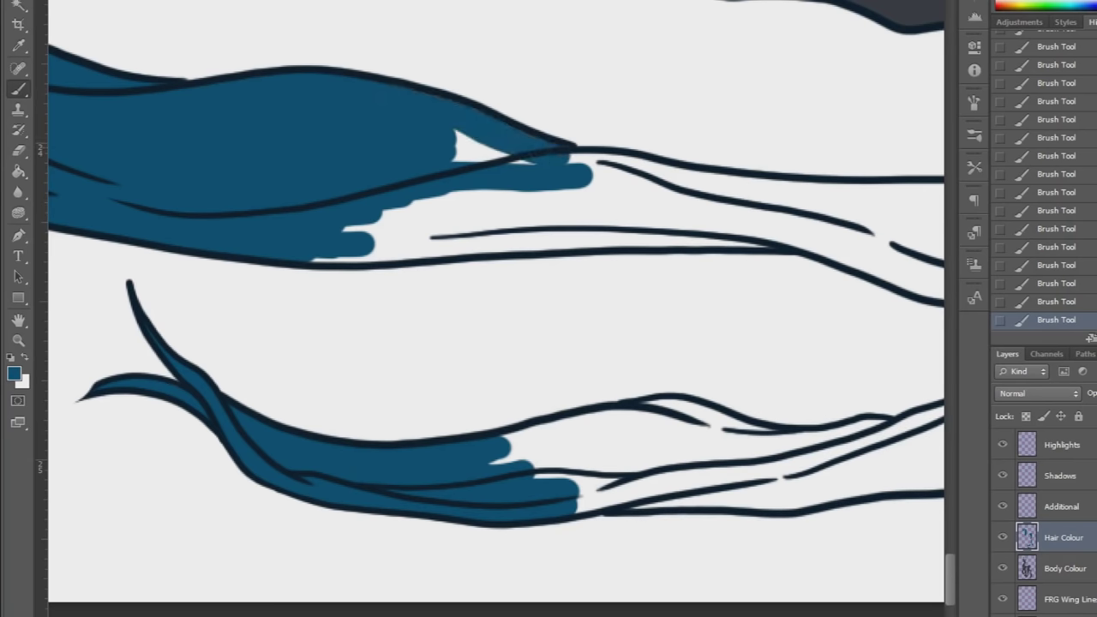
pyautogui.moveTo(371, 248); pyautogui.dragTo(548, 227)
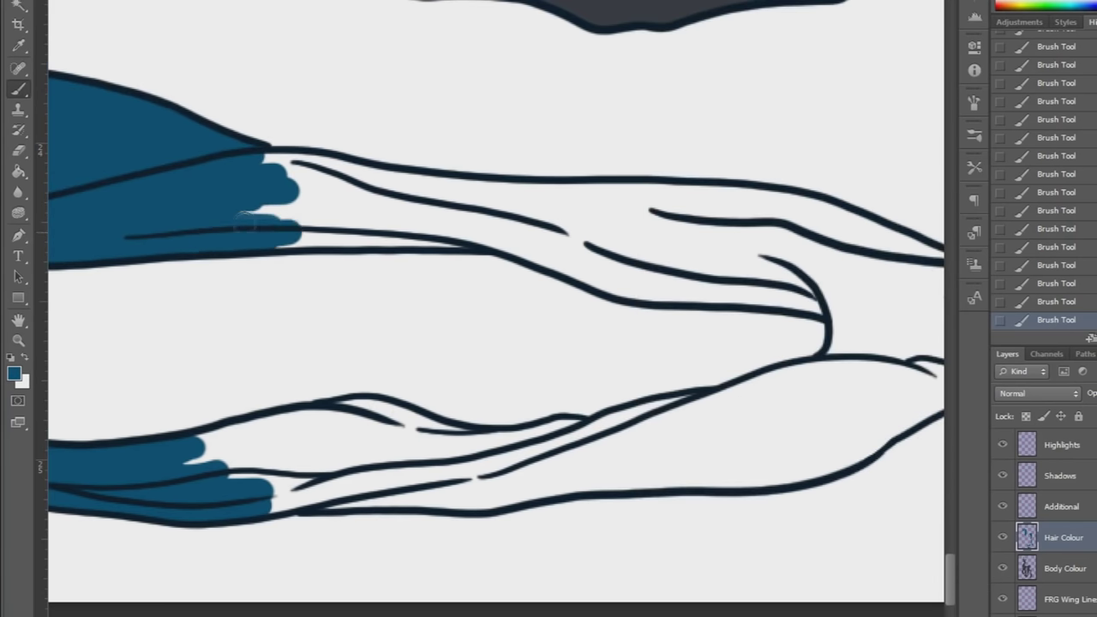
pyautogui.moveTo(240, 215)
pyautogui.mouseDown()
pyautogui.moveTo(419, 240)
pyautogui.moveTo(359, 175)
pyautogui.moveTo(561, 241)
pyautogui.mouseUp()
pyautogui.moveTo(351, 488)
pyautogui.mouseDown()
pyautogui.moveTo(206, 450)
pyautogui.moveTo(326, 424)
pyautogui.moveTo(402, 493)
pyautogui.moveTo(289, 394)
pyautogui.mouseUp()
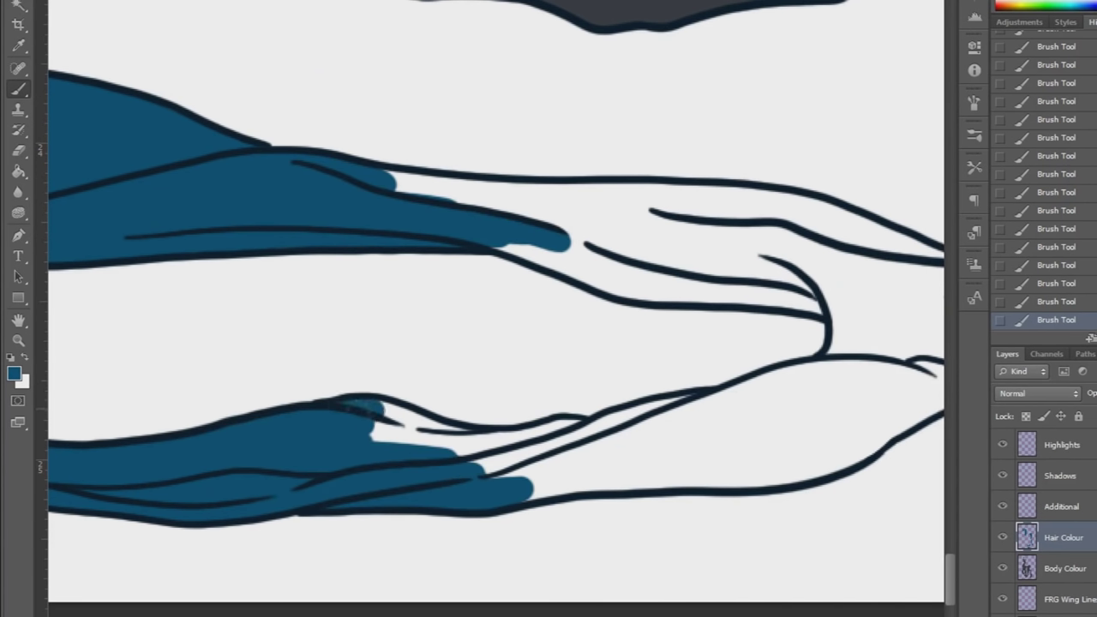
# Fill the two bottom strands where they merge and colour the pointed tail end blue, erasing the overspill.
pyautogui.moveTo(488, 466)
pyautogui.mouseDown()
pyautogui.moveTo(581, 464)
pyautogui.moveTo(676, 402)
pyautogui.moveTo(720, 480)
pyautogui.moveTo(741, 433)
pyautogui.moveTo(795, 381)
pyautogui.moveTo(857, 370)
pyautogui.mouseUp()
pyautogui.hscroll(3, 856, 370)
pyautogui.moveTo(292, 249)
pyautogui.mouseDown()
pyautogui.moveTo(450, 290)
pyautogui.moveTo(623, 311)
pyautogui.mouseUp()
pyautogui.moveTo(244, 190)
pyautogui.mouseDown()
pyautogui.moveTo(505, 204)
pyautogui.moveTo(686, 257)
pyautogui.mouseUp()
pyautogui.moveTo(359, 240)
pyautogui.mouseDown()
pyautogui.moveTo(472, 236)
pyautogui.moveTo(600, 266)
pyautogui.moveTo(637, 336)
pyautogui.mouseUp()
pyautogui.hscroll(3, 496, 343)
pyautogui.moveTo(301, 455)
pyautogui.mouseDown()
pyautogui.moveTo(502, 351)
pyautogui.moveTo(402, 274)
pyautogui.moveTo(528, 345)
pyautogui.mouseUp()
pyautogui.moveTo(552, 358)
pyautogui.mouseDown()
pyautogui.moveTo(497, 366)
pyautogui.moveTo(513, 278)
pyautogui.mouseUp()
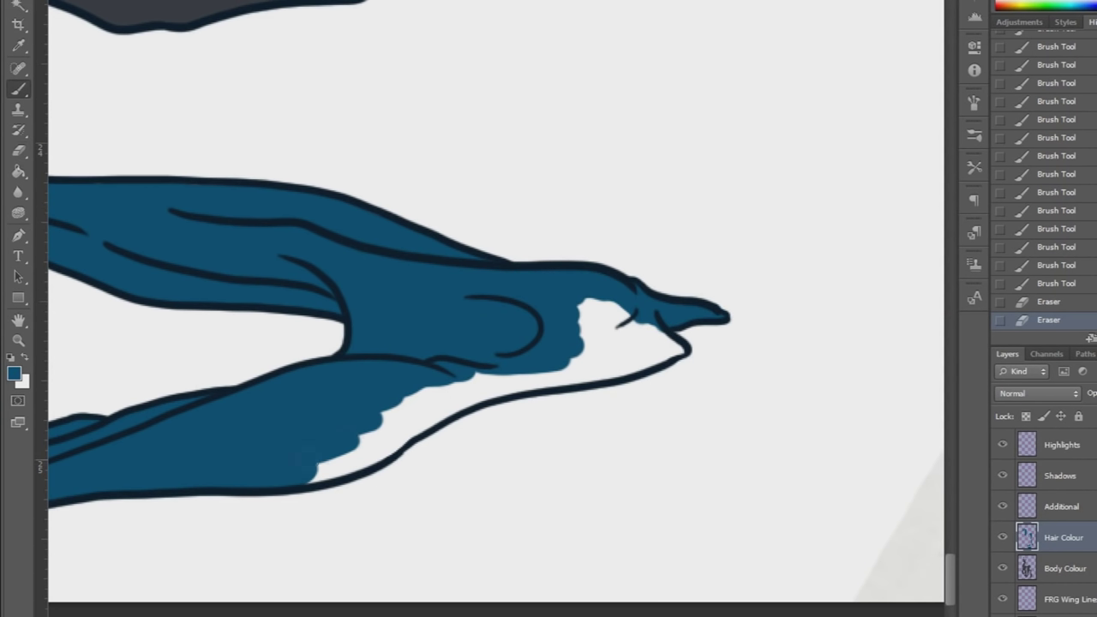
# Fill the remaining gaps along the lower edge of the merged tail end with blue.
pyautogui.moveTo(368, 450); pyautogui.dragTo(433, 390)
pyautogui.moveTo(542, 377)
pyautogui.mouseDown()
pyautogui.moveTo(664, 344)
pyautogui.moveTo(591, 305)
pyautogui.mouseUp()
pyautogui.click(19, 341)
pyautogui.rightClick(112, 348)
pyautogui.click(146, 359)
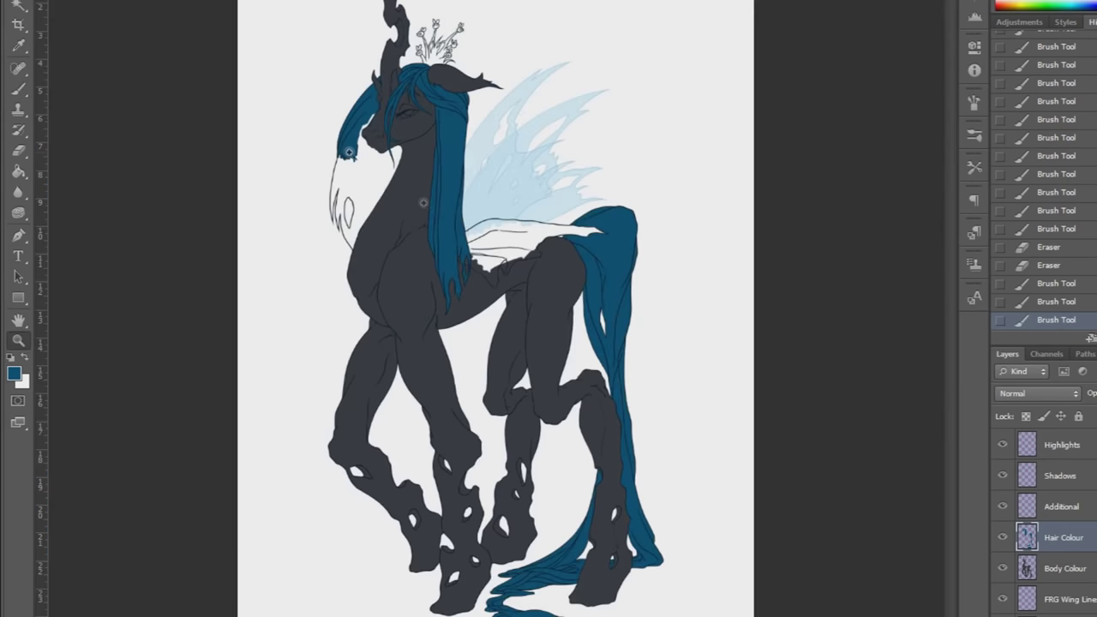
# Extend the blue of the front mane around the muzzle and along the underside of the chin on the Hair Colour layer.
pyautogui.click(422, 199)
pyautogui.click(450, 231)
pyautogui.click(506, 98)
pyautogui.click(21, 89)
pyautogui.moveTo(106, 285); pyautogui.dragTo(93, 431)
pyautogui.moveTo(125, 205)
pyautogui.mouseDown()
pyautogui.moveTo(197, 283)
pyautogui.moveTo(124, 238)
pyautogui.mouseUp()
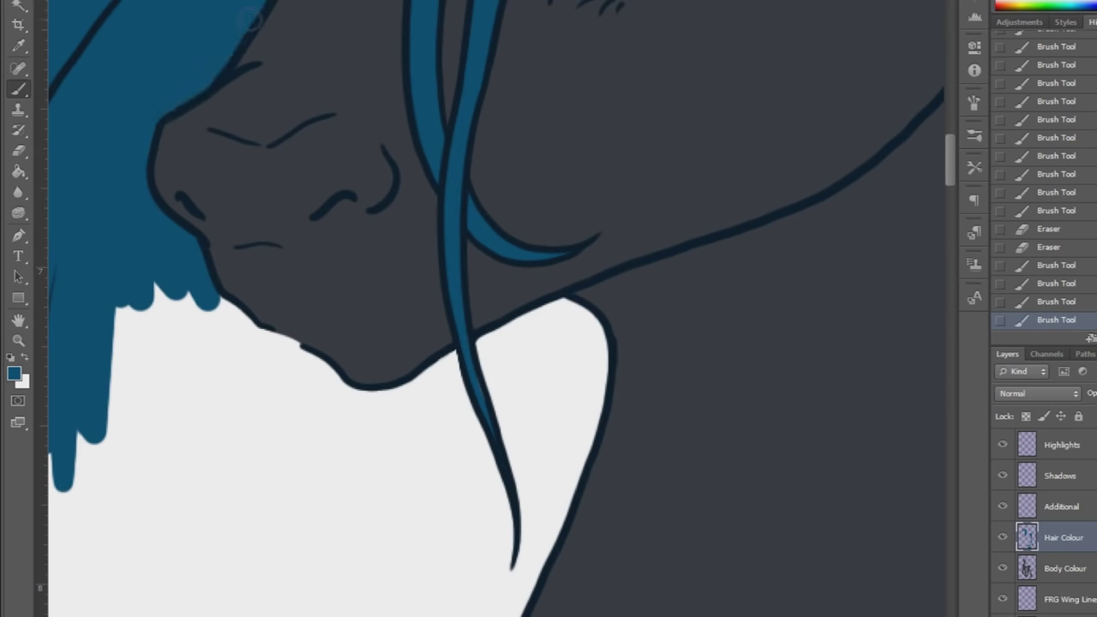
pyautogui.scroll(3, 497, 308)
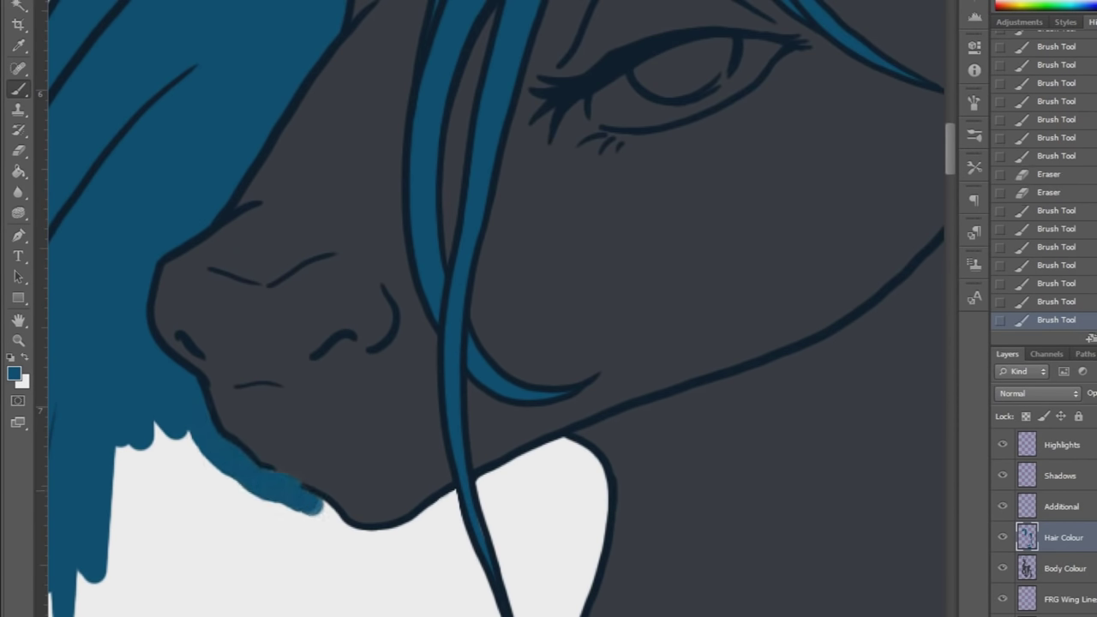
pyautogui.scroll(-4, 318, 488)
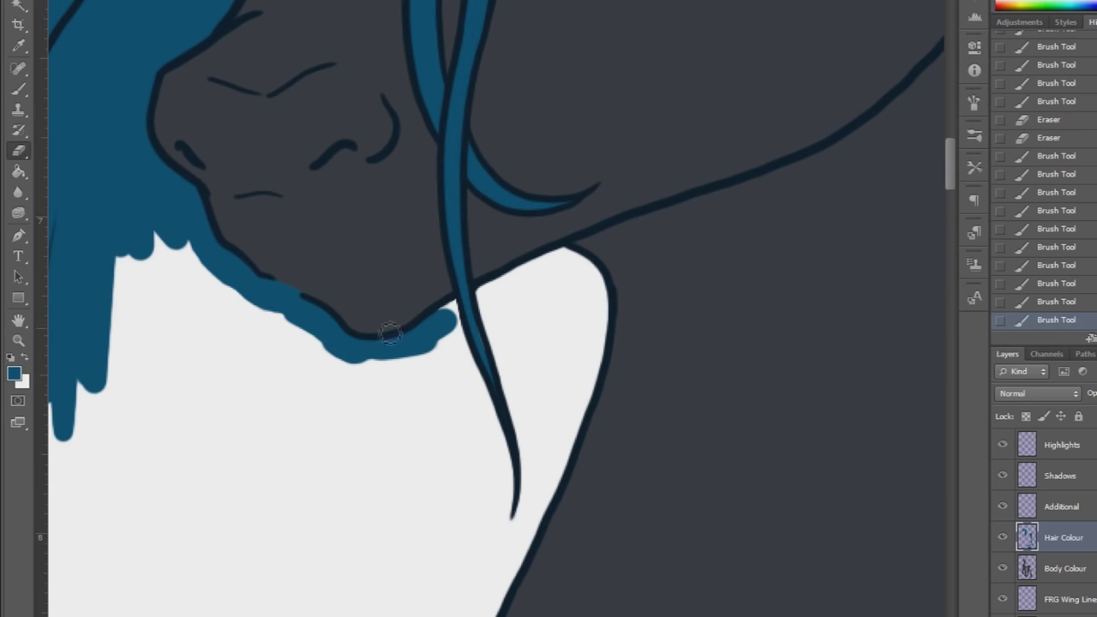
# Fill the mane area between the chin and the neck with blue, following the front edge of the neck downwards.
pyautogui.moveTo(450, 320)
pyautogui.mouseDown()
pyautogui.moveTo(482, 305)
pyautogui.moveTo(442, 409)
pyautogui.moveTo(532, 274)
pyautogui.moveTo(554, 261)
pyautogui.moveTo(545, 167)
pyautogui.moveTo(597, 316)
pyautogui.moveTo(582, 384)
pyautogui.moveTo(532, 298)
pyautogui.moveTo(569, 397)
pyautogui.moveTo(543, 374)
pyautogui.mouseUp()
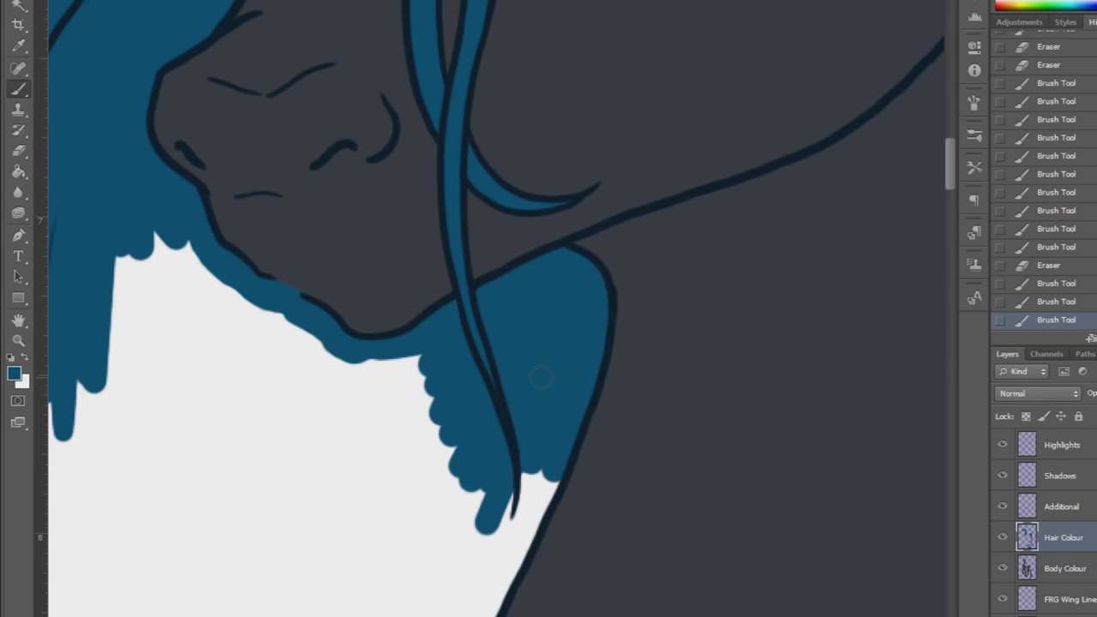
pyautogui.scroll(-4, 543, 374)
pyautogui.moveTo(527, 278); pyautogui.dragTo(478, 435)
pyautogui.moveTo(438, 495)
pyautogui.mouseDown()
pyautogui.moveTo(435, 318)
pyautogui.moveTo(316, 537)
pyautogui.mouseUp()
pyautogui.moveTo(374, 192)
pyautogui.mouseDown()
pyautogui.moveTo(303, 152)
pyautogui.moveTo(215, 128)
pyautogui.moveTo(170, 216)
pyautogui.moveTo(415, 182)
pyautogui.moveTo(361, 226)
pyautogui.moveTo(293, 349)
pyautogui.moveTo(303, 425)
pyautogui.mouseUp()
# Paint blue around the oval hole in the lower front mane and down to the tip against the chest.
pyautogui.scroll(-3, 309, 429)
pyautogui.scroll(-3, 308, 430)
pyautogui.moveTo(86, 465)
pyautogui.mouseDown()
pyautogui.moveTo(54, 599)
pyautogui.moveTo(369, 245)
pyautogui.moveTo(326, 372)
pyautogui.moveTo(154, 497)
pyautogui.moveTo(258, 487)
pyautogui.mouseUp()
pyautogui.scroll(5, 206, 257)
pyautogui.moveTo(202, 257); pyautogui.dragTo(266, 23)
pyautogui.moveTo(206, 273)
pyautogui.mouseDown()
pyautogui.moveTo(276, 391)
pyautogui.moveTo(326, 289)
pyautogui.moveTo(269, 509)
pyautogui.moveTo(296, 540)
pyautogui.mouseUp()
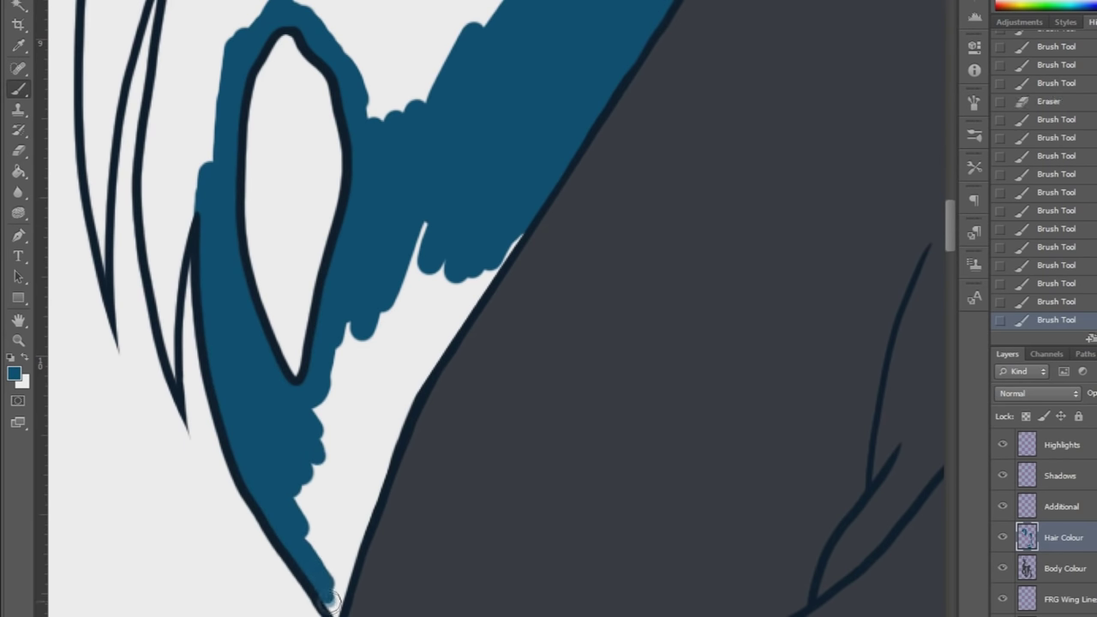
pyautogui.moveTo(364, 505)
pyautogui.mouseDown()
pyautogui.moveTo(479, 257)
pyautogui.moveTo(360, 411)
pyautogui.moveTo(342, 532)
pyautogui.moveTo(356, 479)
pyautogui.mouseUp()
# Fill the pointed outer strands beside the oval hole and the mane area above them with blue.
pyautogui.scroll(3, 179, 296)
pyautogui.moveTo(174, 432)
pyautogui.mouseDown()
pyautogui.moveTo(183, 349)
pyautogui.moveTo(167, 362)
pyautogui.moveTo(183, 67)
pyautogui.mouseUp()
pyautogui.press('b')
pyautogui.moveTo(182, 129); pyautogui.dragTo(199, 22)
pyautogui.moveTo(94, 137)
pyautogui.mouseDown()
pyautogui.moveTo(91, 274)
pyautogui.moveTo(108, 390)
pyautogui.moveTo(114, 130)
pyautogui.moveTo(129, 77)
pyautogui.mouseUp()
pyautogui.moveTo(171, 120); pyautogui.dragTo(188, 12)
pyautogui.moveTo(111, 155); pyautogui.dragTo(107, 5)
pyautogui.moveTo(195, 5)
pyautogui.mouseDown()
pyautogui.moveTo(215, 167)
pyautogui.moveTo(300, 64)
pyautogui.moveTo(377, 77)
pyautogui.moveTo(532, 11)
pyautogui.mouseUp()
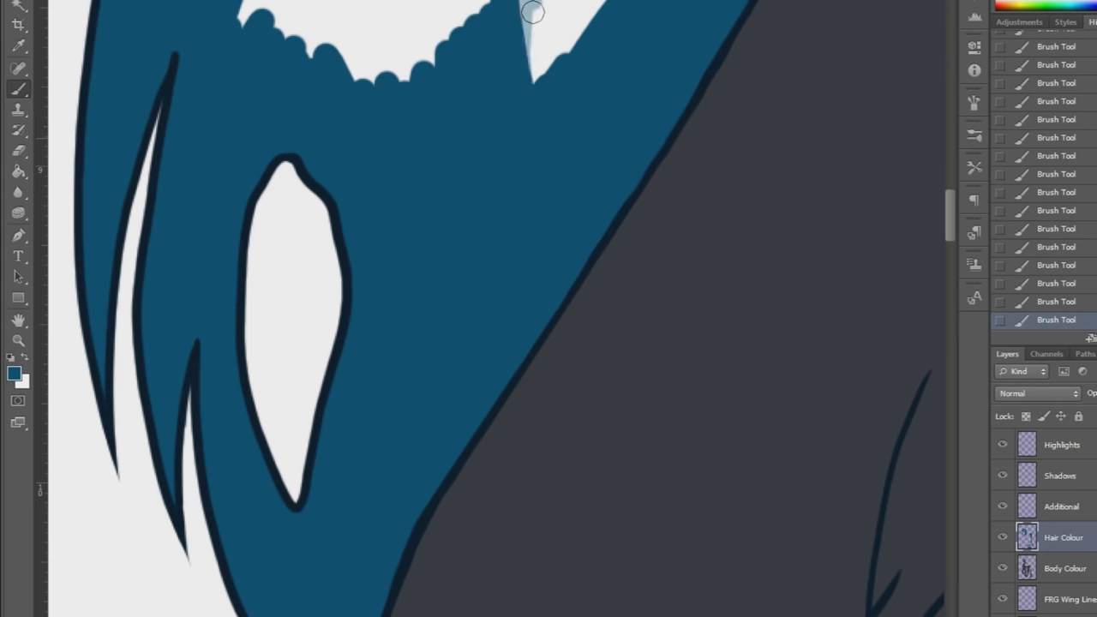
# Fill the remaining gap in the middle of the front mane with blue and show the whole drawing.
pyautogui.scroll(5, 532, 12)
pyautogui.moveTo(128, 215)
pyautogui.mouseDown()
pyautogui.moveTo(184, 4)
pyautogui.moveTo(240, 226)
pyautogui.moveTo(494, 129)
pyautogui.moveTo(531, 283)
pyautogui.mouseUp()
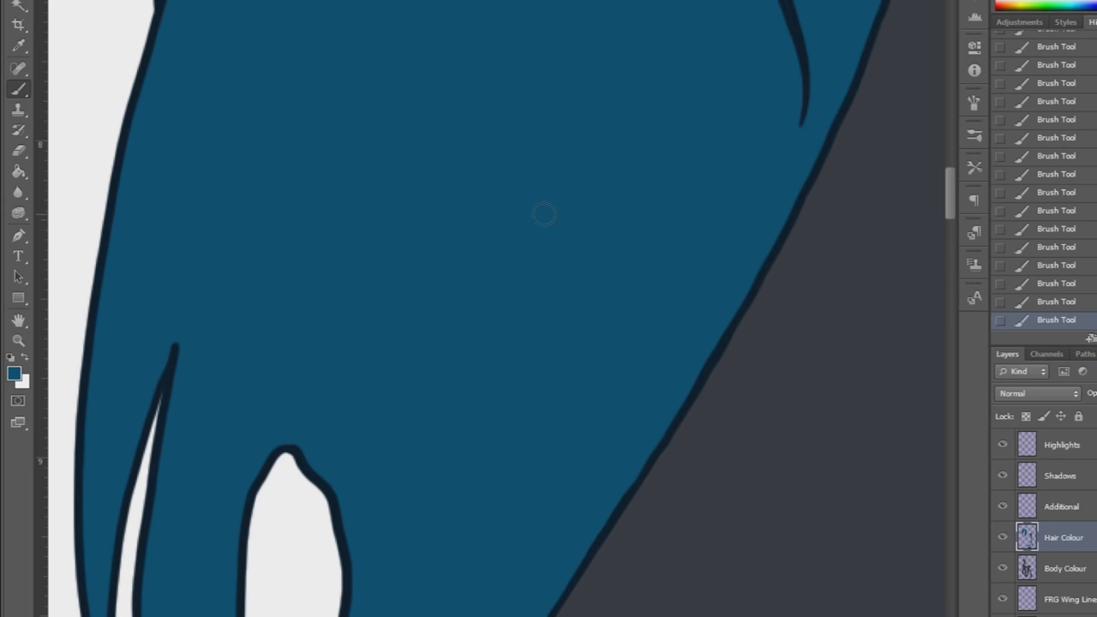
pyautogui.scroll(6, 545, 214)
pyautogui.click(19, 341)
pyautogui.rightClick(363, 348)
pyautogui.click(398, 358)
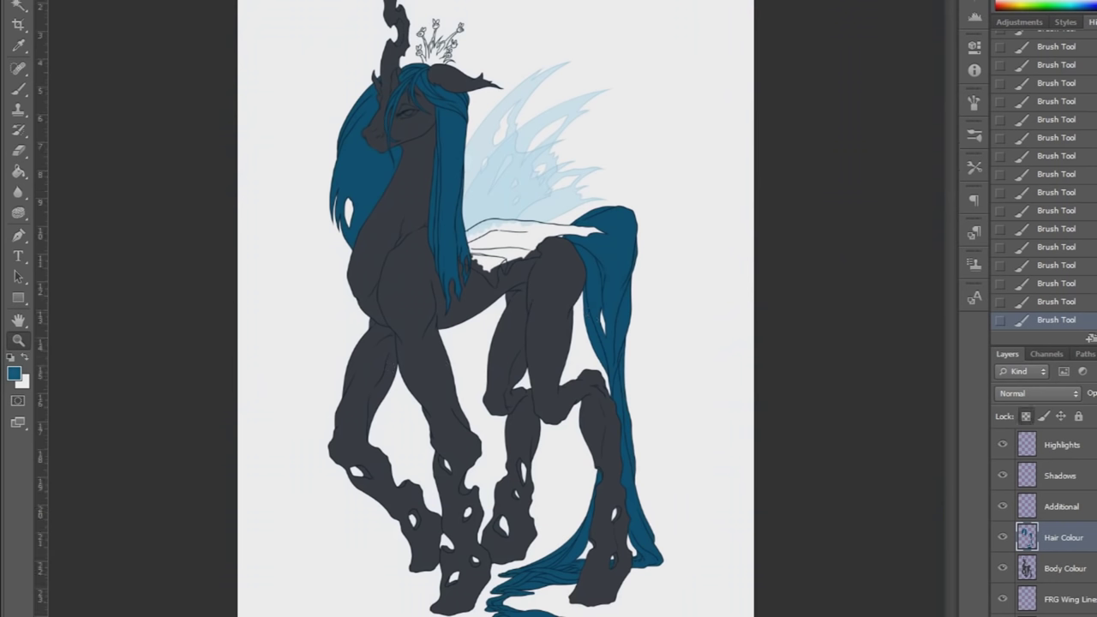
# Outline the near foreleg's shoulder with a freehand lasso selection on the Highlights layer.
pyautogui.click(2, 99)
pyautogui.click(77, 99)
pyautogui.click(19, 89)
pyautogui.click(49, 2)
pyautogui.click(323, 116)
pyautogui.moveTo(360, 96); pyautogui.dragTo(454, 167)
pyautogui.moveTo(607, 221); pyautogui.dragTo(638, 351)
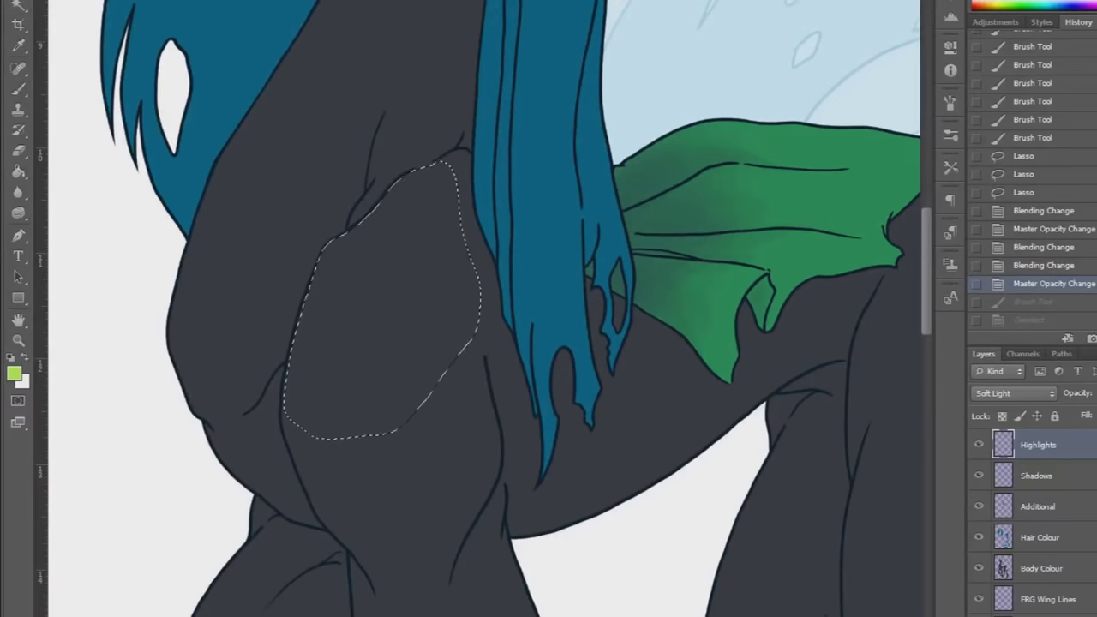
# Add the chest and lower front of the neck to the shoulder selection with the Lasso tool.
pyautogui.scroll(2, 223, 301)
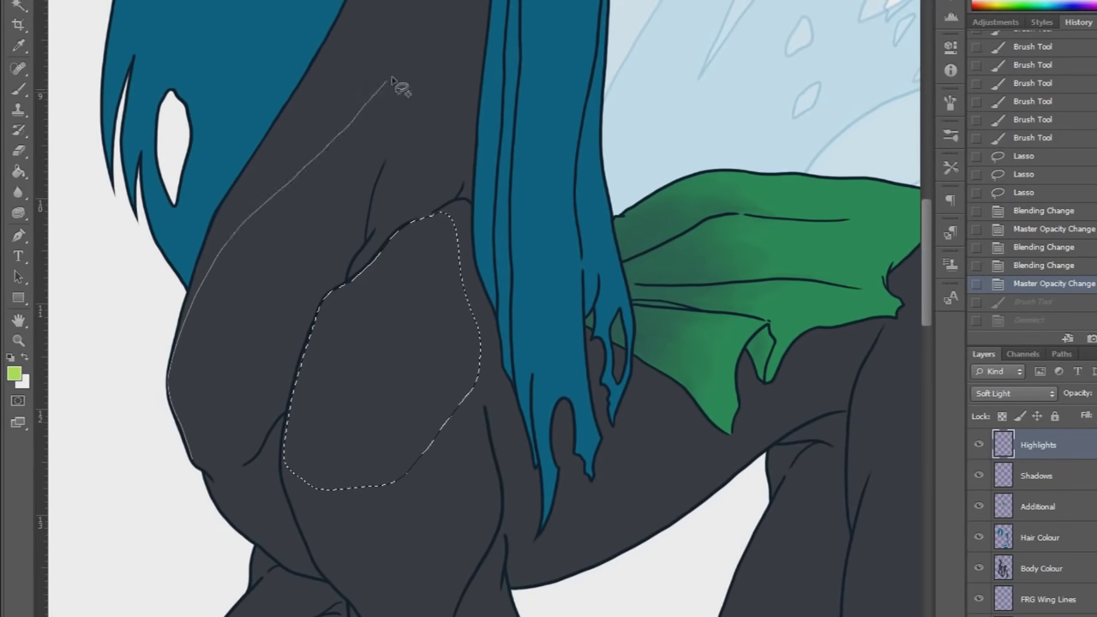
pyautogui.moveTo(205, 471); pyautogui.dragTo(174, 380)
pyautogui.scroll(3, 331, 255)
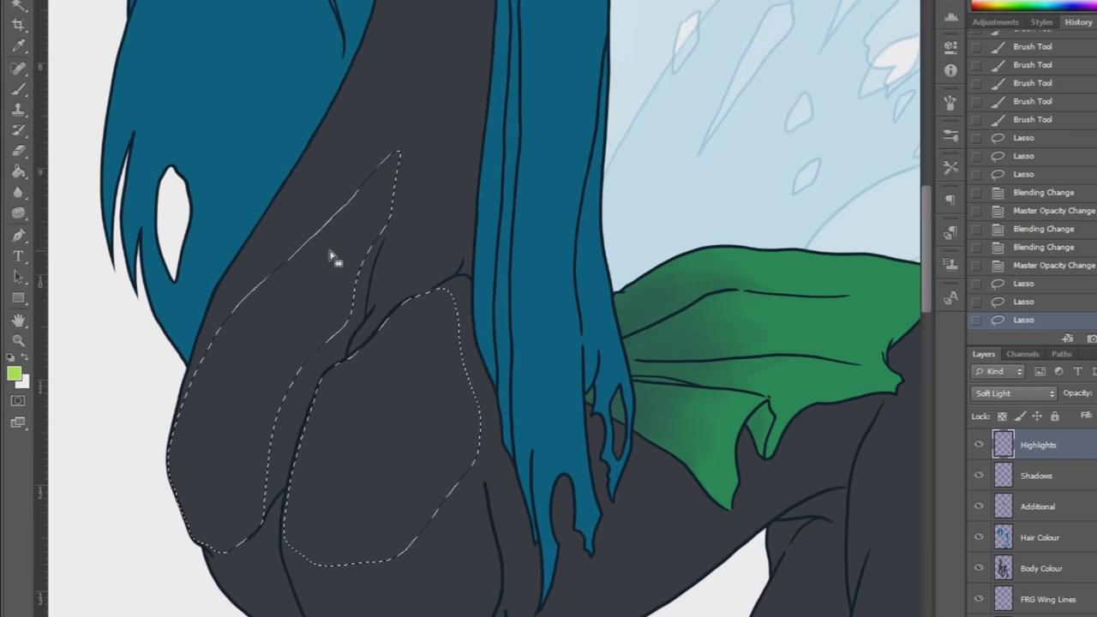